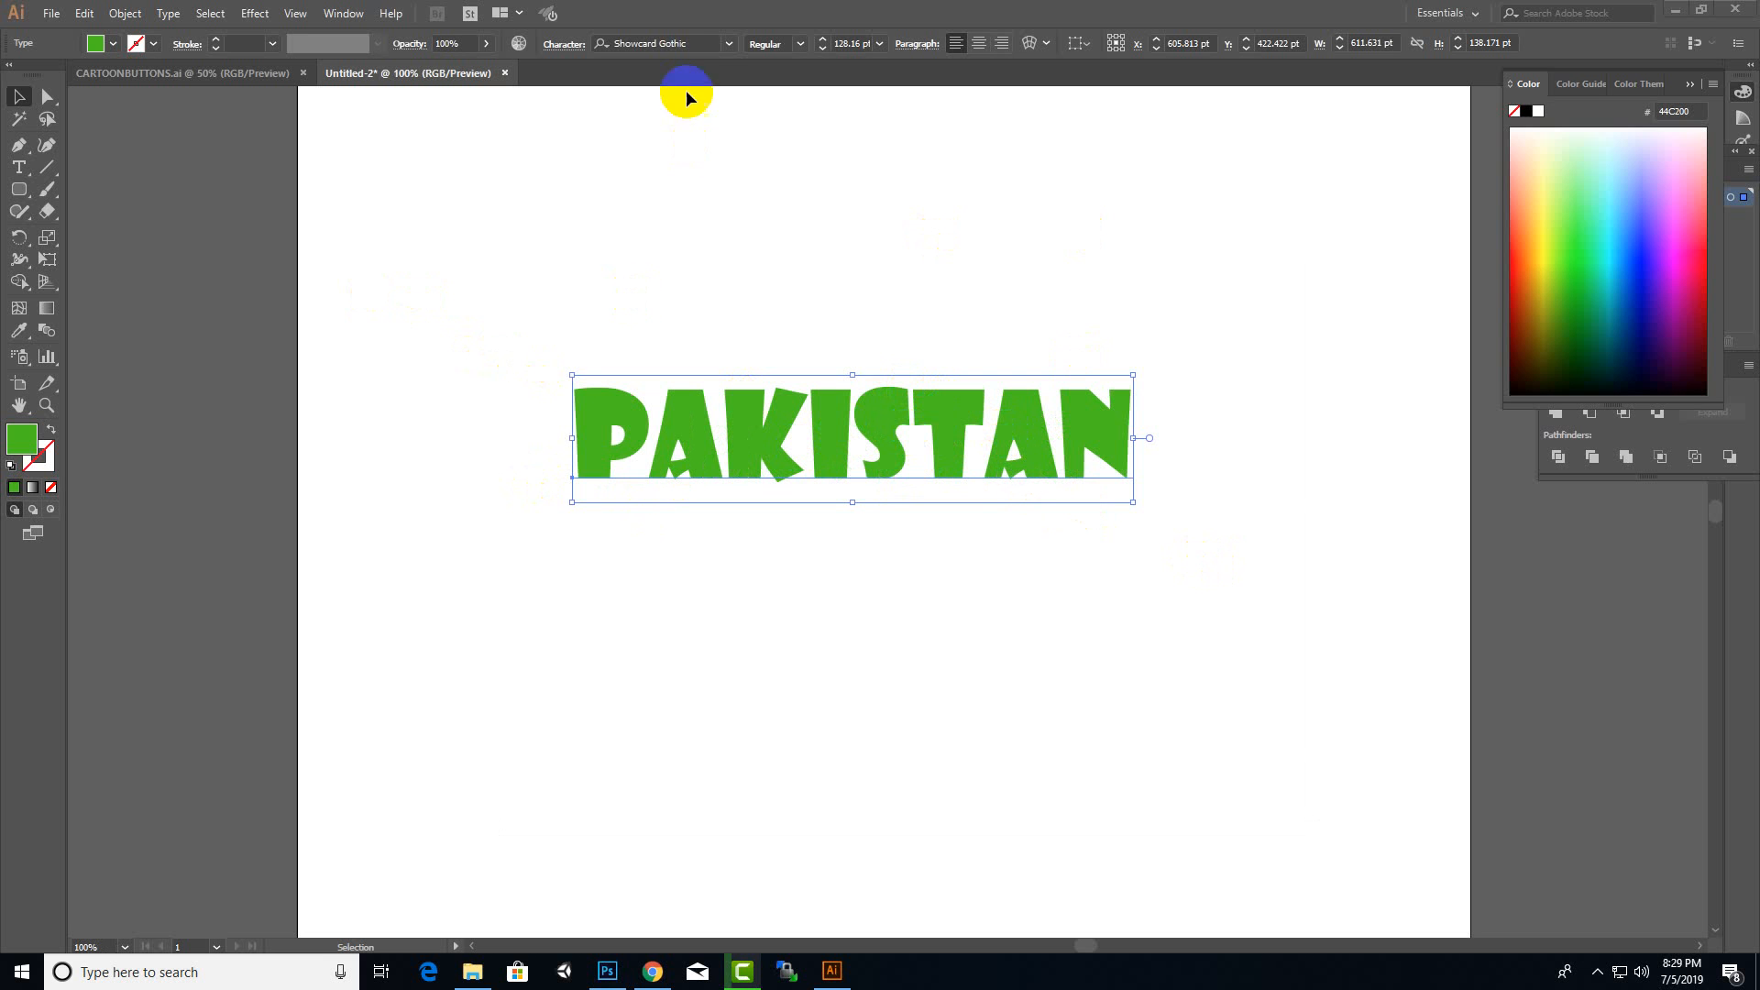
- Move the green PAKISTAN text slightly down and to the right on the artboard
left_click(649, 53)
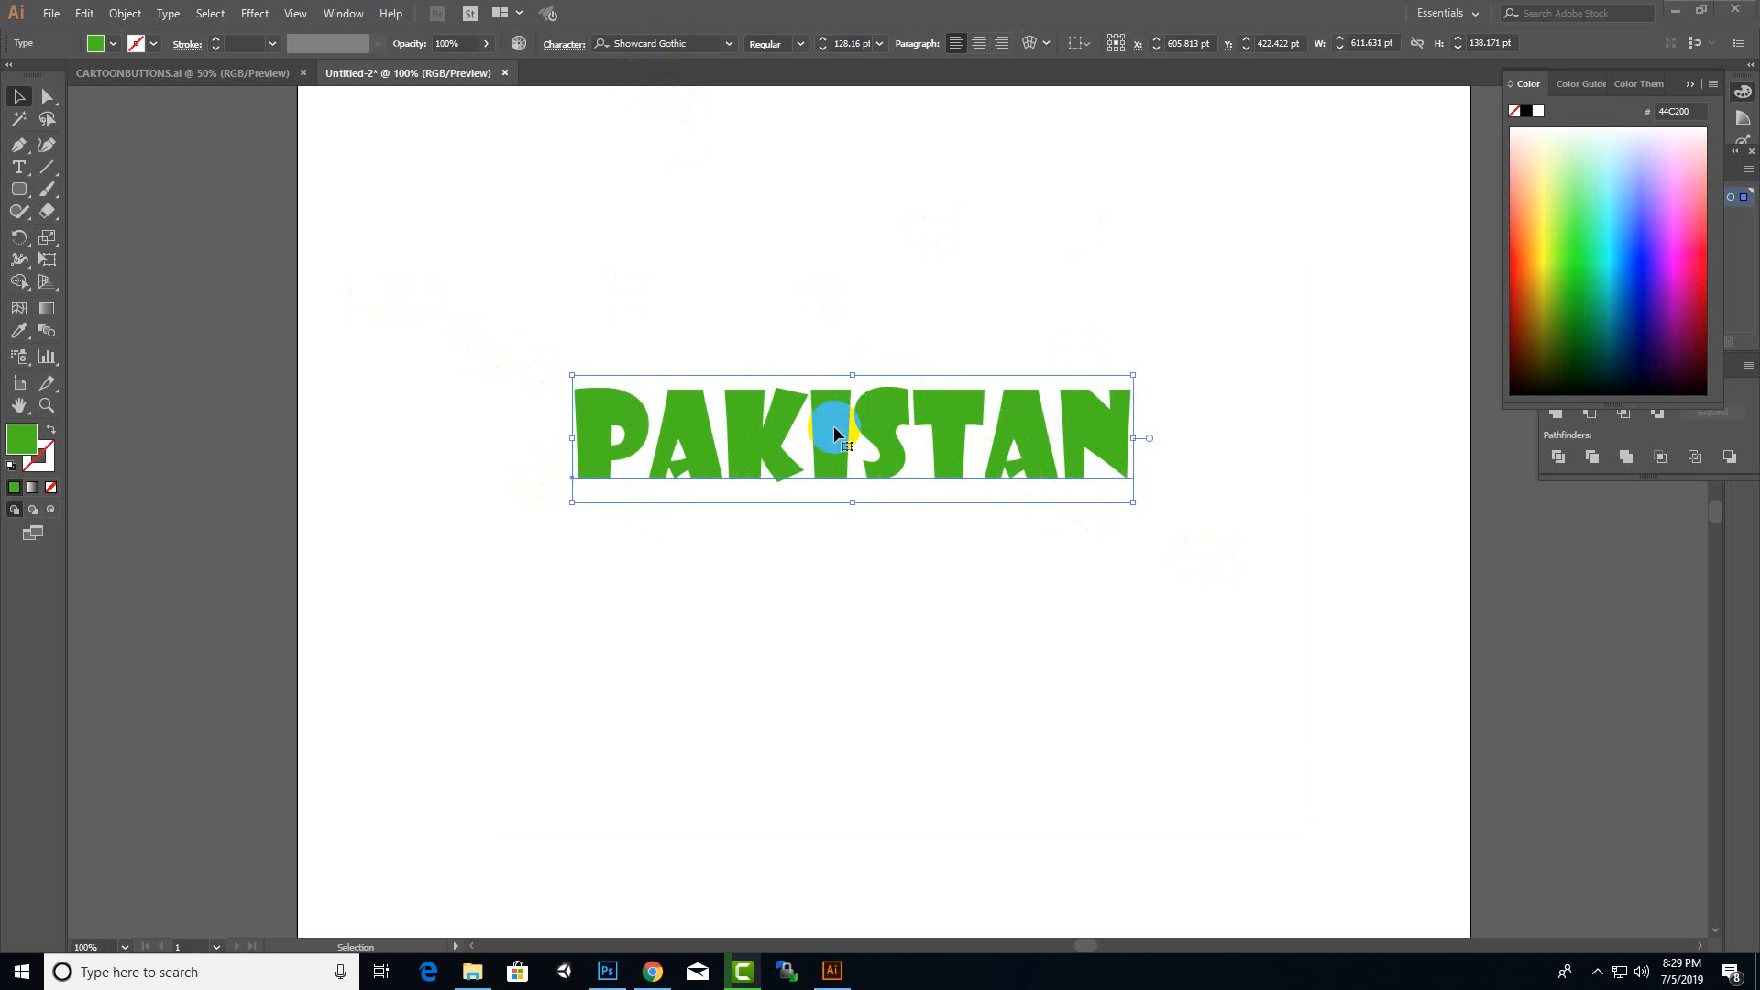
left_click(810, 272)
mouse_move(805, 444)
left_mouse_down()
mouse_move(896, 244)
mouse_move(827, 350)
mouse_move(833, 438)
left_mouse_up()
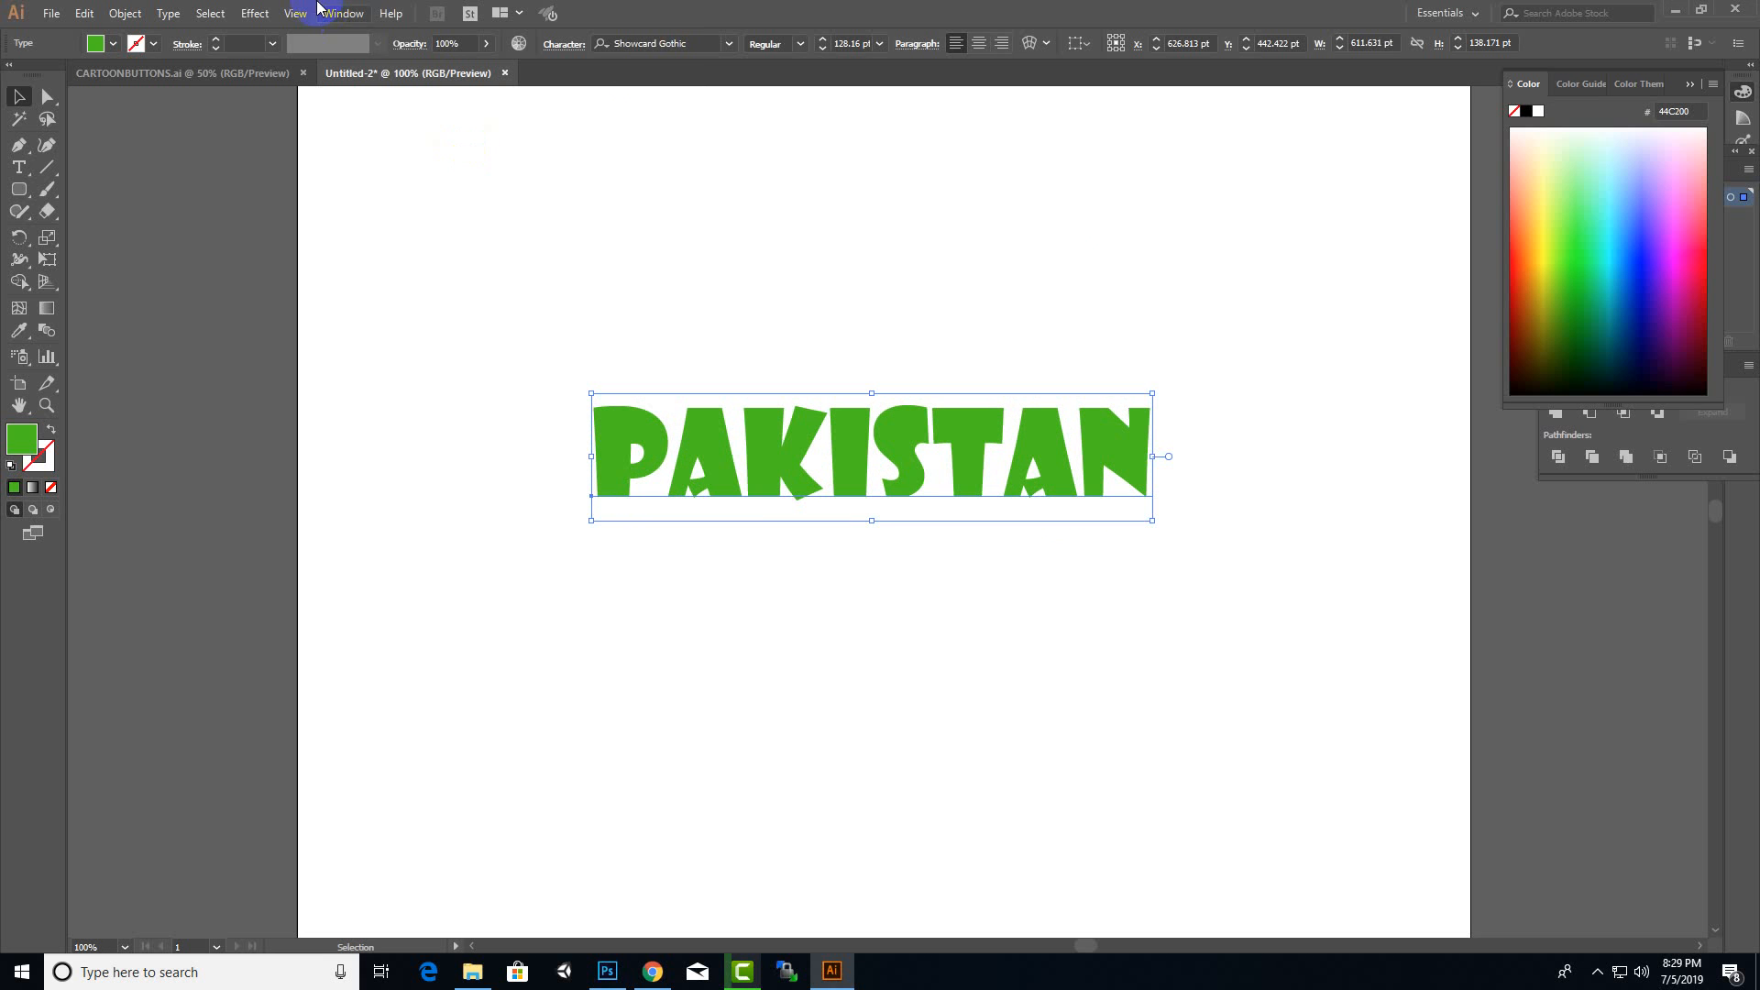
- Start the 3D Extrude & Bevel effect on the PAKISTAN text with the Off-Axis Front position and preview enabled
left_click(255, 13)
mouse_move(307, 121)
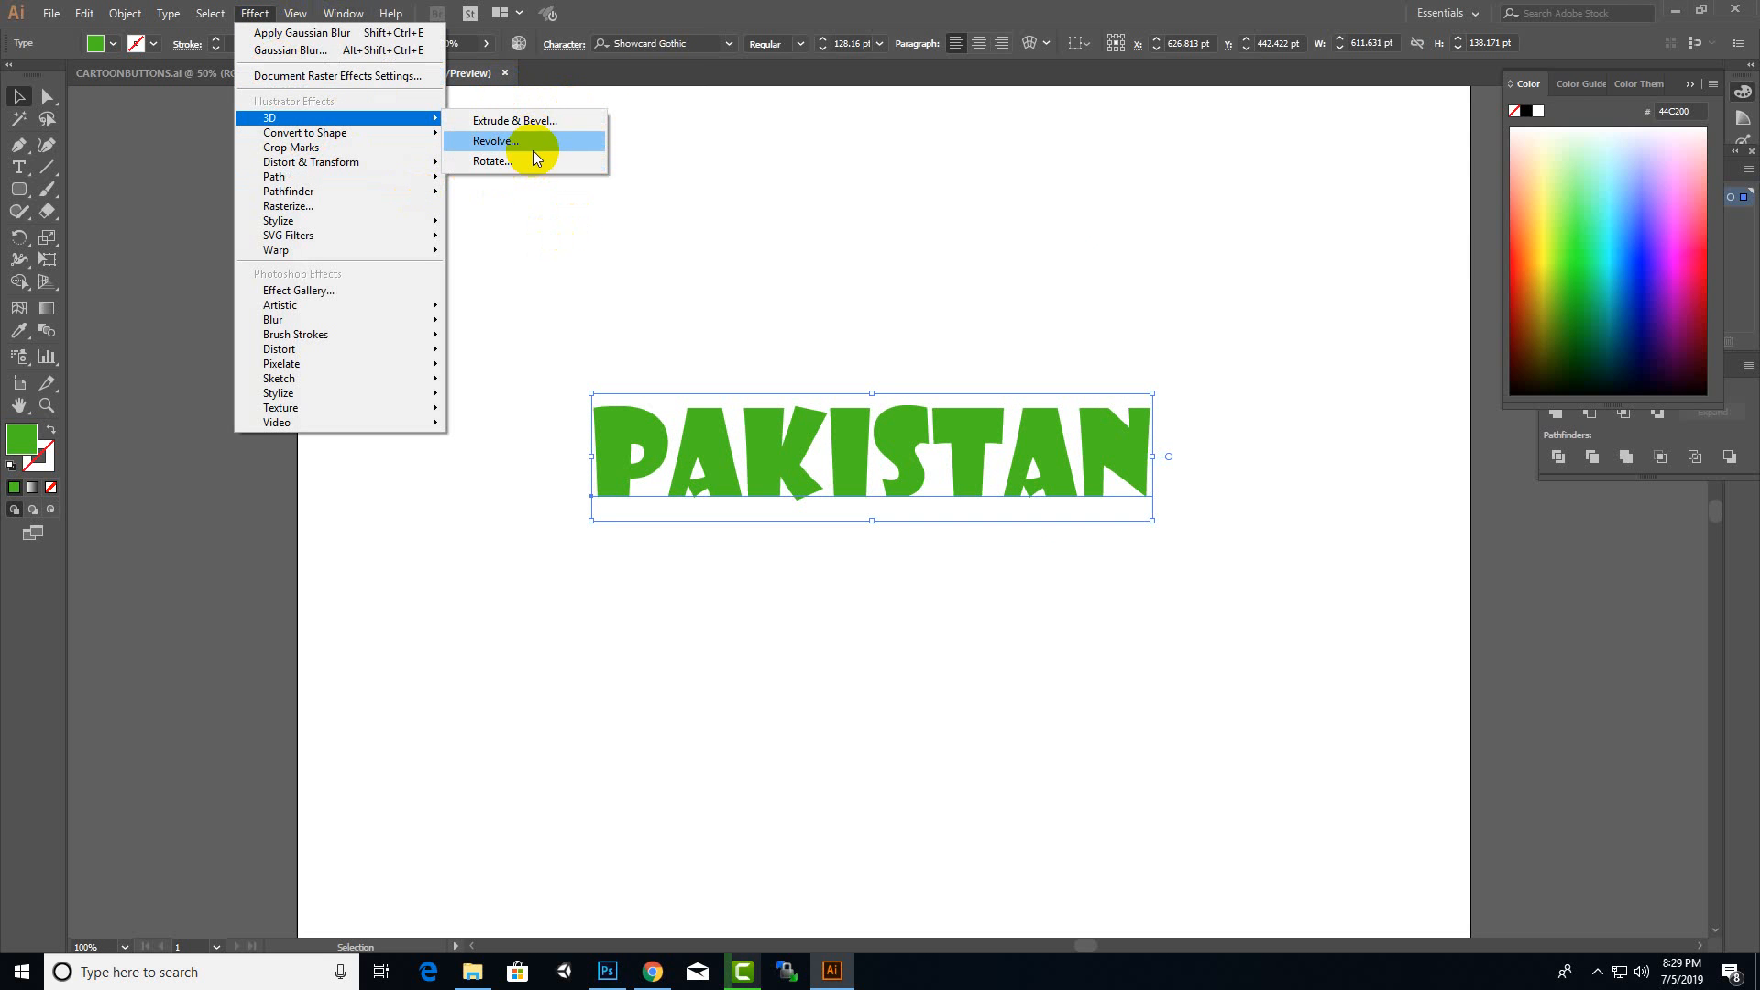
left_click(531, 123)
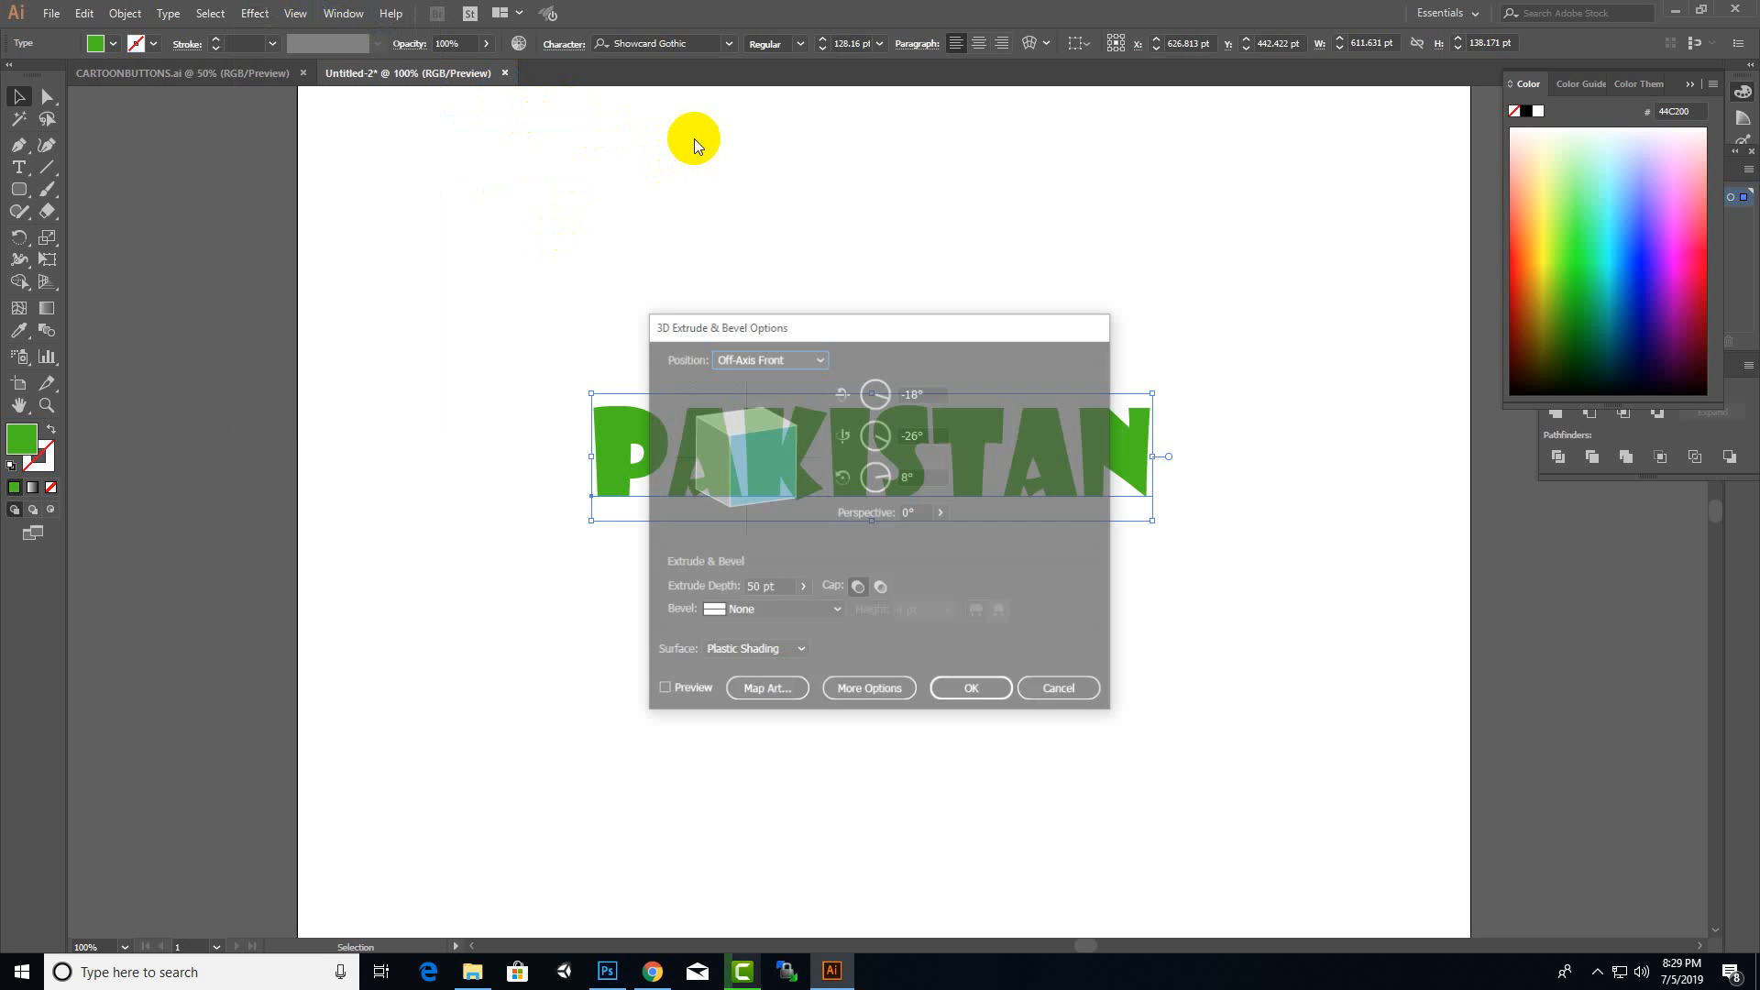
left_click_drag(1026, 330, 1394, 352)
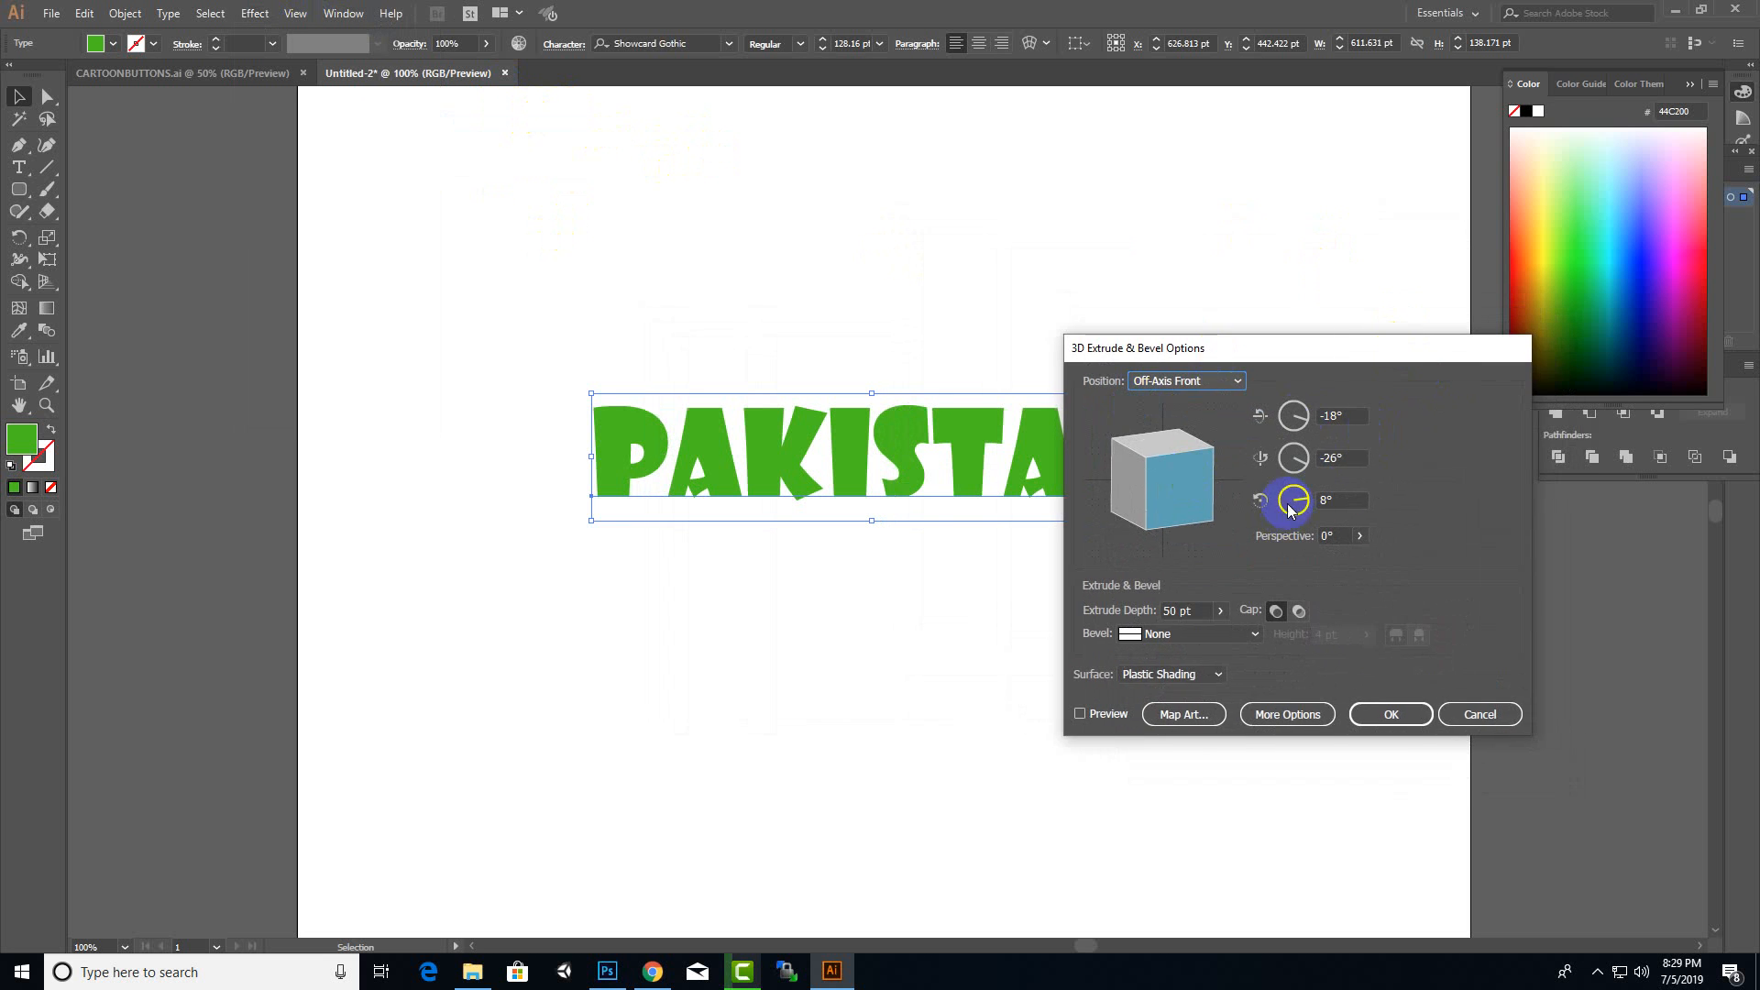
left_click(1238, 381)
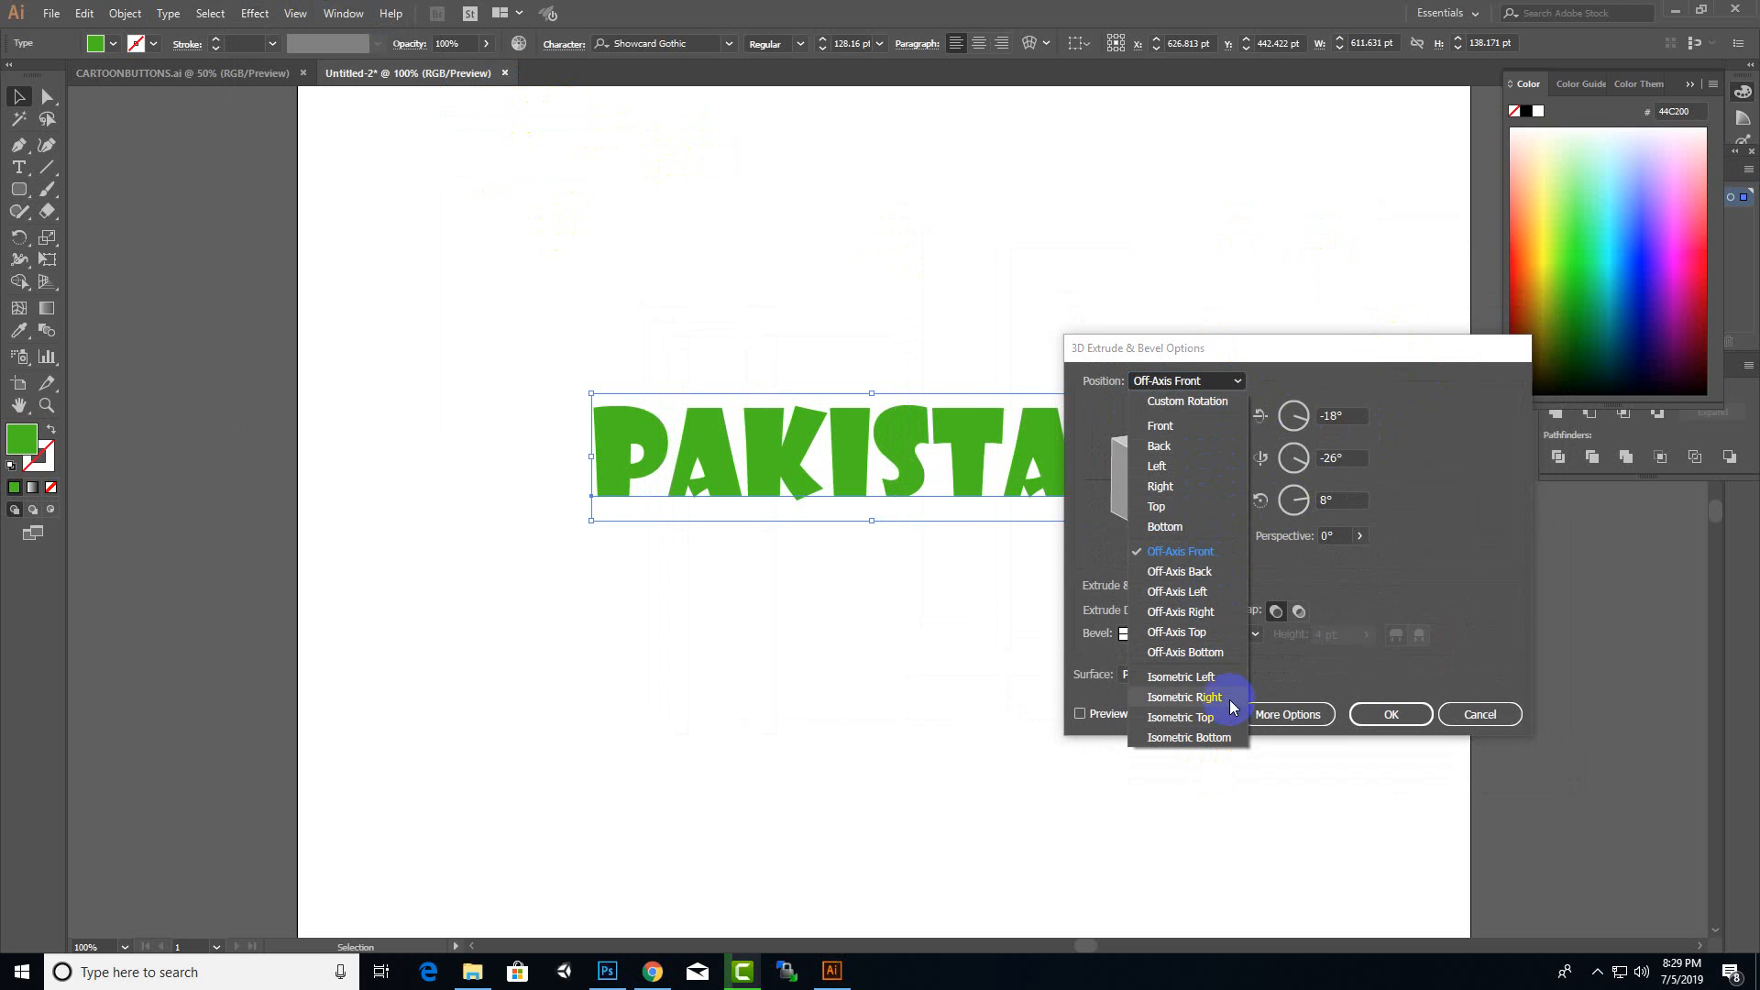
left_click(1299, 355)
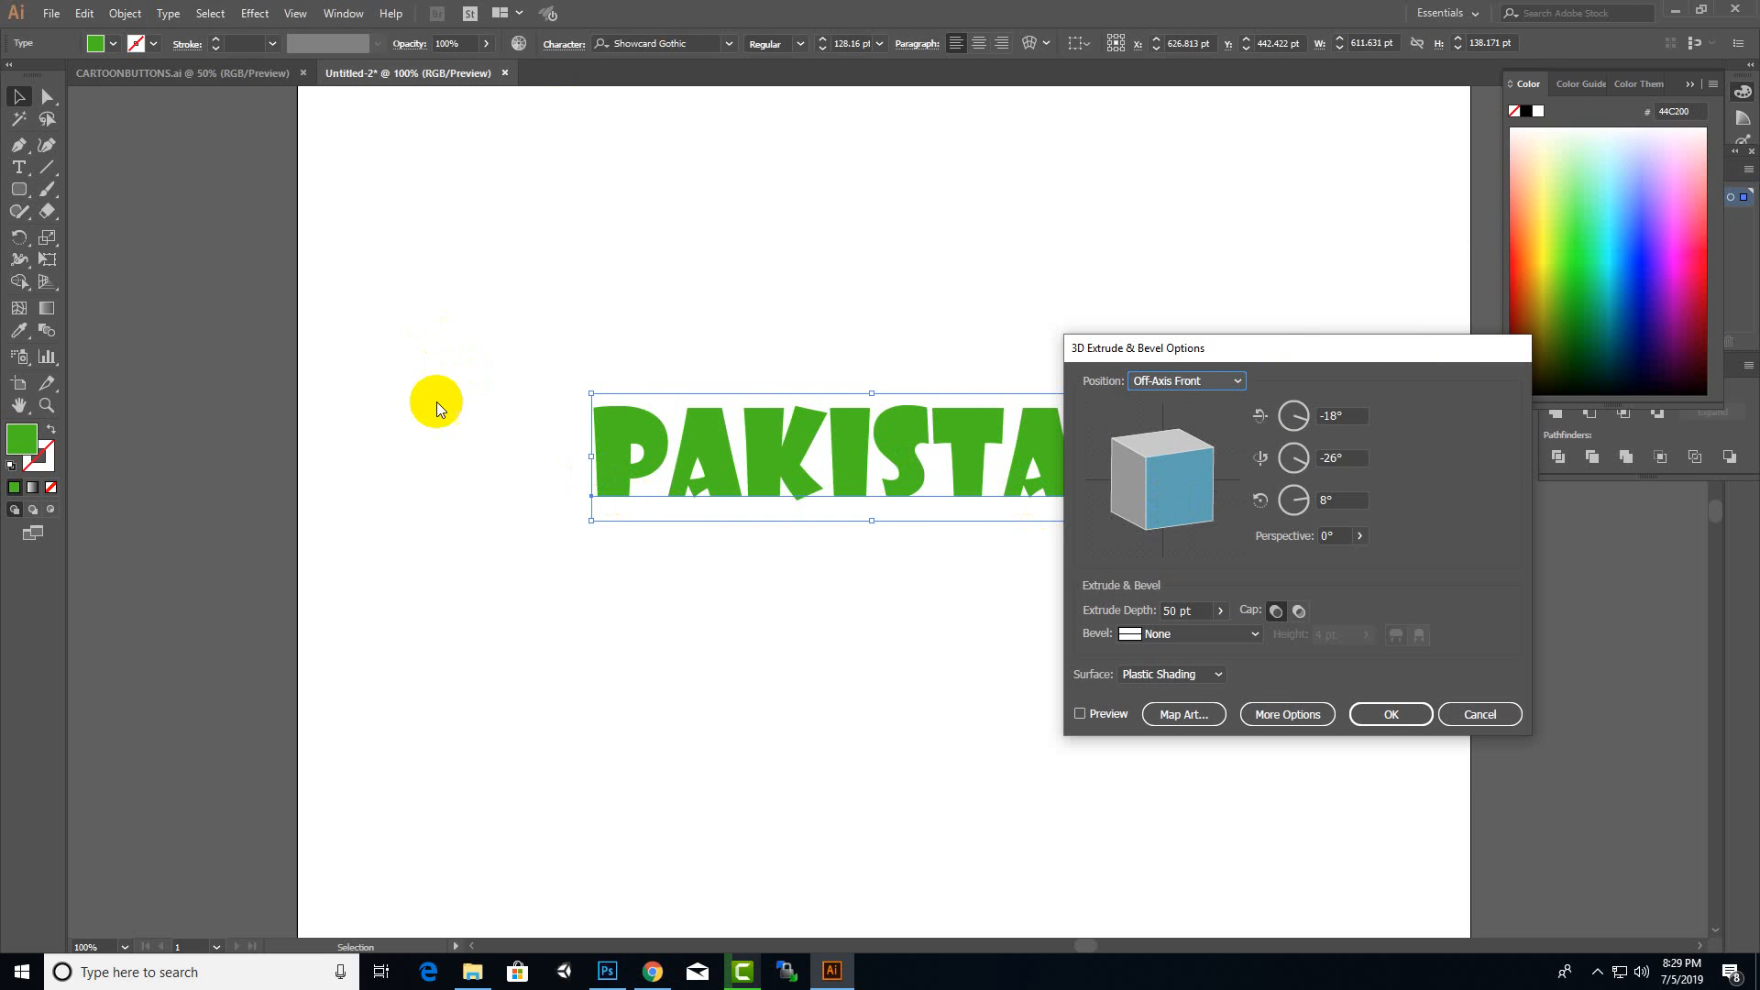
left_click(1077, 716)
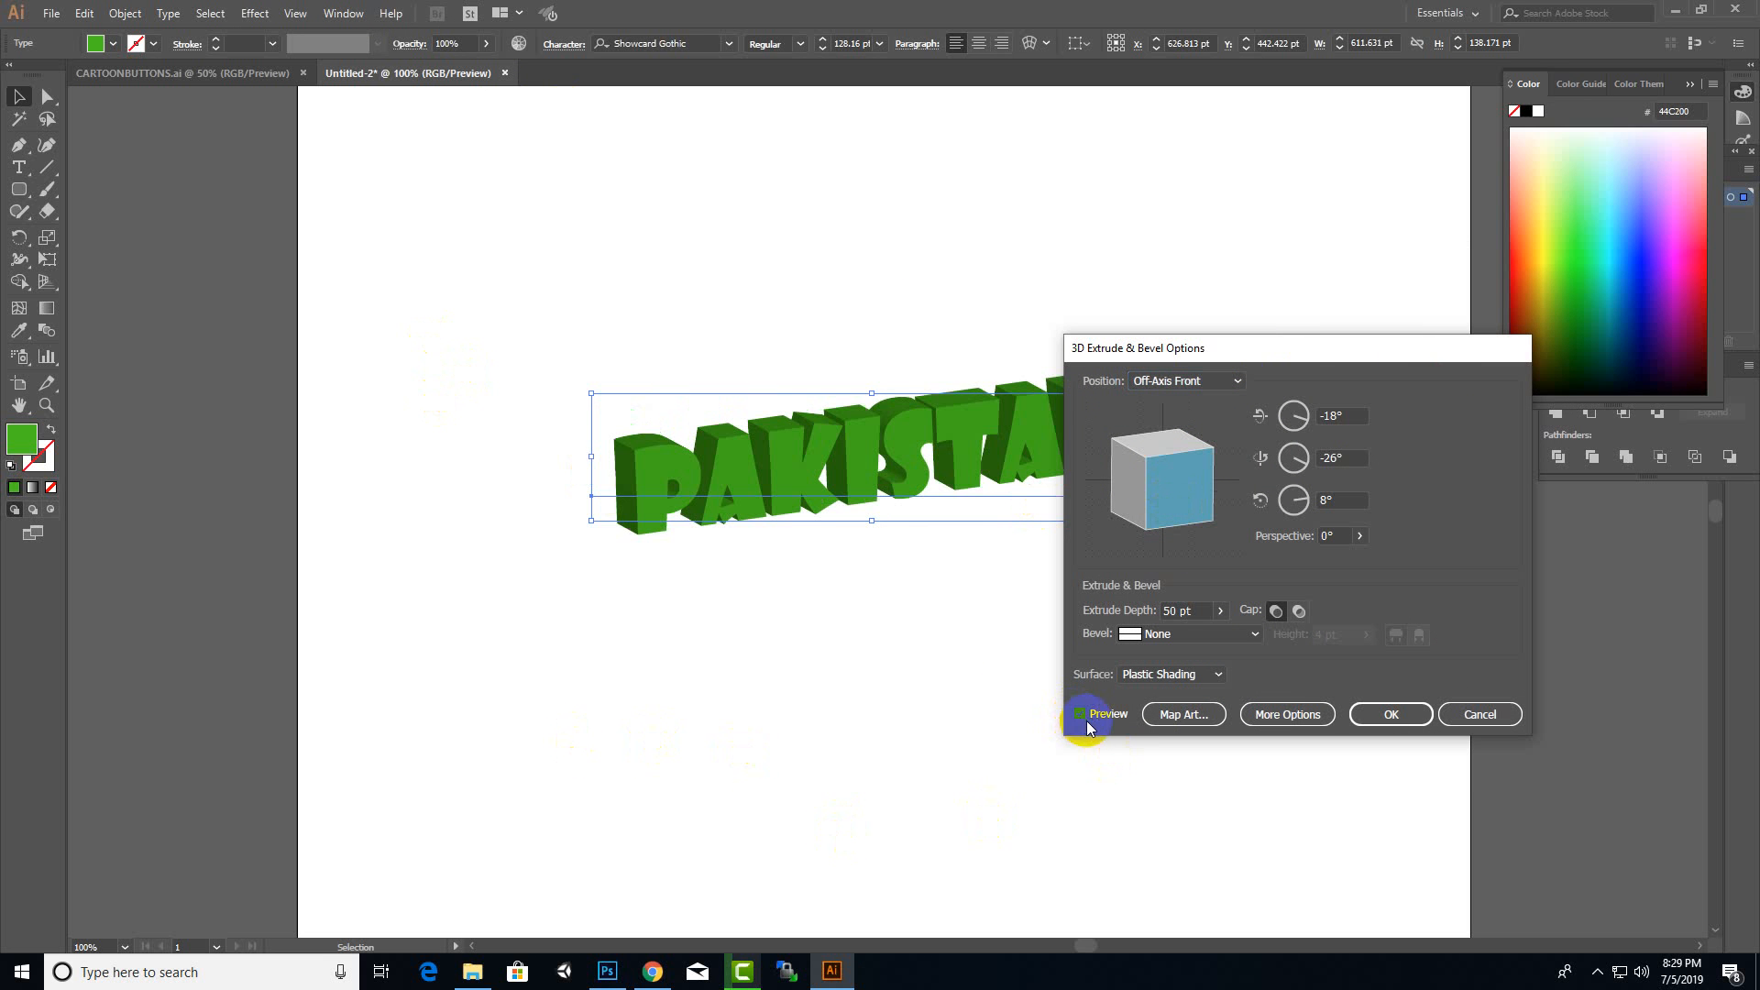
left_click_drag(1294, 352, 1386, 383)
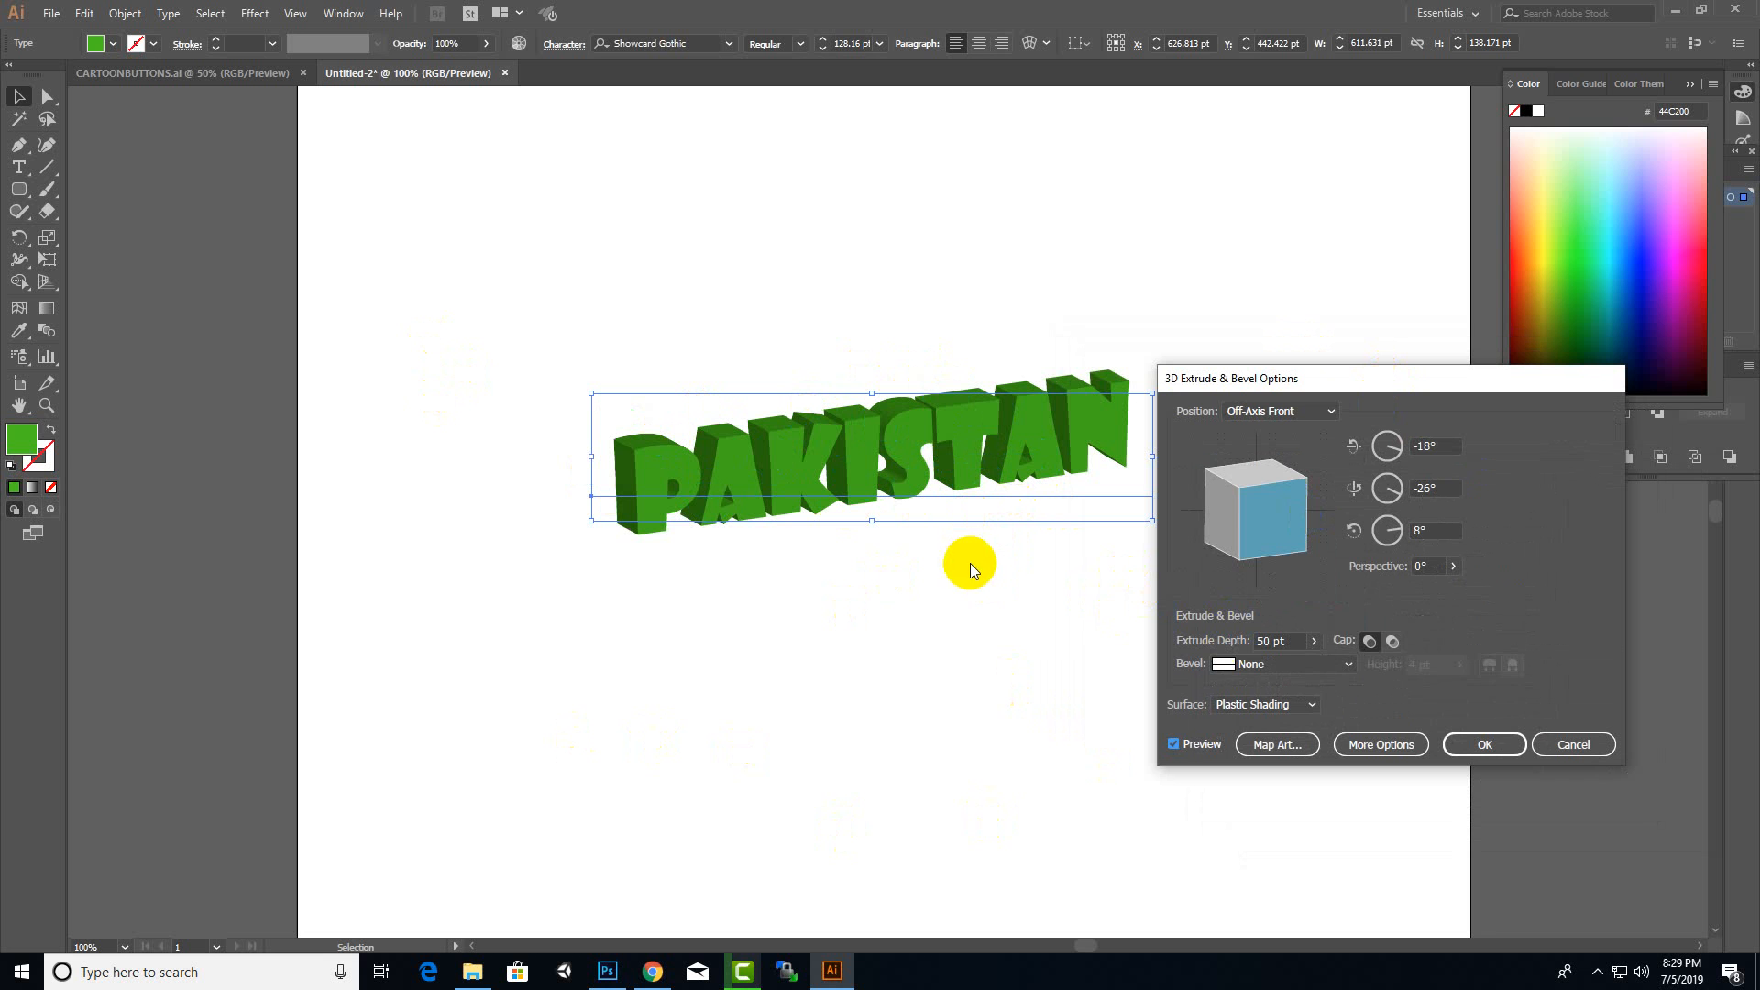
- Set the extrude depth to 106 pt and try the Complex 1 bevel before choosing Rounded
left_click(1317, 642)
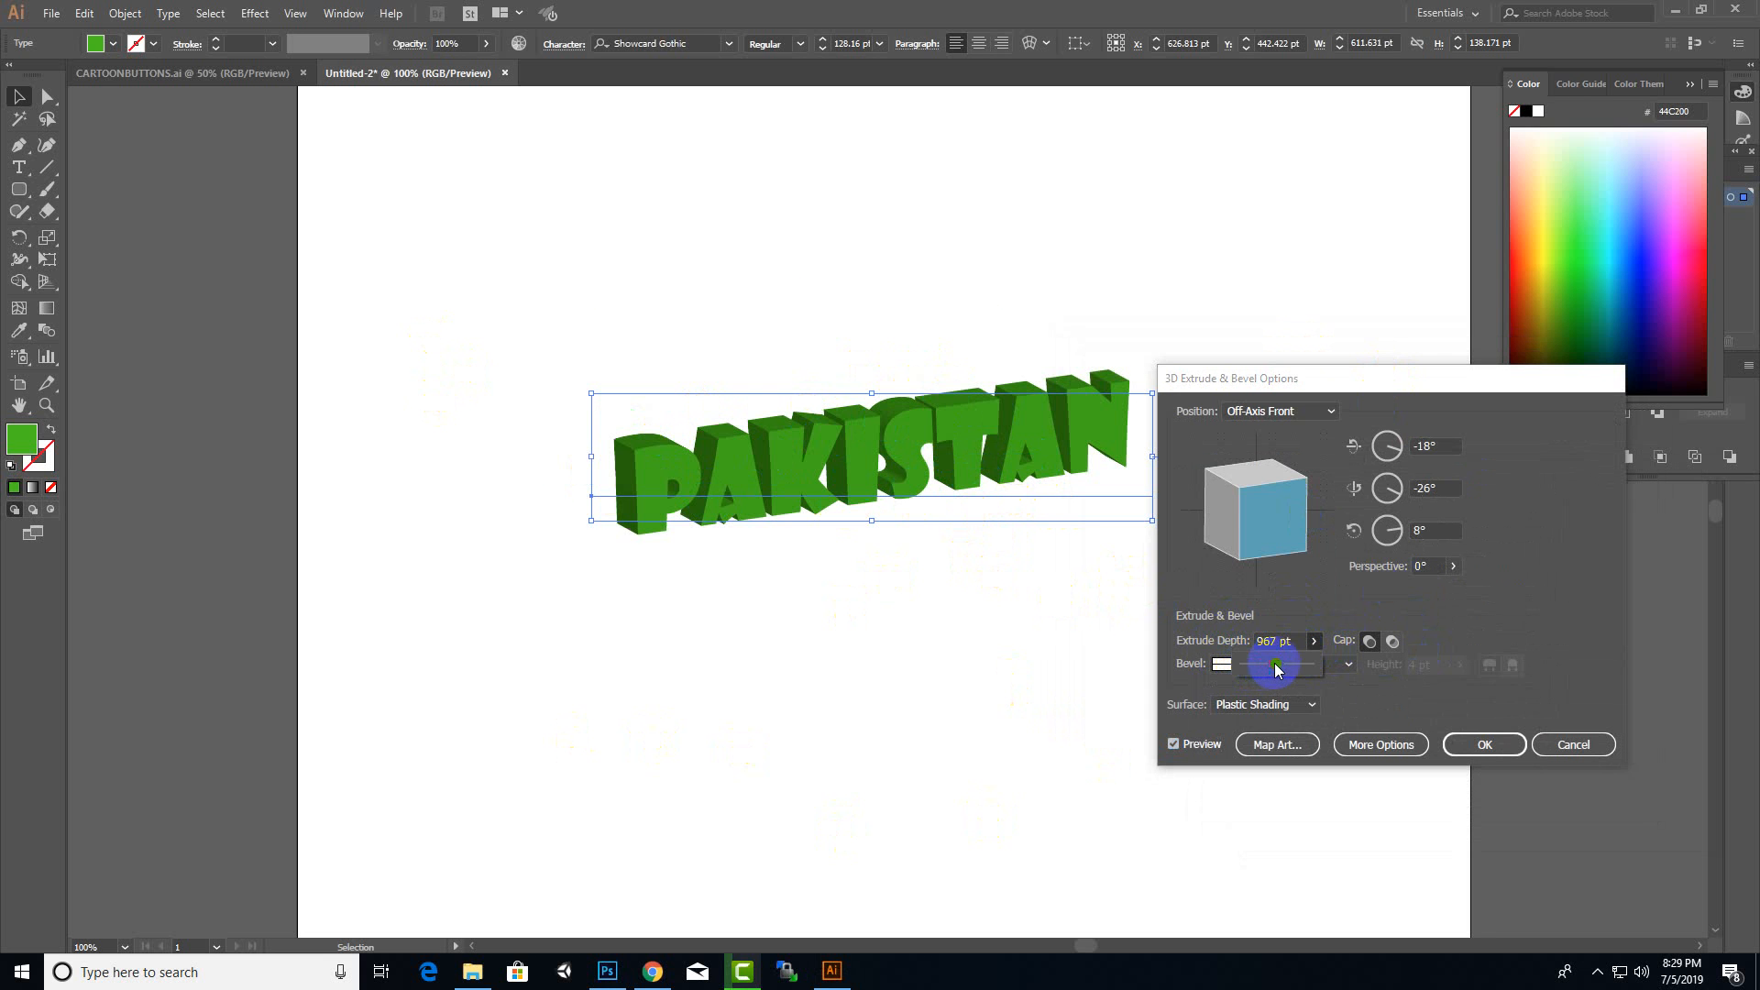
left_click_drag(1259, 664, 1248, 669)
left_click(1349, 666)
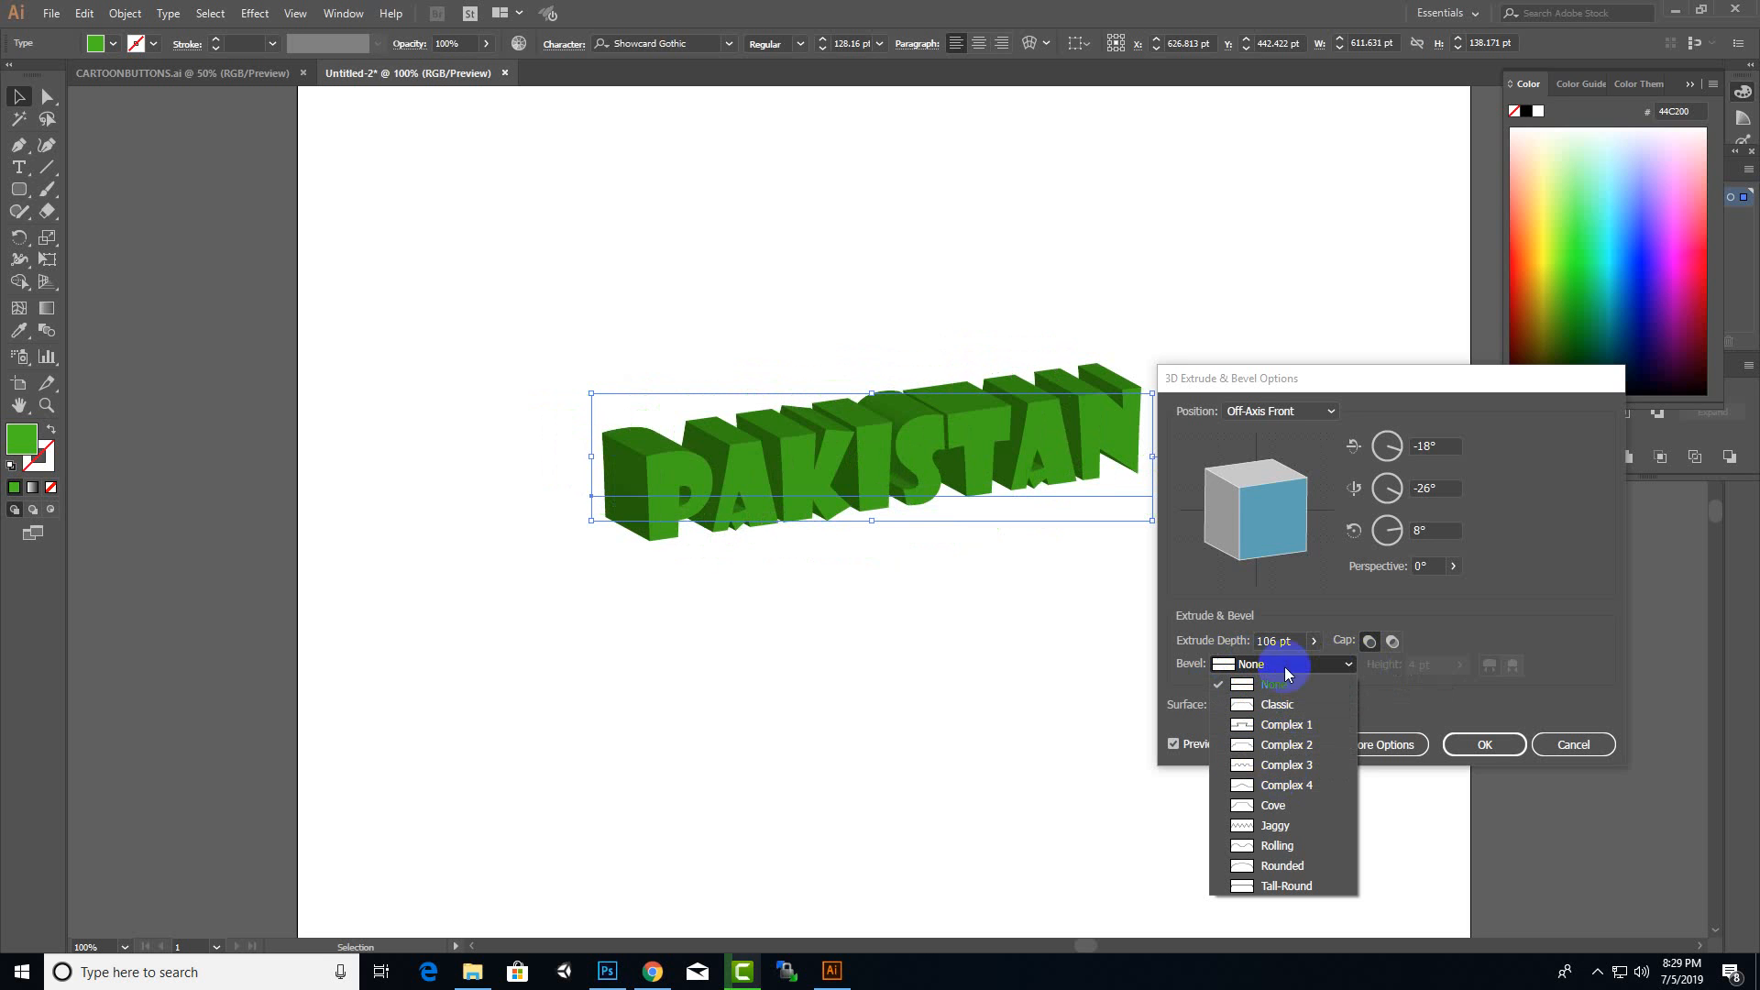
left_click(1284, 724)
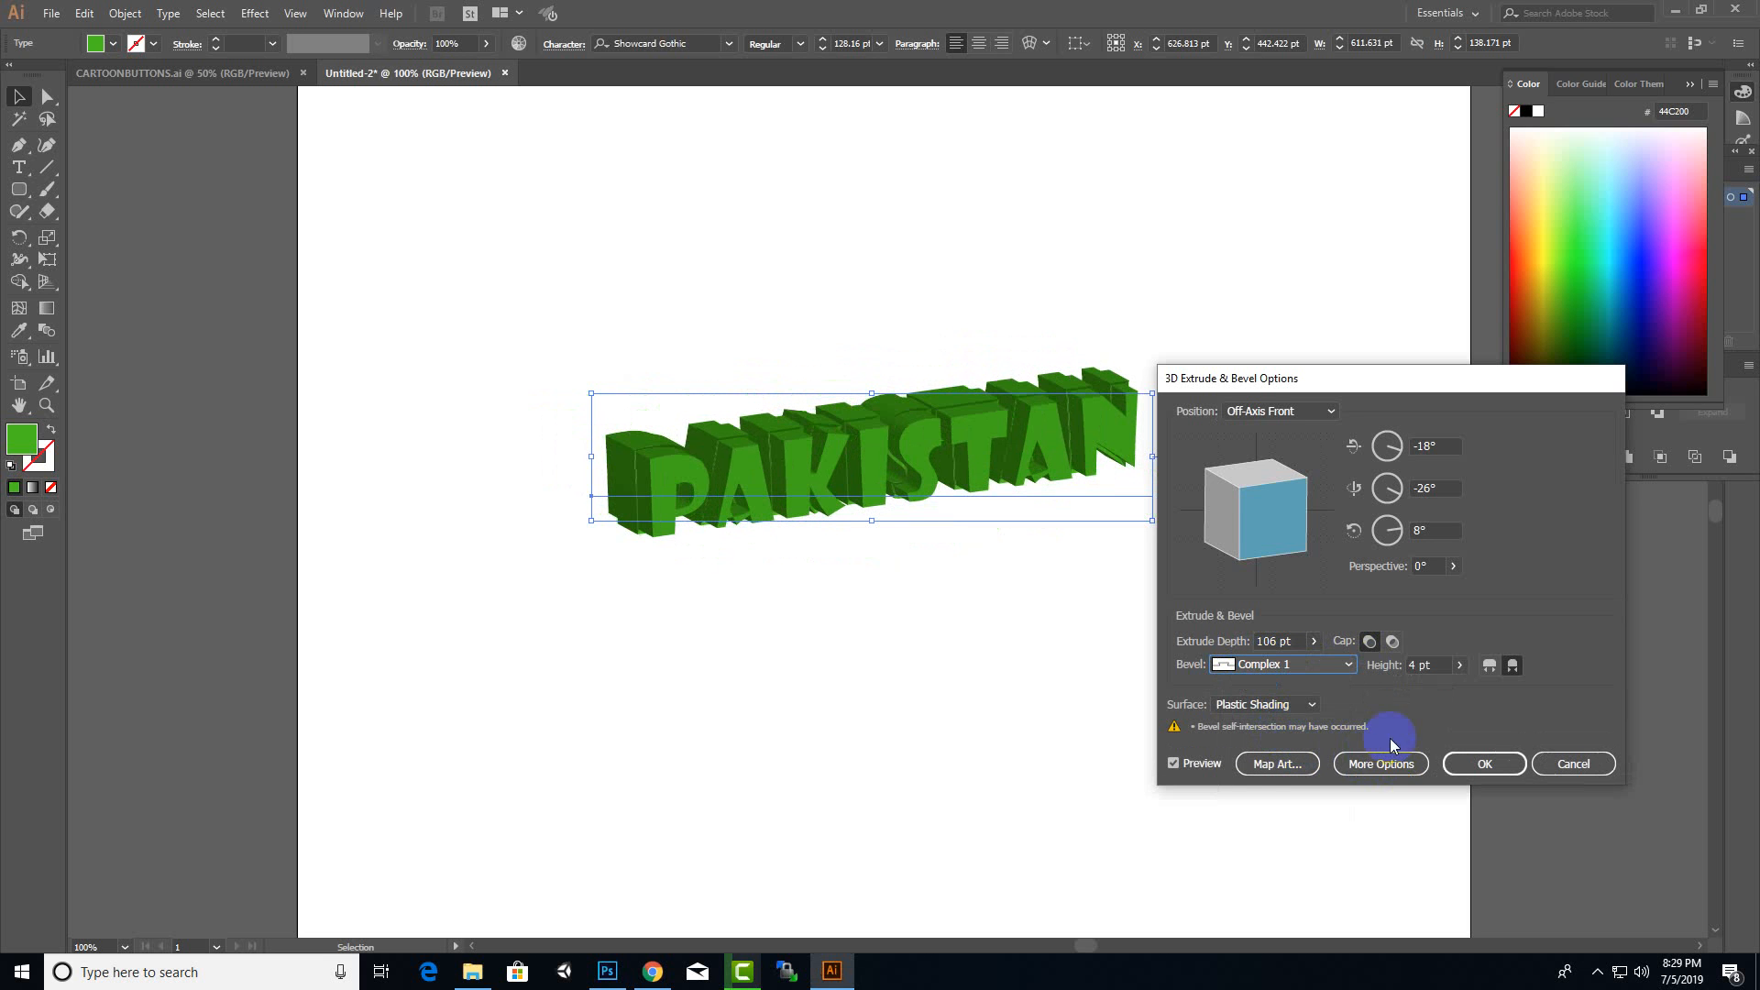
left_click(1348, 663)
left_click(1224, 848)
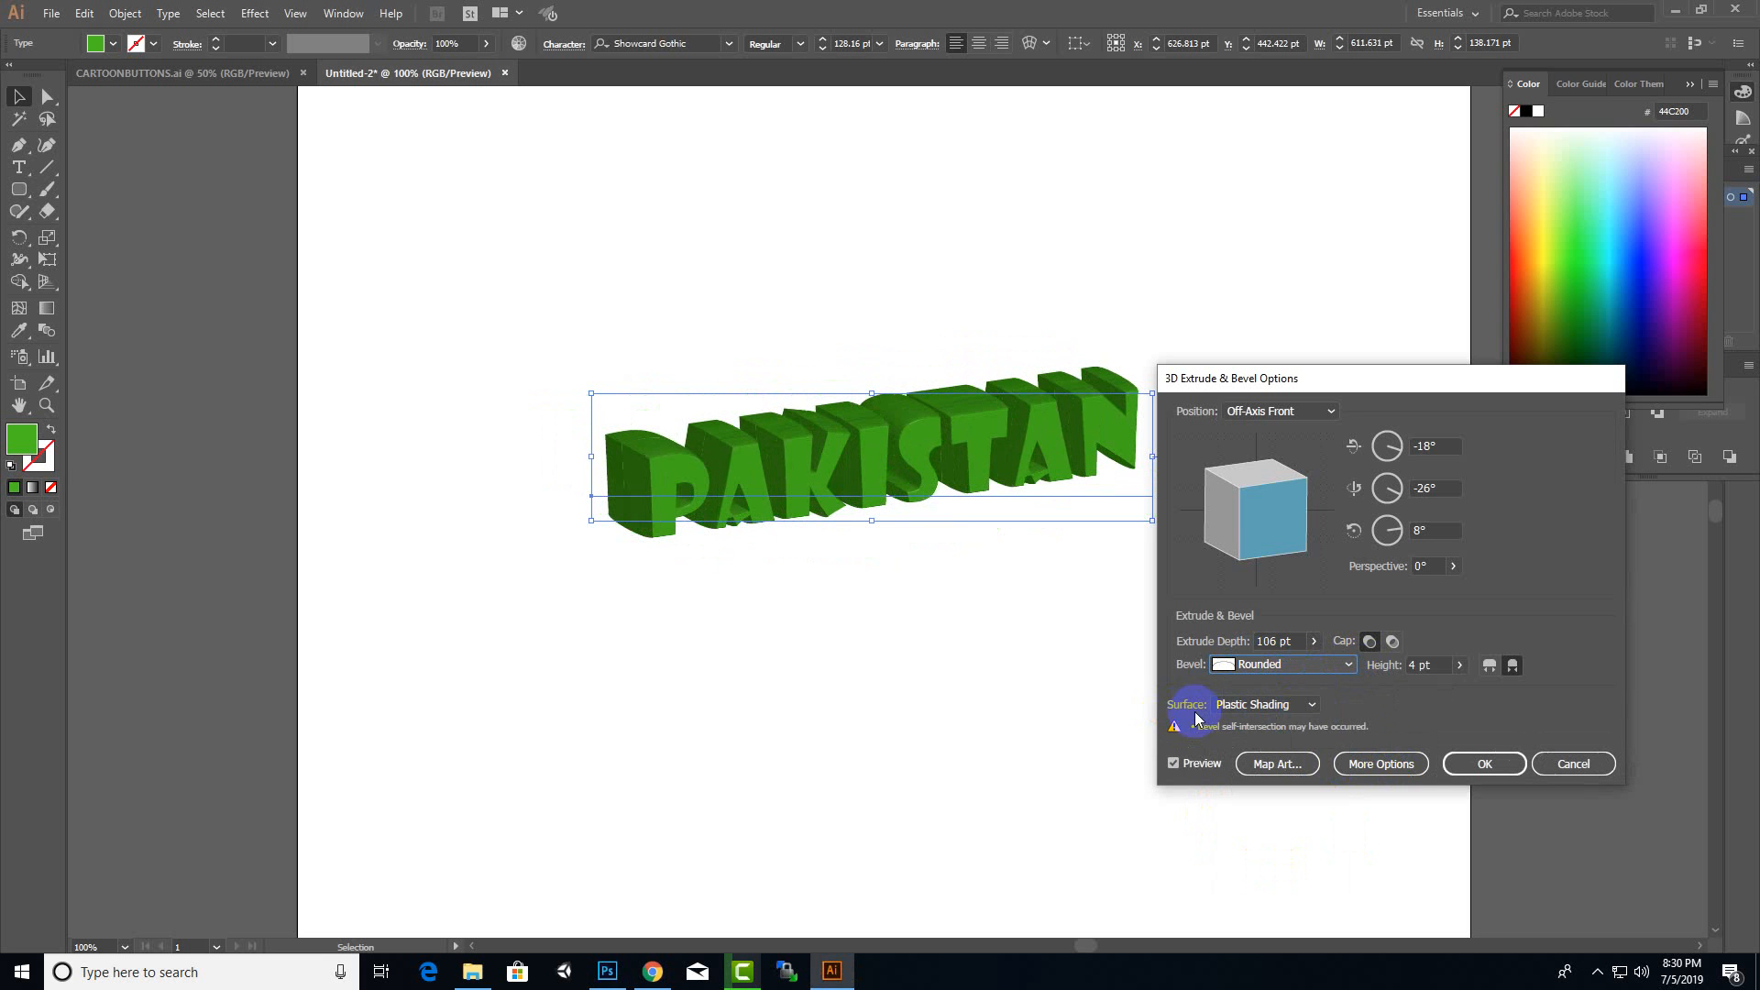
- Preview the Wireframe surface on the 3D text and return to Plastic Shading
left_click(1306, 713)
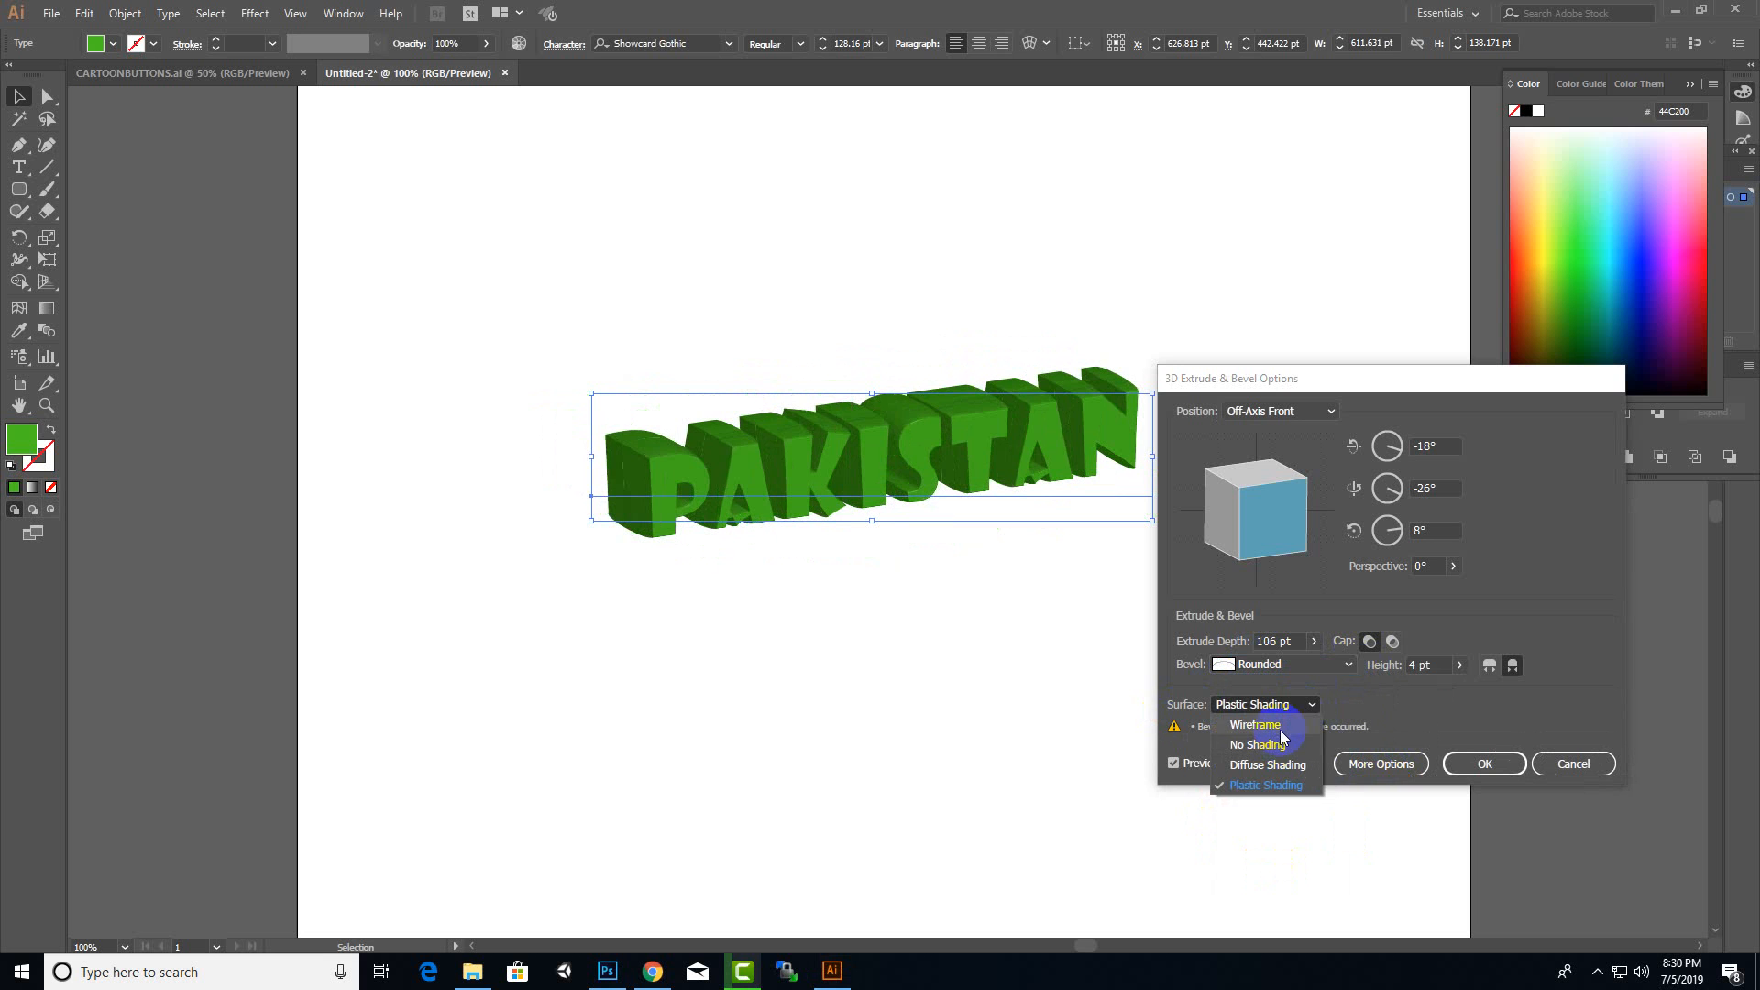
left_click(1280, 730)
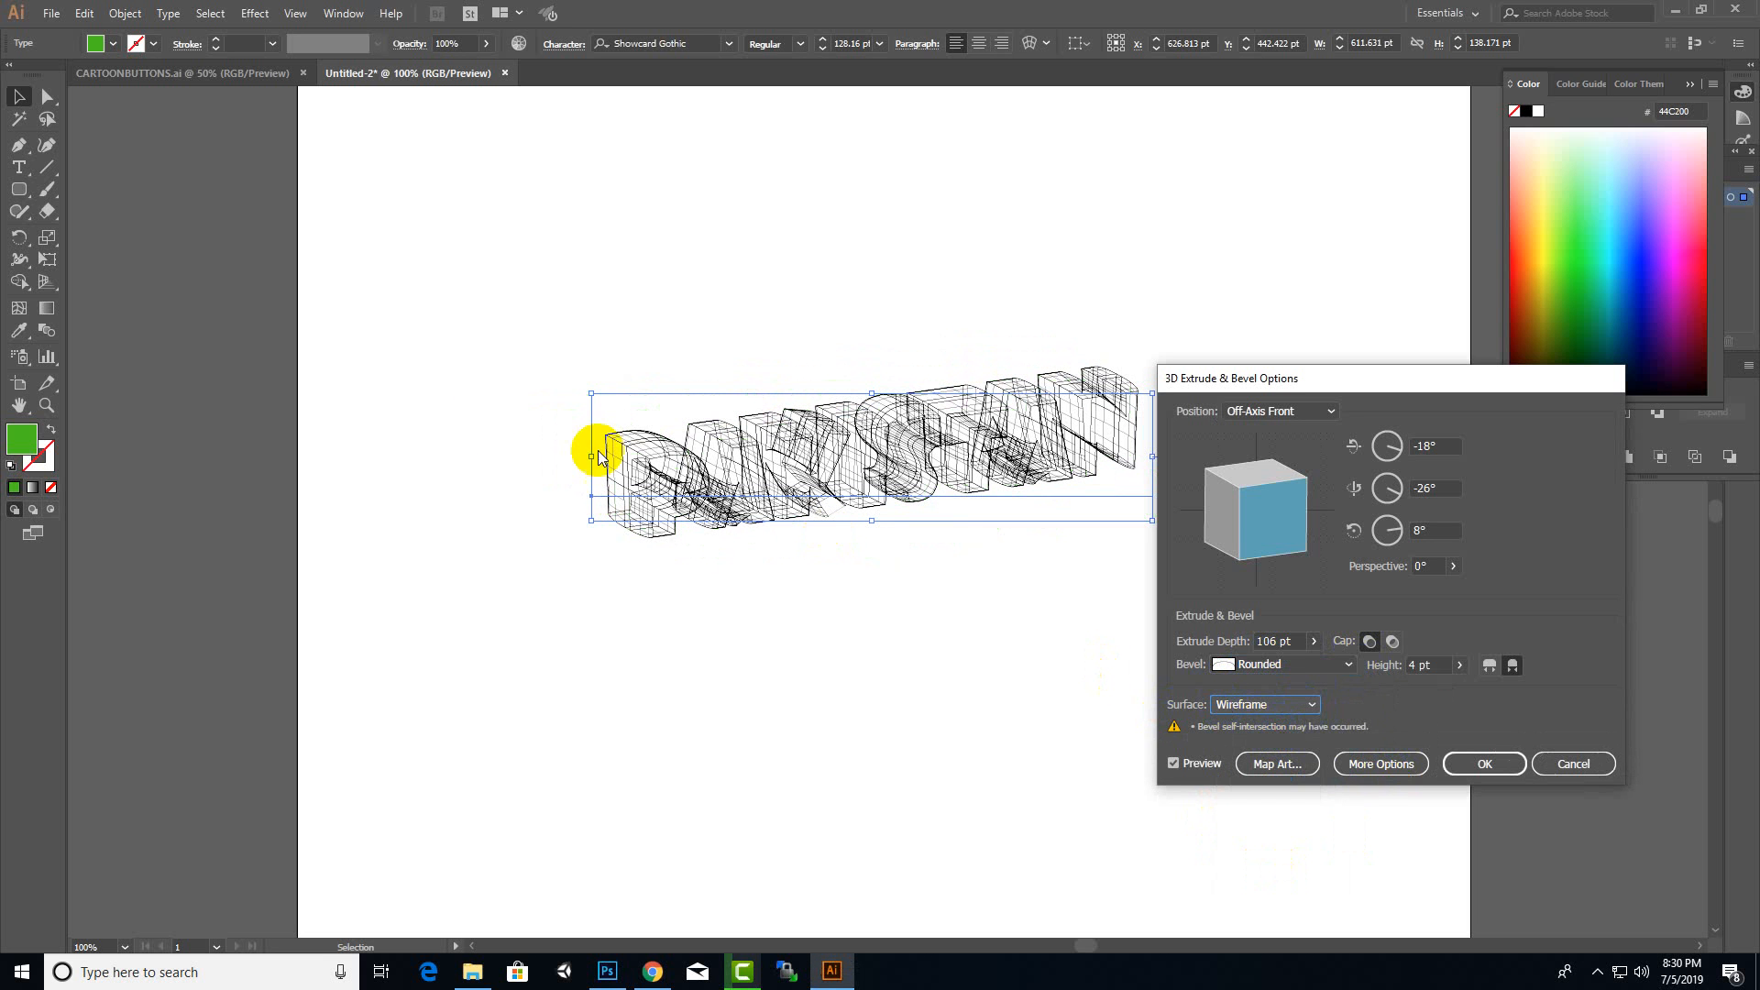
left_click(1306, 706)
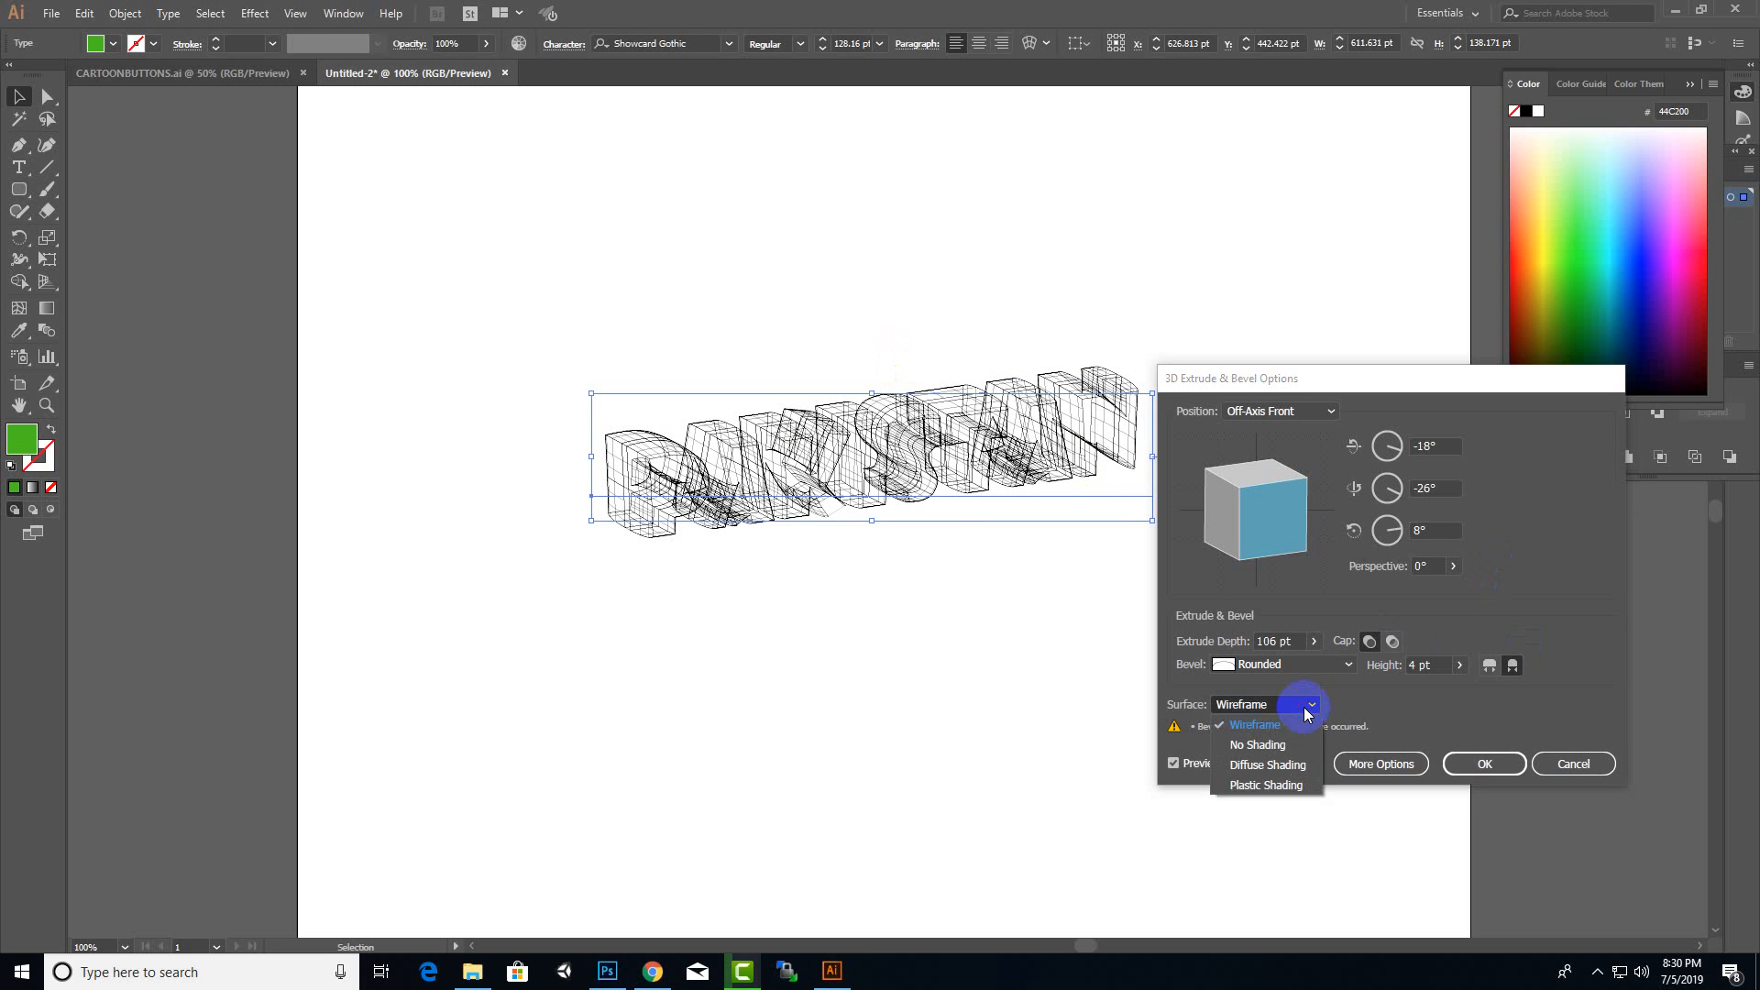
left_click(1275, 786)
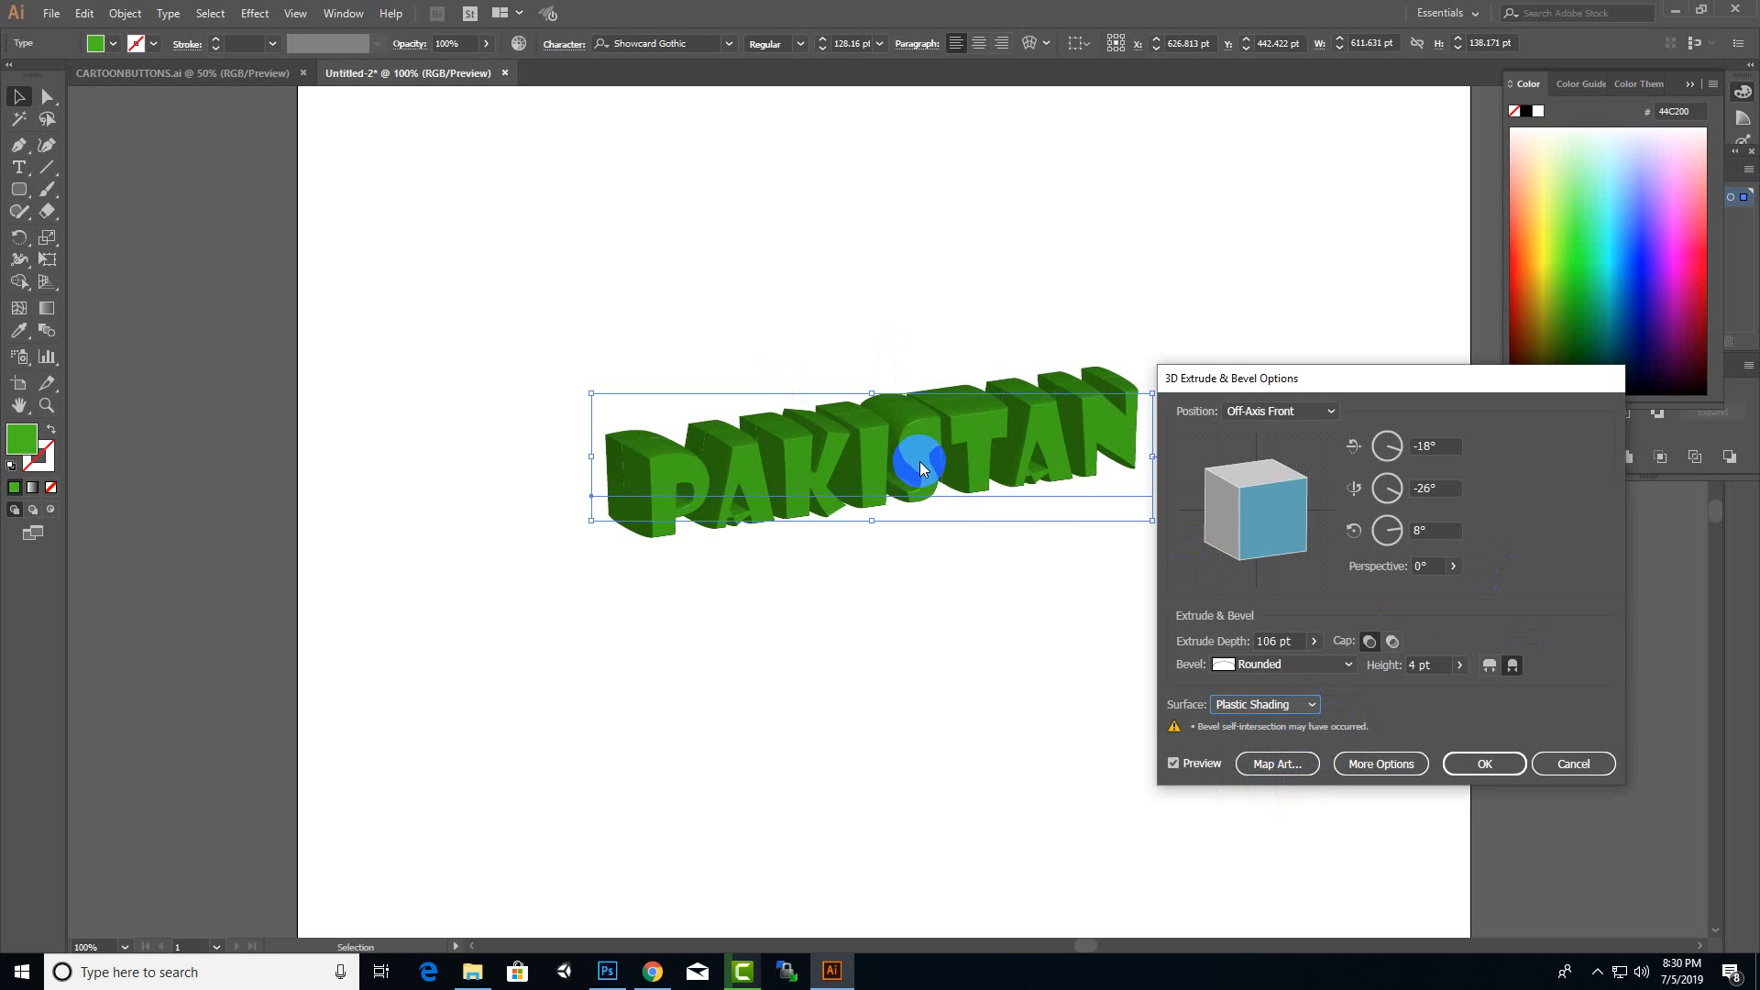
- Reduce the extrude depth to 28 pt and rotate the 3D text to about -6°, -18° and 0°
left_click(1314, 641)
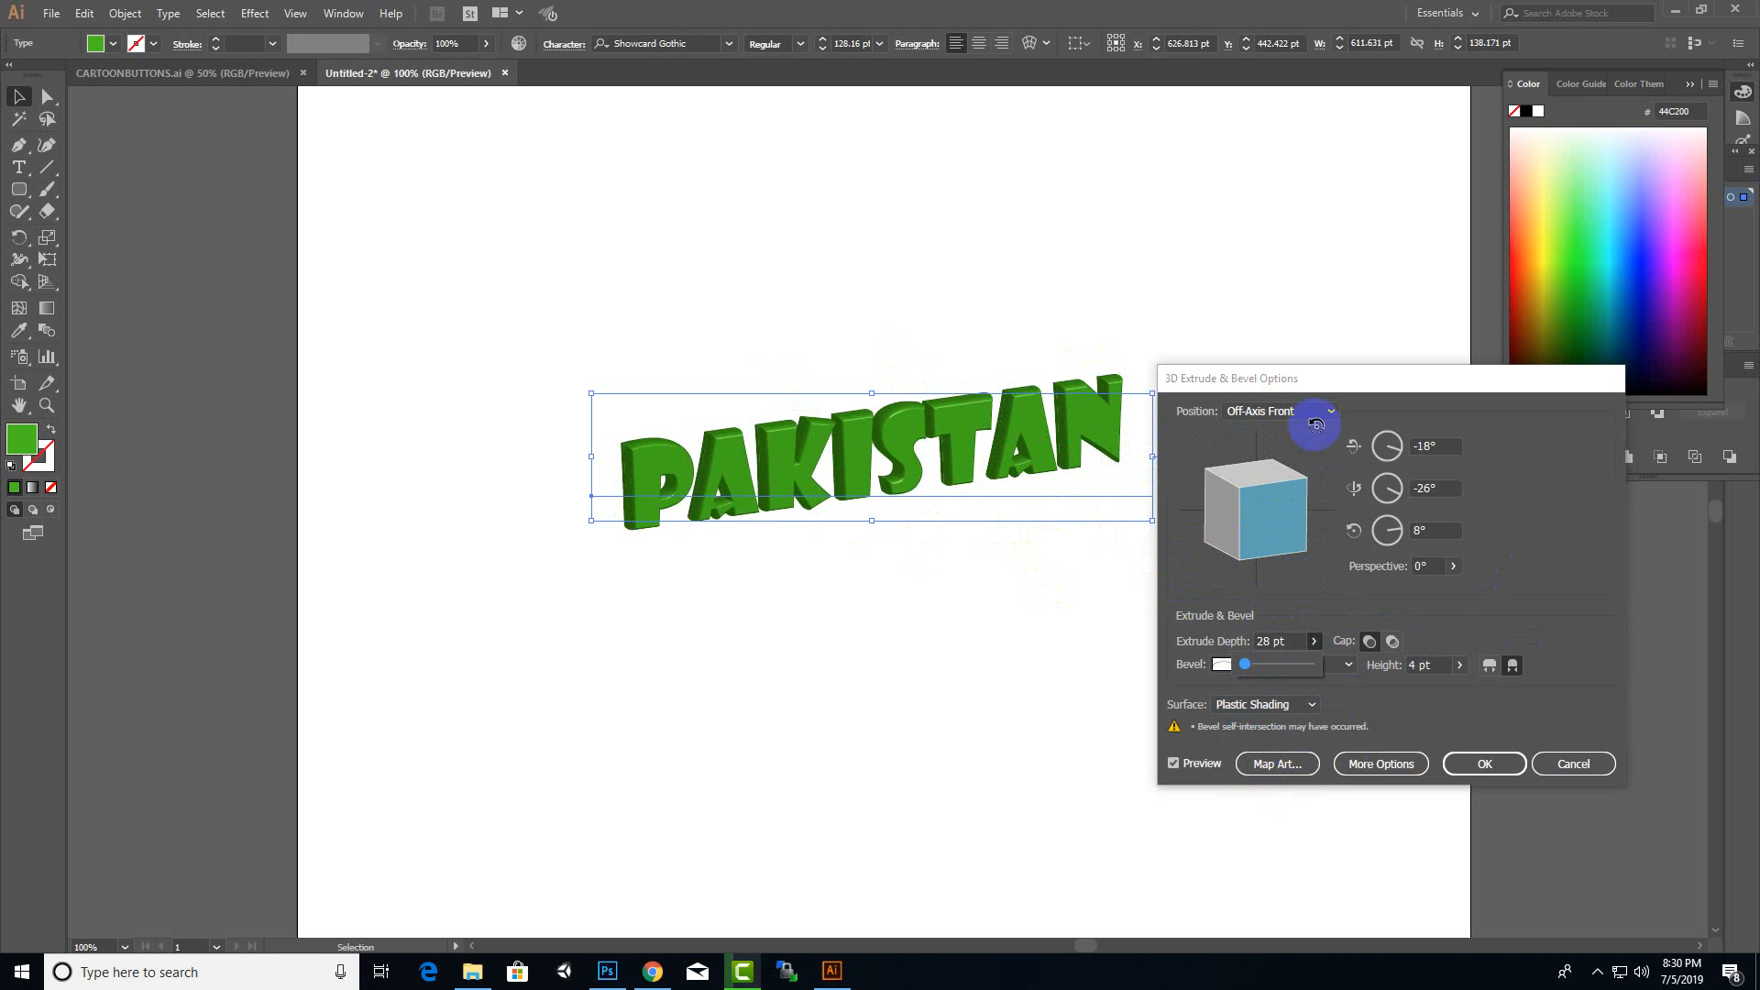
left_click_drag(1258, 505, 1249, 504)
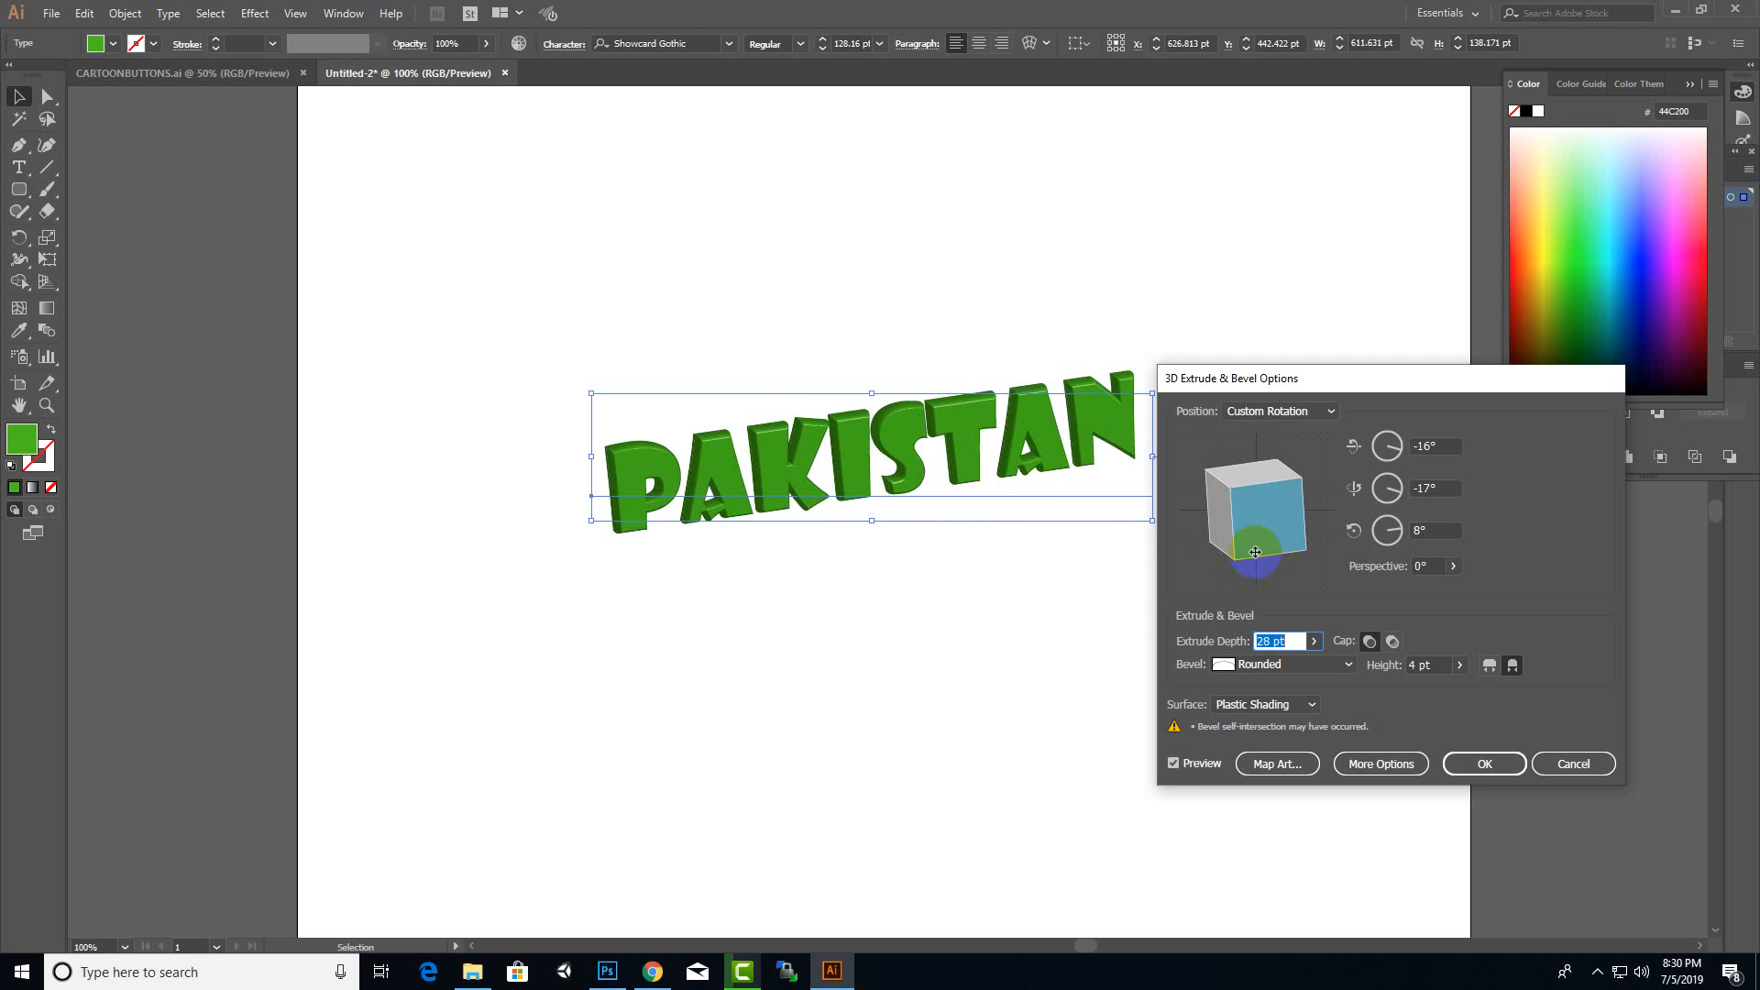
left_click_drag(1256, 549, 1248, 541)
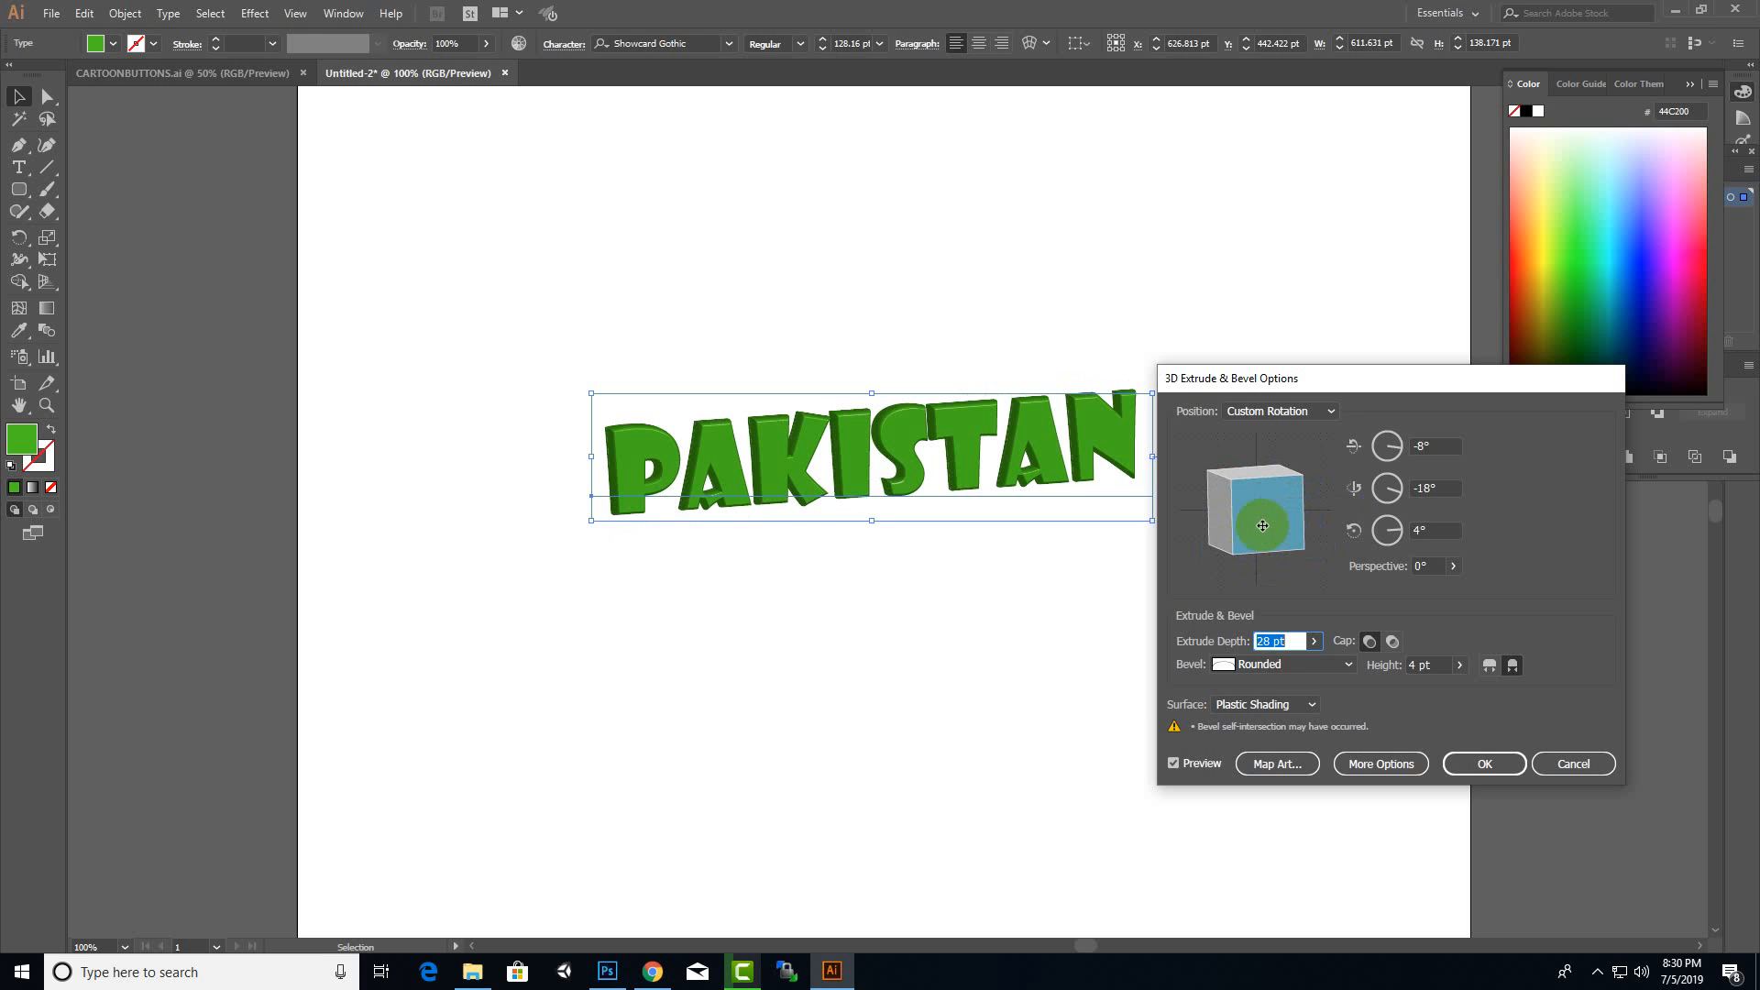
mouse_move(1261, 522)
left_mouse_down()
mouse_move(1294, 553)
mouse_move(1255, 573)
mouse_move(1277, 506)
left_mouse_up()
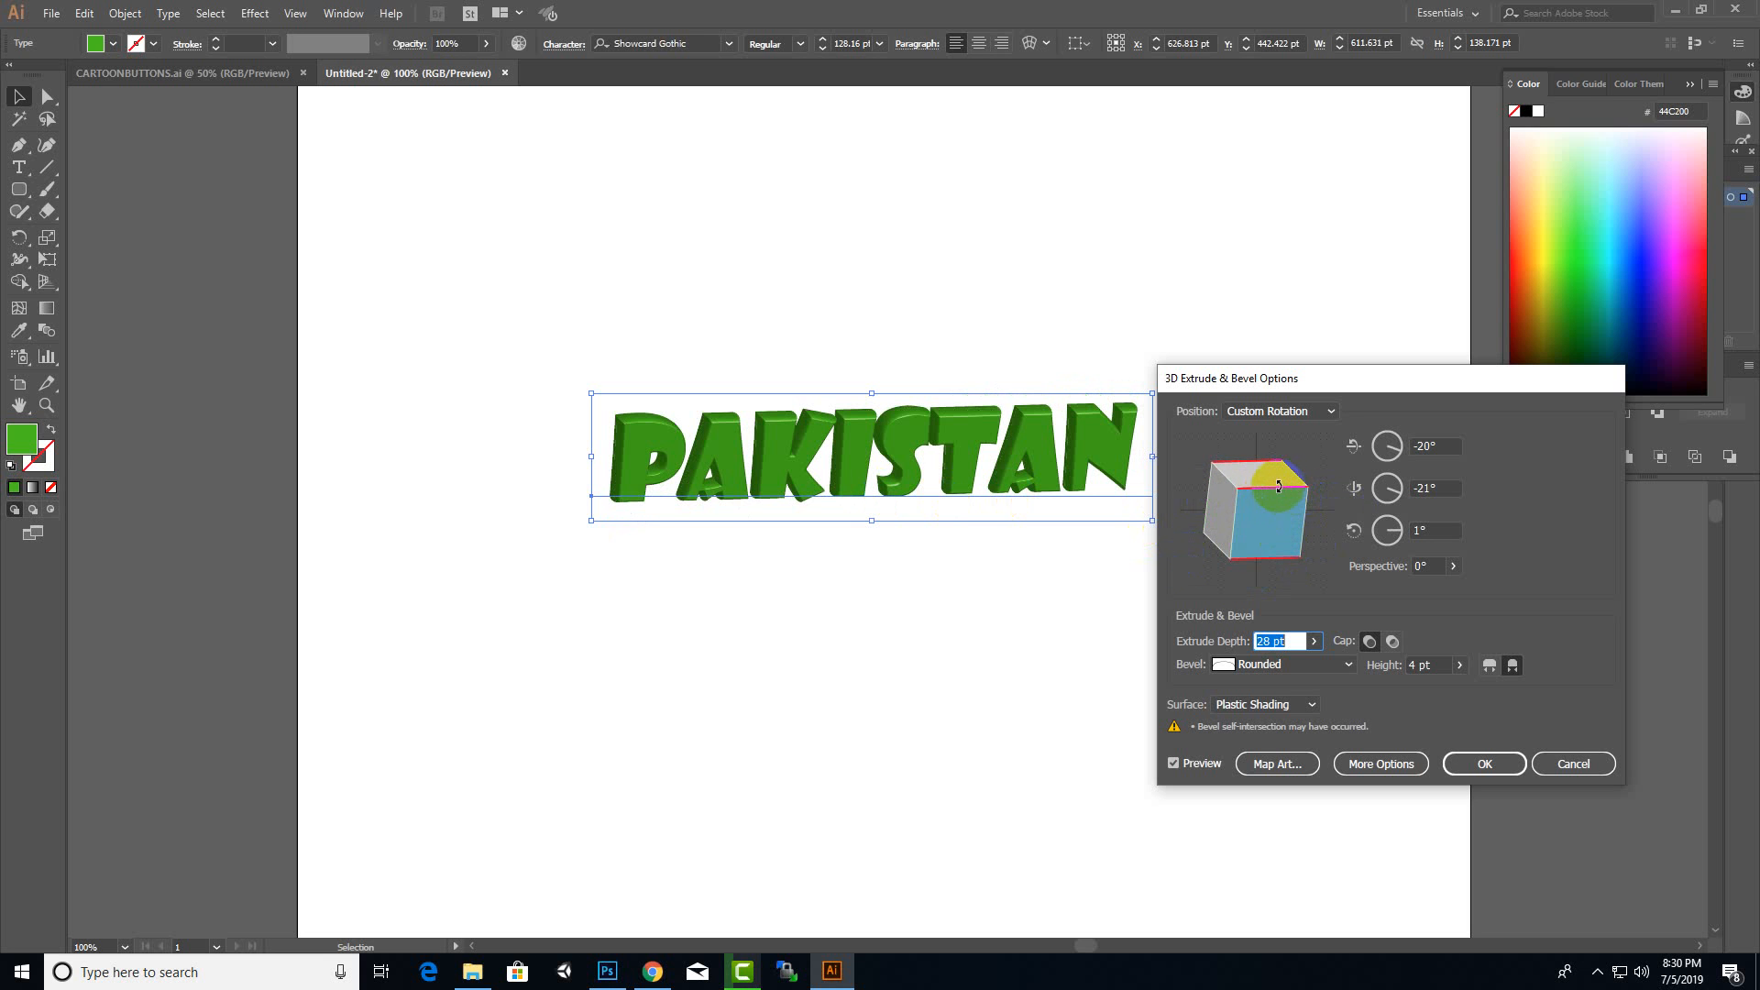
left_click_drag(1265, 489, 1264, 471)
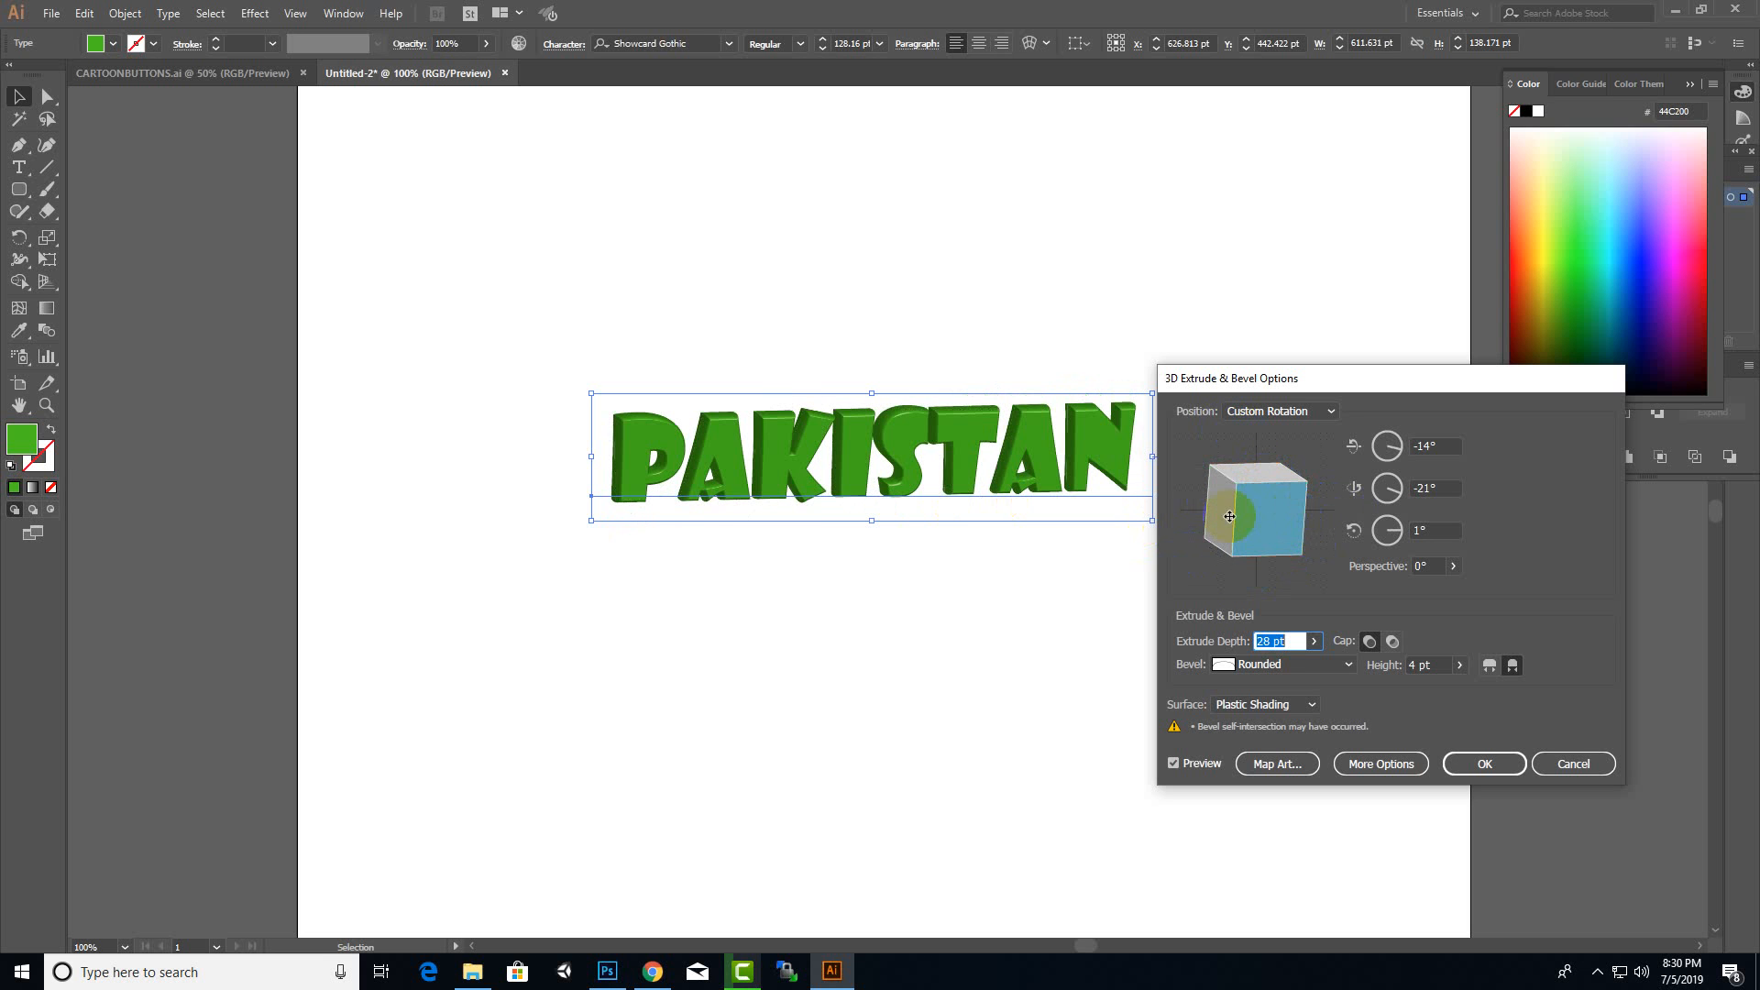
left_click_drag(1235, 516, 1299, 486)
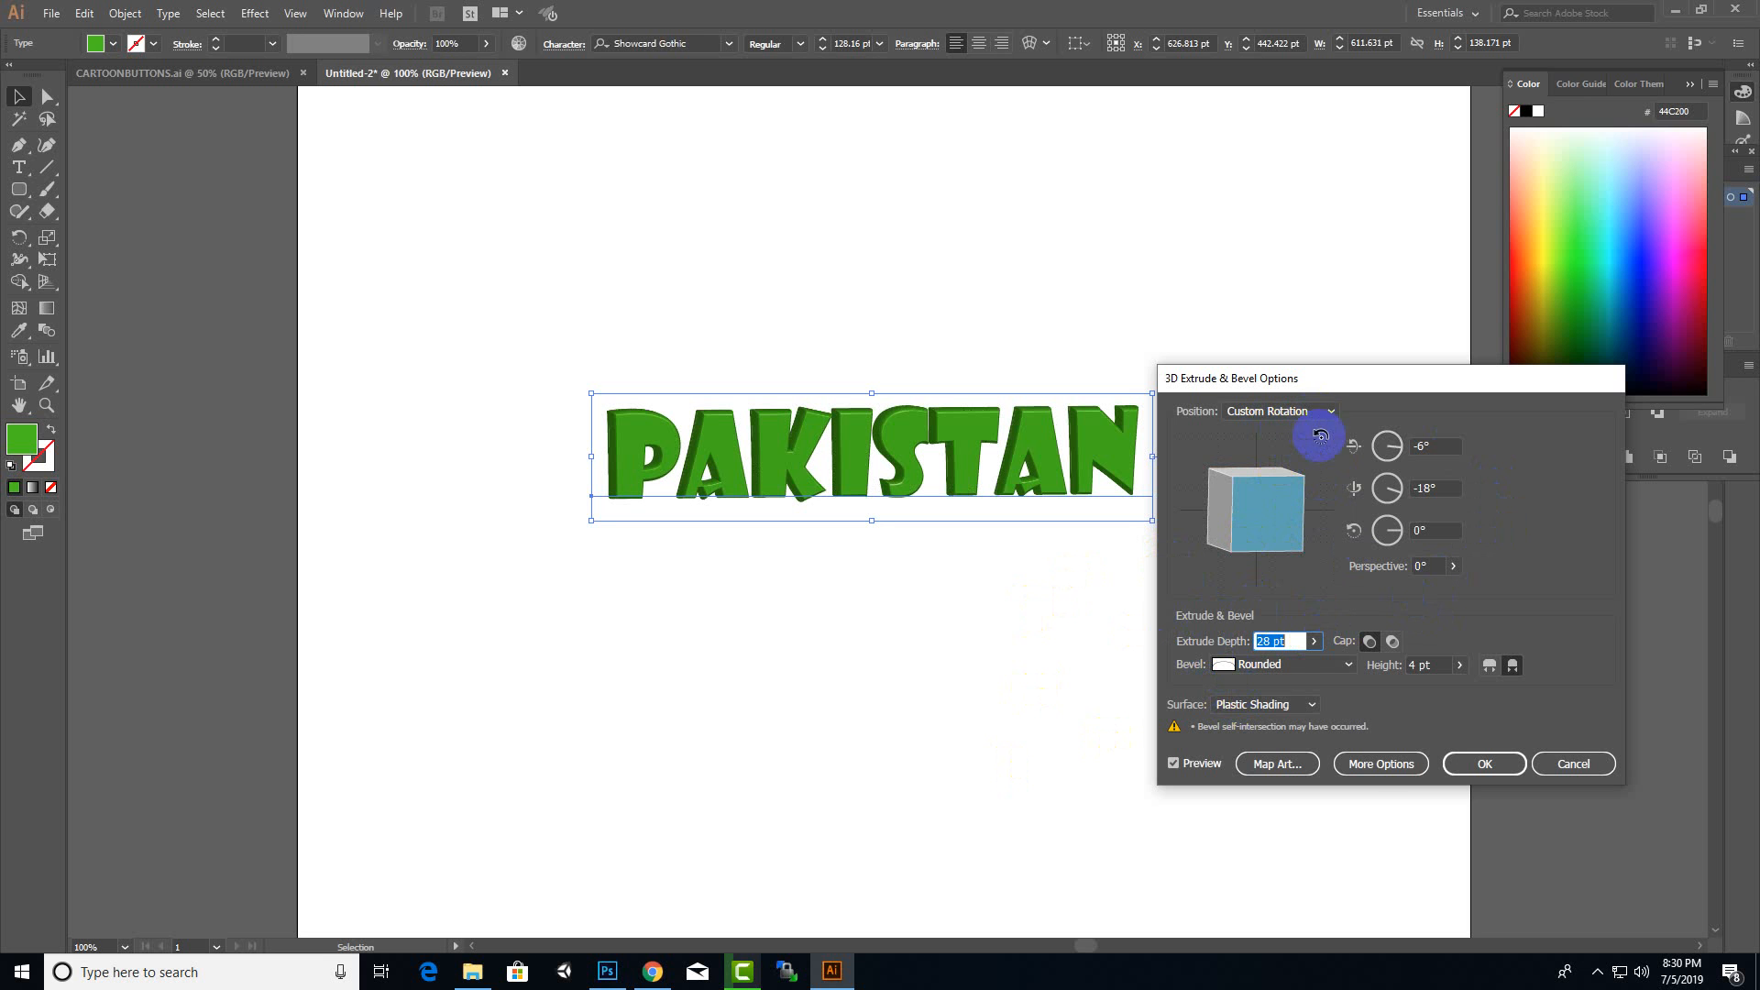
- Reveal the additional lighting options, reposition the light near the centre of the shading sphere, and apply the 3D effect
left_click(1355, 764)
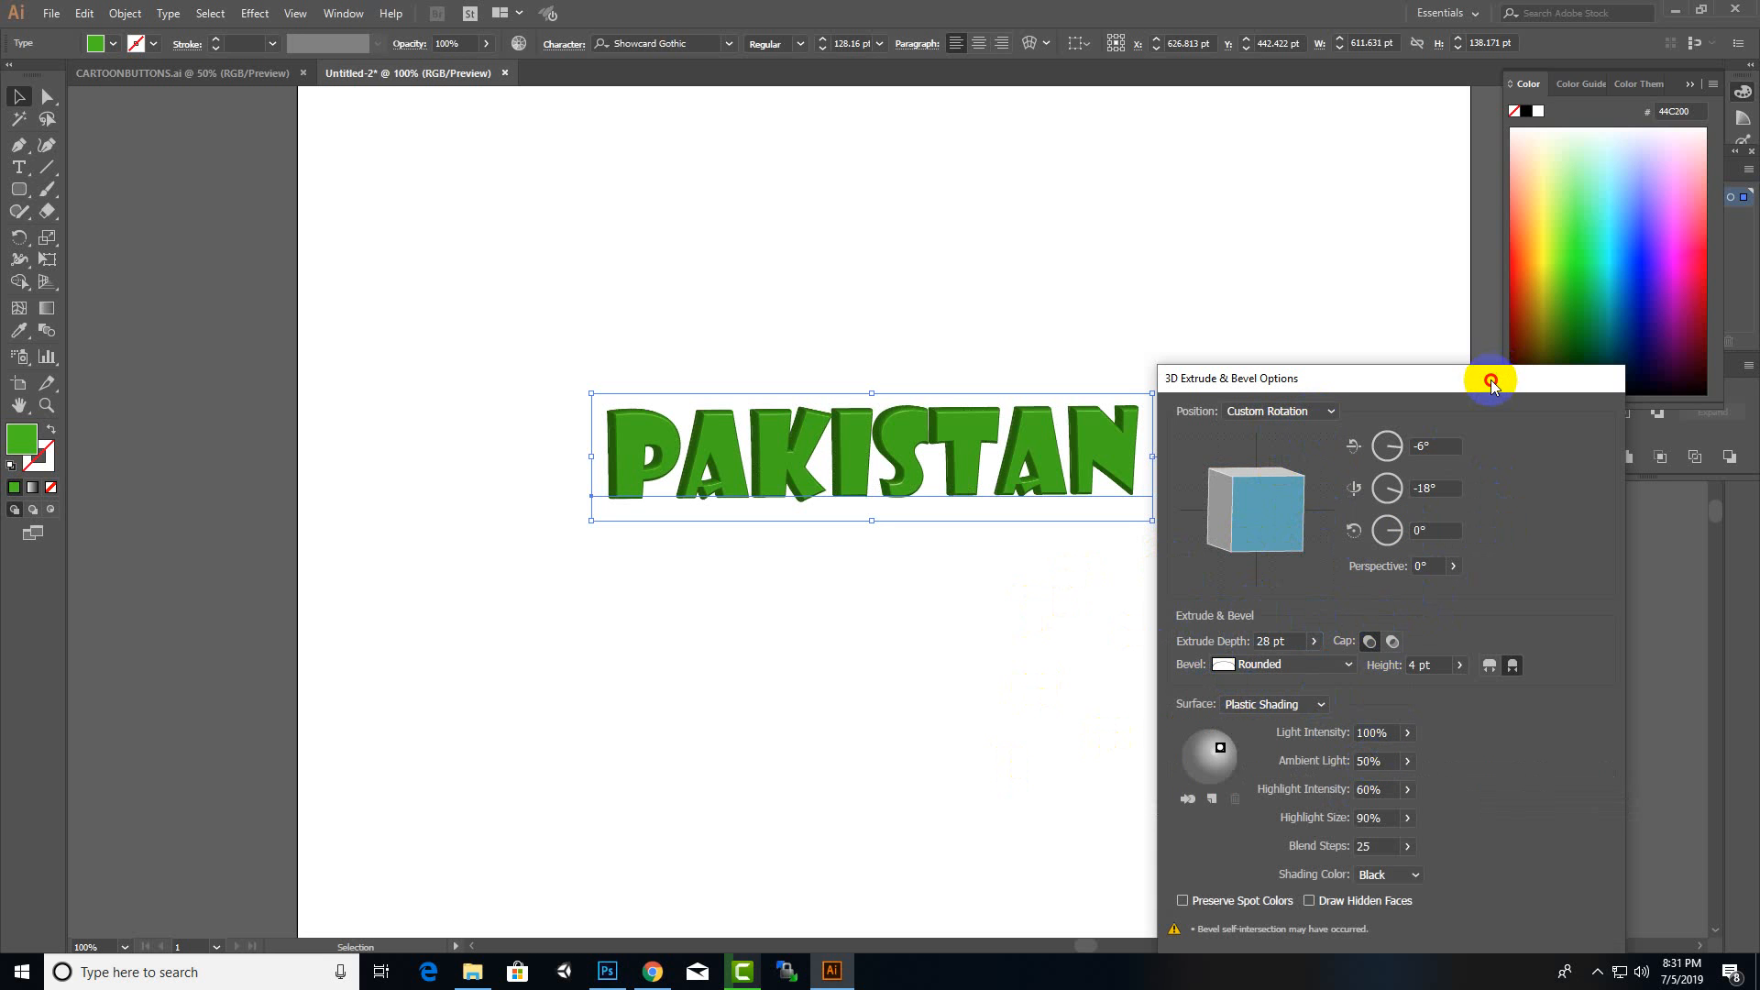
left_click_drag(1490, 383, 1473, 212)
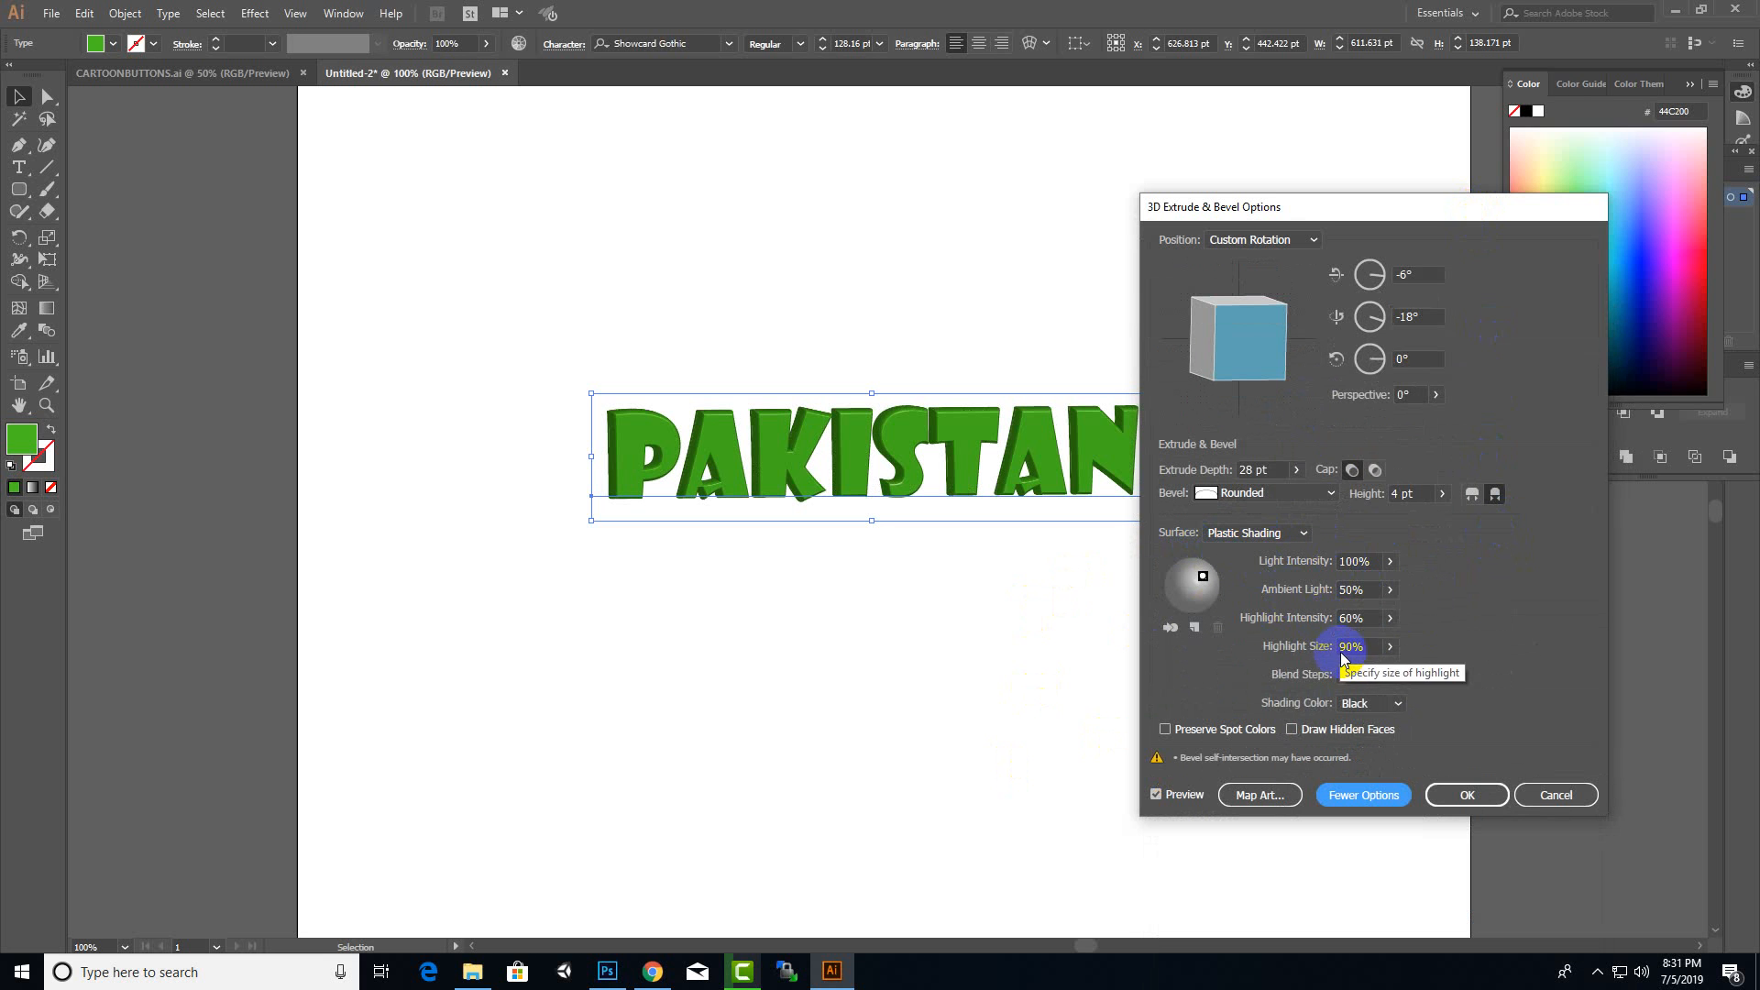
left_click(1205, 577)
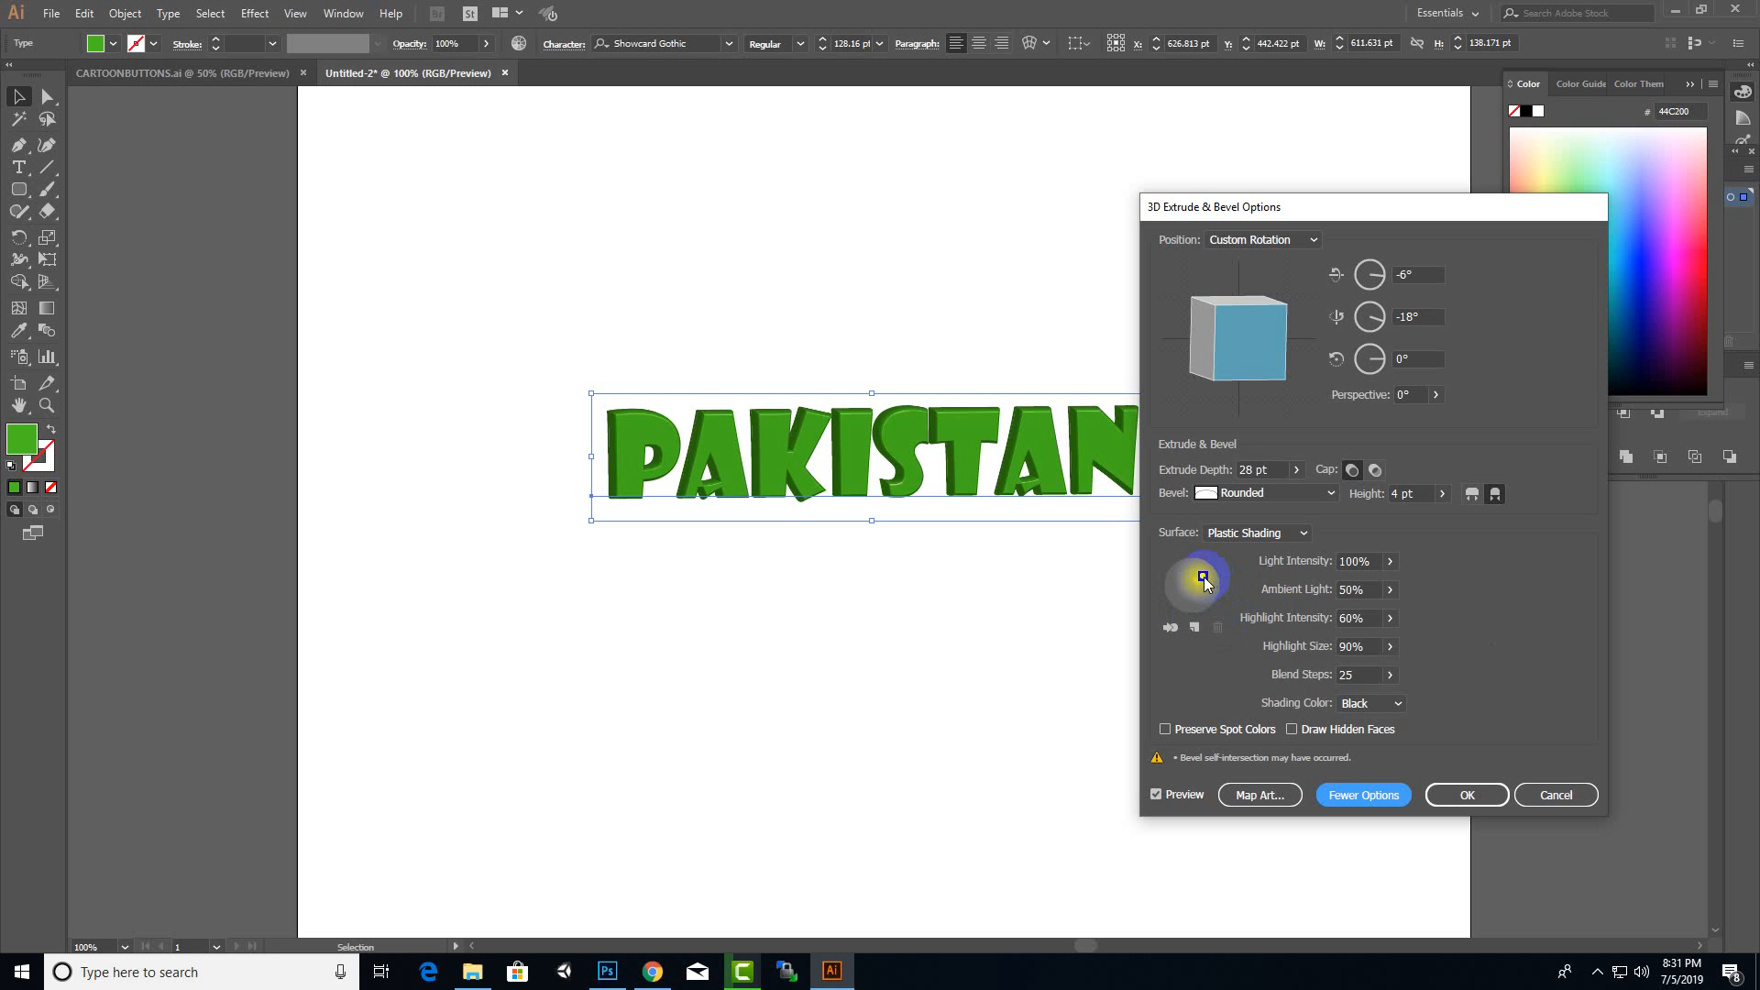
mouse_move(1204, 579)
left_mouse_down()
mouse_move(1184, 583)
mouse_move(1198, 596)
left_mouse_up()
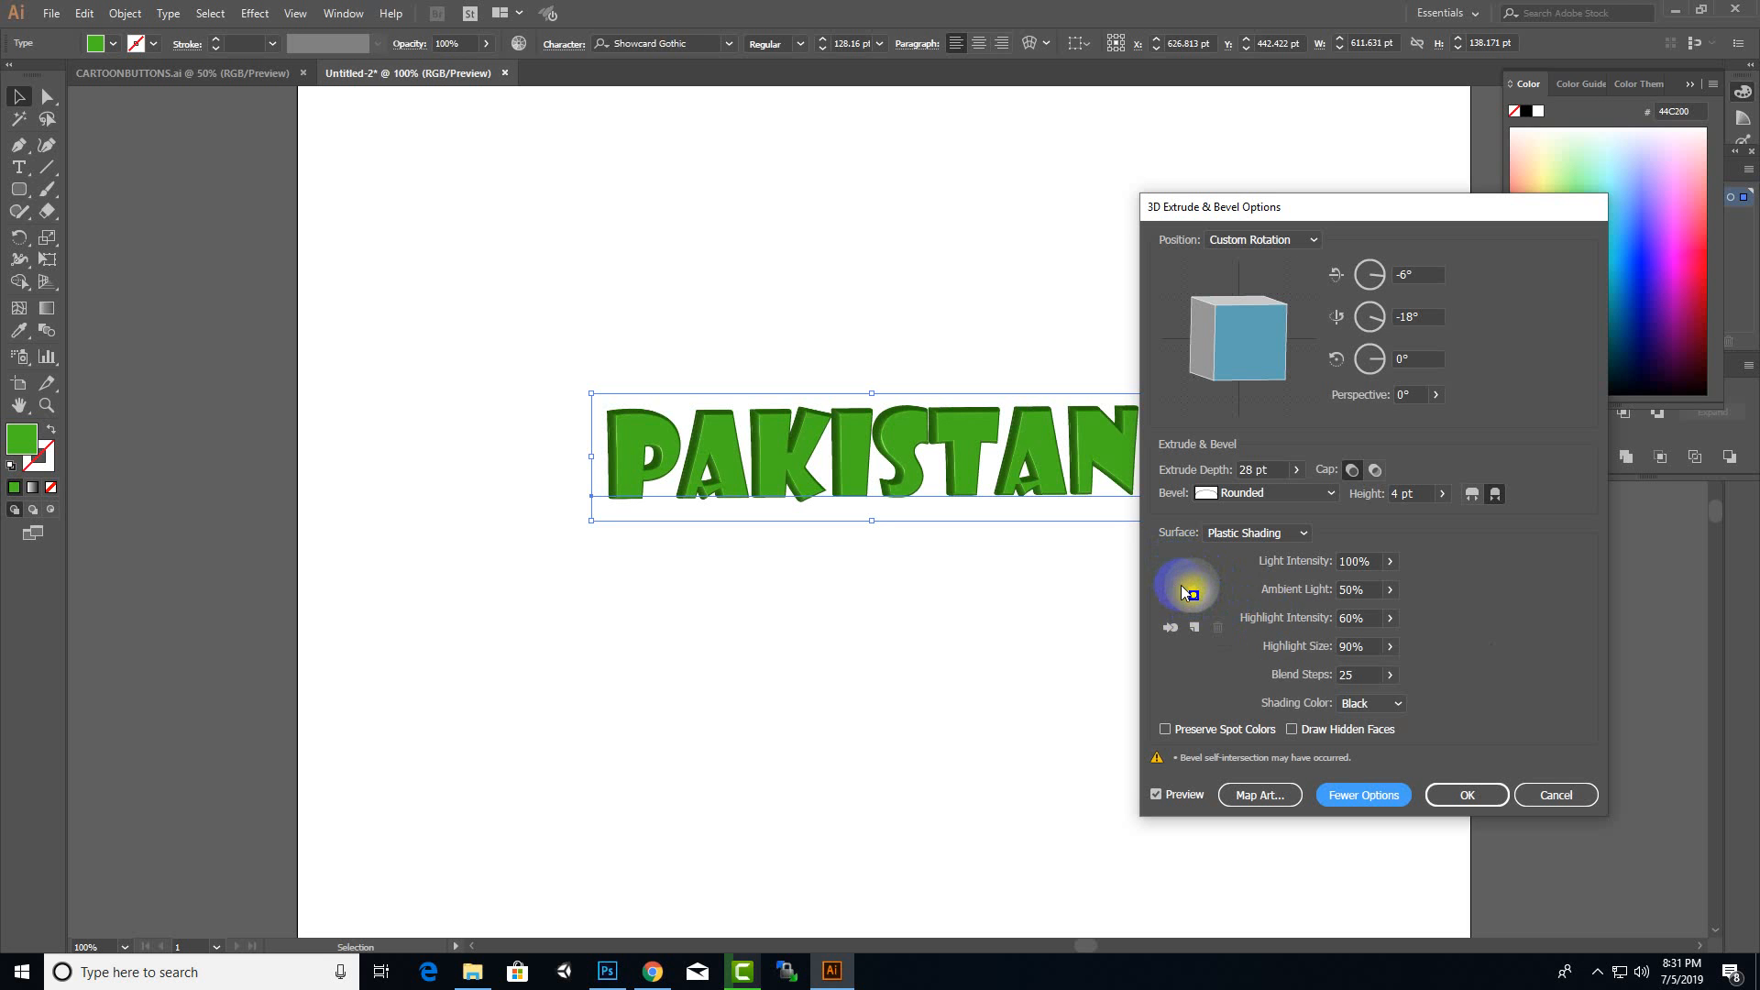
left_click_drag(1194, 595, 1195, 582)
left_click_drag(1334, 207, 1435, 222)
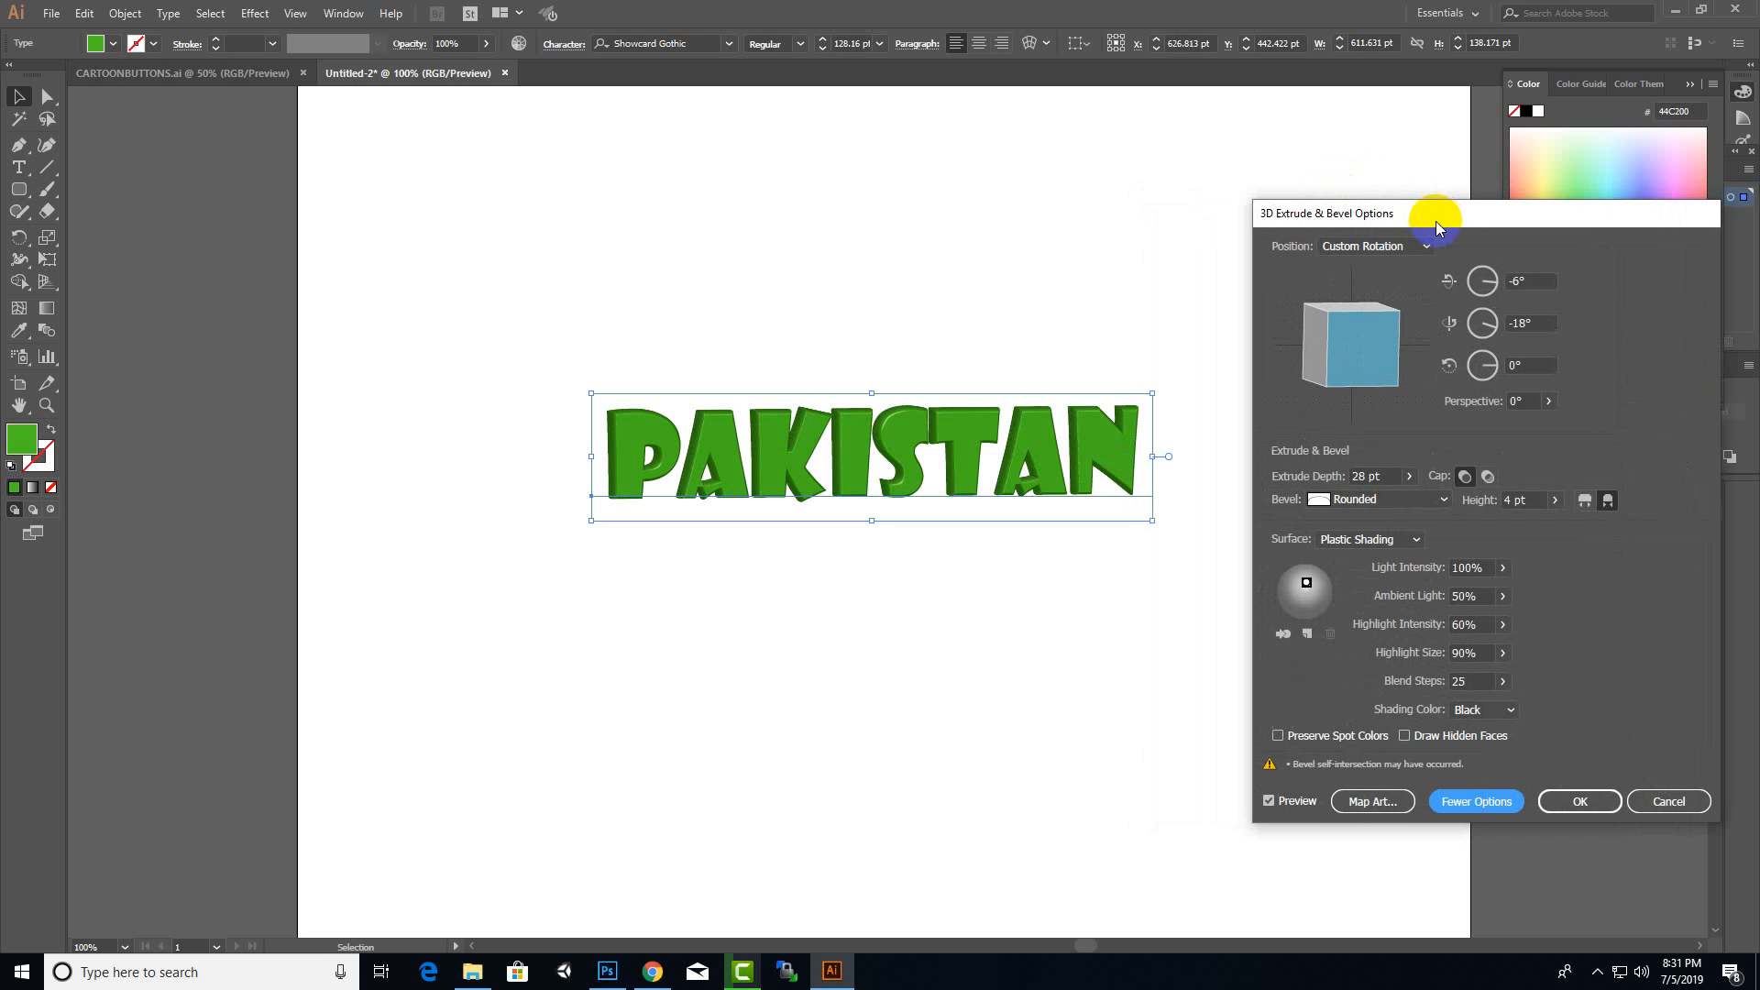
left_click_drag(1311, 583, 1324, 593)
left_click(1300, 589)
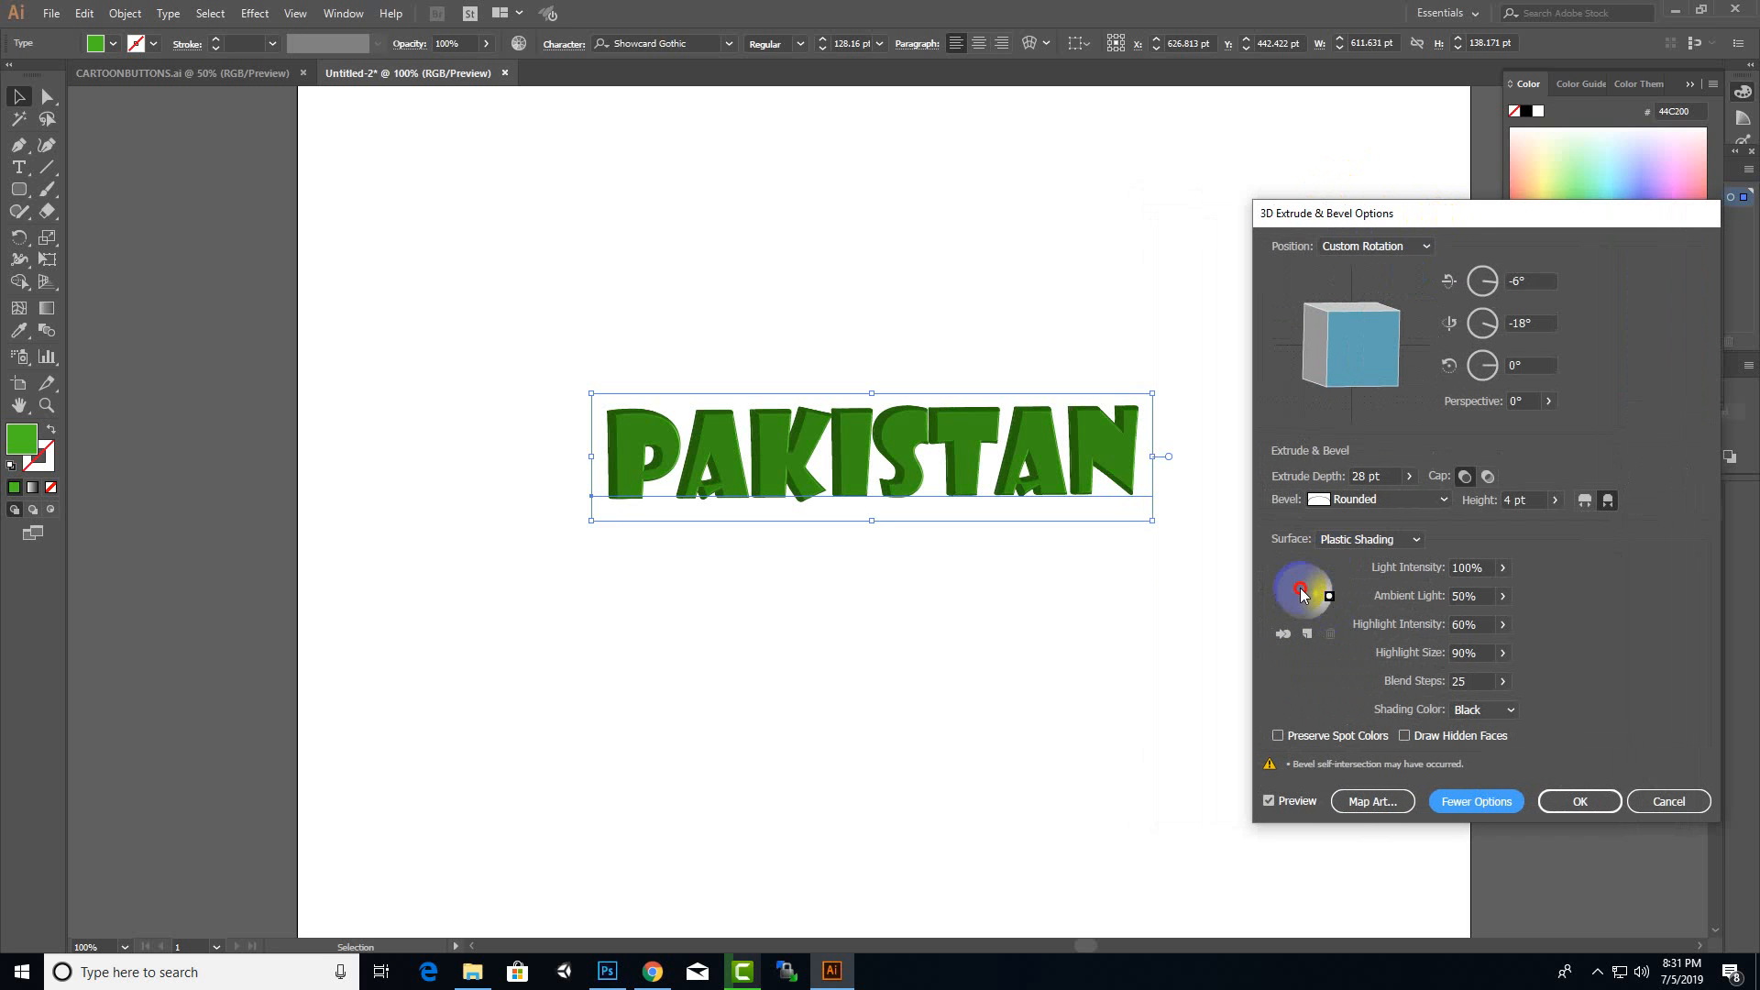
mouse_move(1329, 596)
left_mouse_down()
mouse_move(1310, 610)
mouse_move(1306, 590)
left_mouse_up()
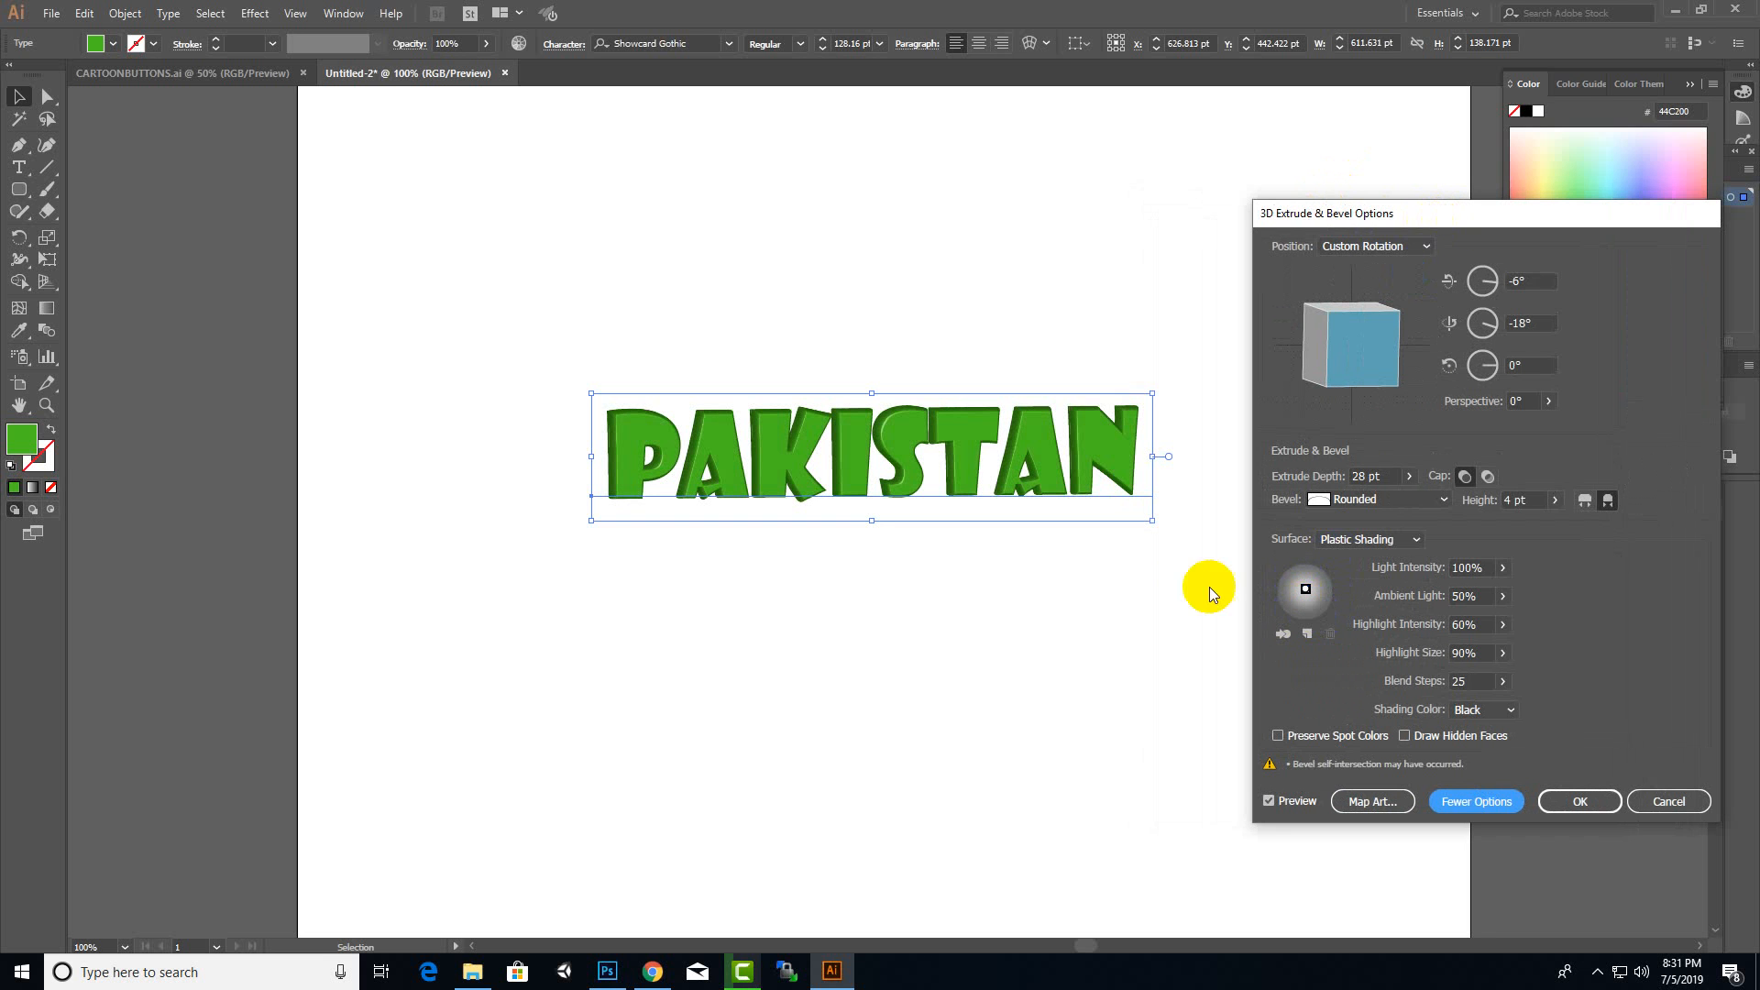
left_click(1565, 800)
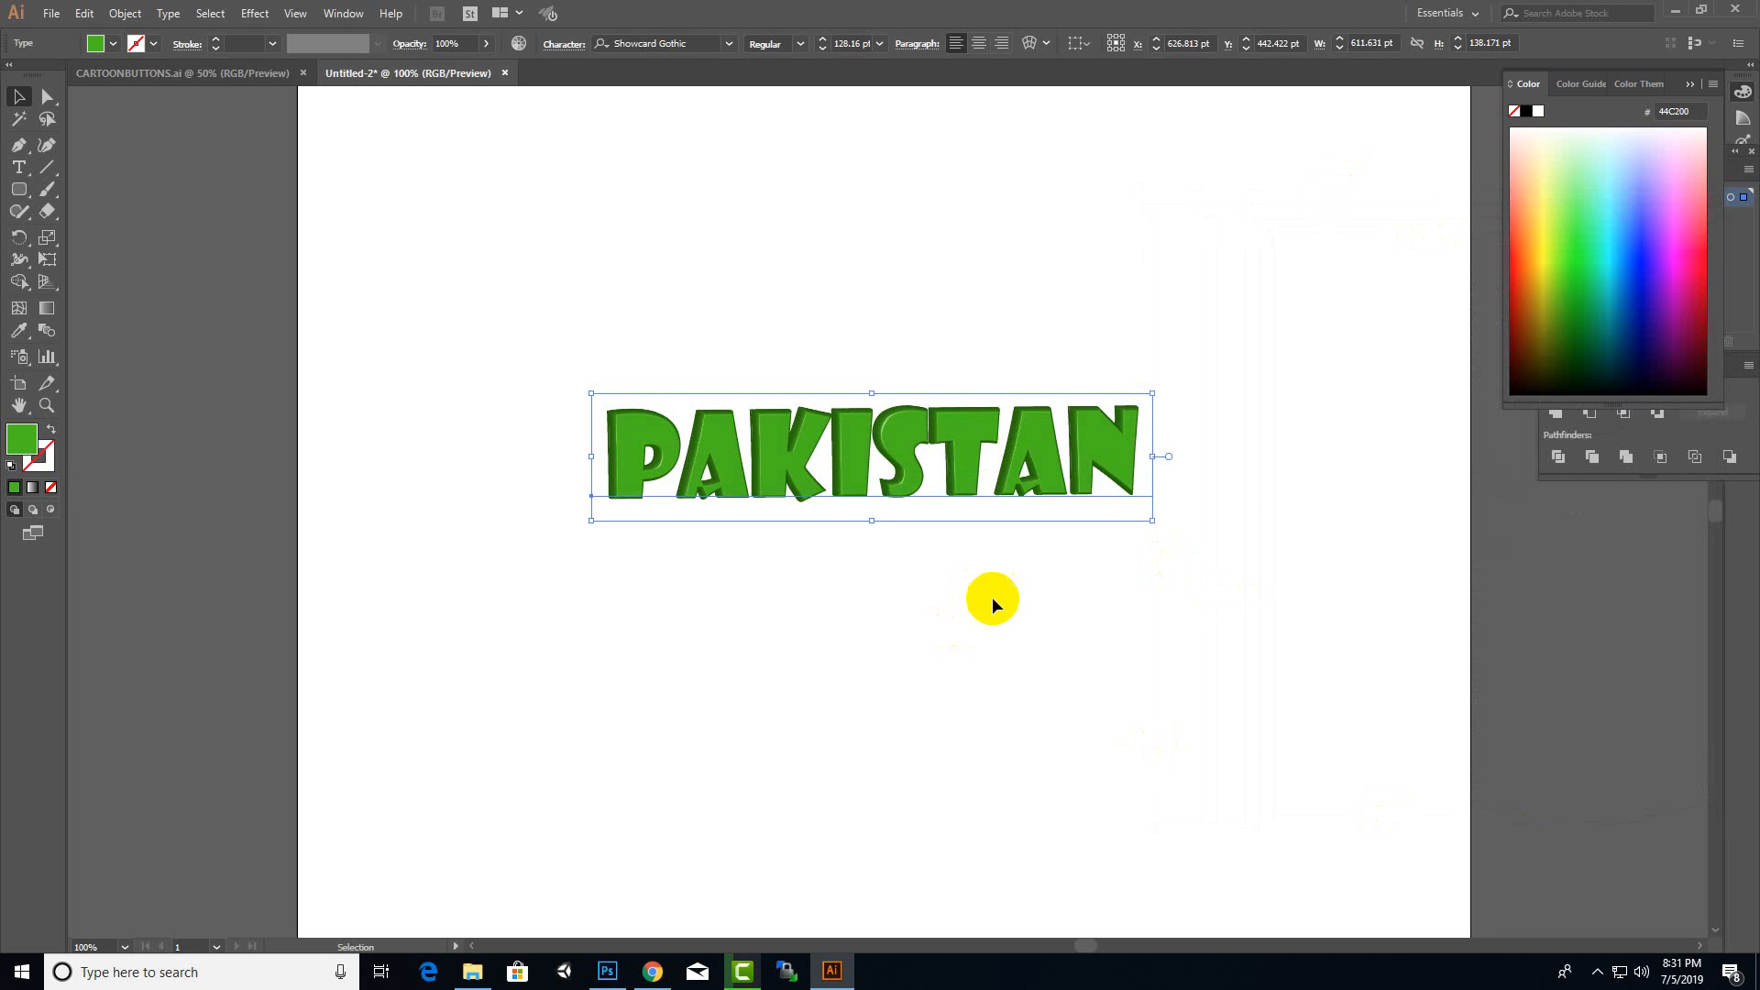
- Duplicate the 3D PAKISTAN text above the original and delete the copy
left_click(26, 99)
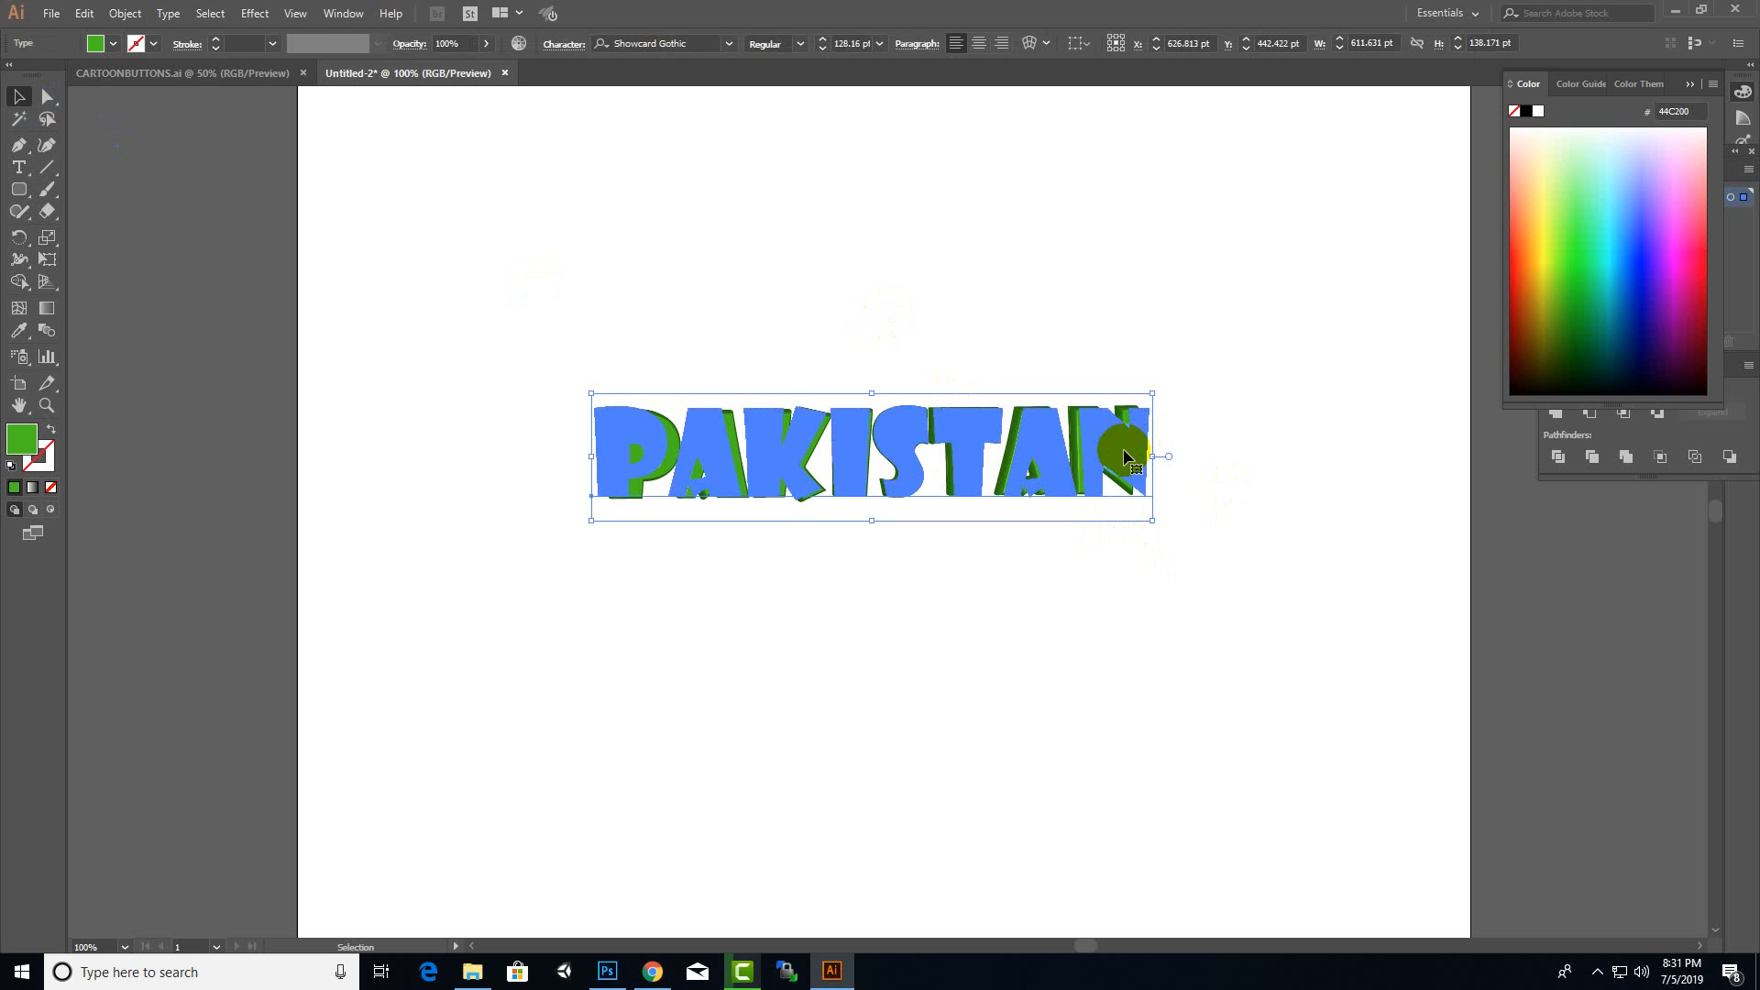
left_click_drag(1126, 449, 1249, 286)
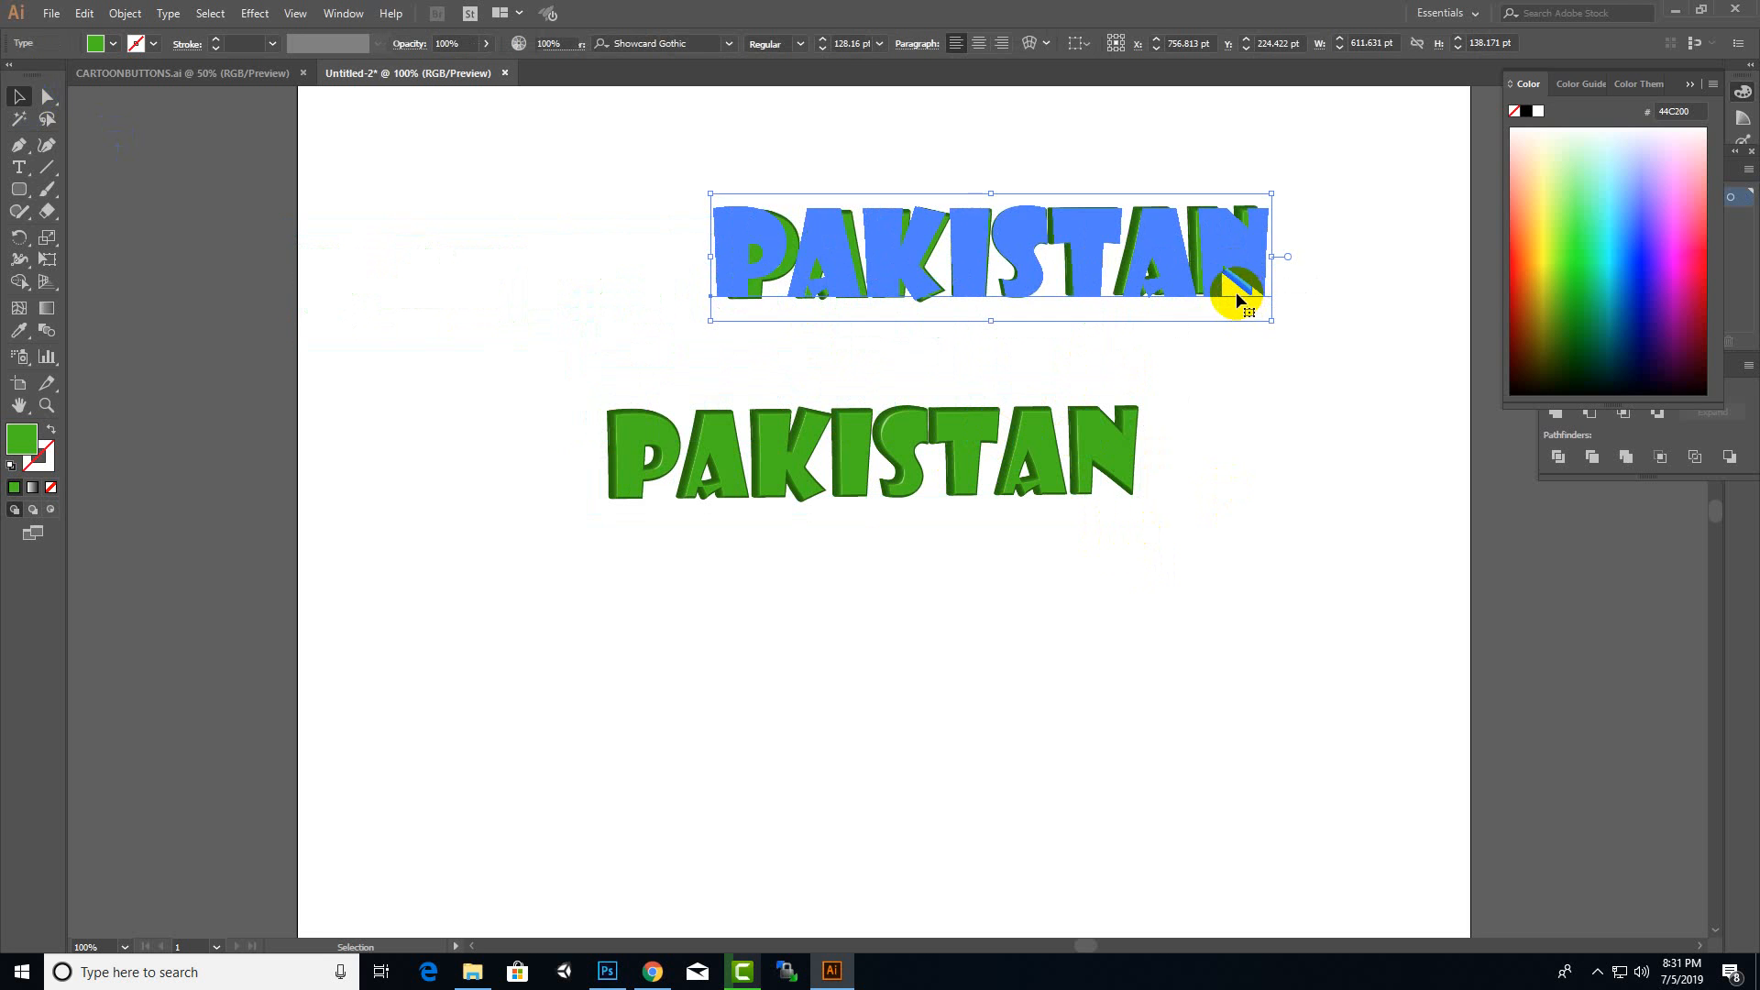
key("Delete")
- Replace the wording of the 3D PAKISTAN text with INDIA, keeping the 3D effect on it
double_click(1009, 443)
key("ctrl+a")
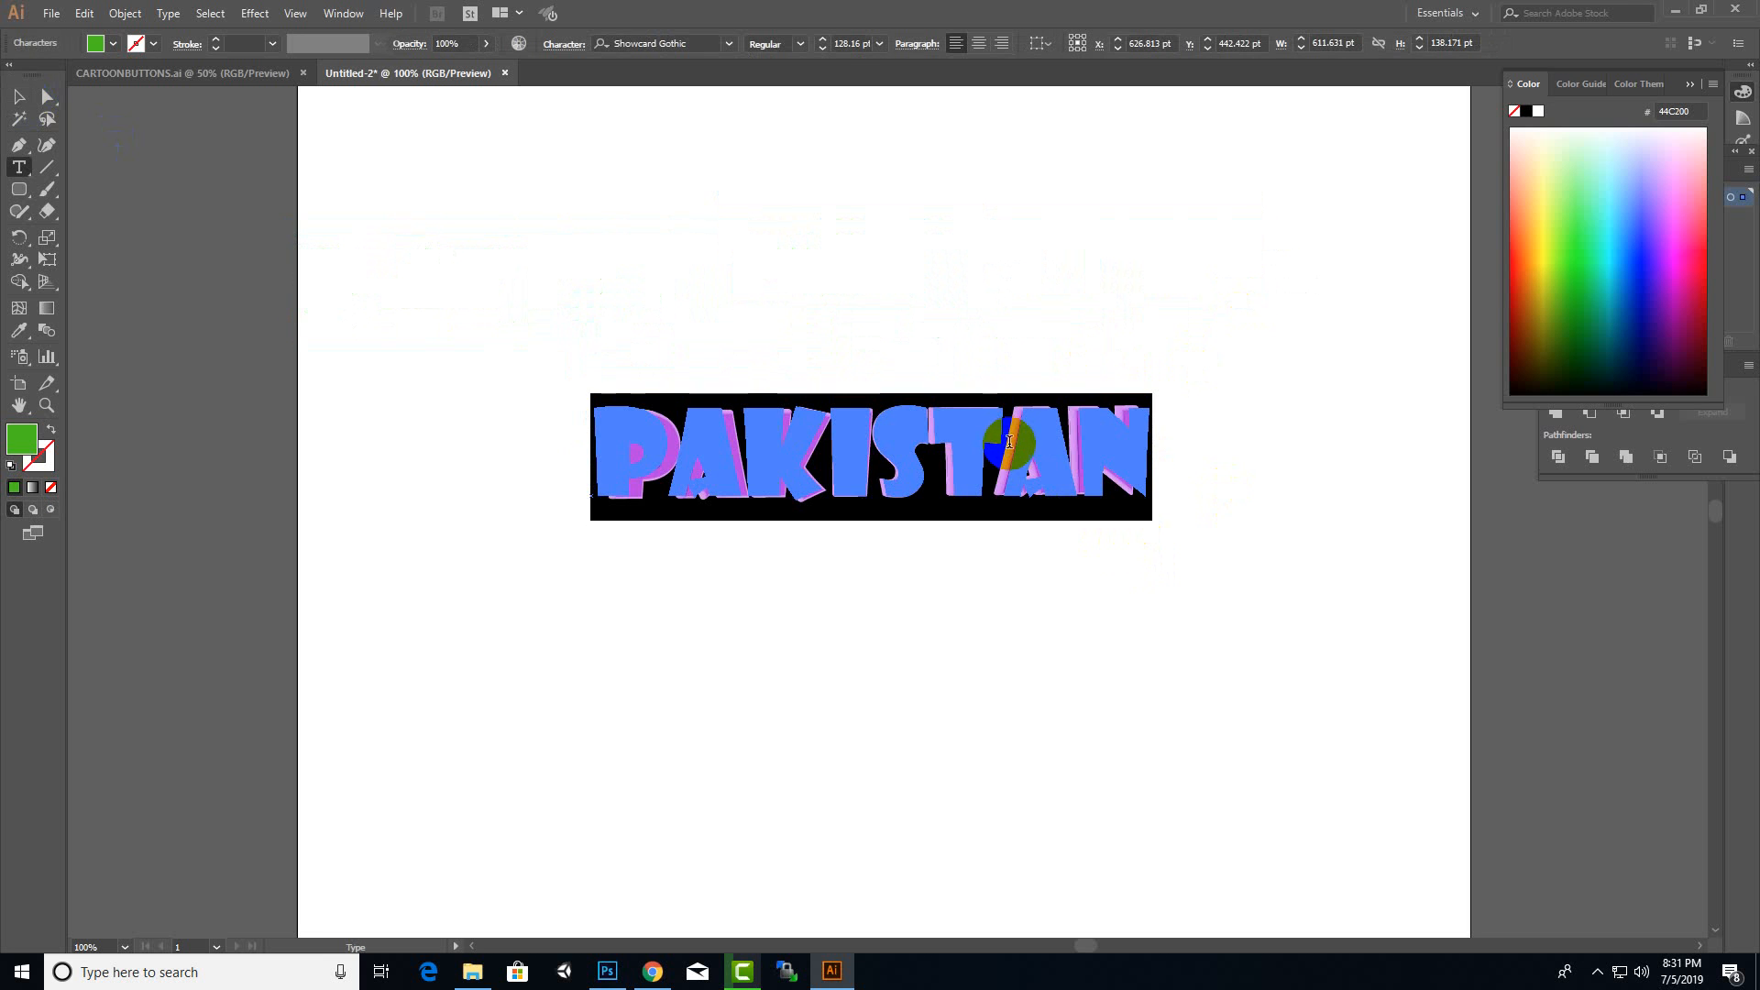
left_click(996, 449)
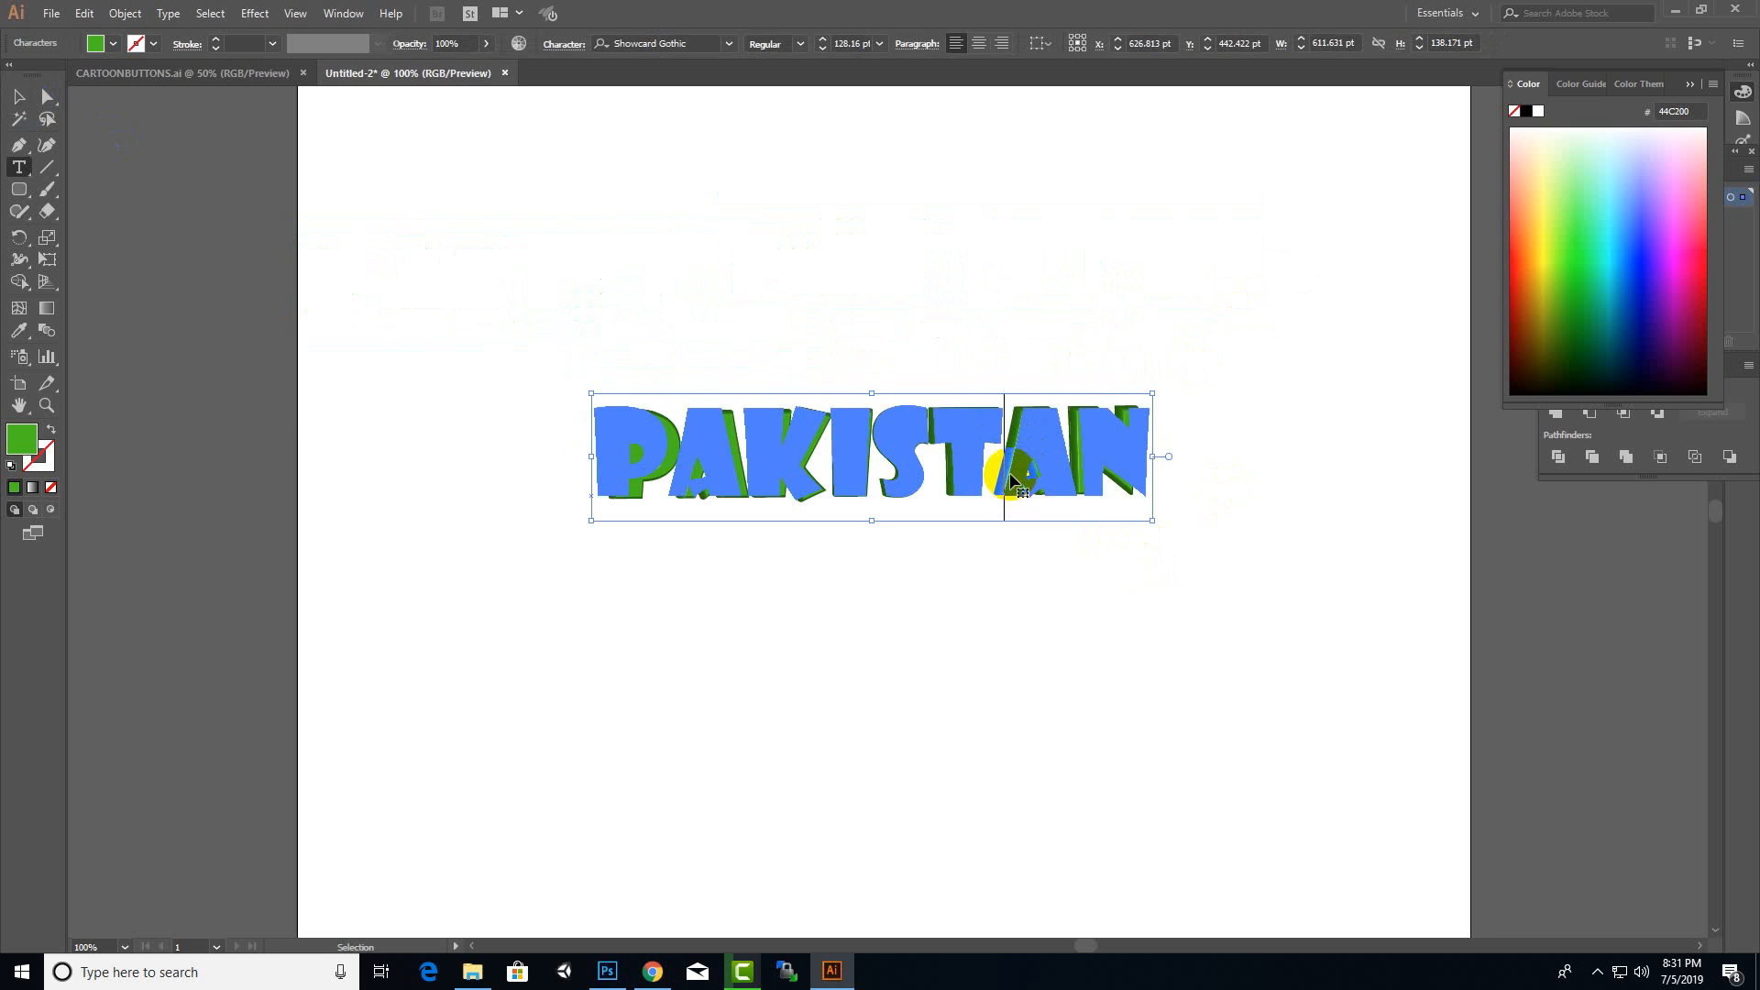
double_click(1026, 480)
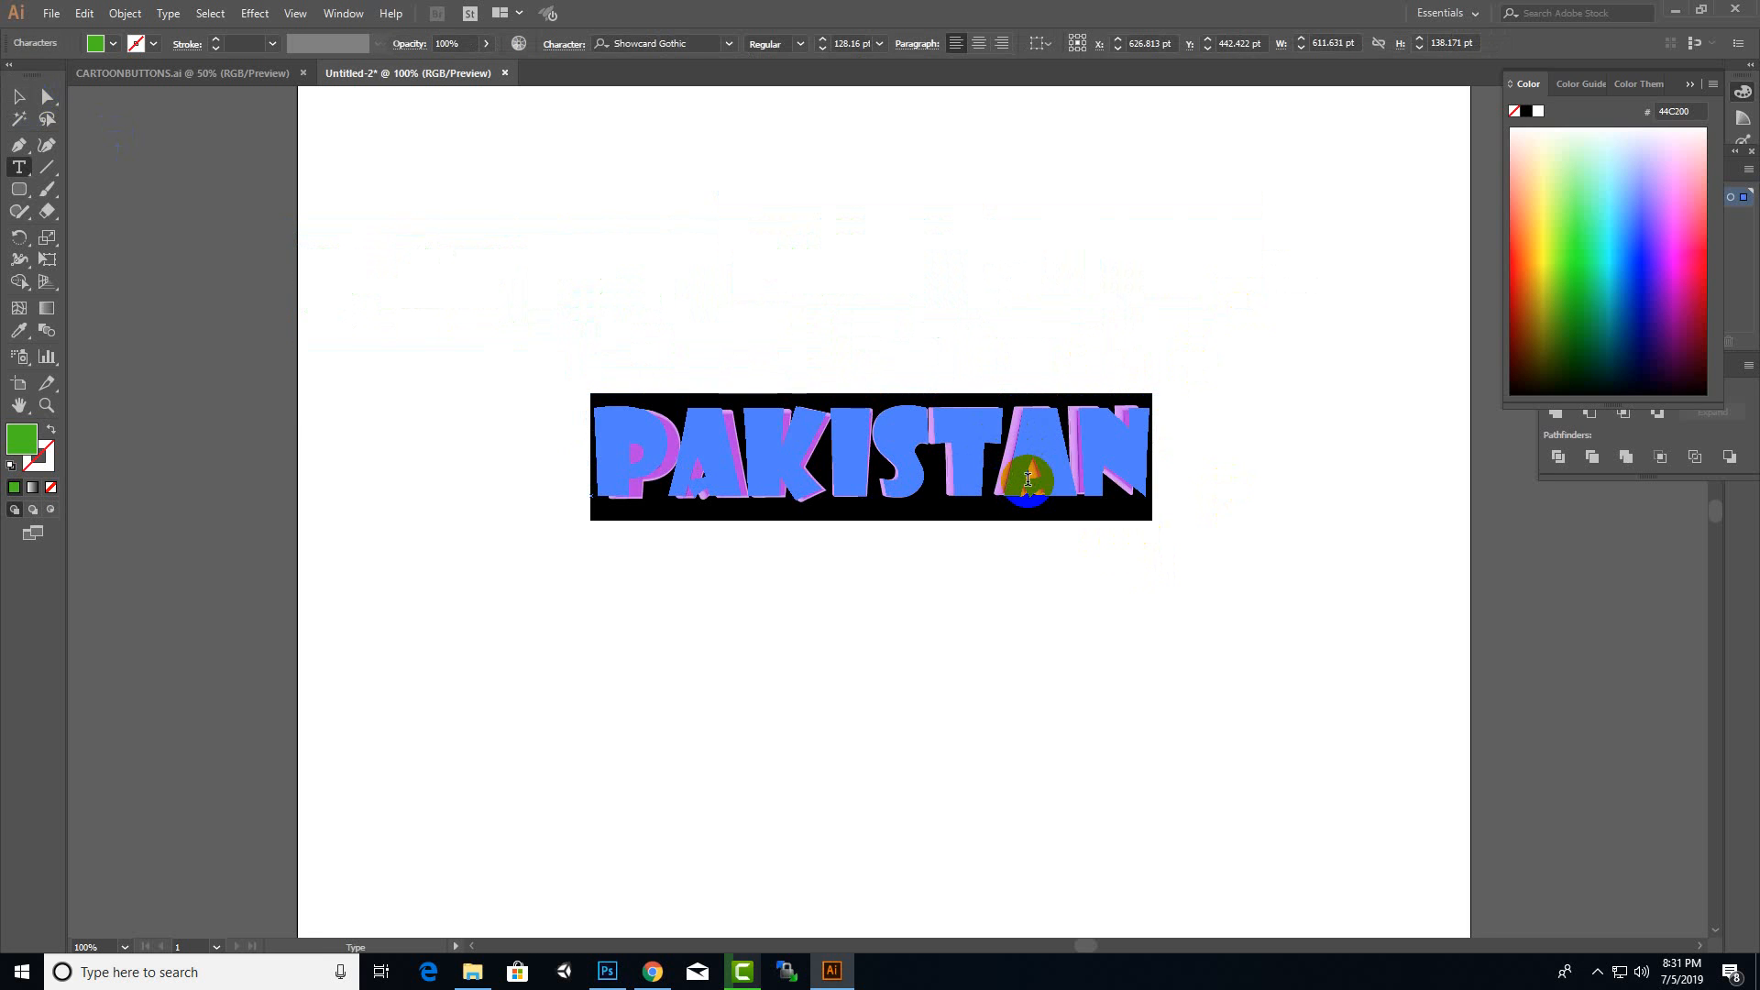
type("INDIA")
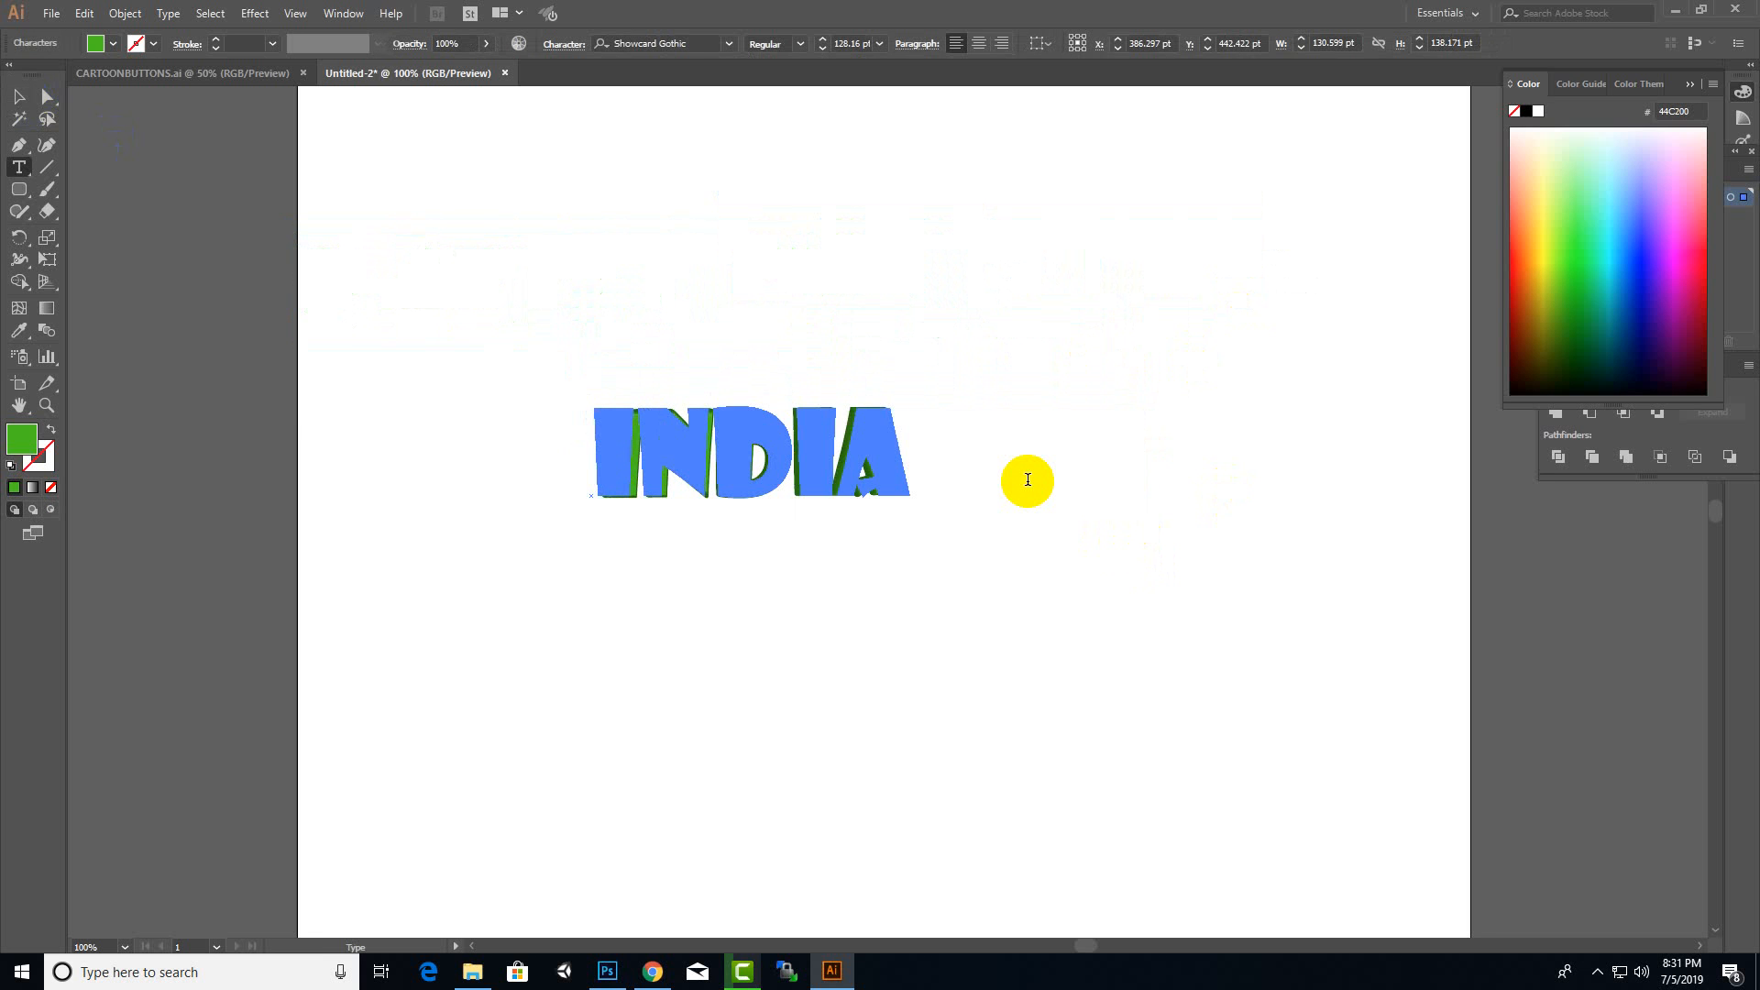
left_click(18, 95)
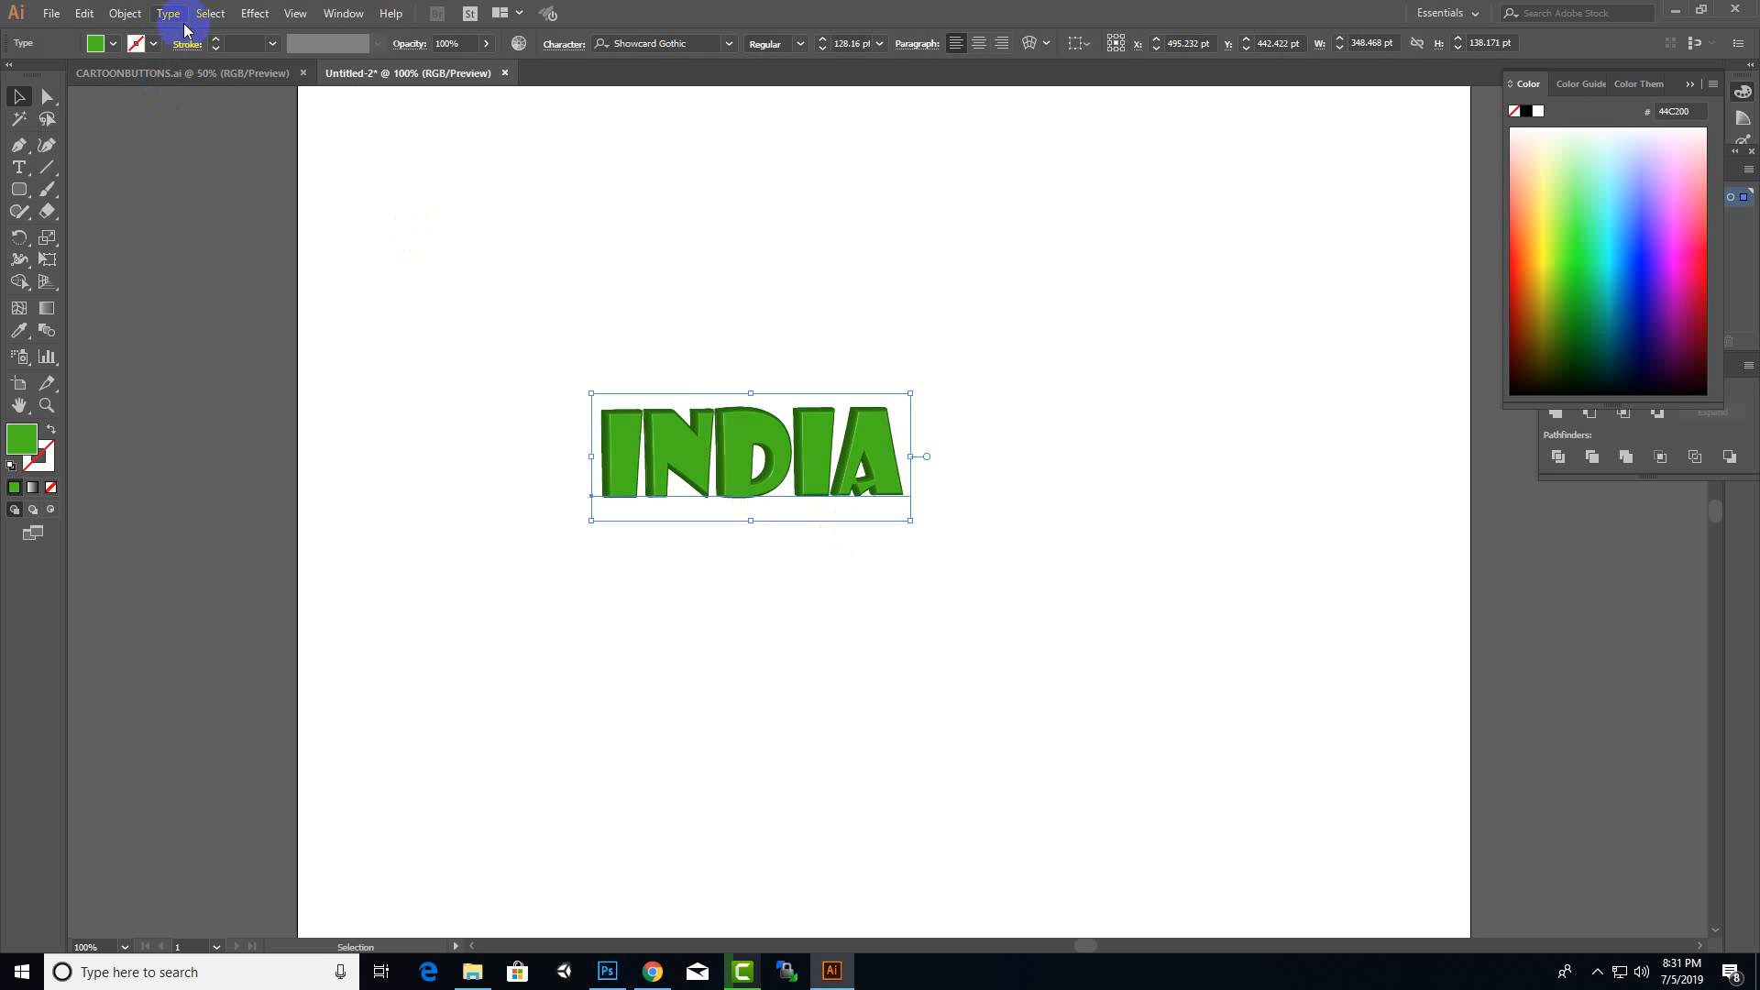
left_click(131, 26)
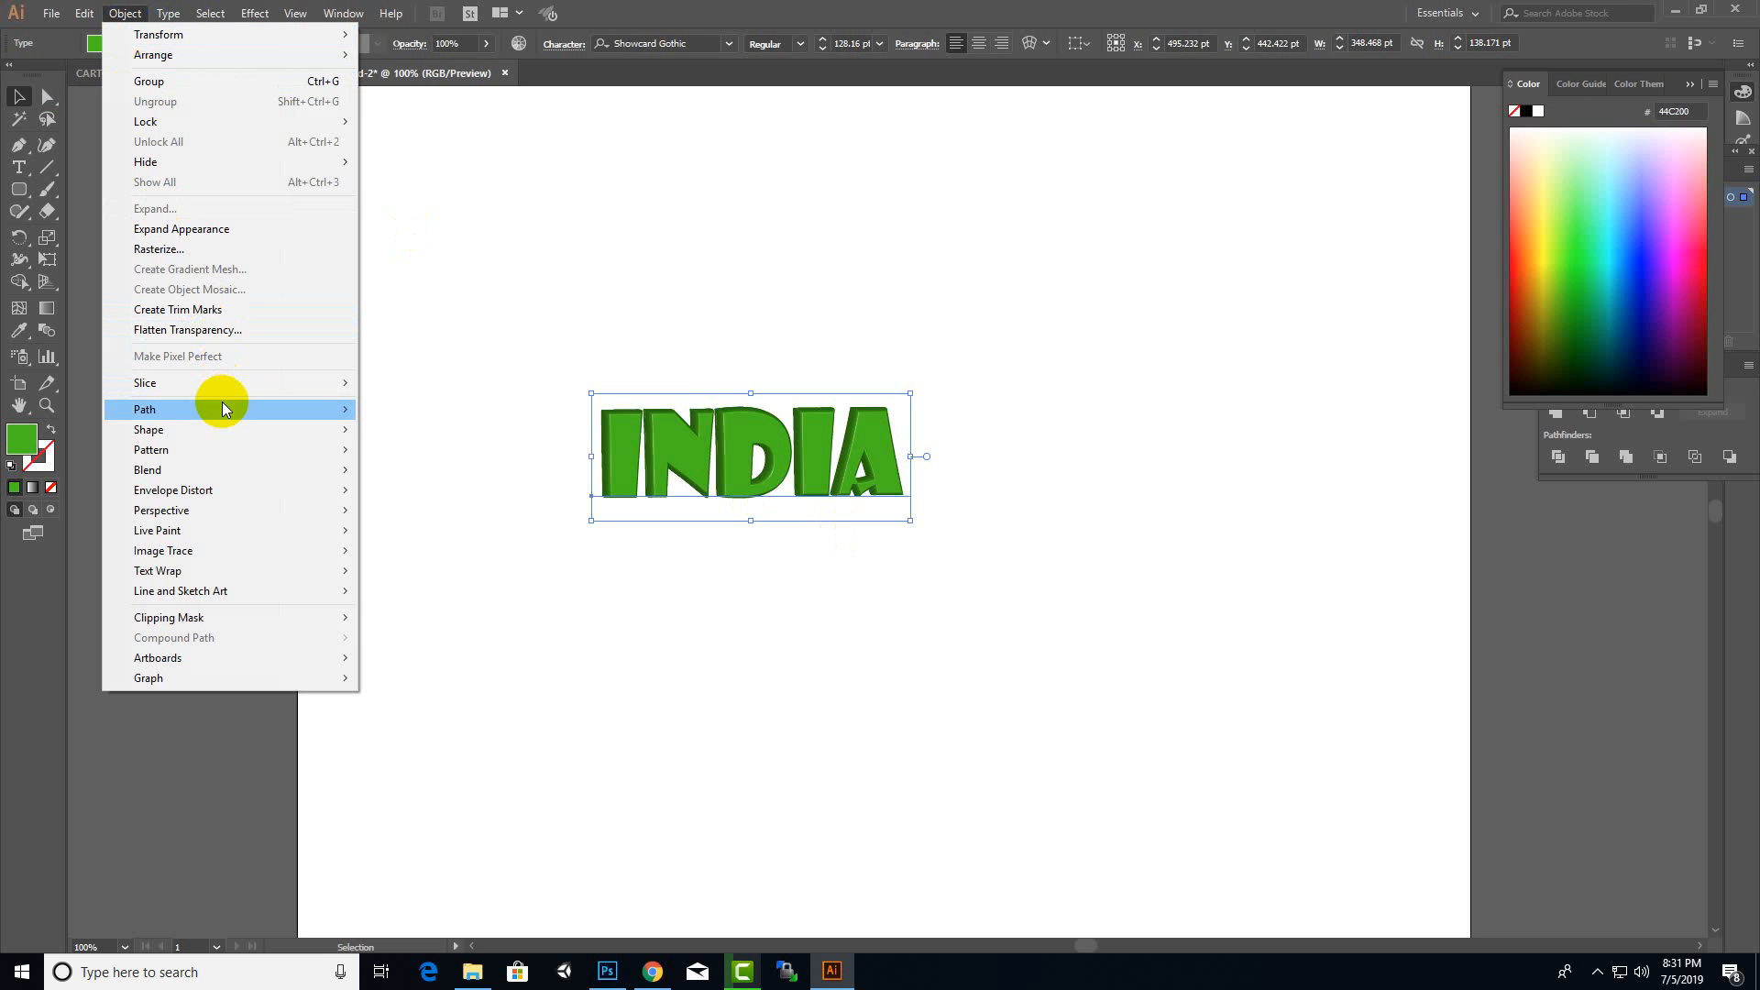
mouse_move(221, 403)
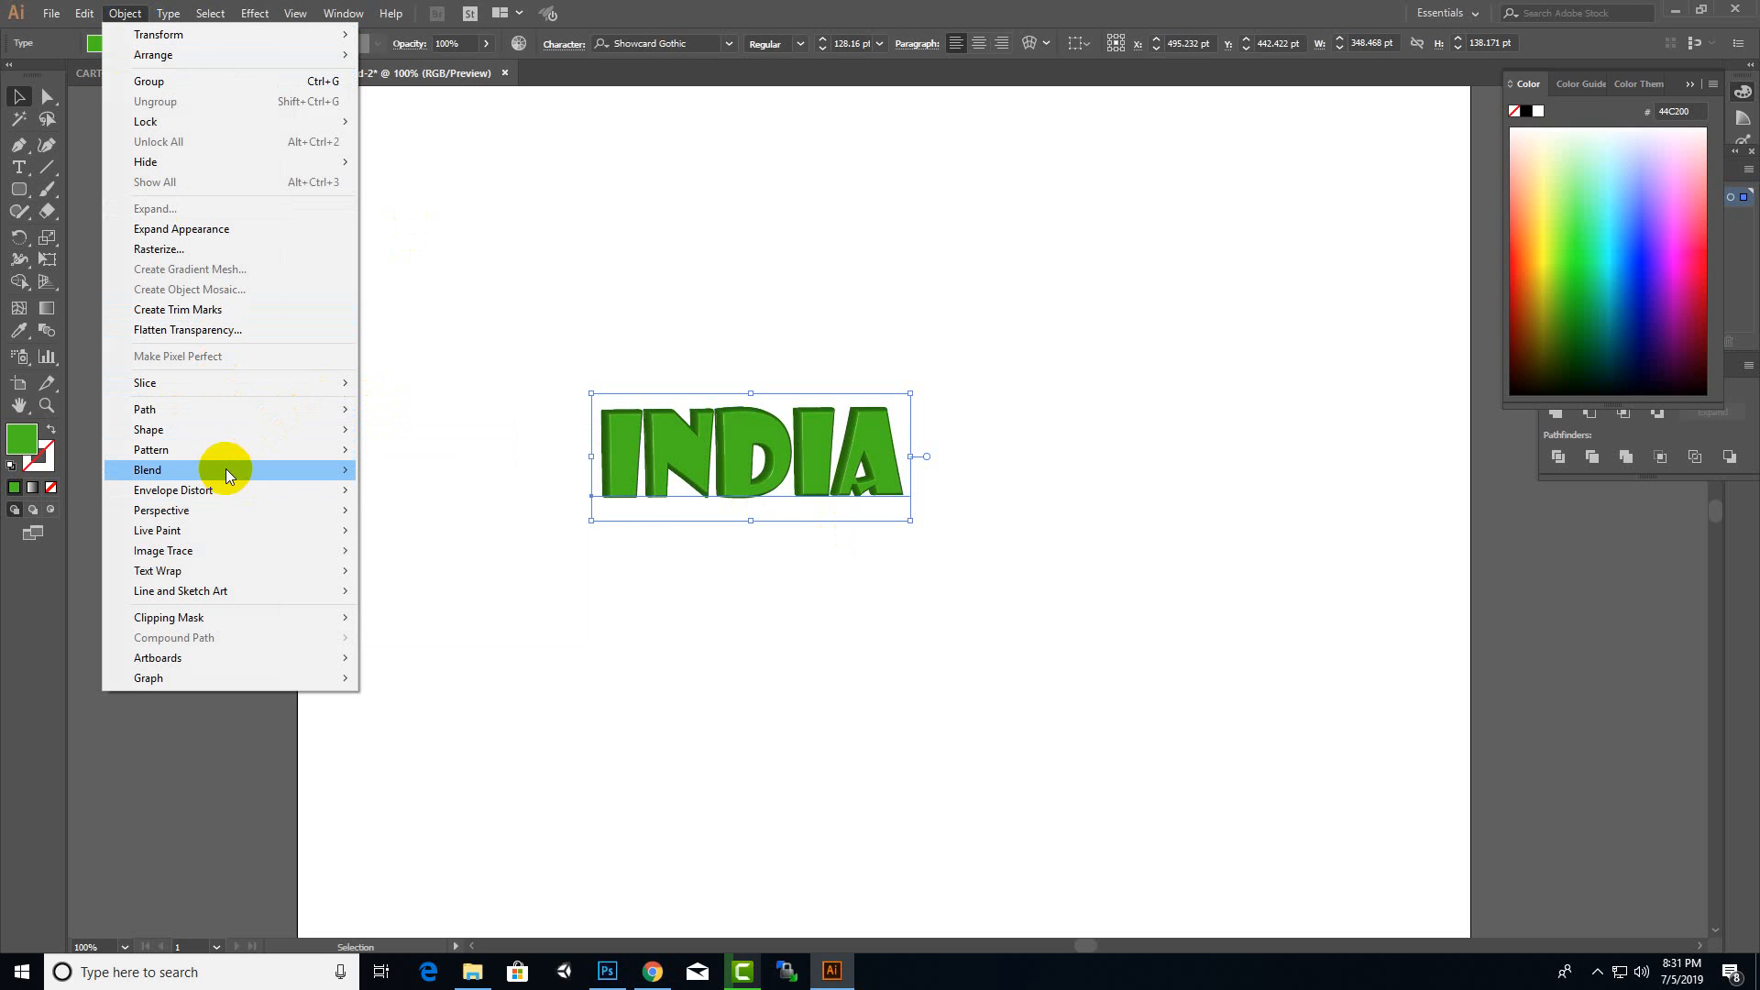
mouse_move(227, 472)
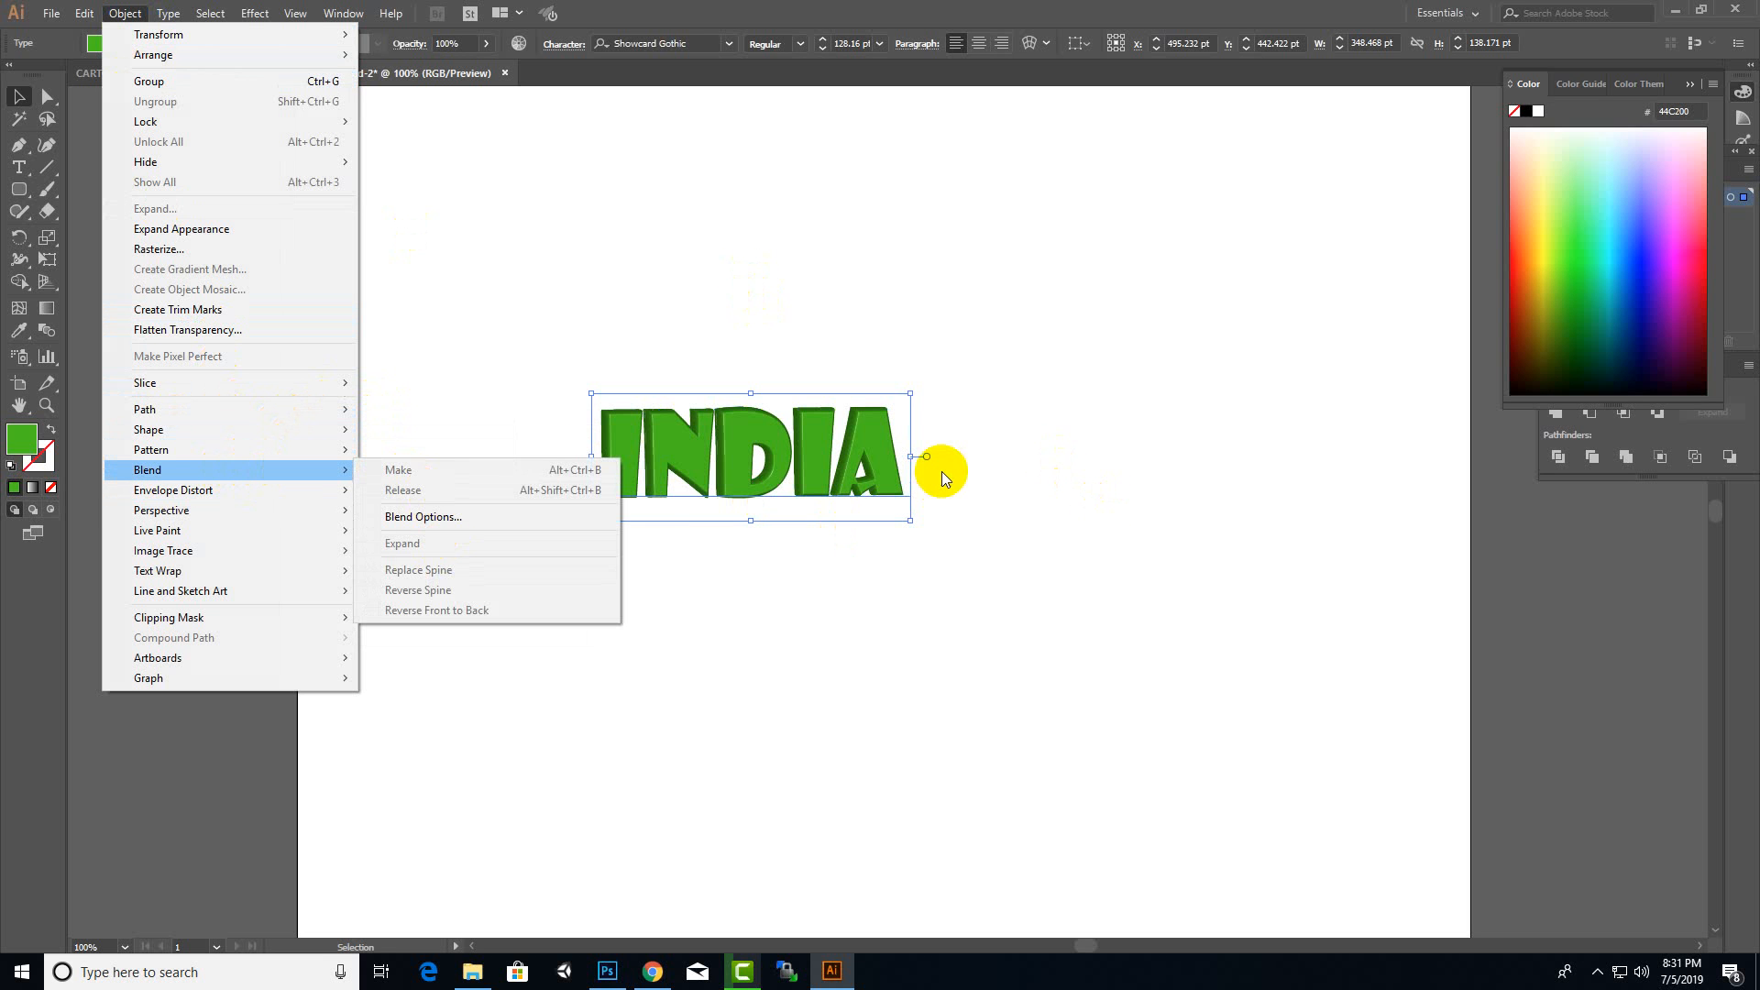
left_click(942, 472)
- Move the INDIA text about 185 pt to the right and apply the Crystallize pixelate effect to it
left_click_drag(867, 464, 1042, 467)
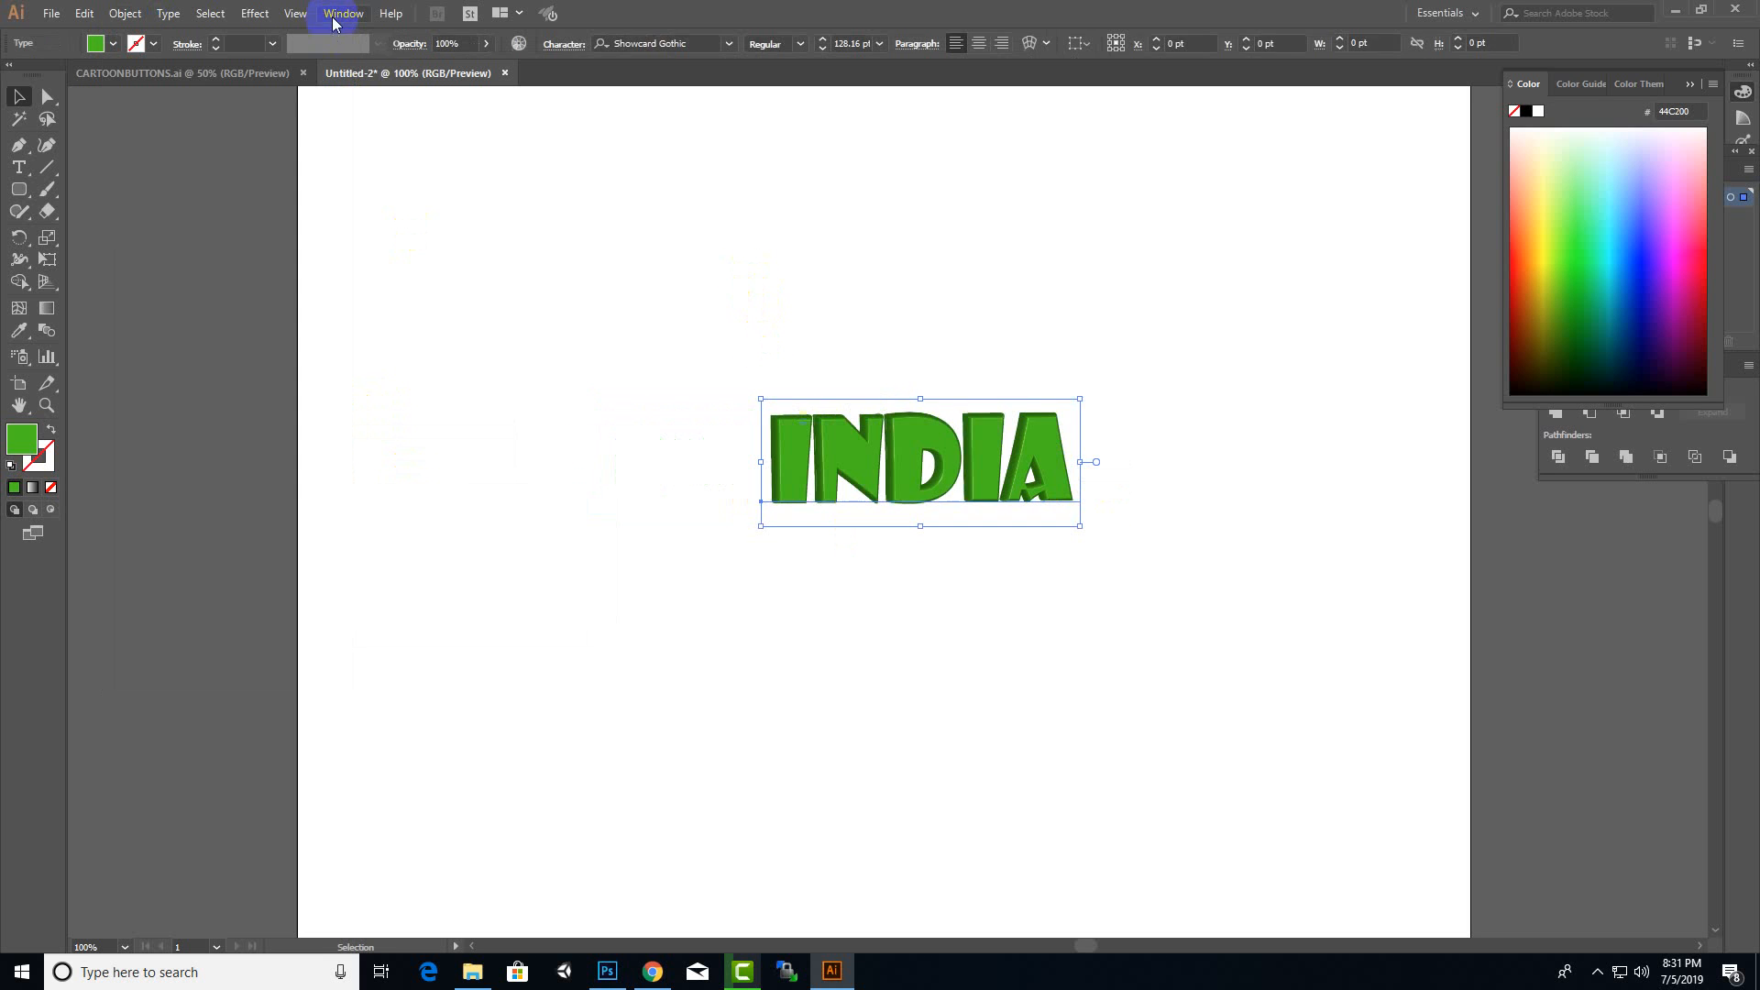
left_click(254, 14)
mouse_move(355, 332)
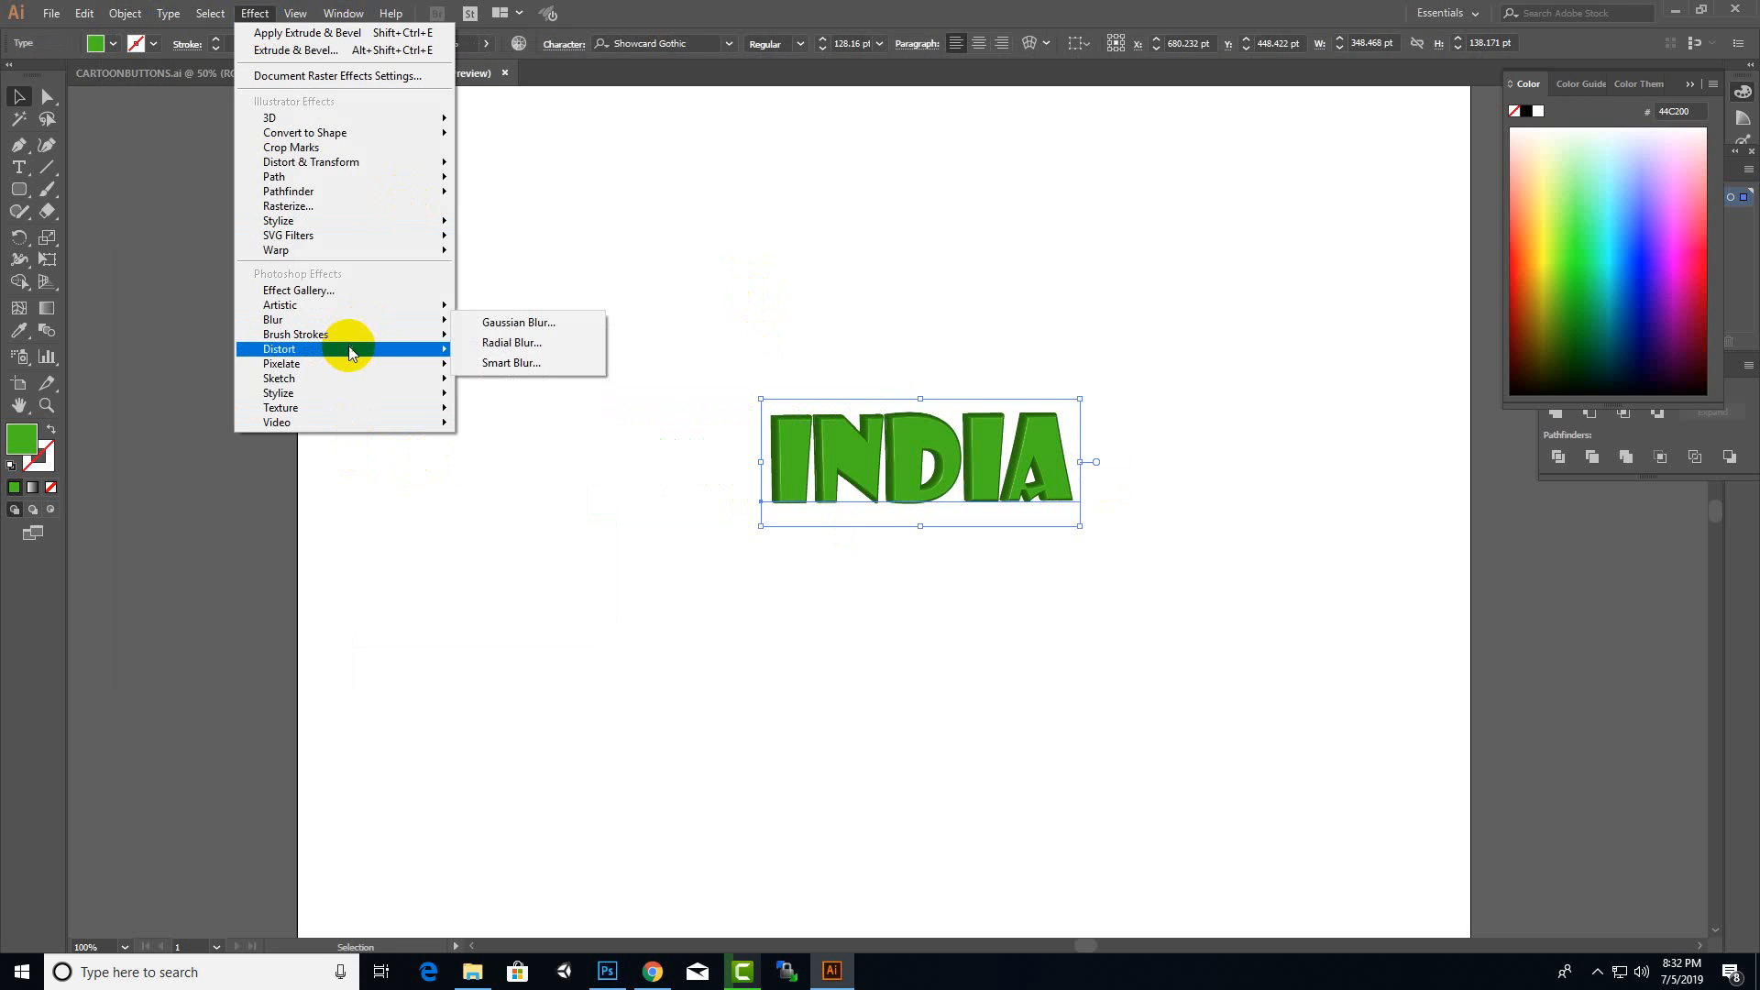
mouse_move(337, 365)
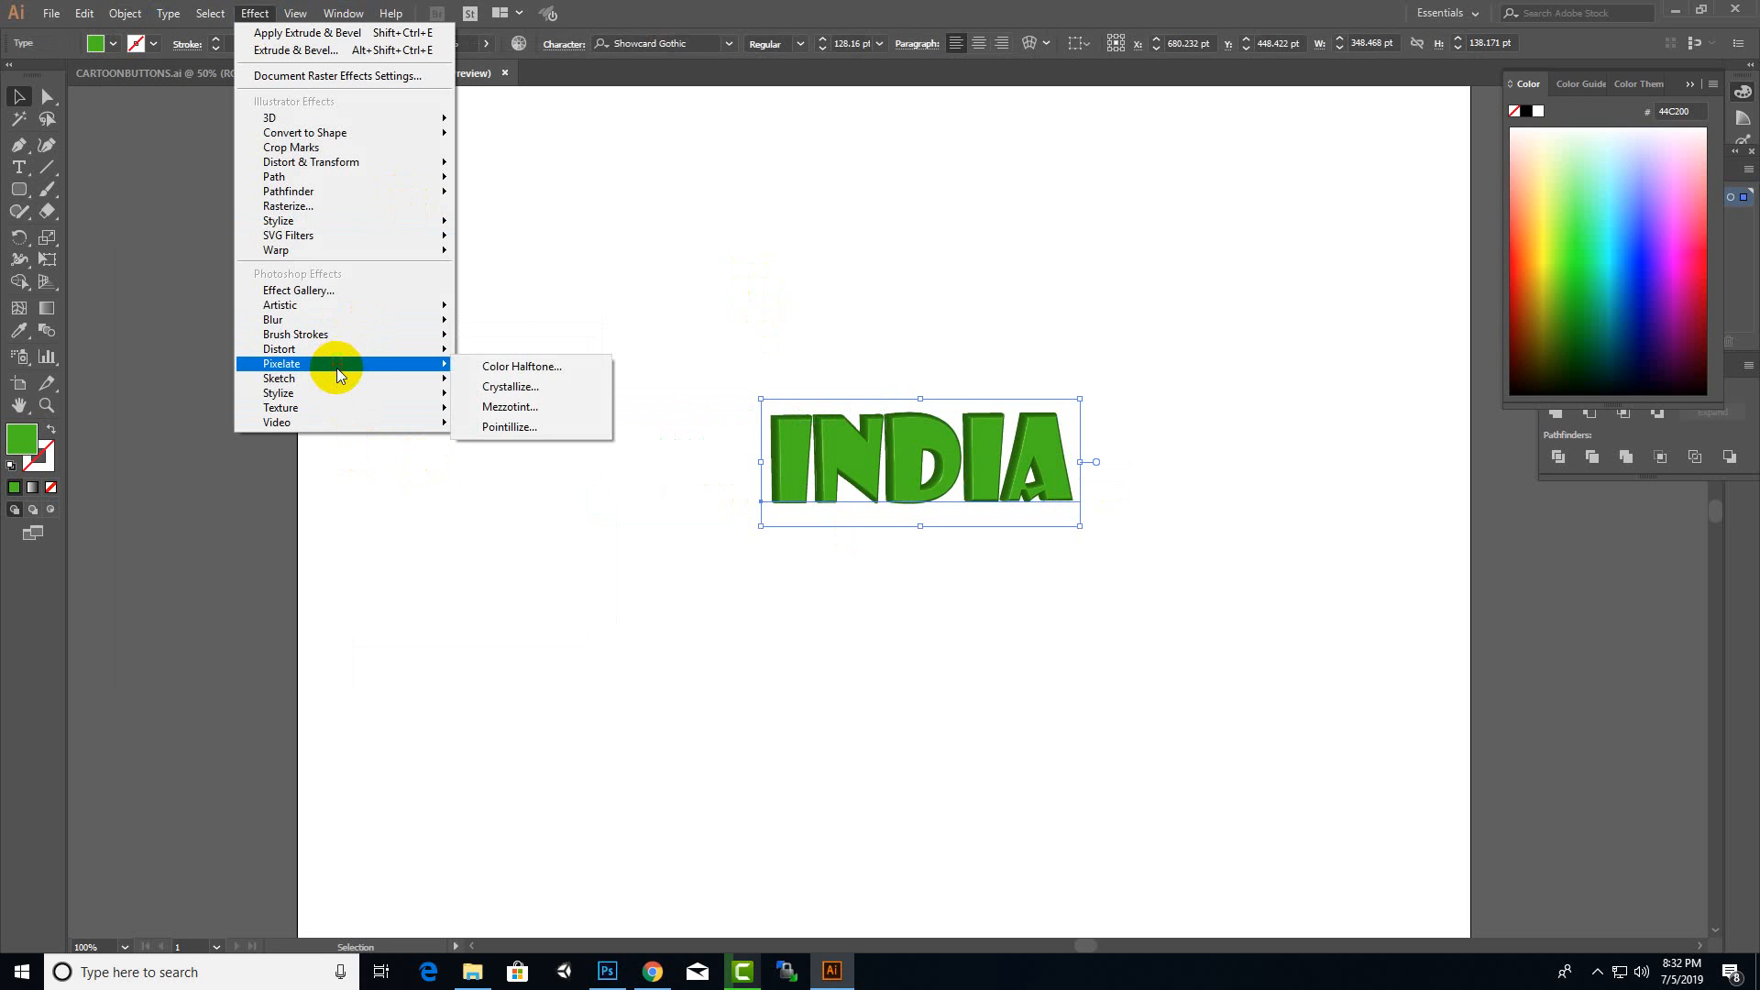
left_click(513, 387)
left_click(1035, 283)
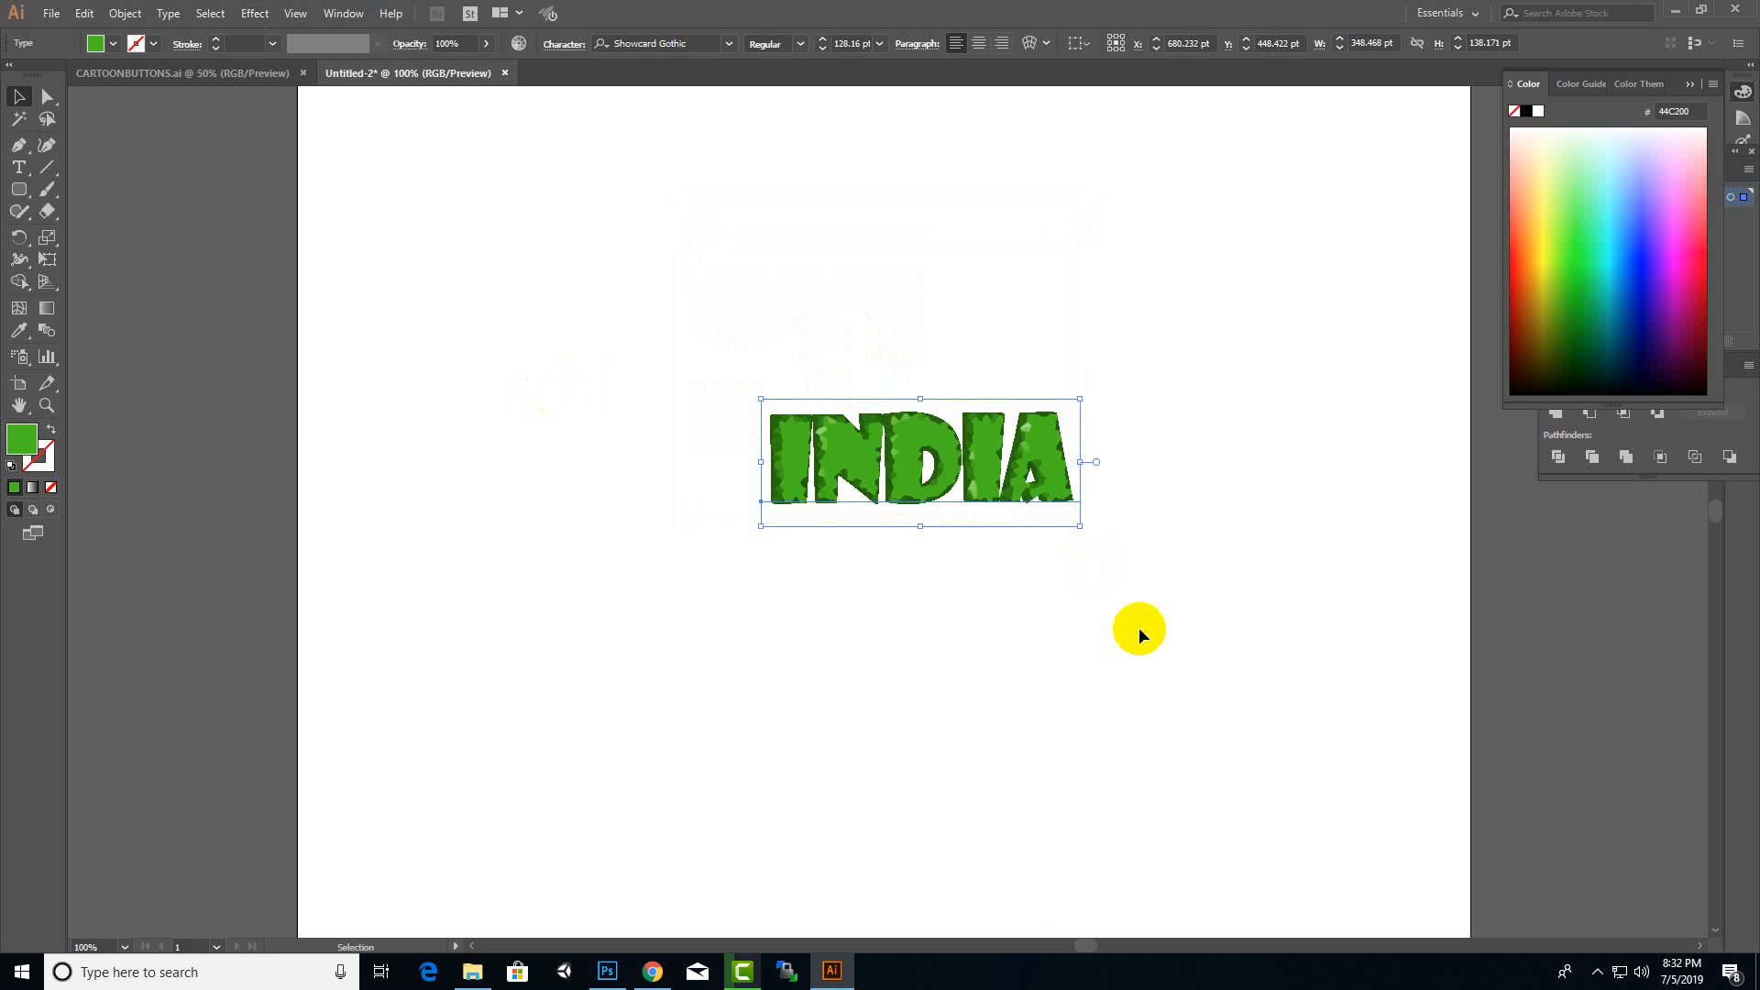
- Enlarge the crystallized INDIA text by about 40 percent, extending it towards the lower left, and deselect it
left_click(1159, 469)
left_click(1060, 452)
left_click_drag(743, 524, 629, 593)
left_click(1008, 580)
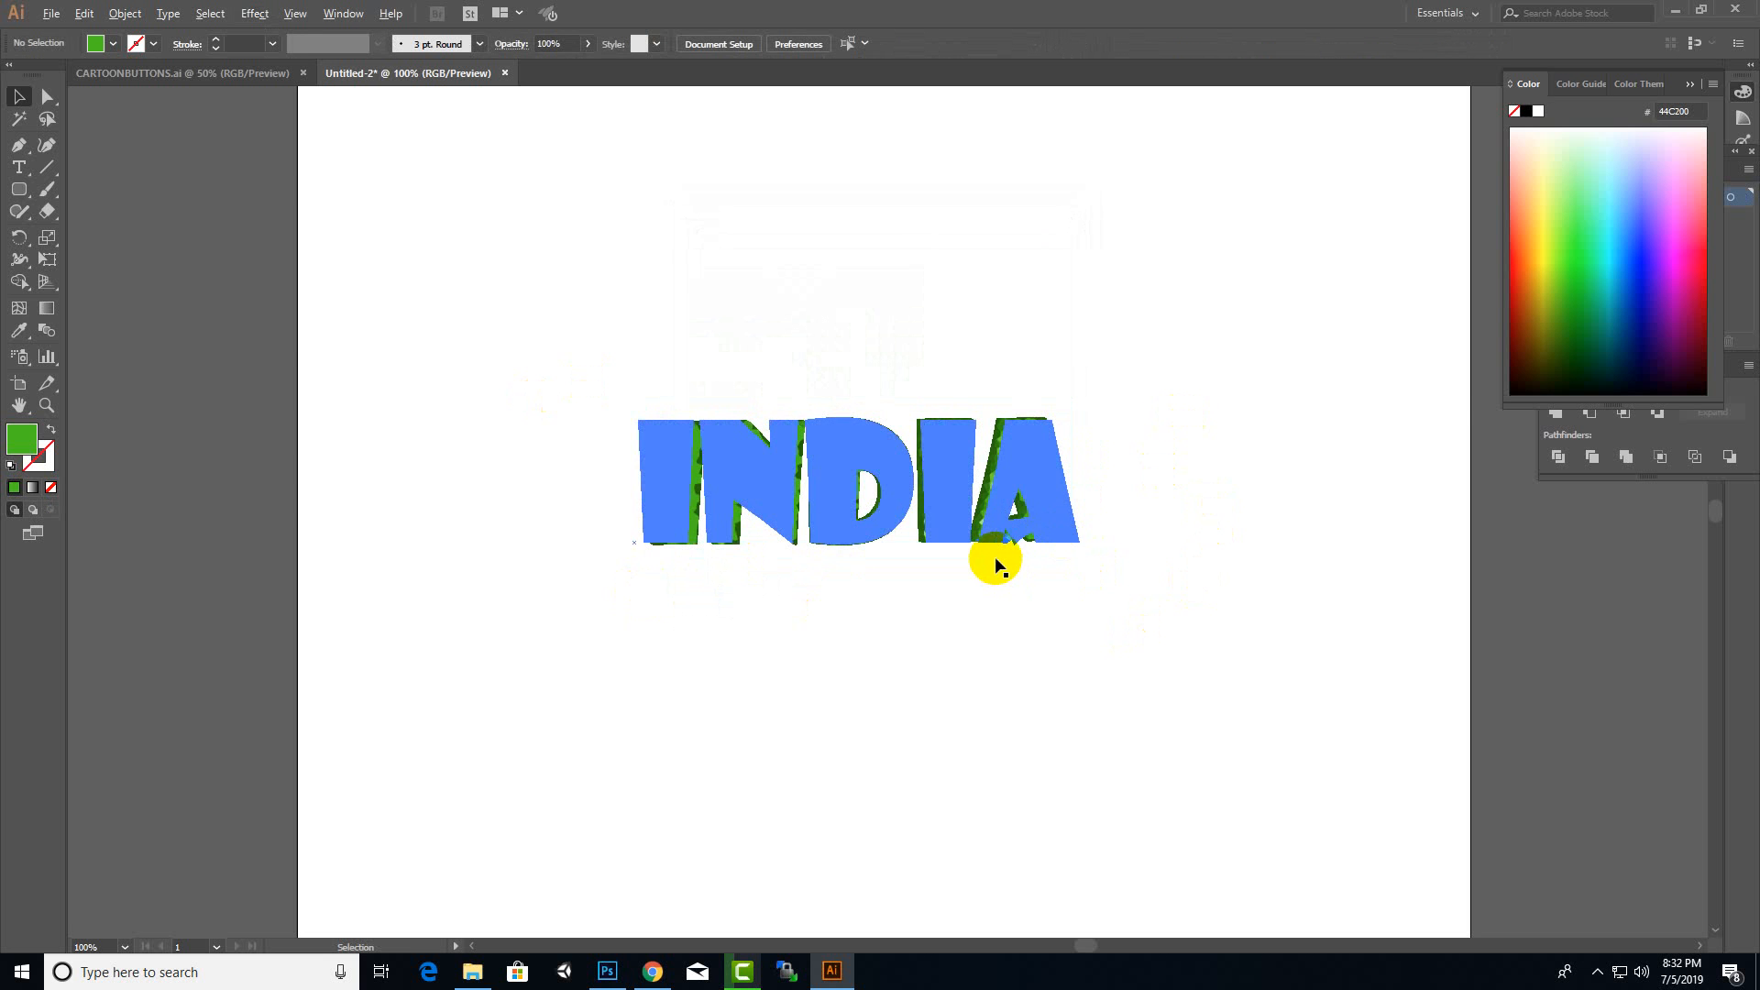
- Delete the crystallized INDIA text from the artboard
scroll(996, 560, "up", 3)
scroll(984, 645, "down", 1)
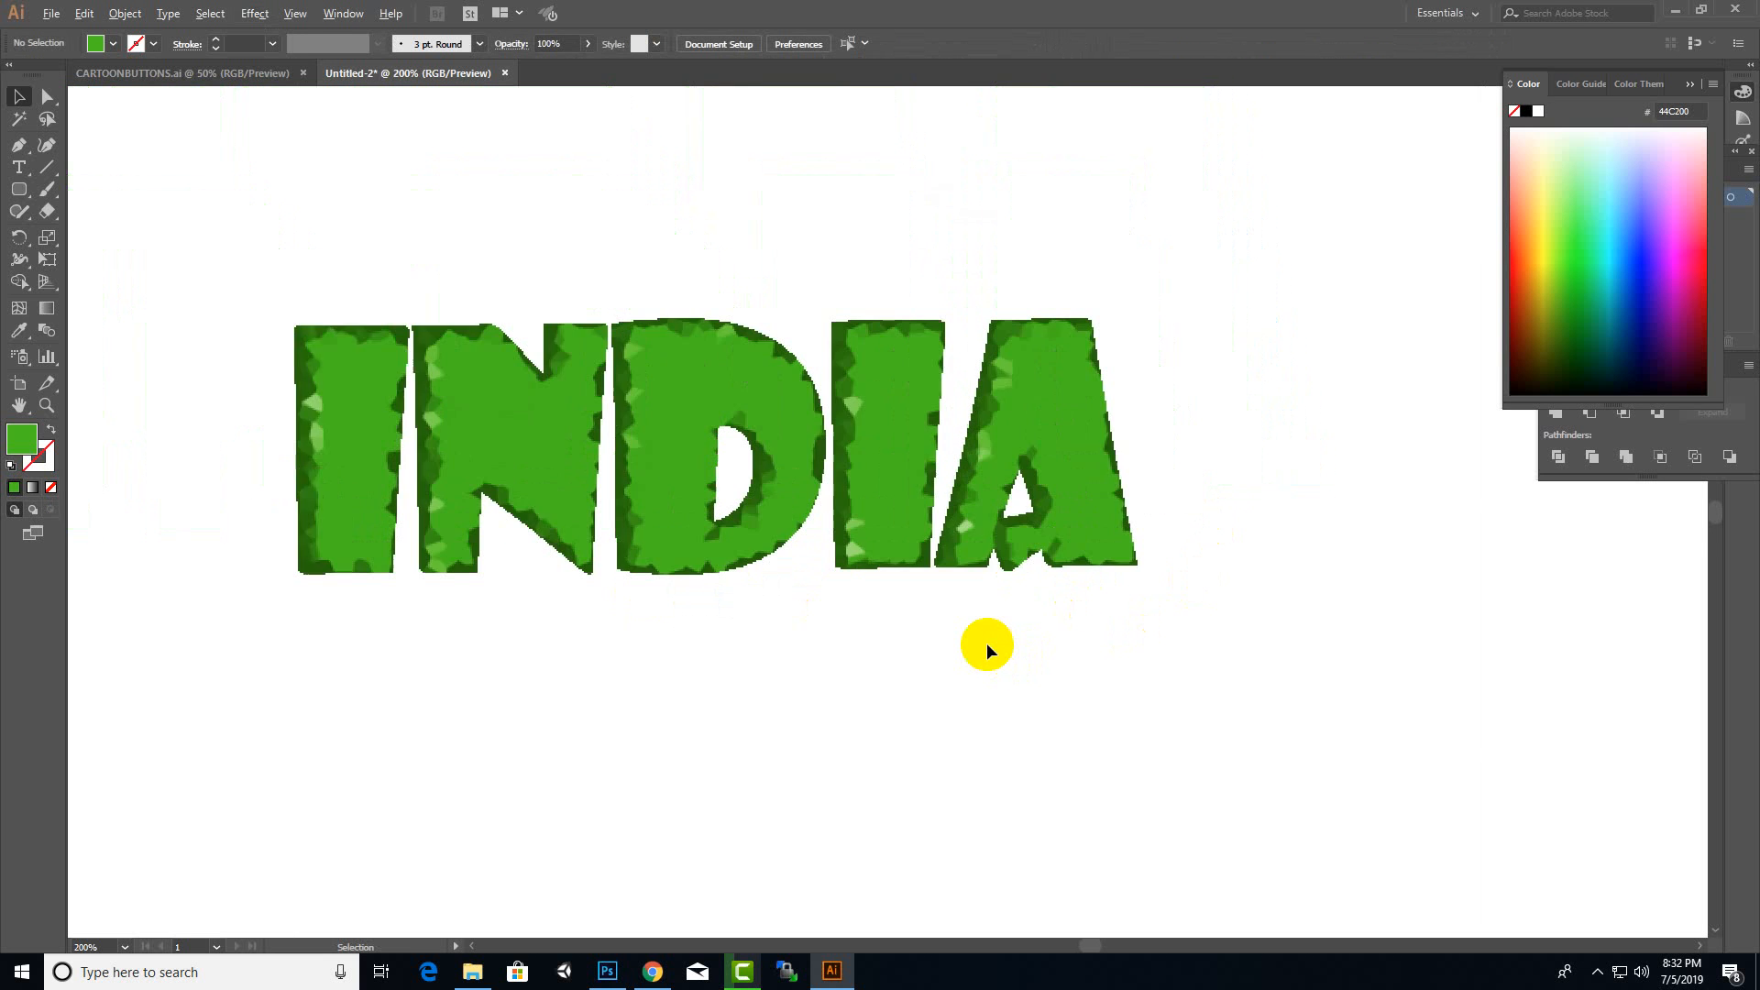
left_click(999, 525)
left_click(1222, 580)
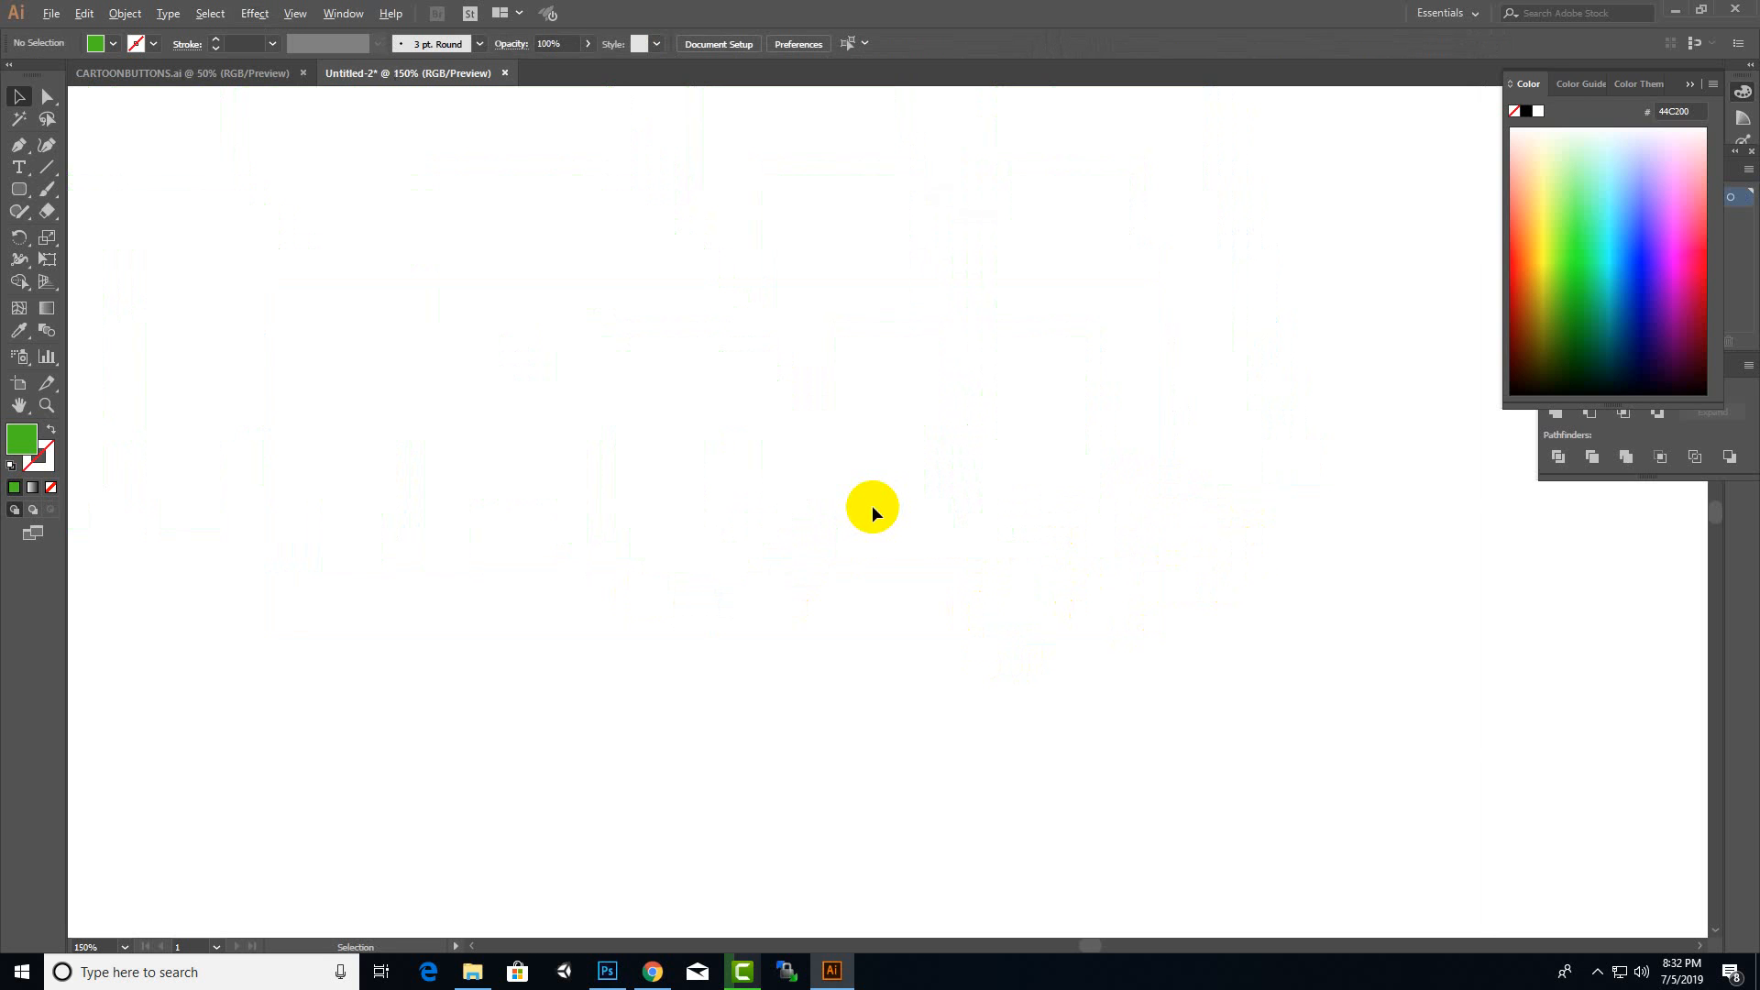
key("ctrl+minus")
key("ctrl+minus")
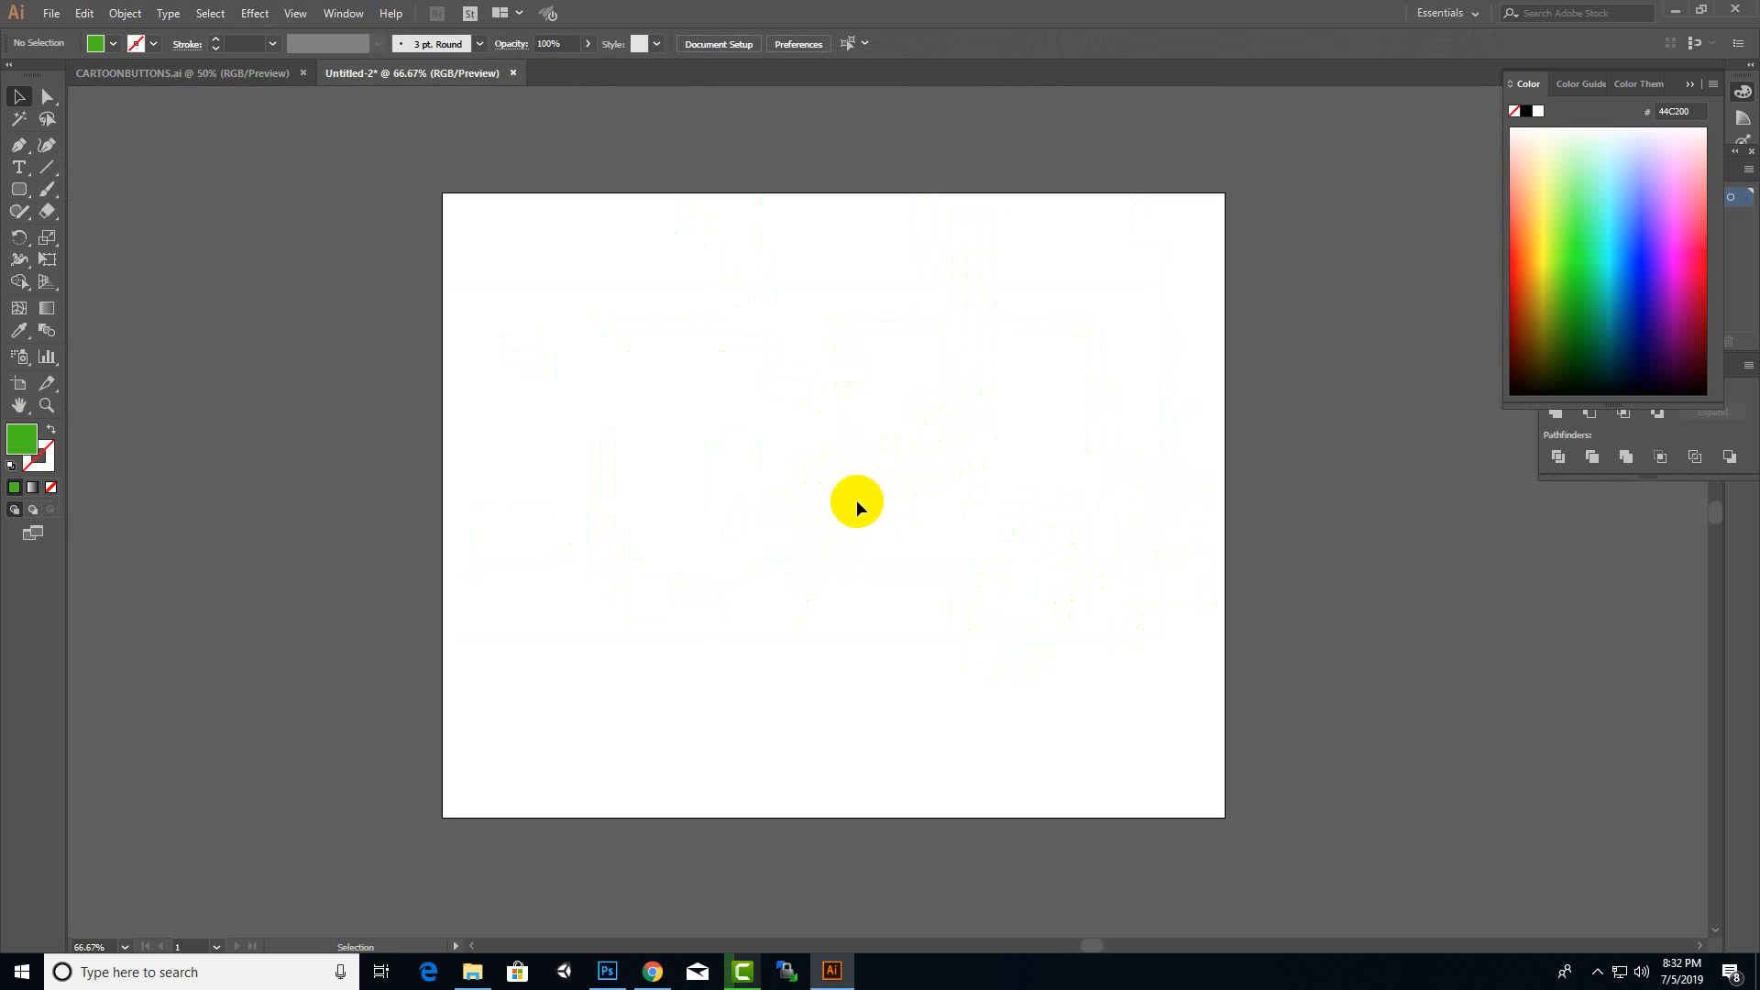
- Switch to File Explorer, look over the numbered PNG images on the Desktop, and return to Illustrator
left_click(472, 970)
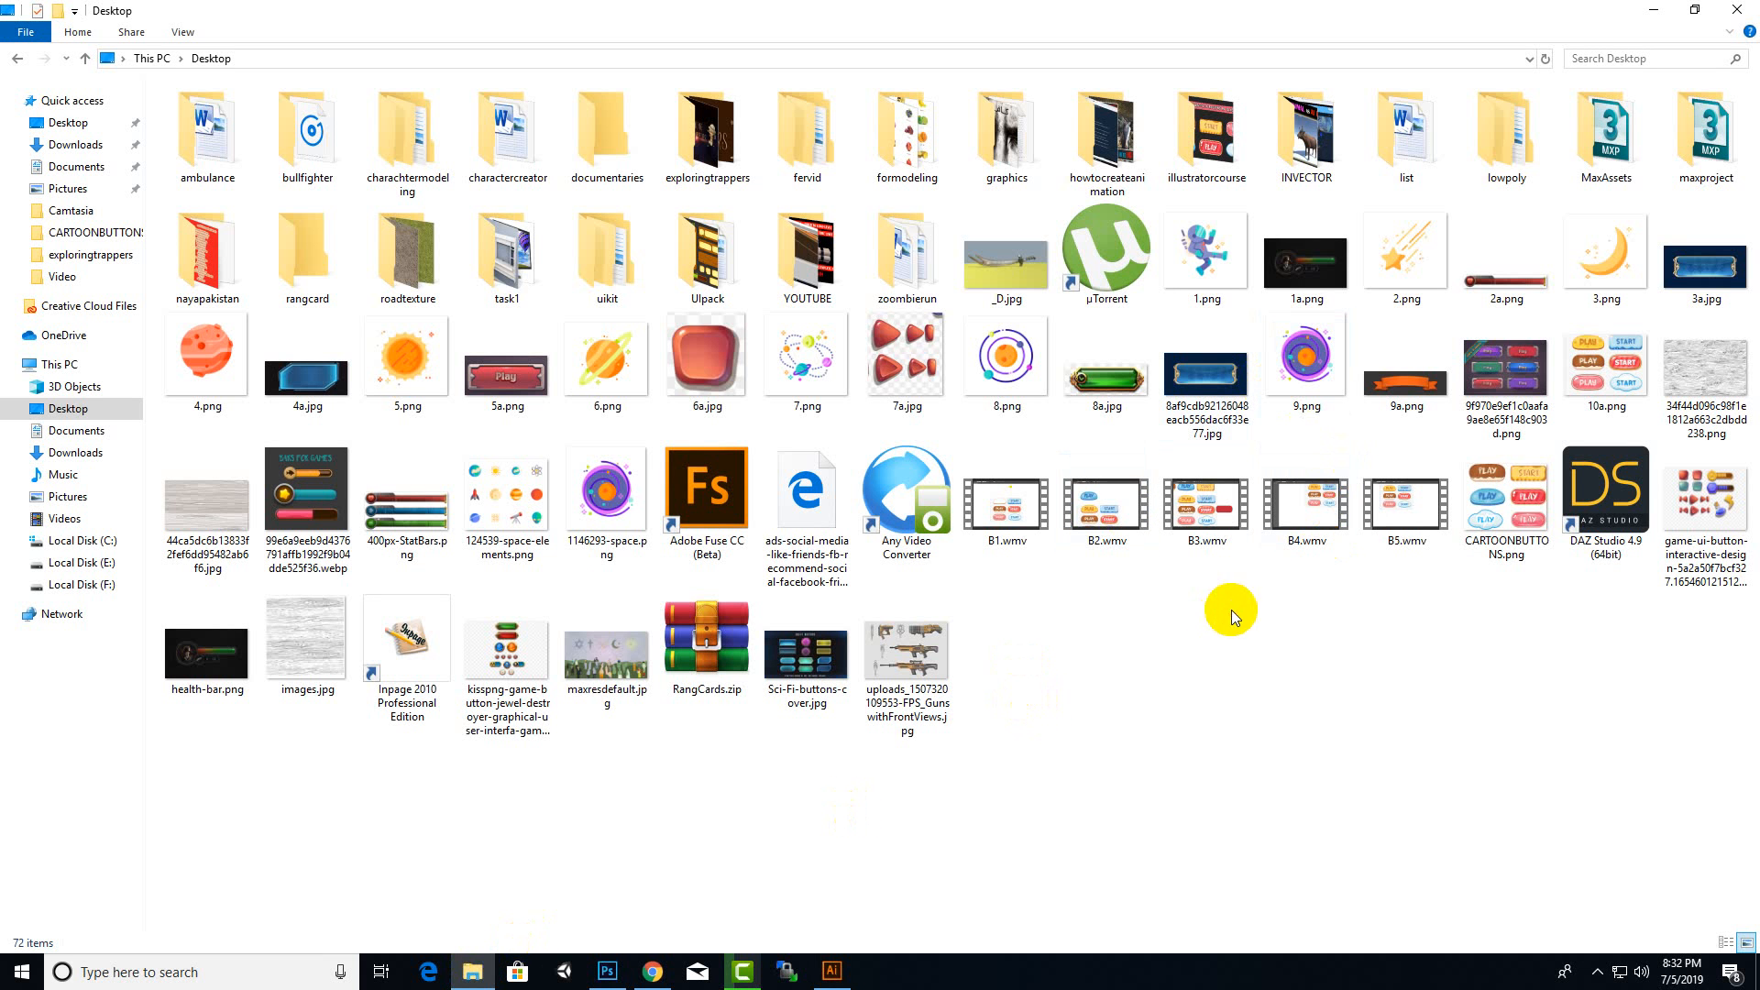
left_click(541, 533)
left_click(980, 576)
left_click(1013, 400)
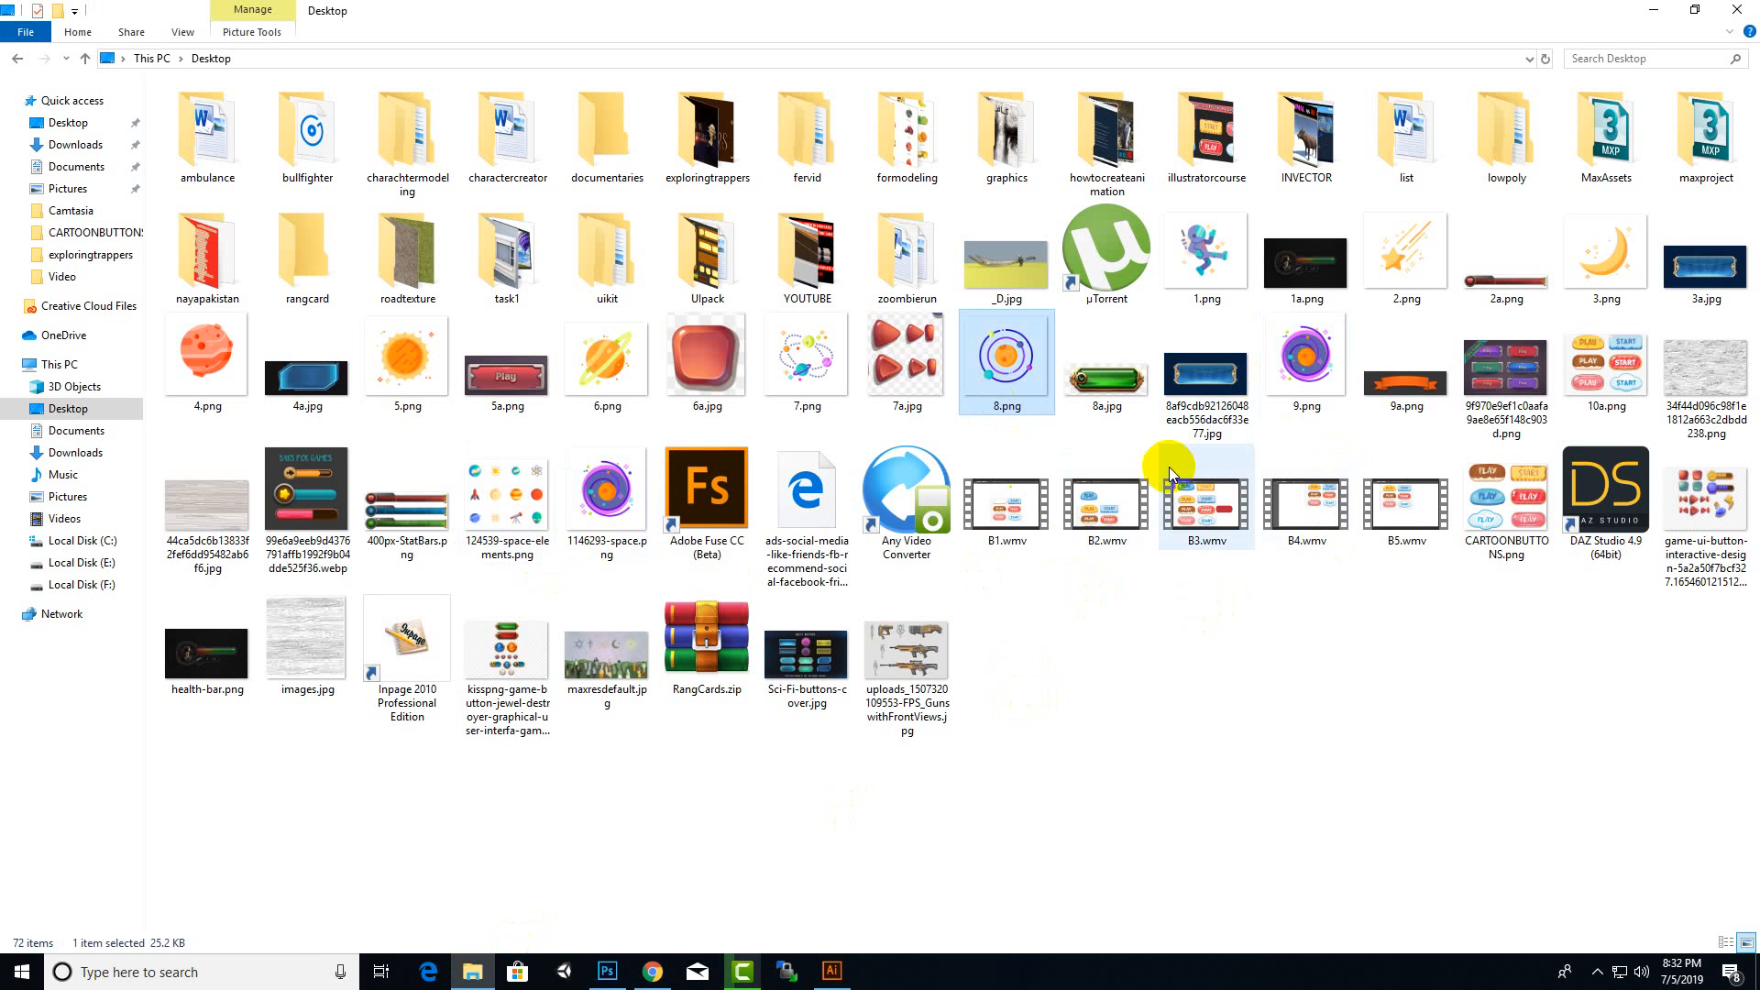
left_click(1210, 592)
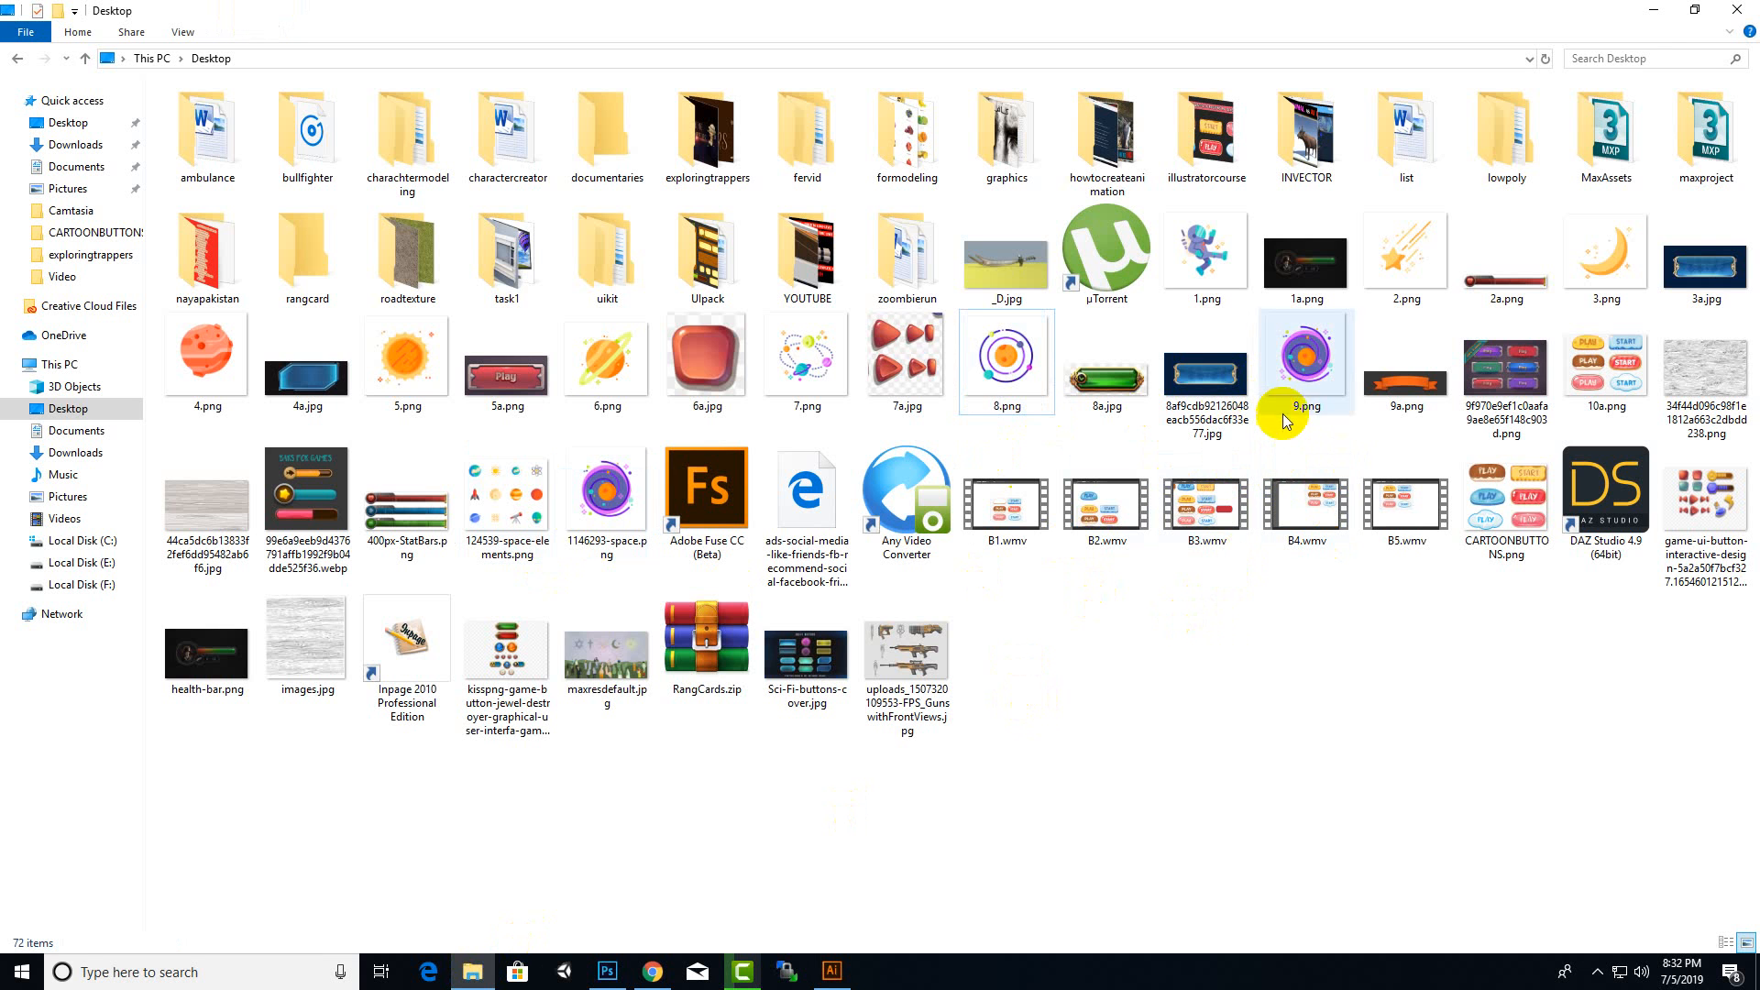
left_click(1653, 11)
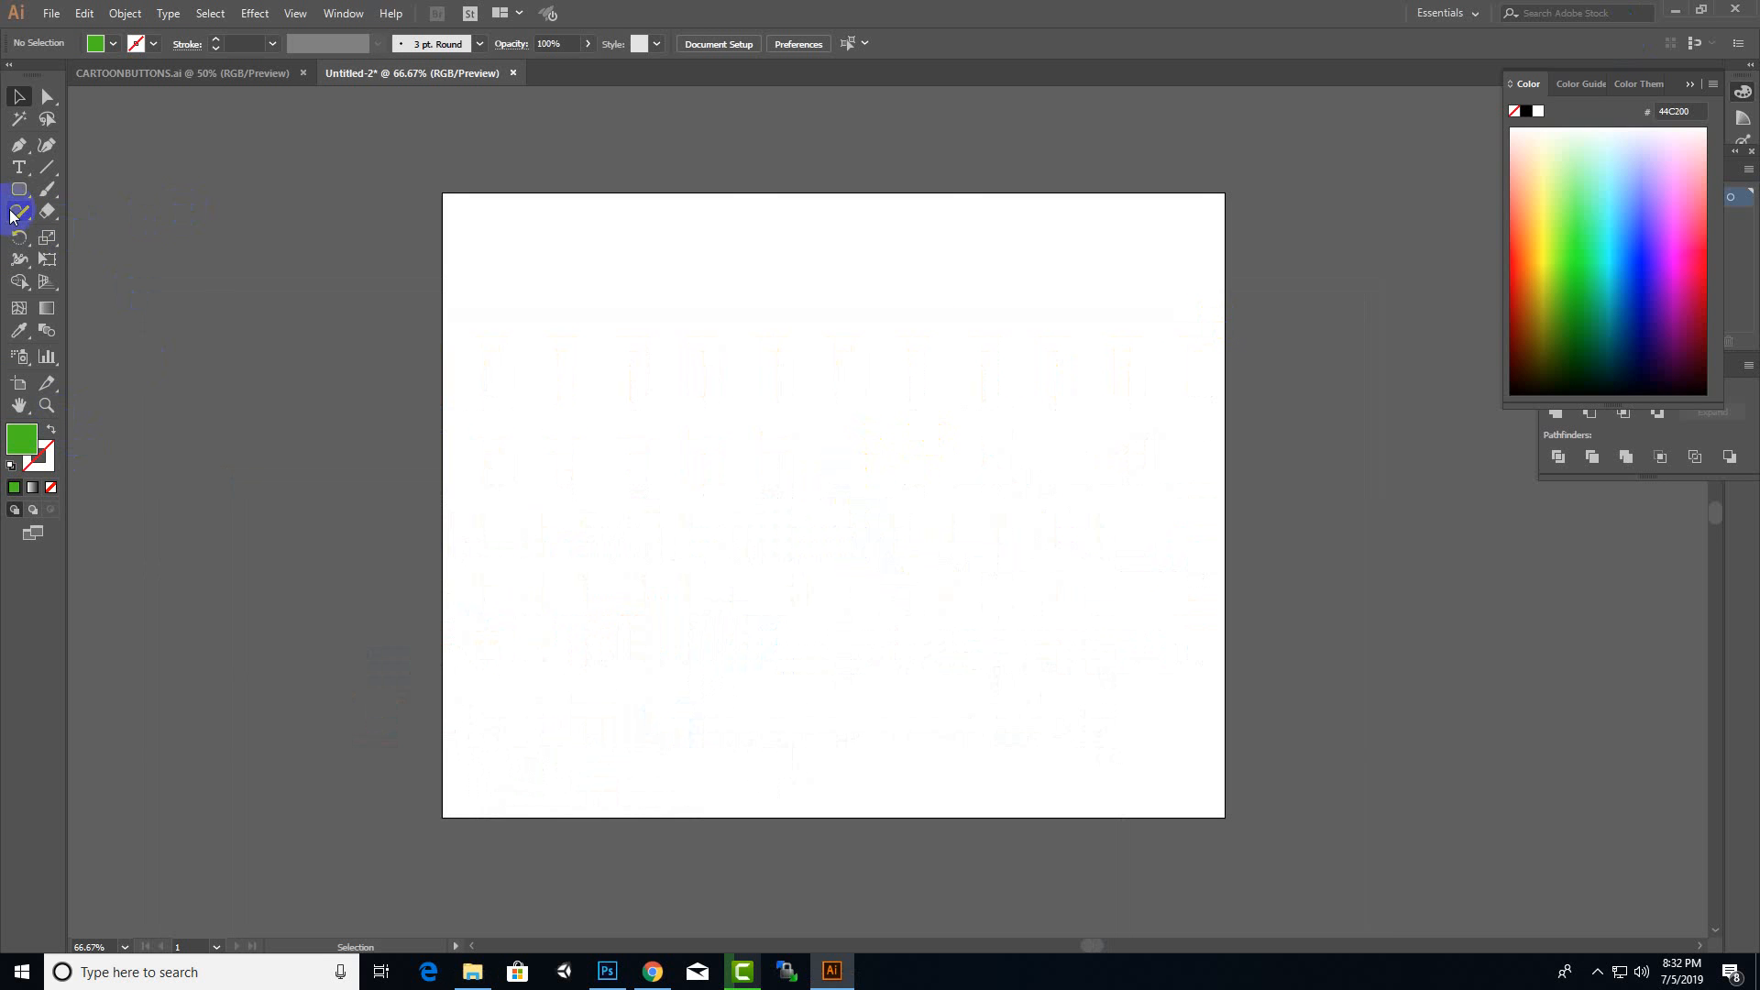
- Choose the nine images 1.png to 9.png from the Desktop folder for placing as linked files
left_click(51, 12)
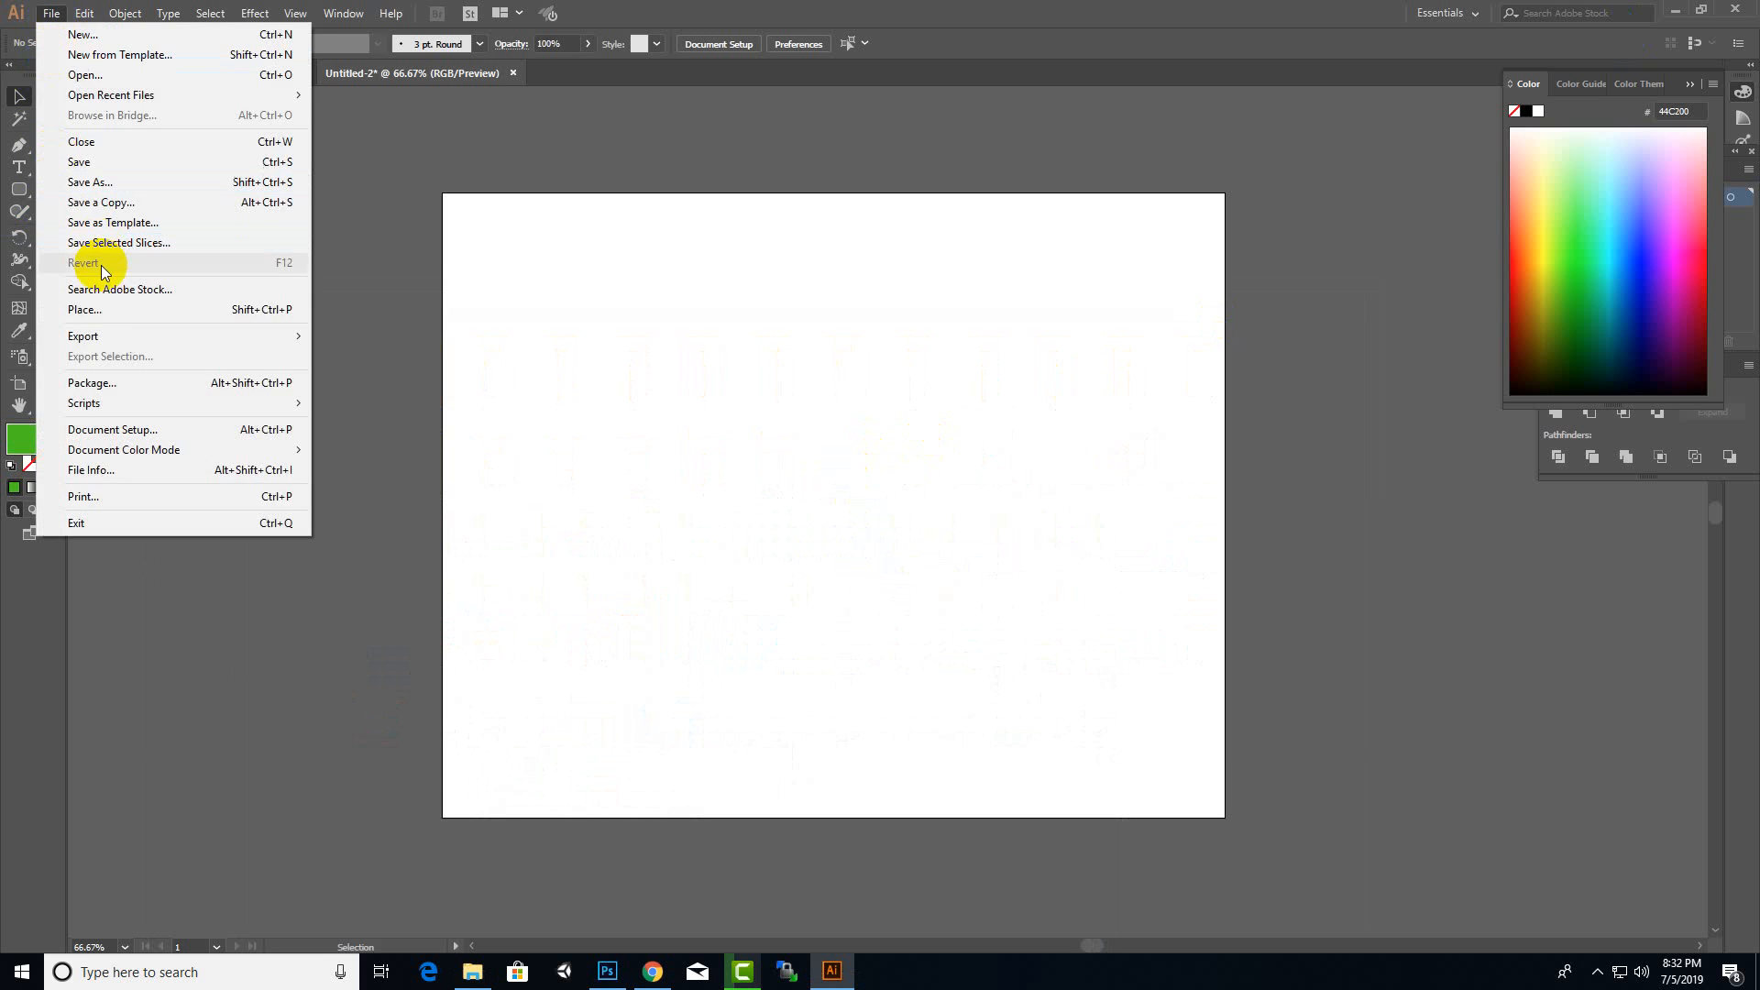
left_click(105, 311)
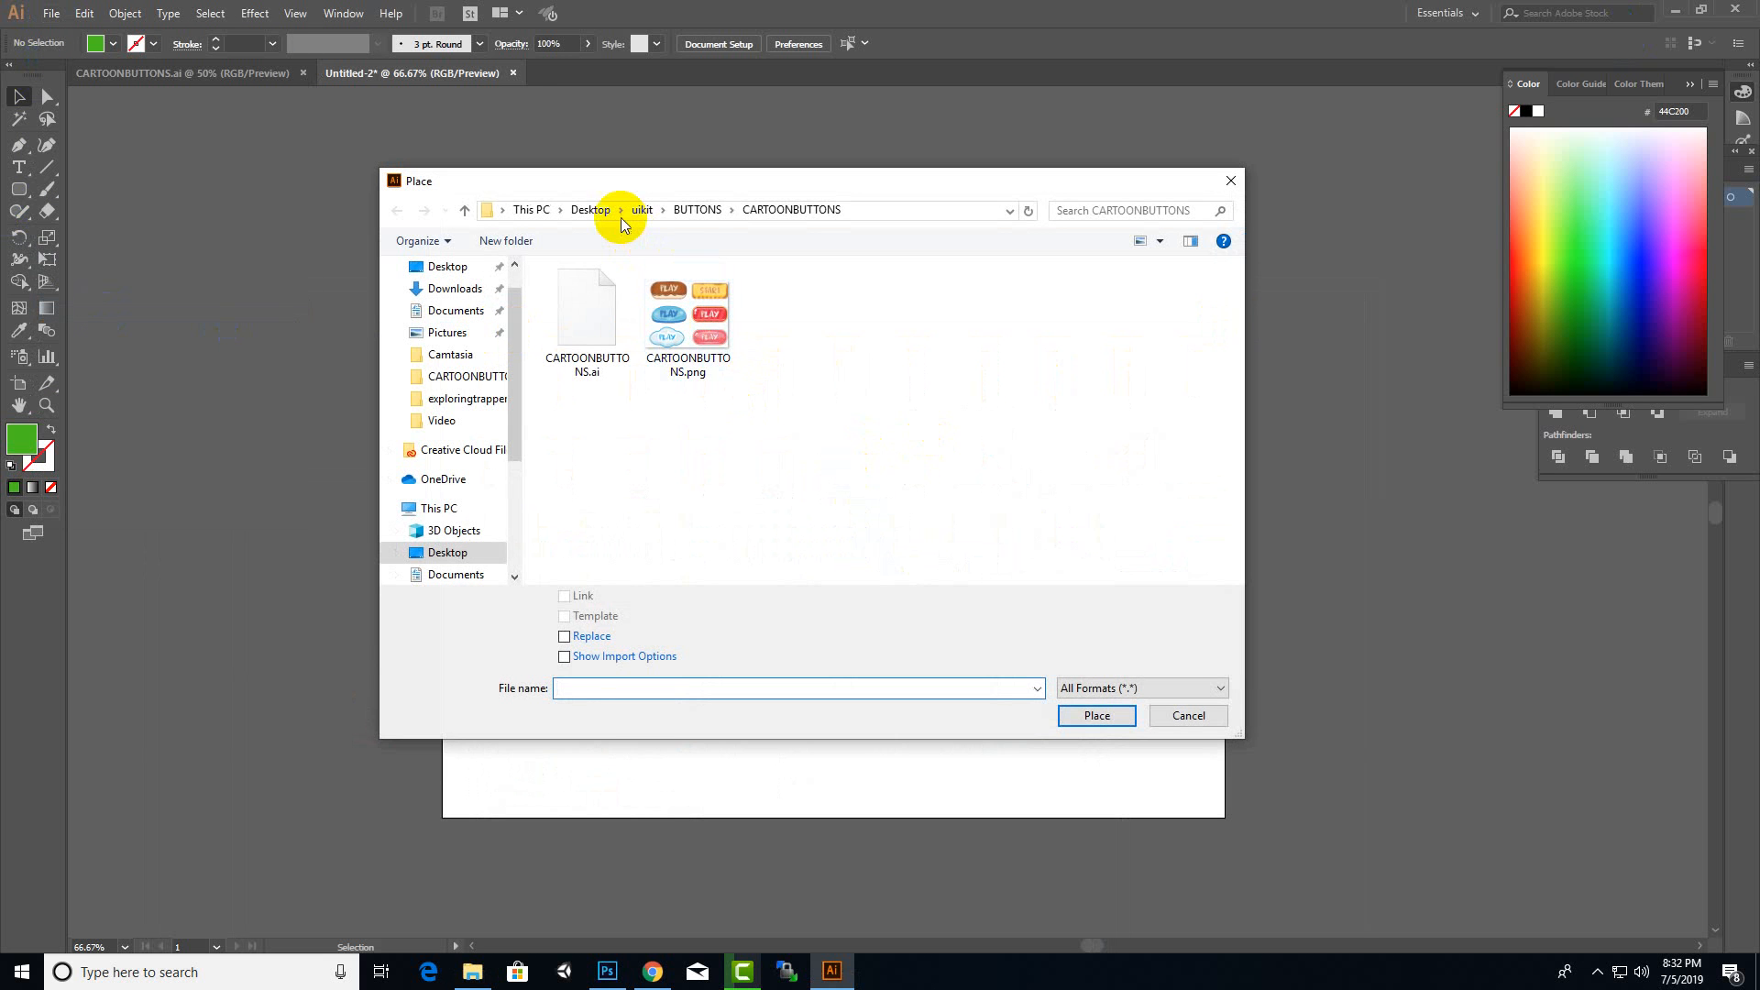
scroll(1052, 522, "down", 3)
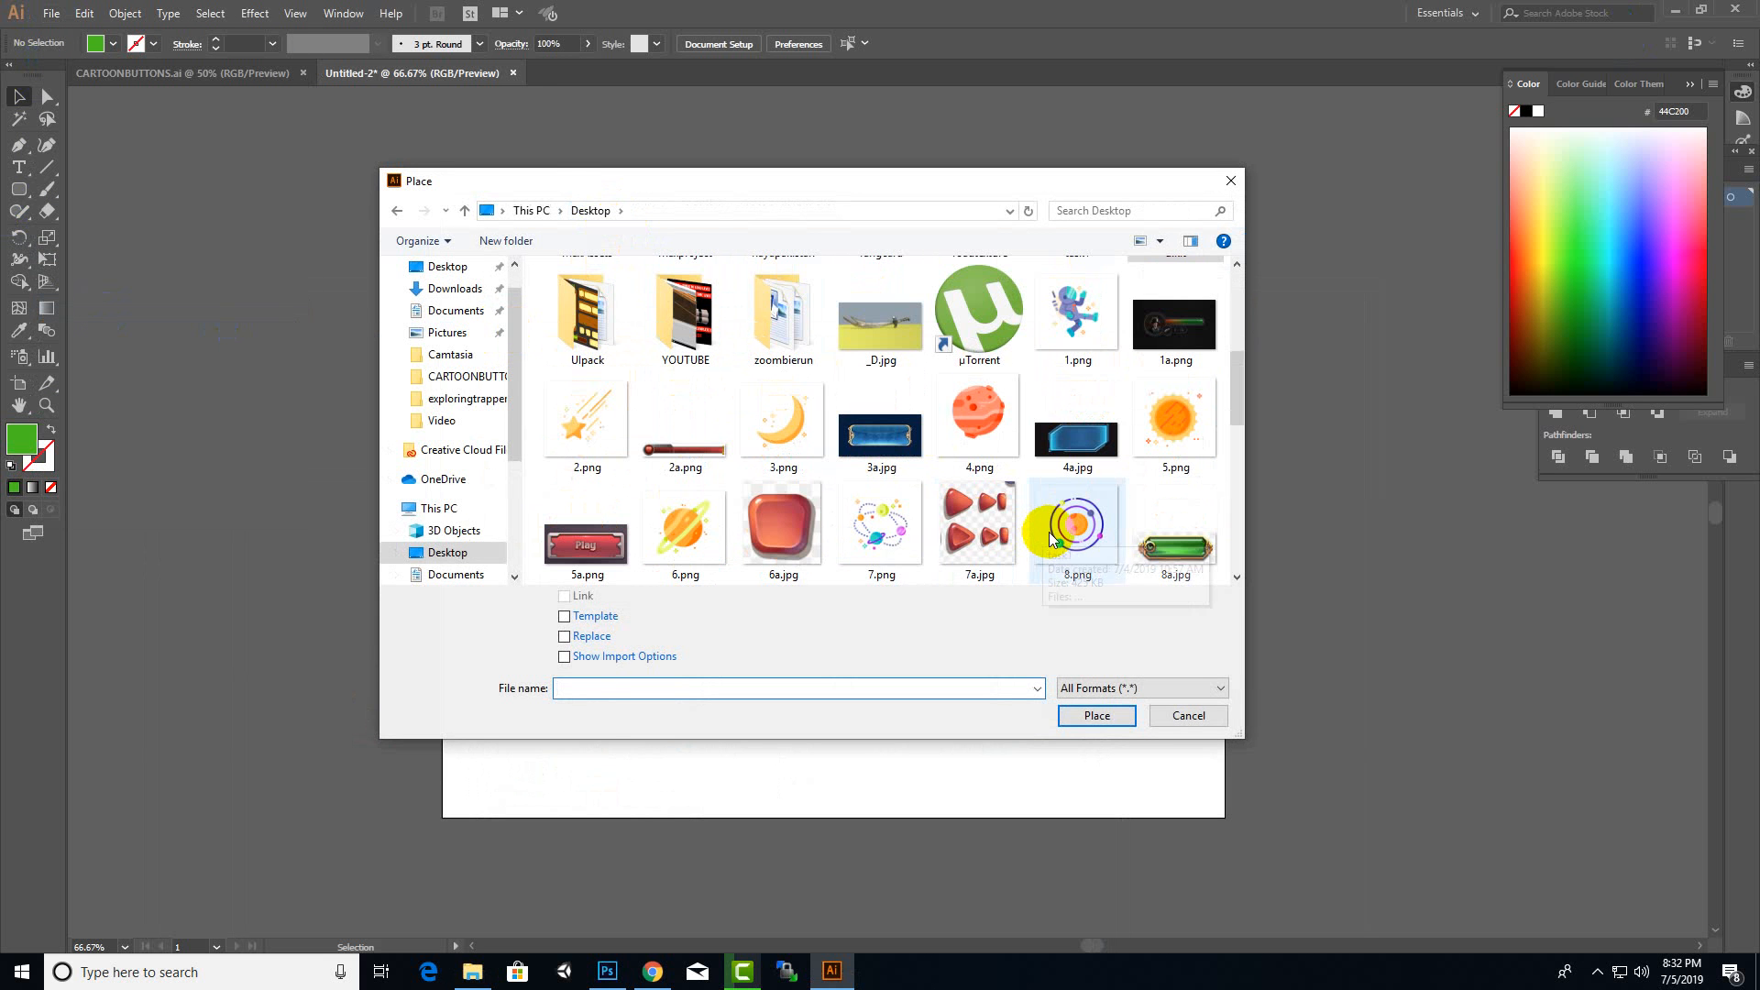
left_click(1054, 311)
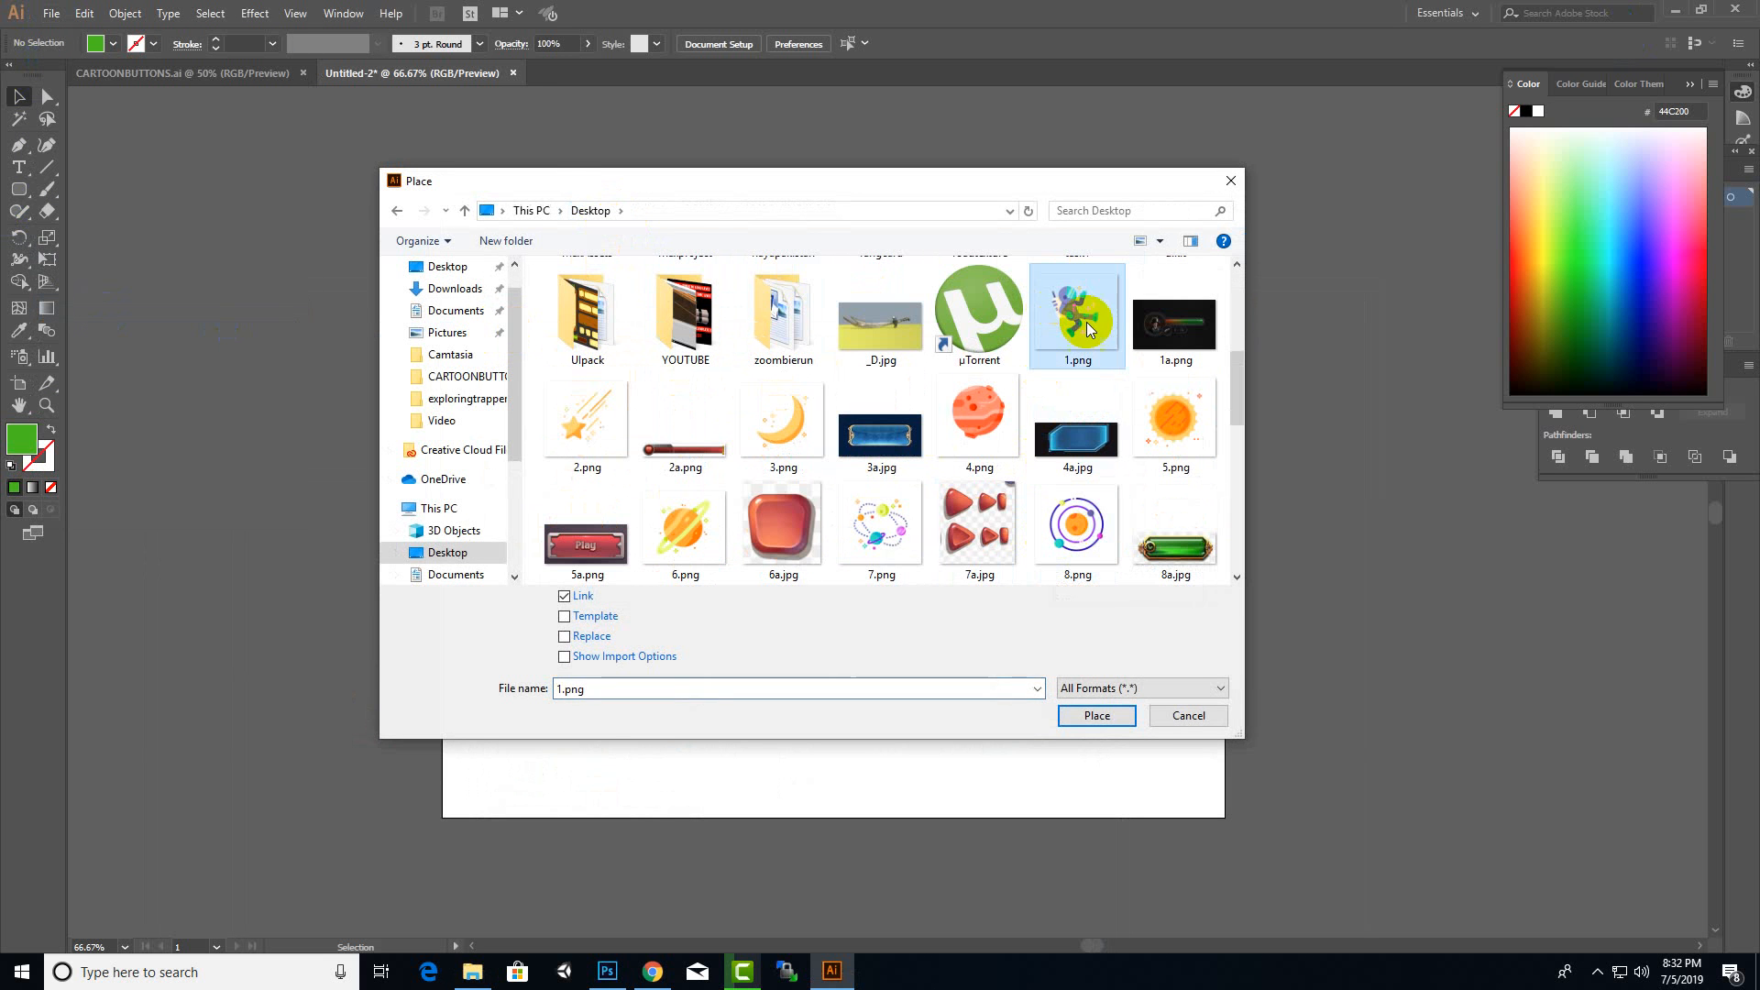
left_click(1164, 442, "ctrl")
left_click(979, 431, "ctrl")
left_click(779, 440, "ctrl")
left_click(587, 440, "ctrl")
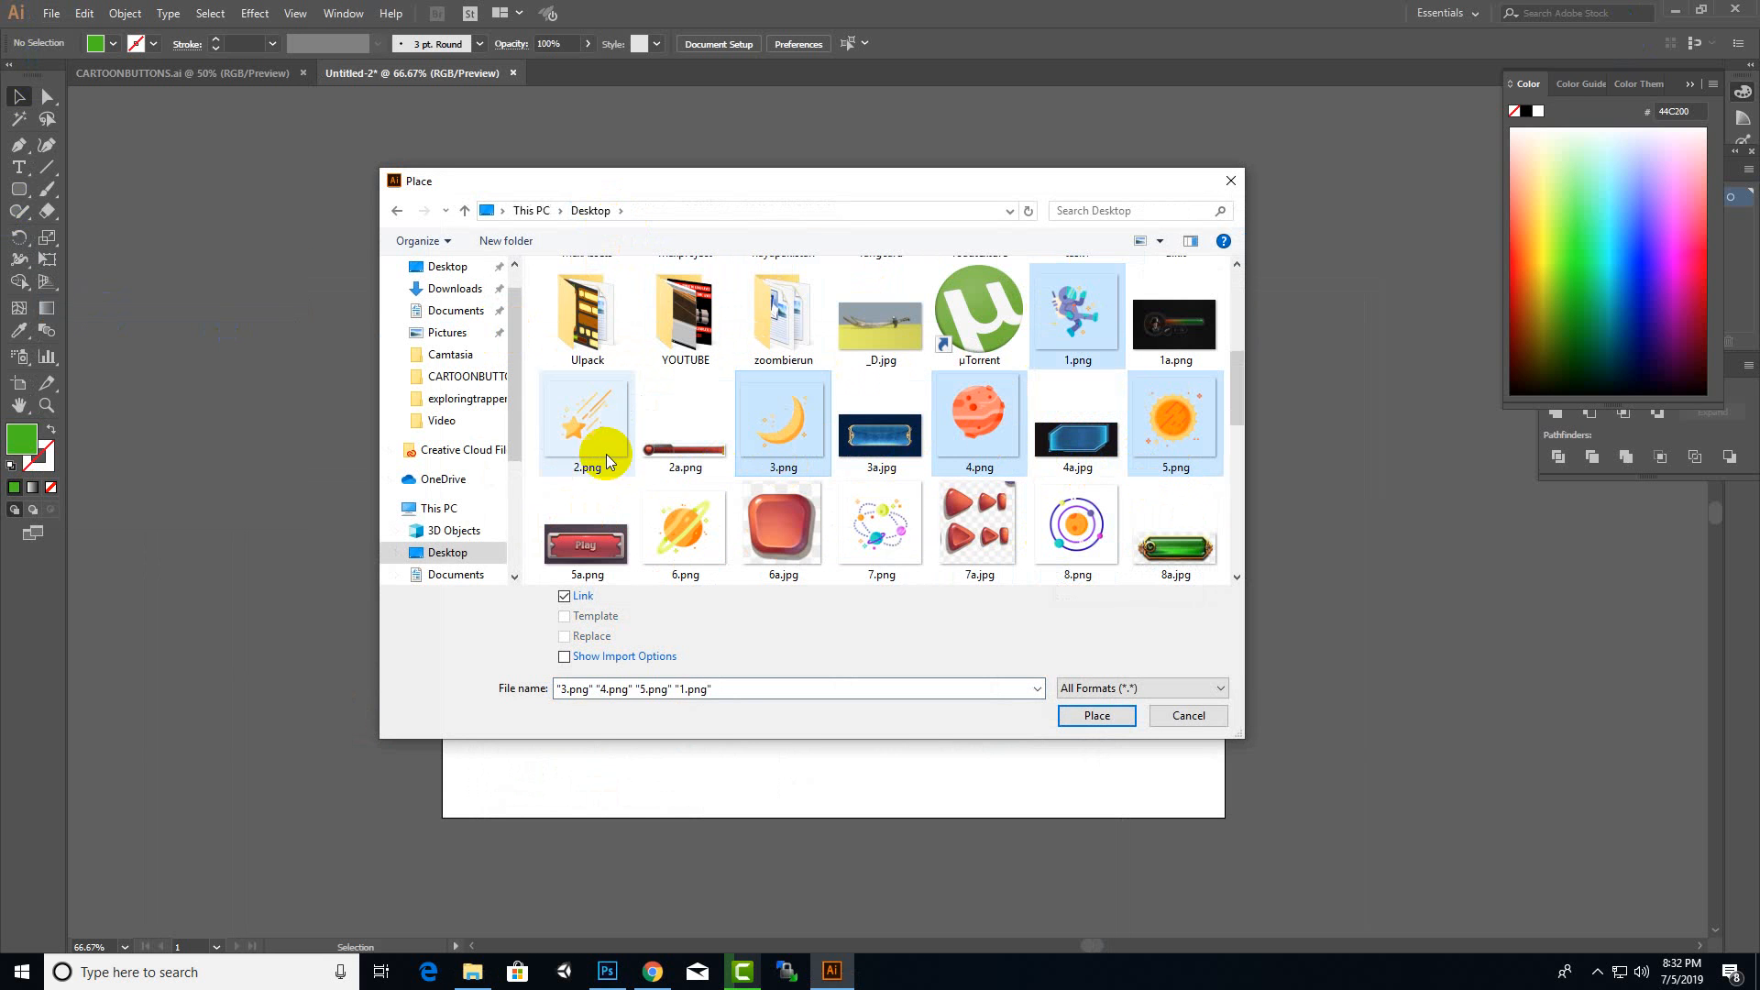
left_click(686, 527, "ctrl")
left_click(880, 527, "ctrl")
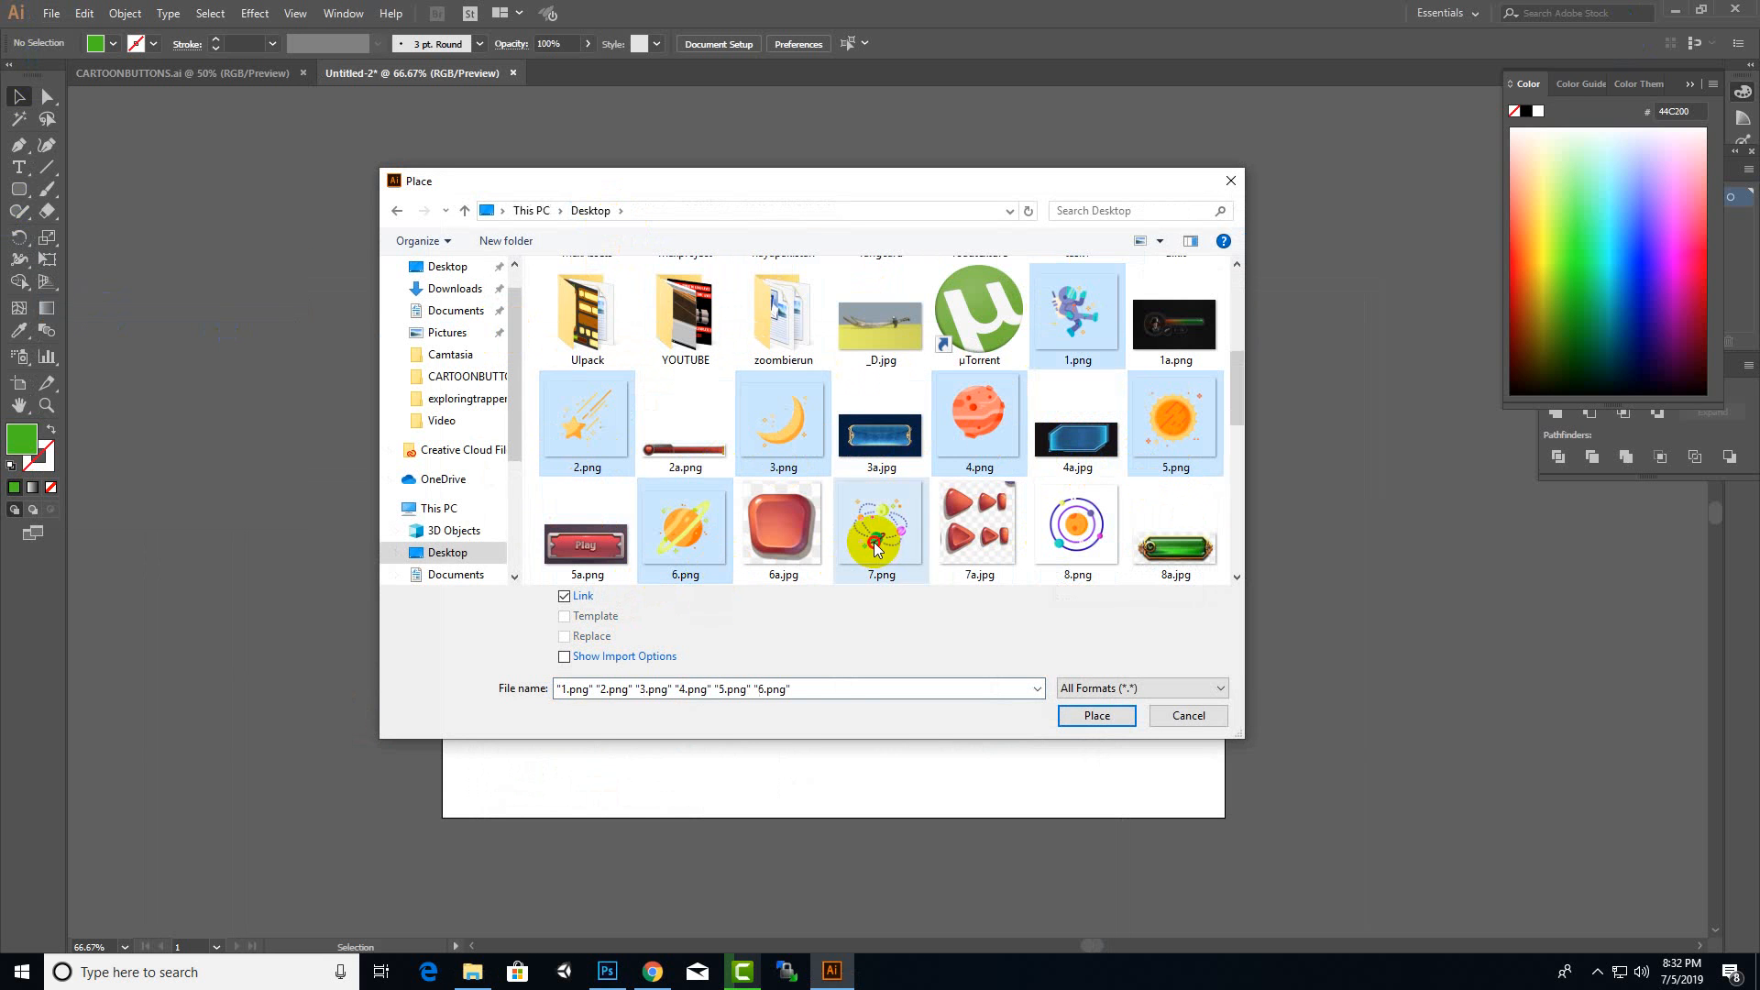
left_click(1077, 527, "ctrl")
scroll(984, 527, "down", 3)
left_click(683, 394, "ctrl")
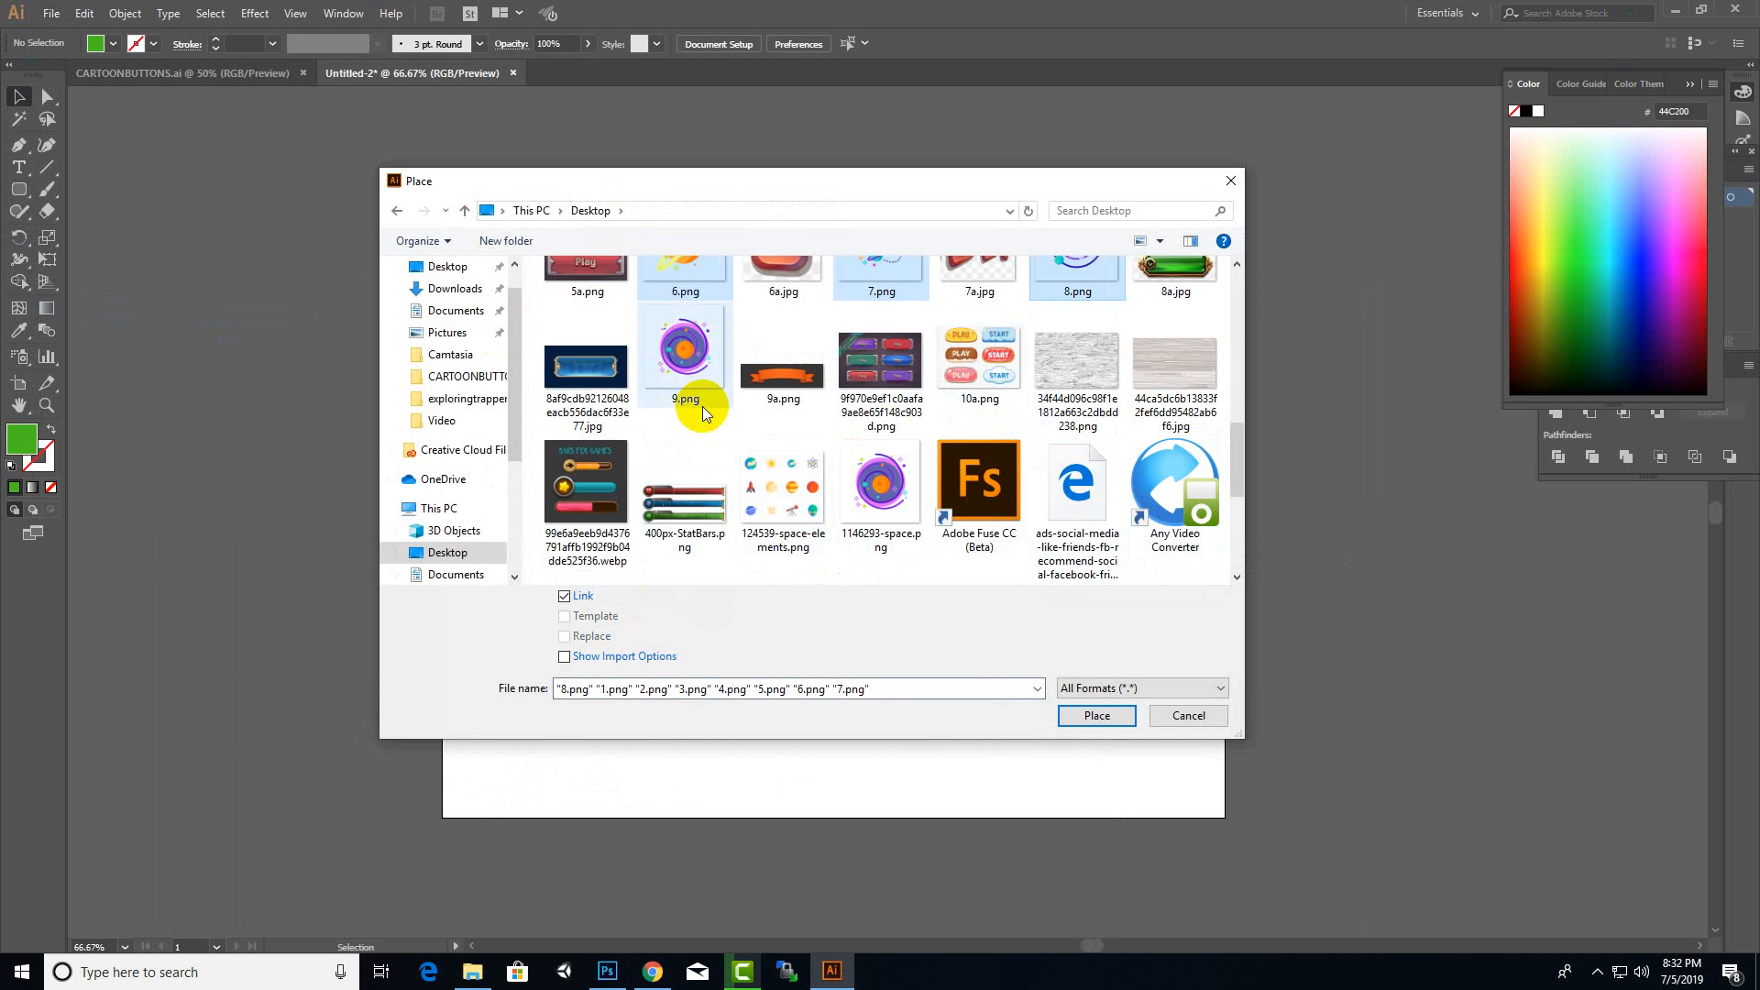
left_click(1097, 715)
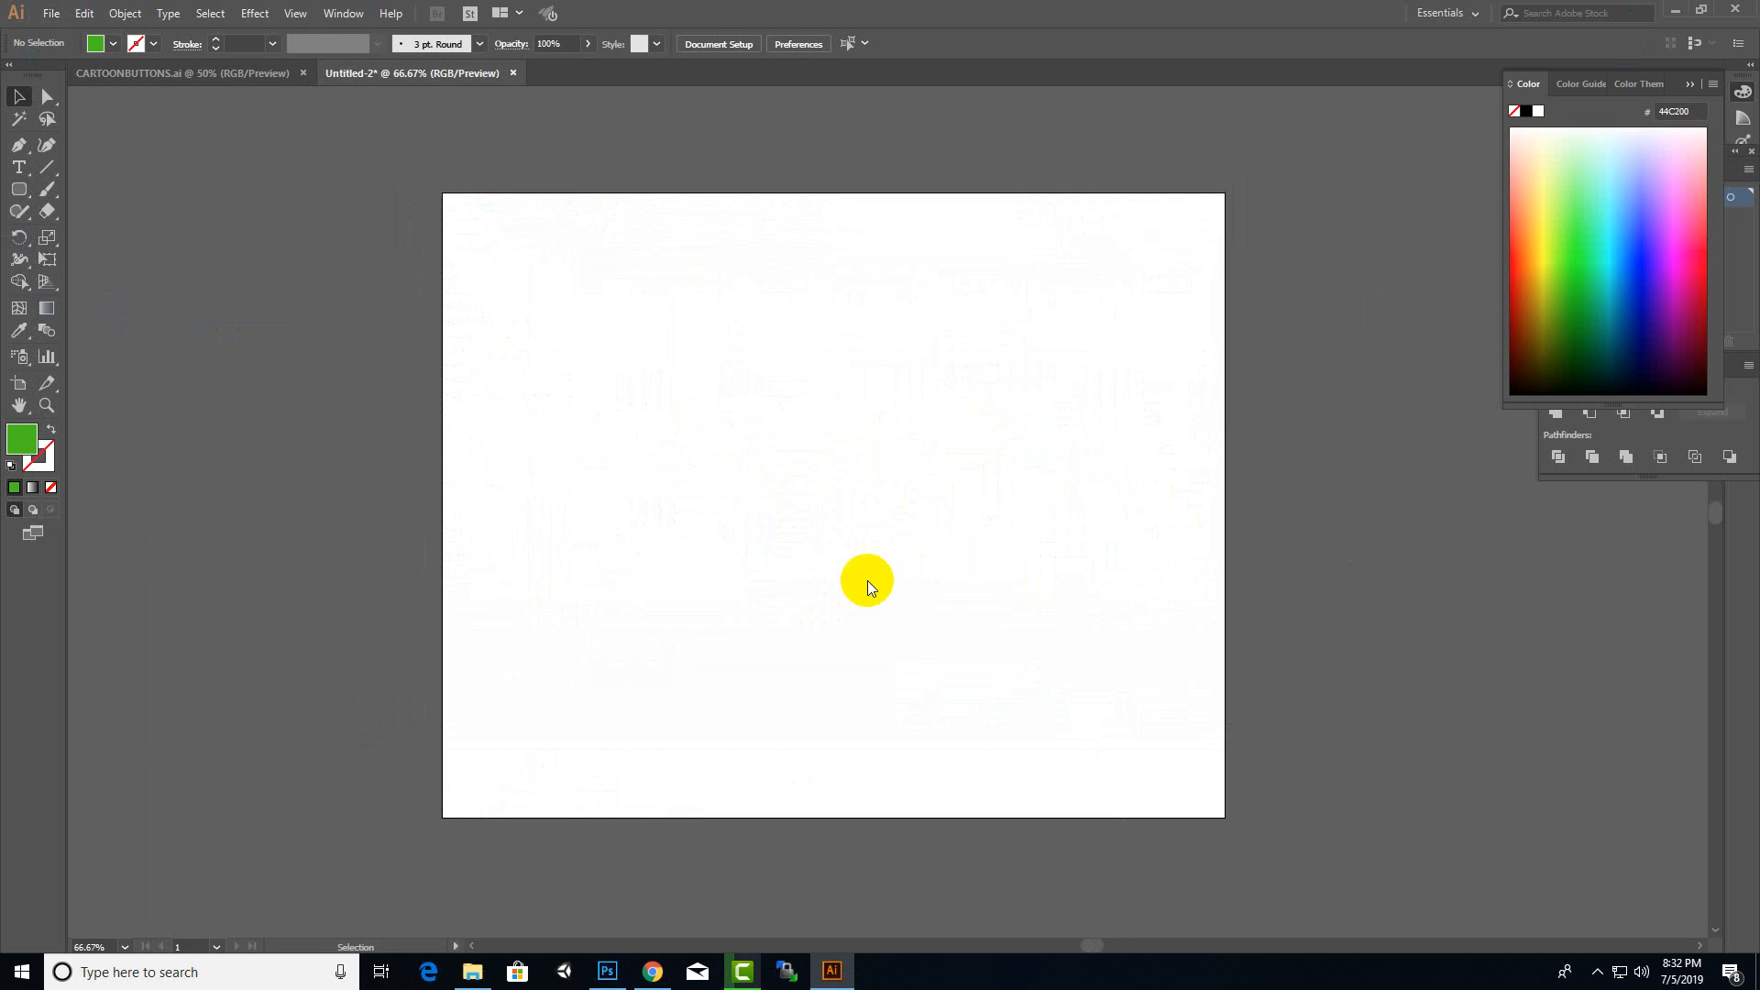
- Place the loaded space images one after another at separate spots across the upper and middle artboard
left_click(592, 325)
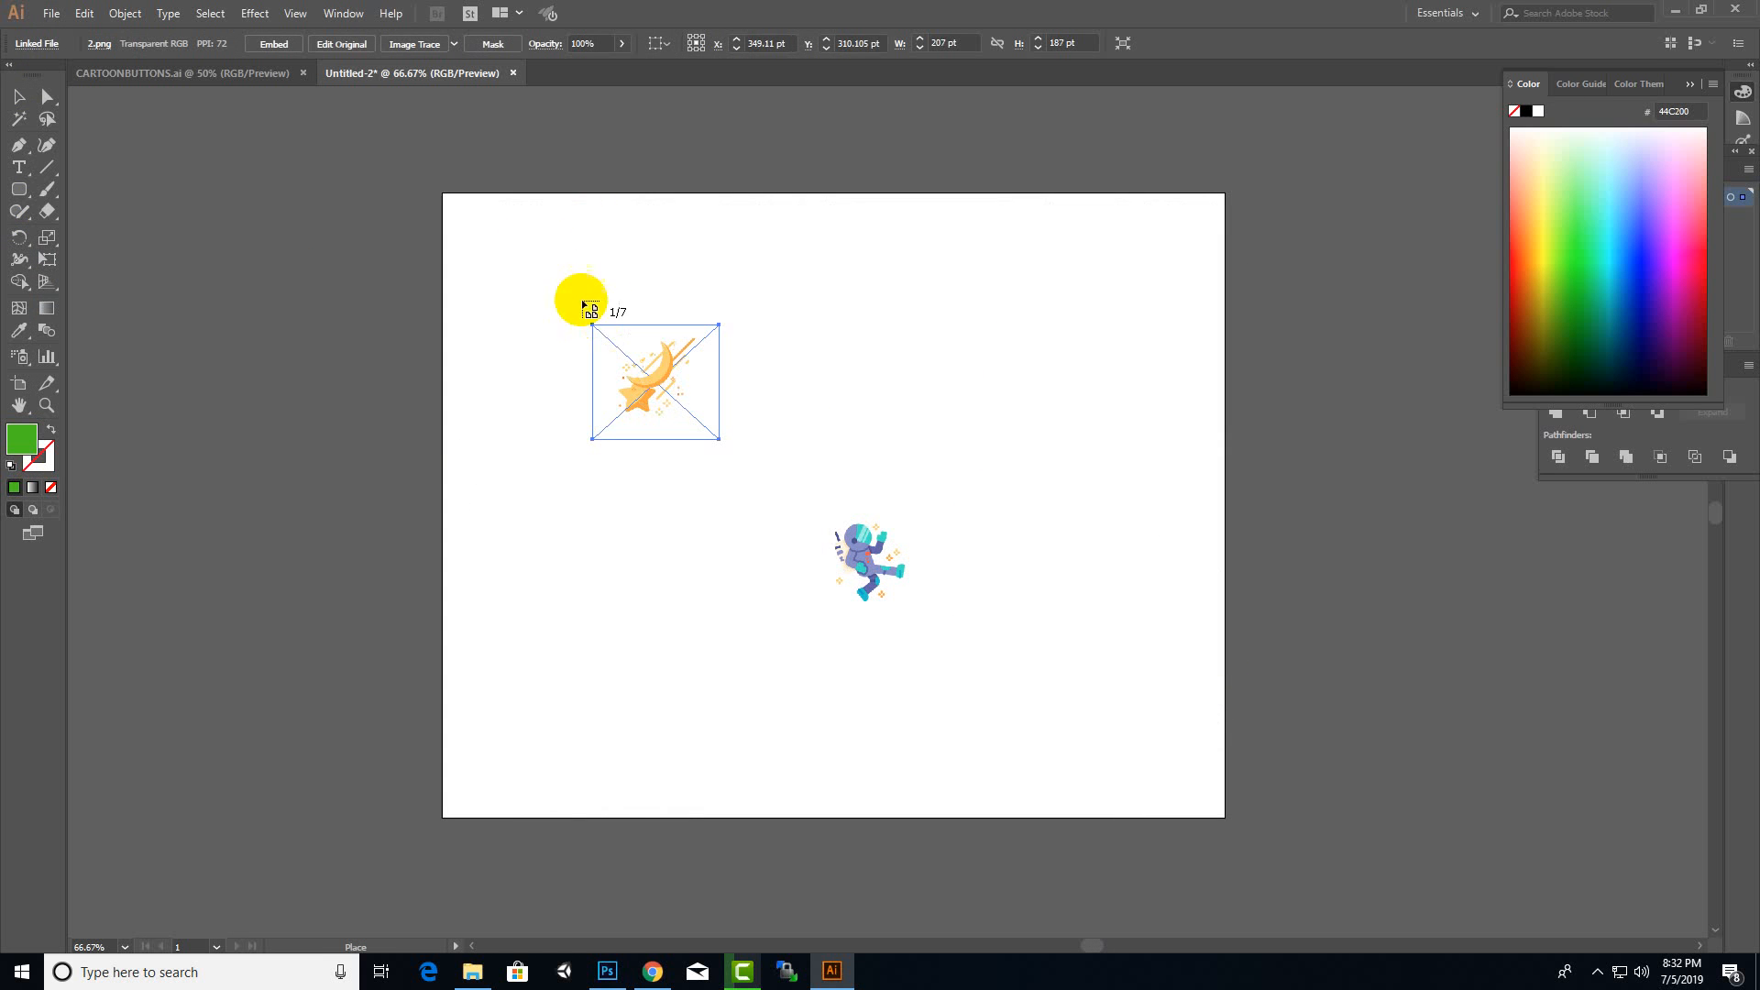
left_click(907, 272)
left_click(1084, 232)
left_click(1048, 499)
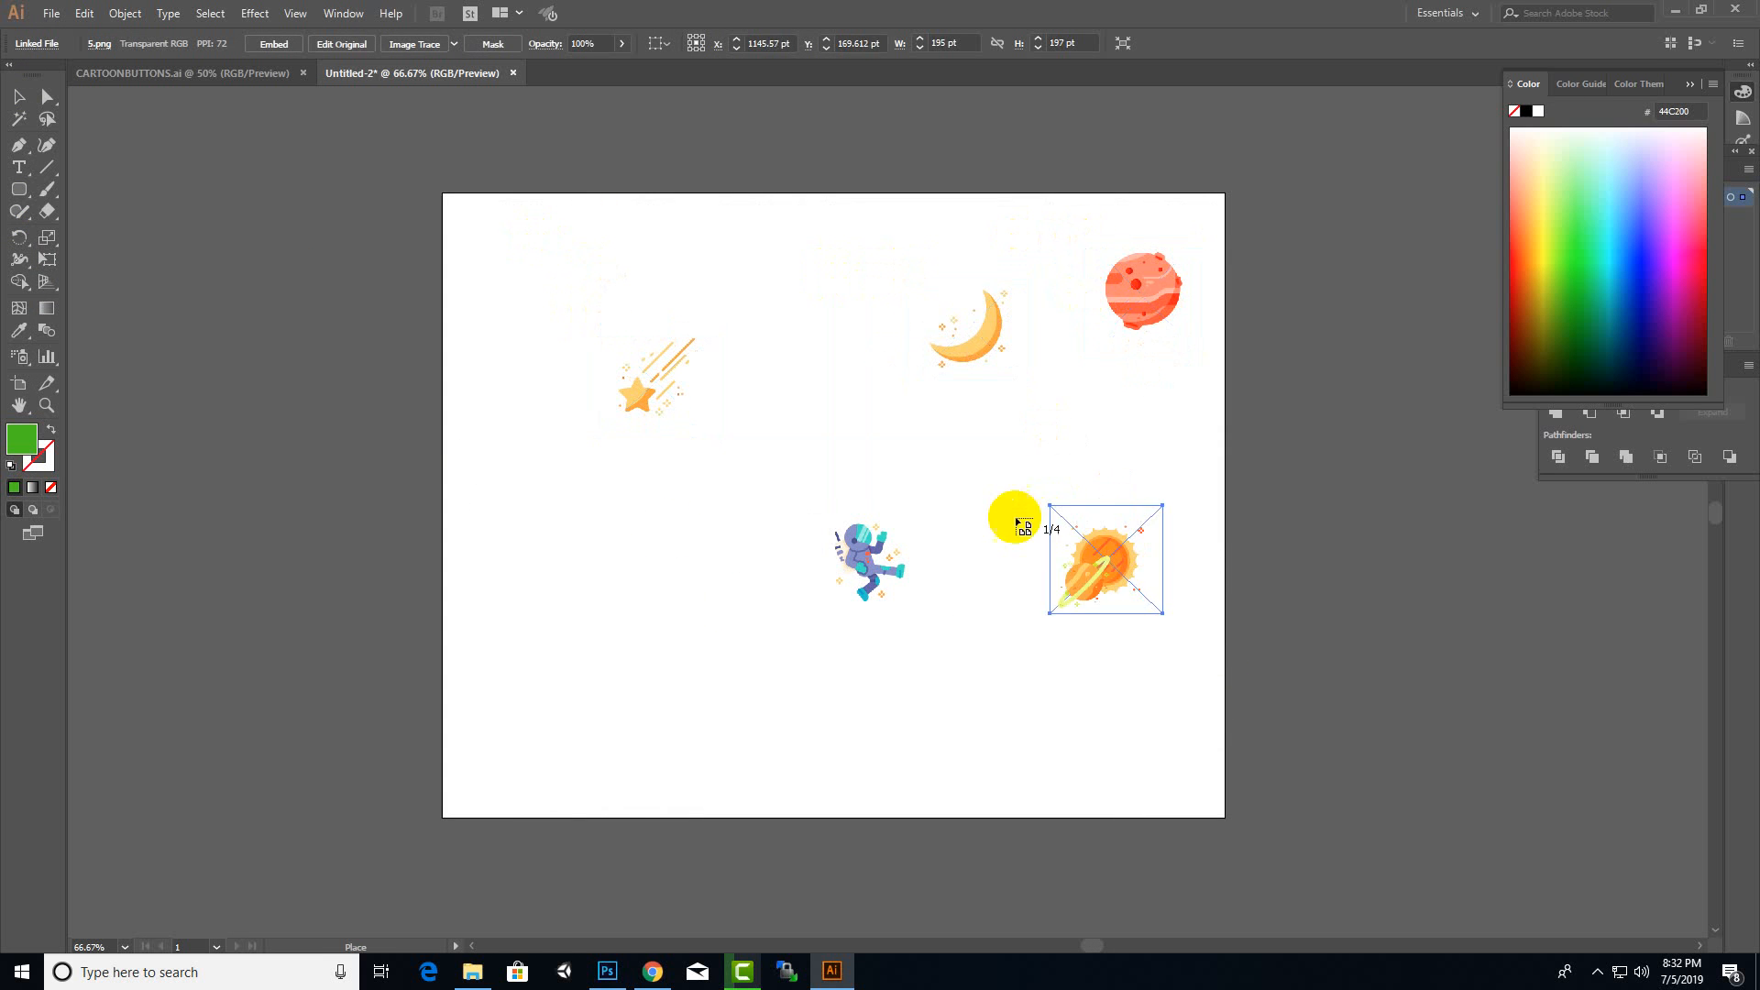
left_click(639, 533)
left_click(729, 341)
left_click(589, 217)
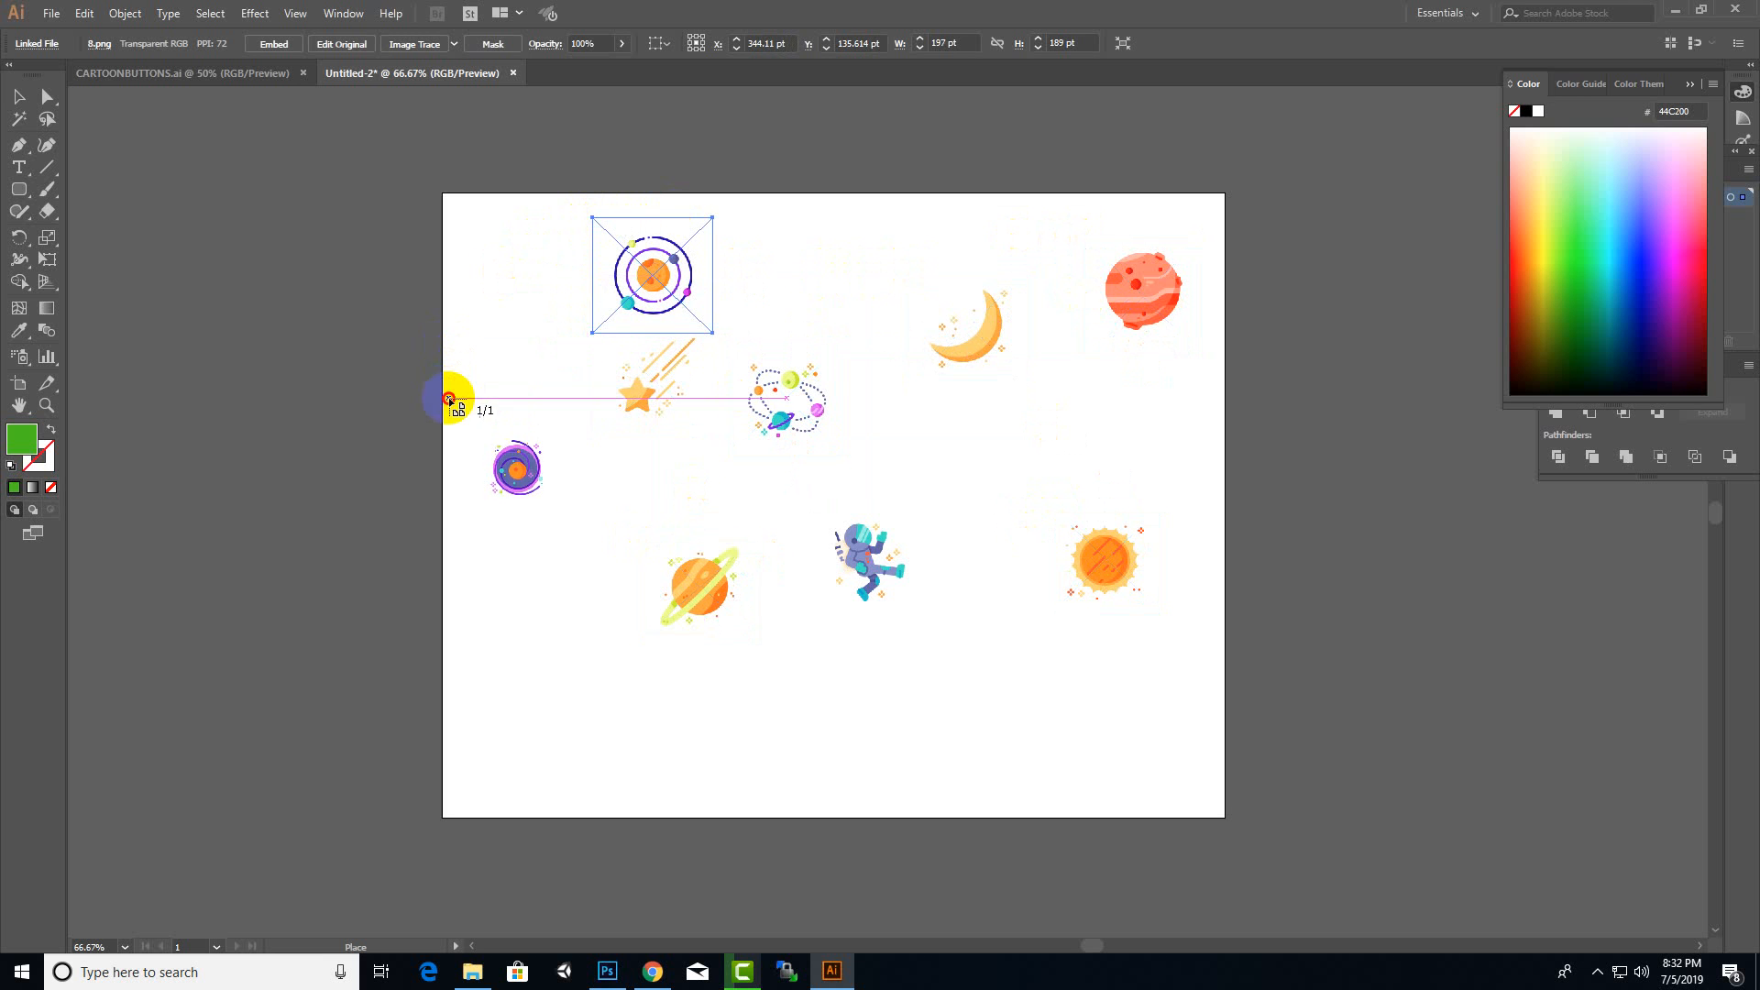
left_click(447, 397)
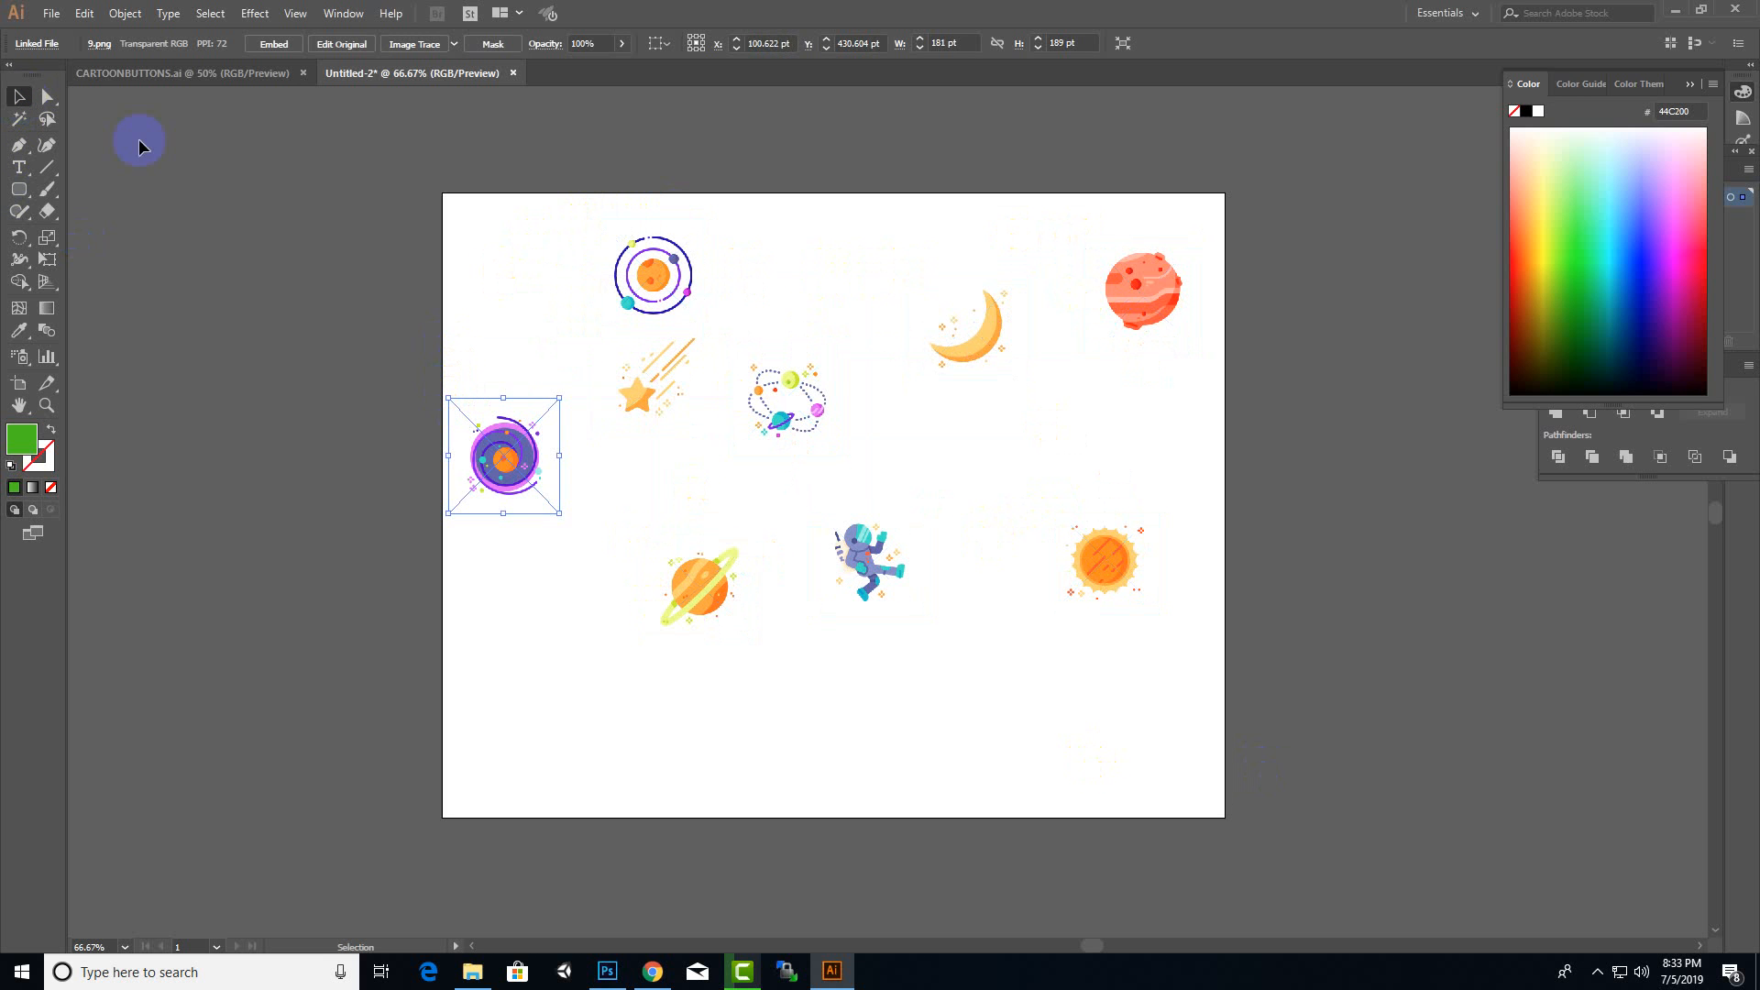
- Scale all nine placed images together to about 615 × 344 pt and move them across the artboard's left edge
left_click_drag(1292, 186, 382, 656)
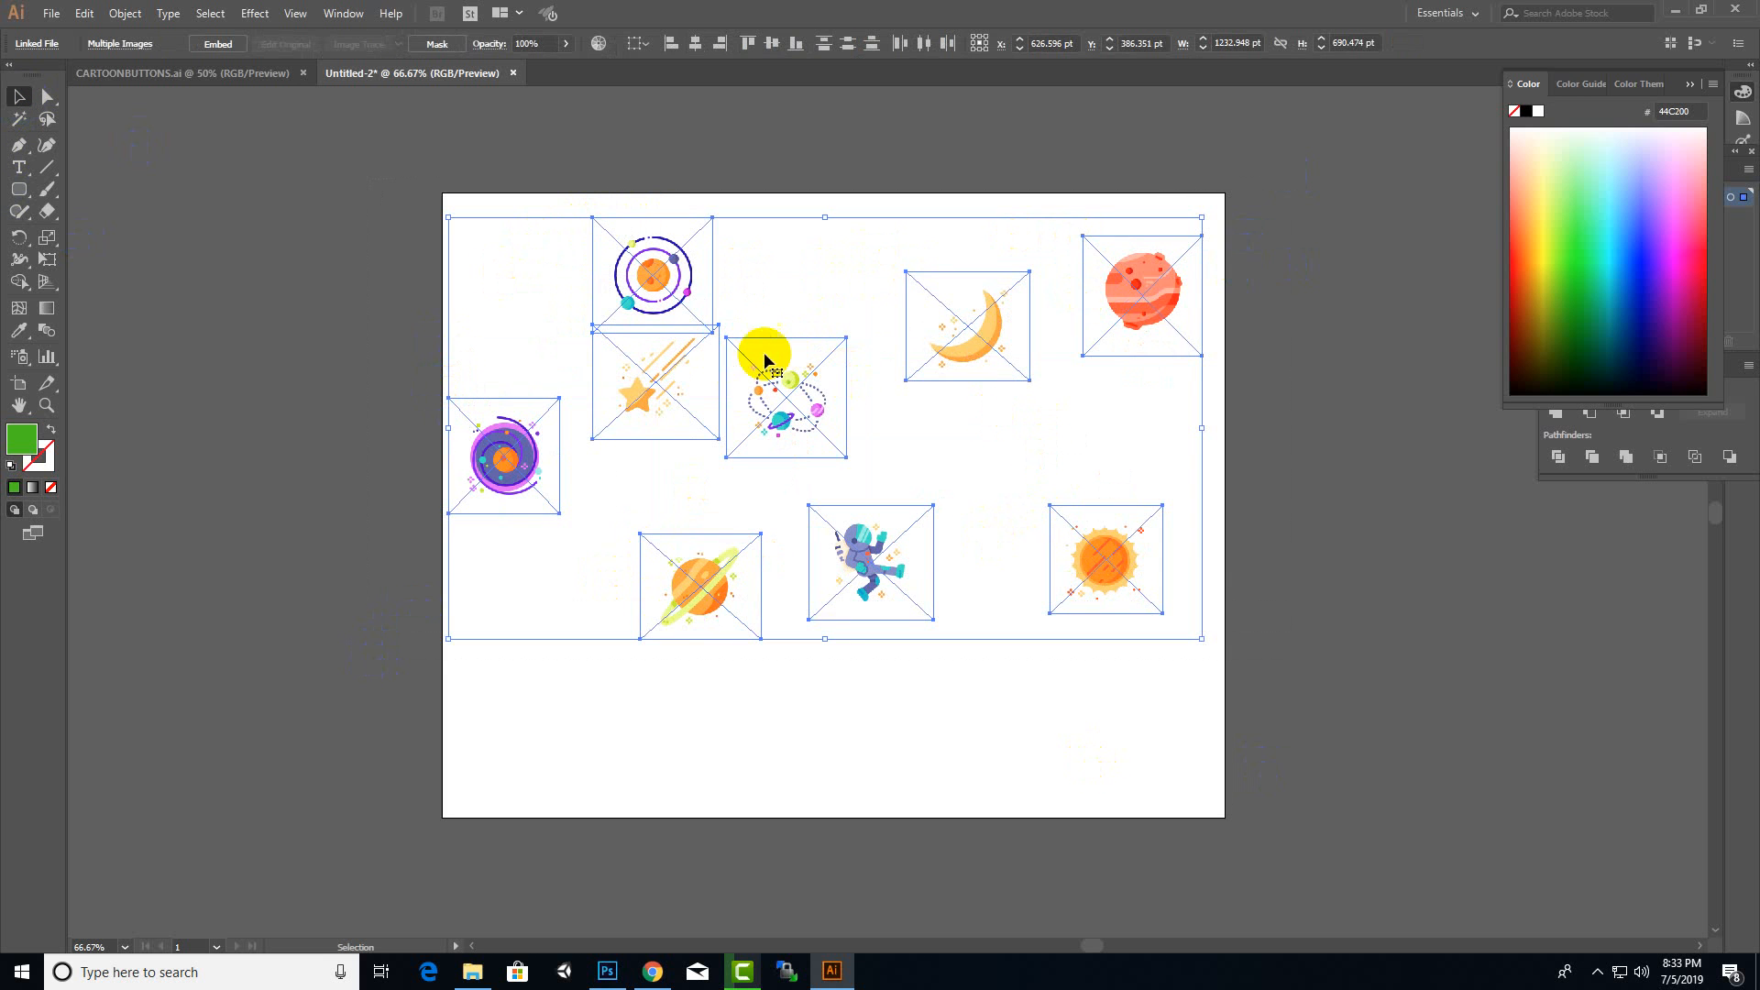
left_click_drag(1204, 220, 825, 385)
left_click_drag(791, 492, 536, 455)
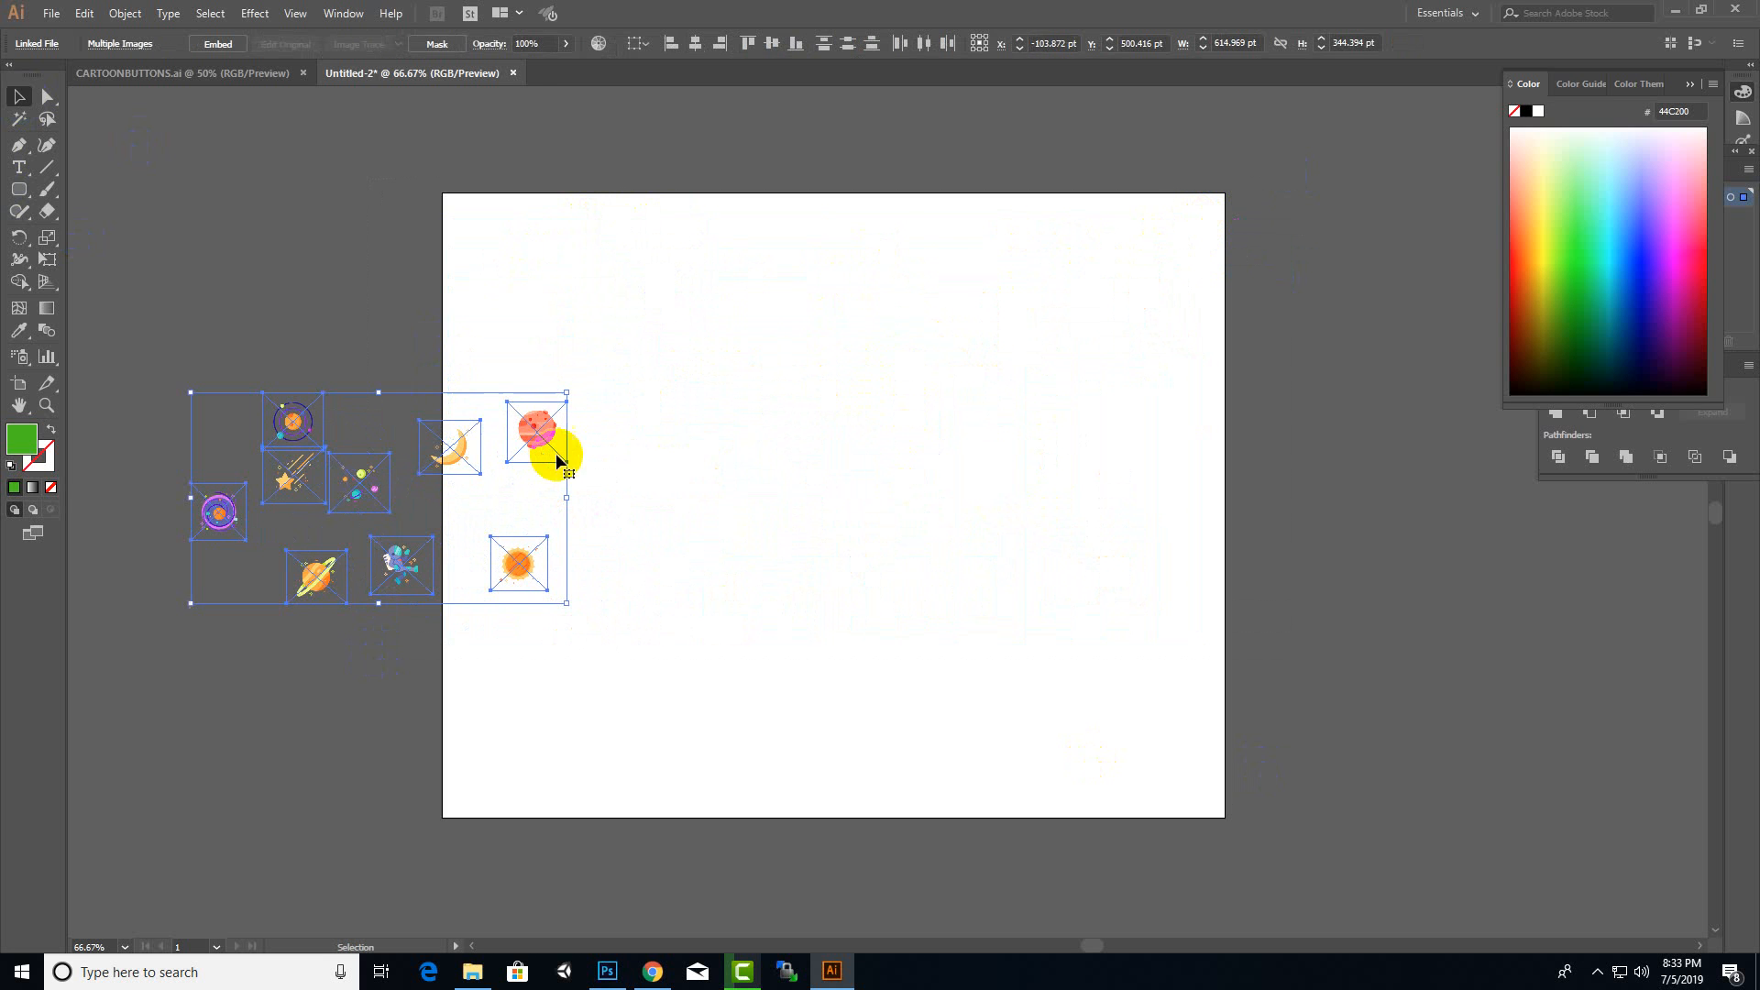
left_click(1258, 548)
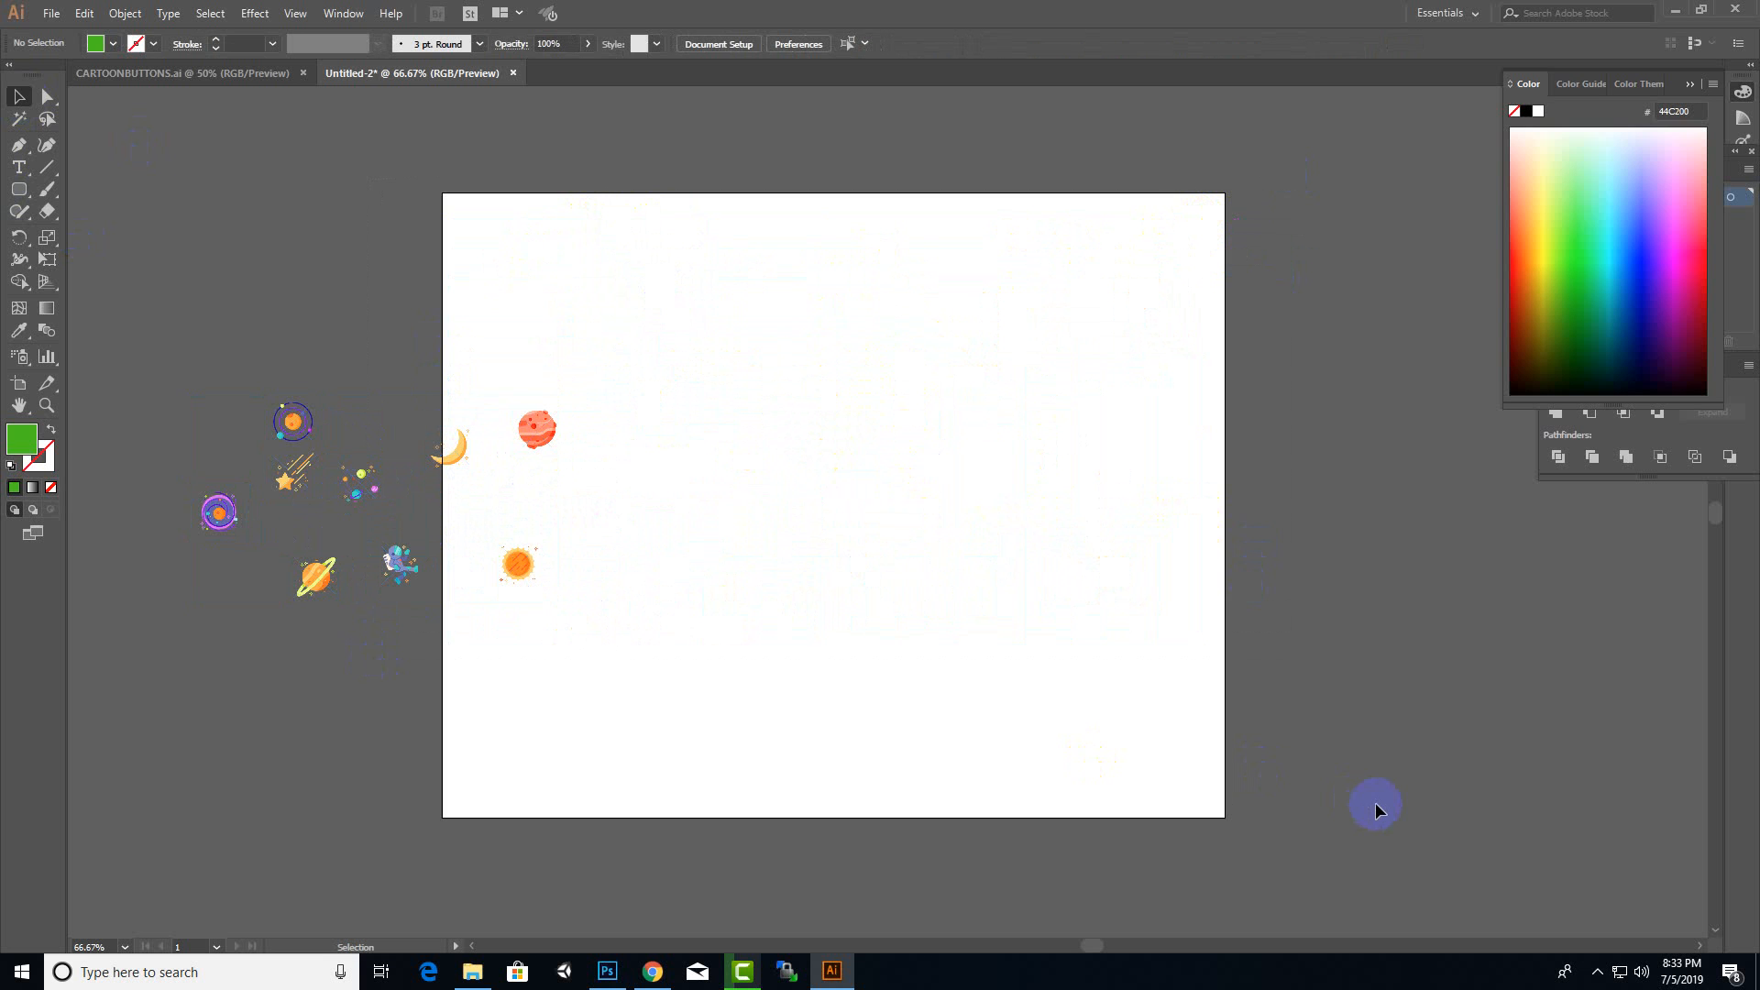
- Draw a green circle about 202.5 pt across with the Ellipse tool and duplicate it into a horizontal row of three near the artboard's upper edge
left_click(602, 393)
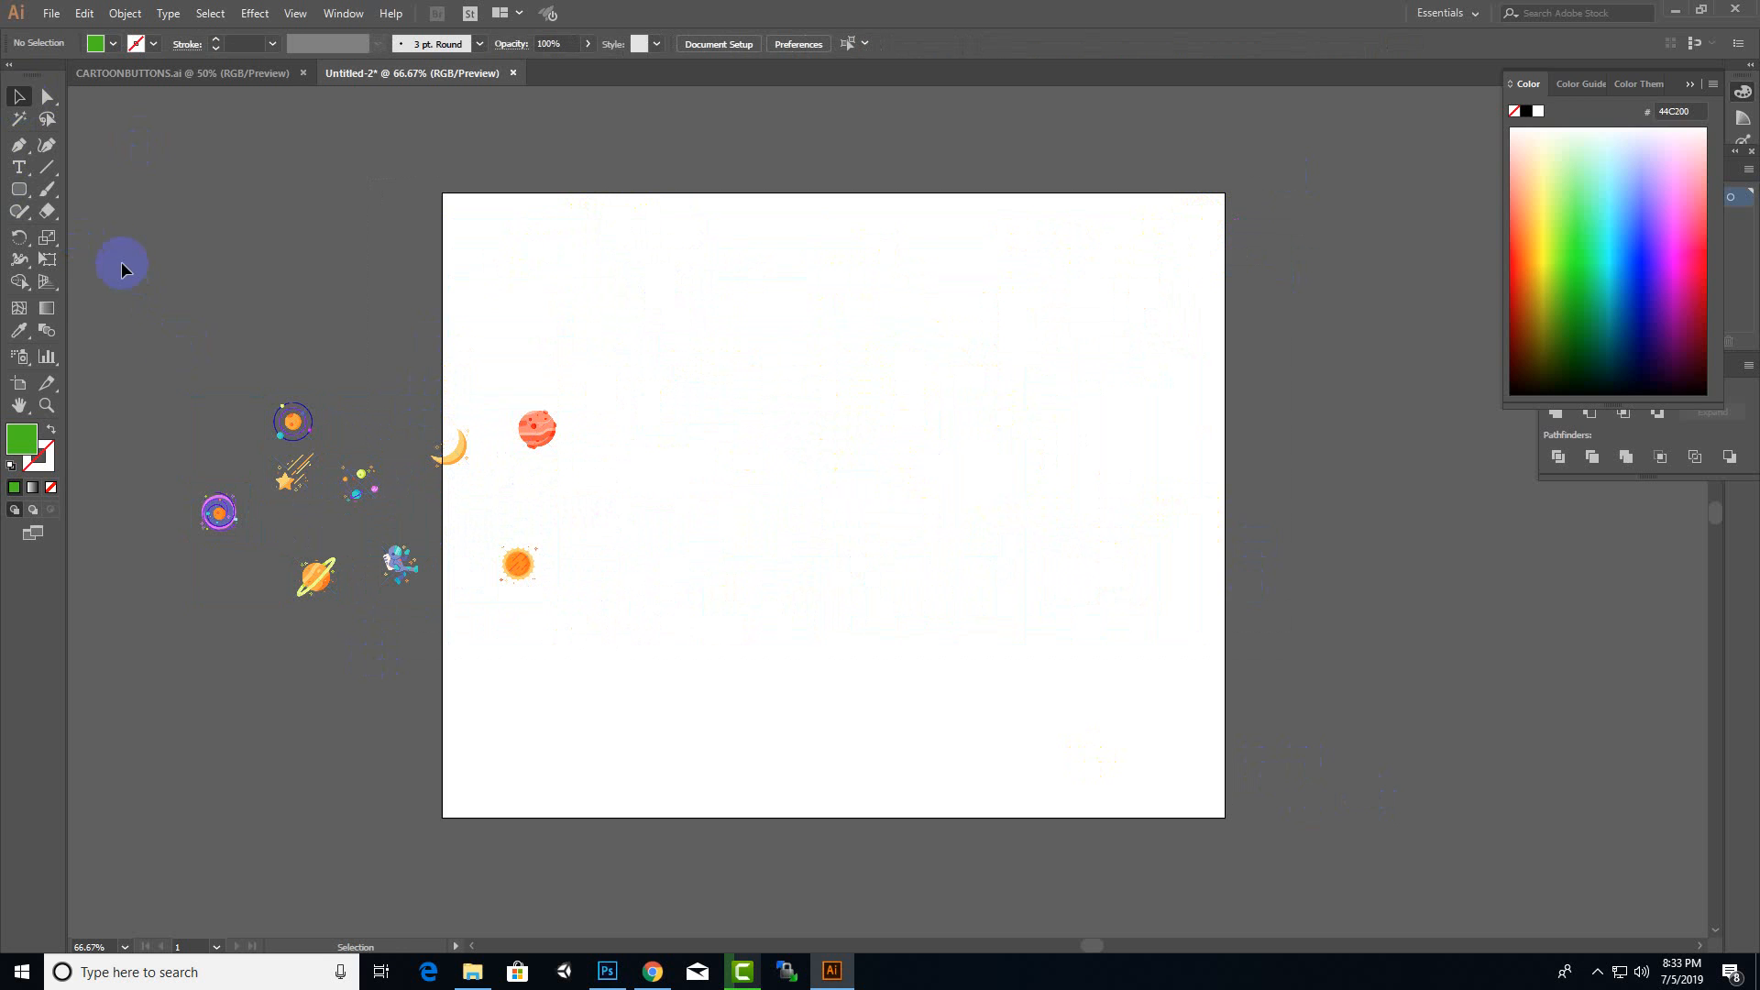
left_click_drag(21, 203, 92, 240)
left_click(587, 269)
left_click_drag(605, 300, 1088, 353)
left_click(19, 96)
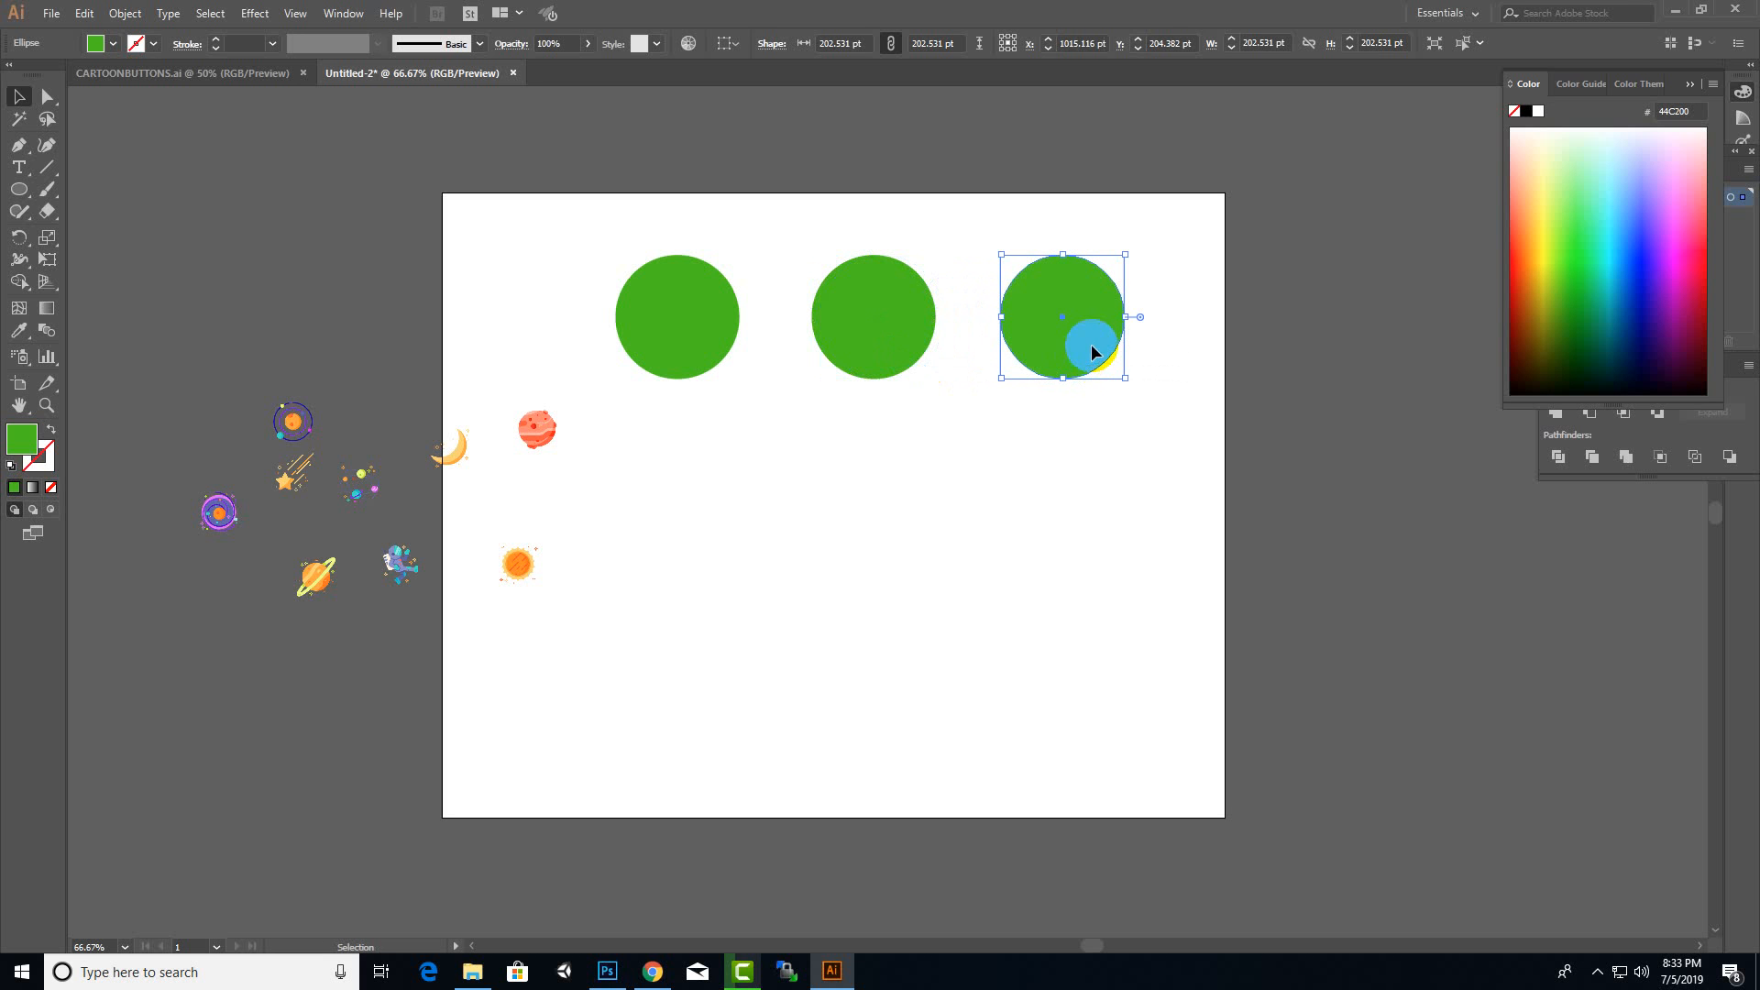
- Duplicate the row of three circles downward about 256 pt and repeat the copy to form a three-by-three grid
left_click_drag(1223, 196, 593, 424)
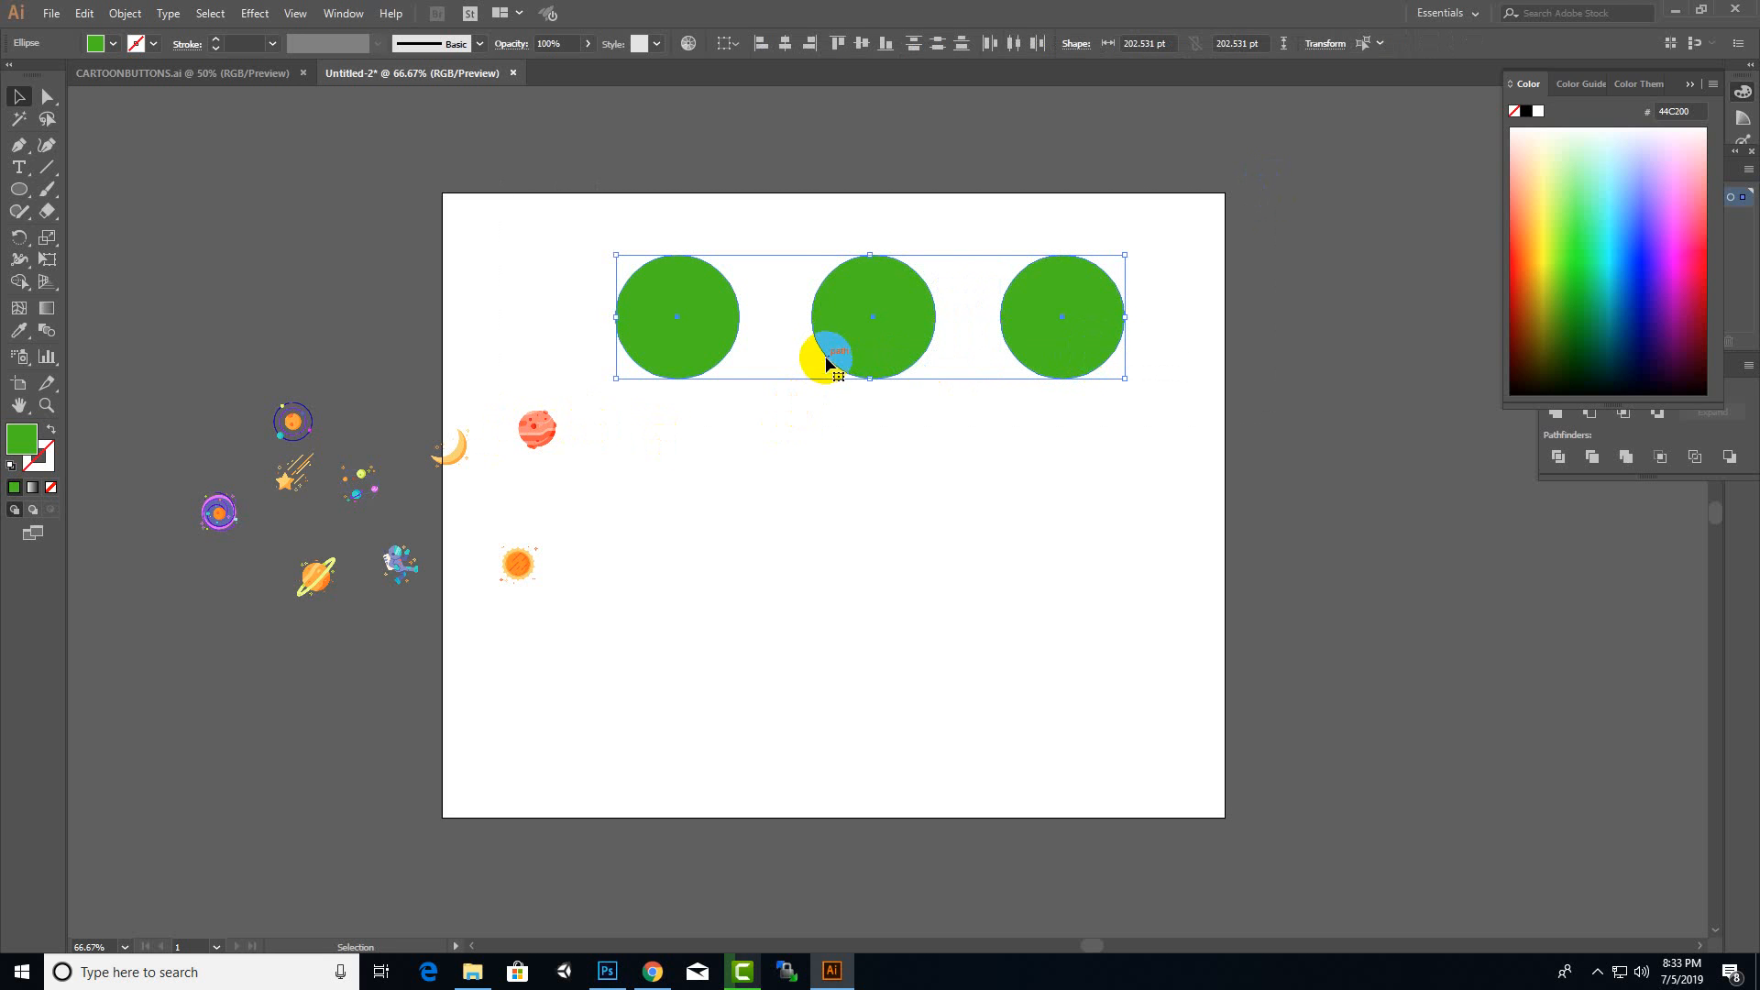
left_click_drag(828, 363, 853, 498)
key("ctrl+d")
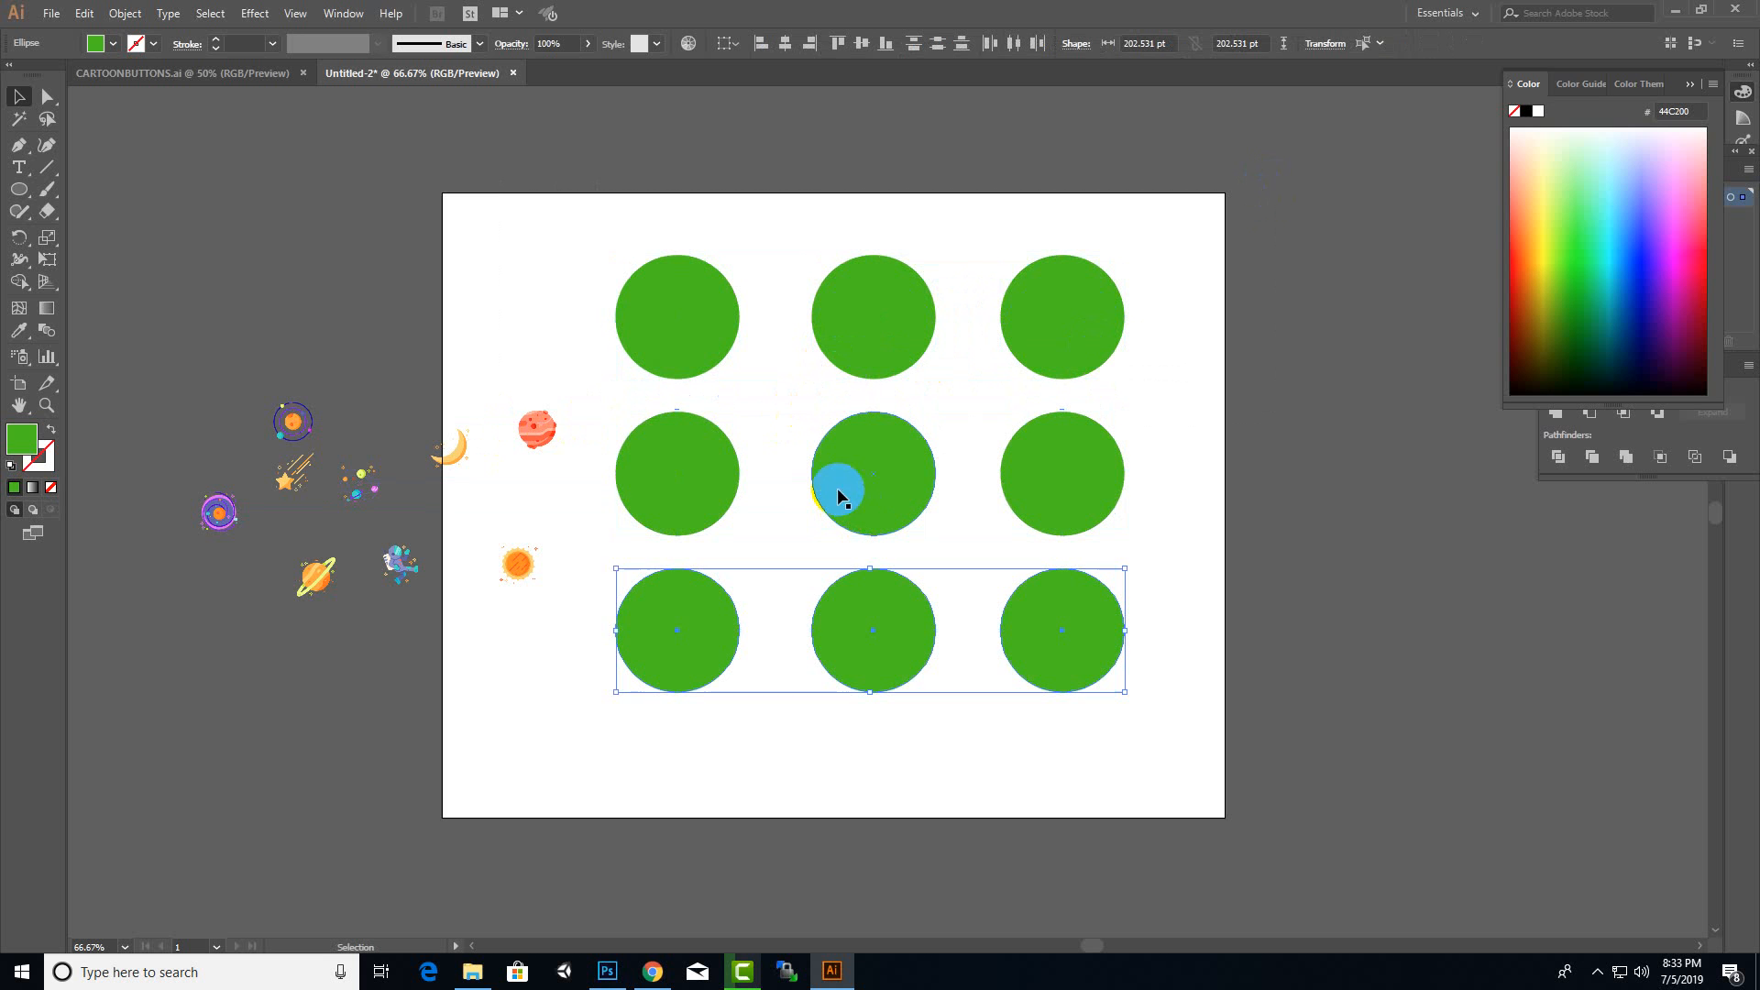
left_click_drag(1323, 98, 608, 744)
left_click(1208, 381)
left_click_drag(1191, 202, 616, 388)
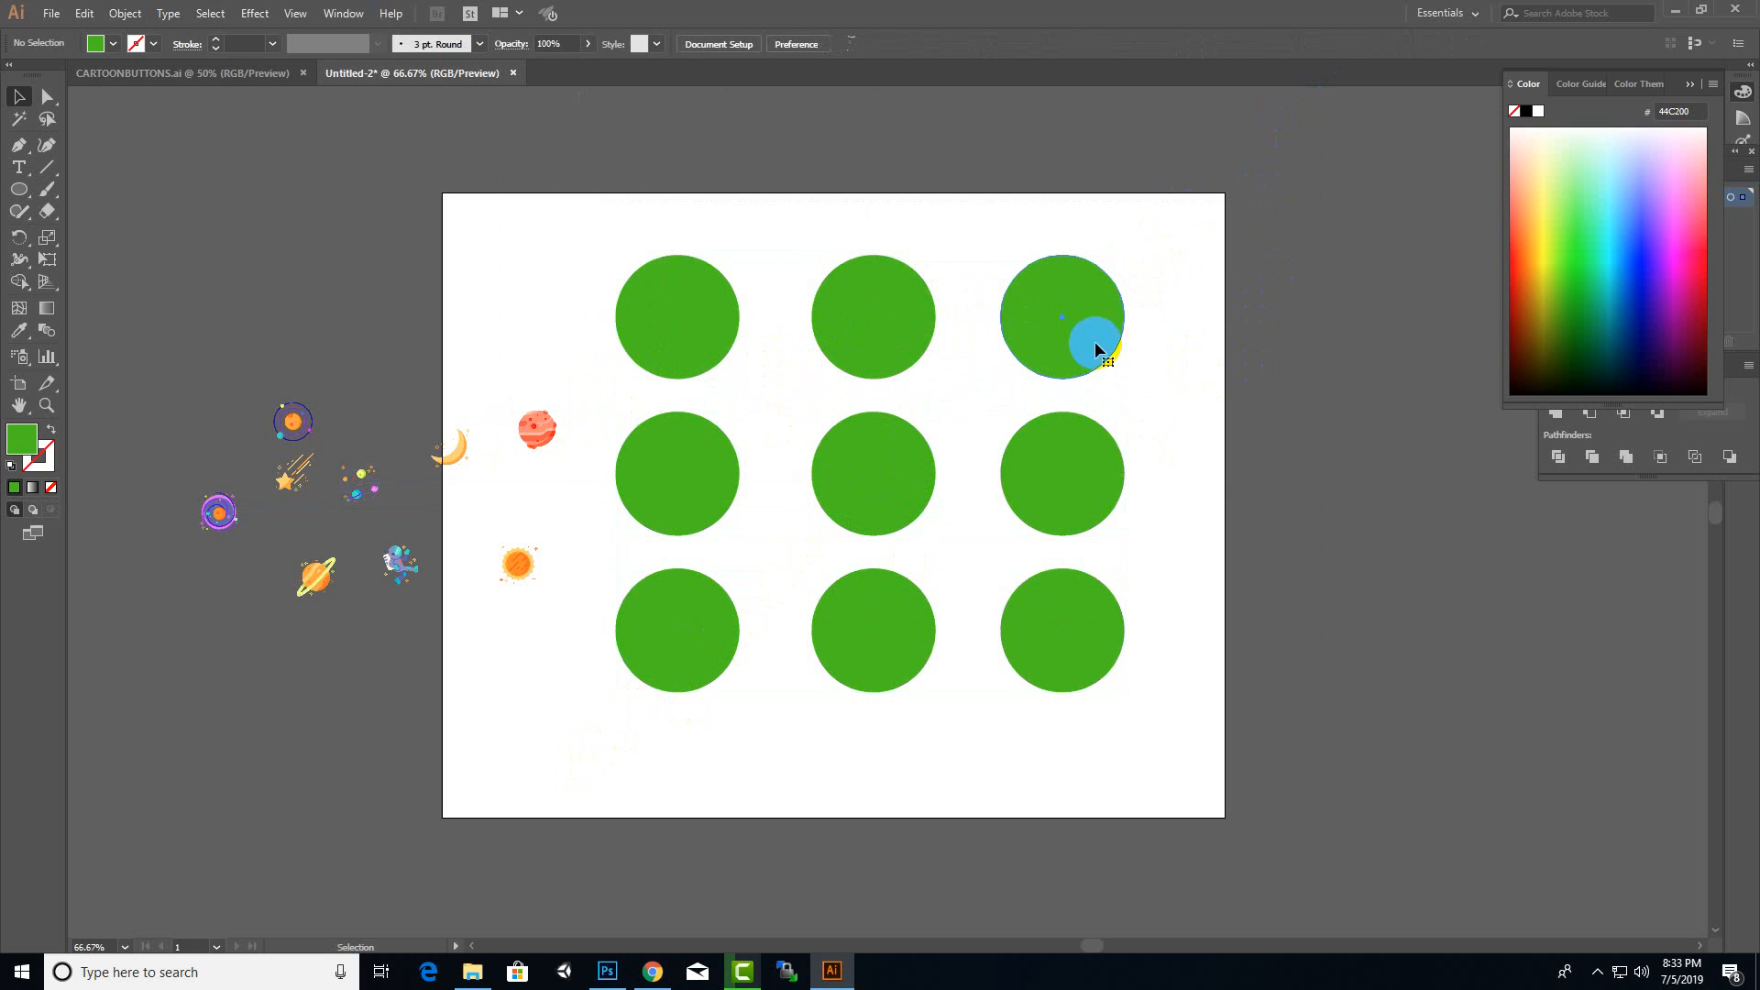
- Copy one green circle above the artboard's upper edge, duplicate it sideways, and repeat the transformation to build a row of six
left_click(1063, 330)
left_click_drag(1097, 341, 681, 188)
left_click(630, 166)
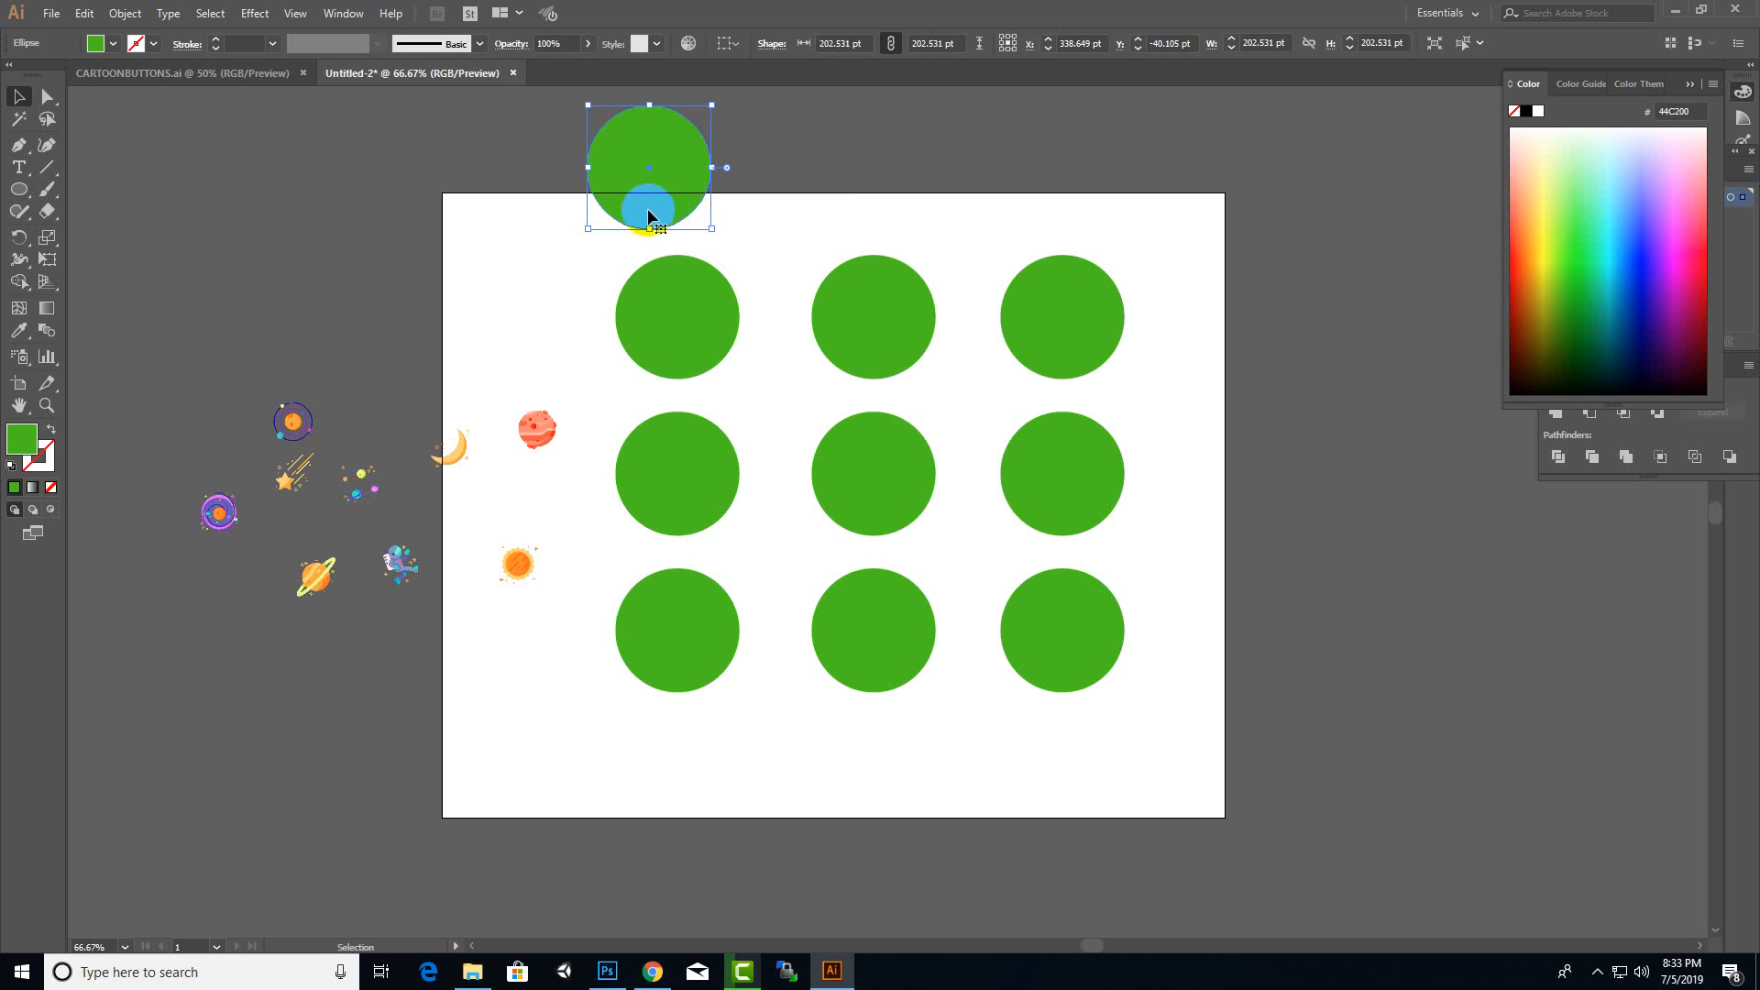
left_click_drag(665, 214, 808, 209)
key("a")
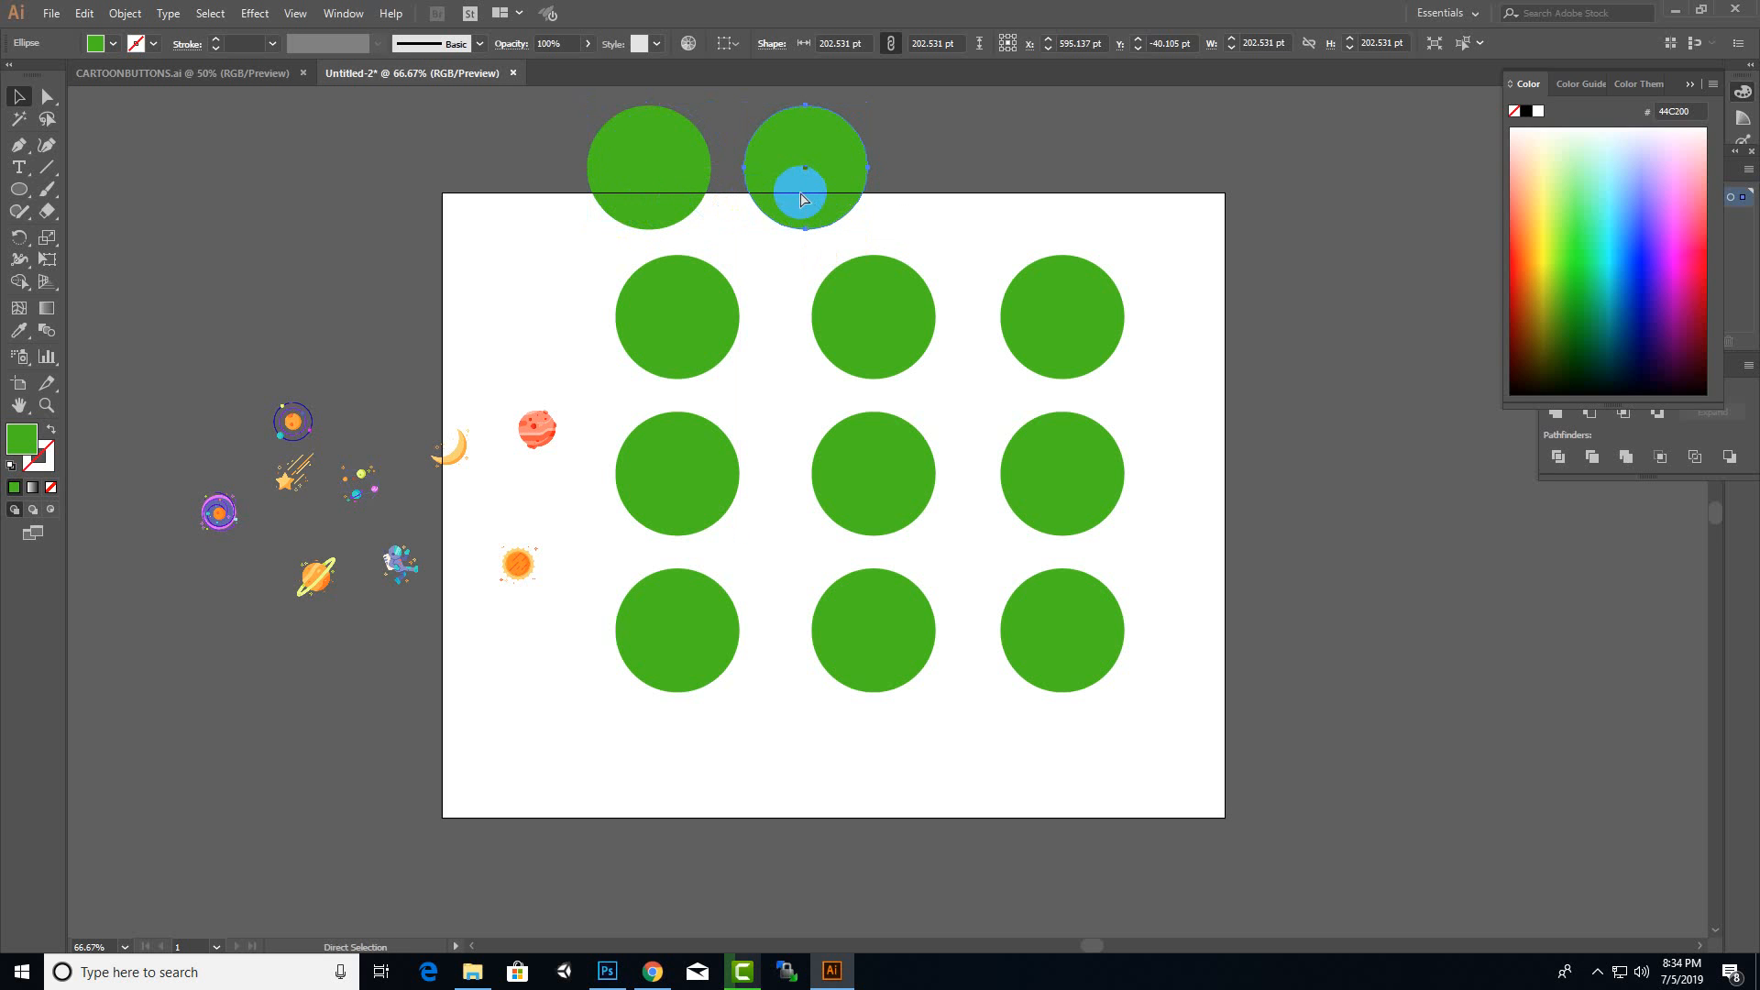
key("ctrl+d")
key("ctrl+d")
key("ctrl+d")
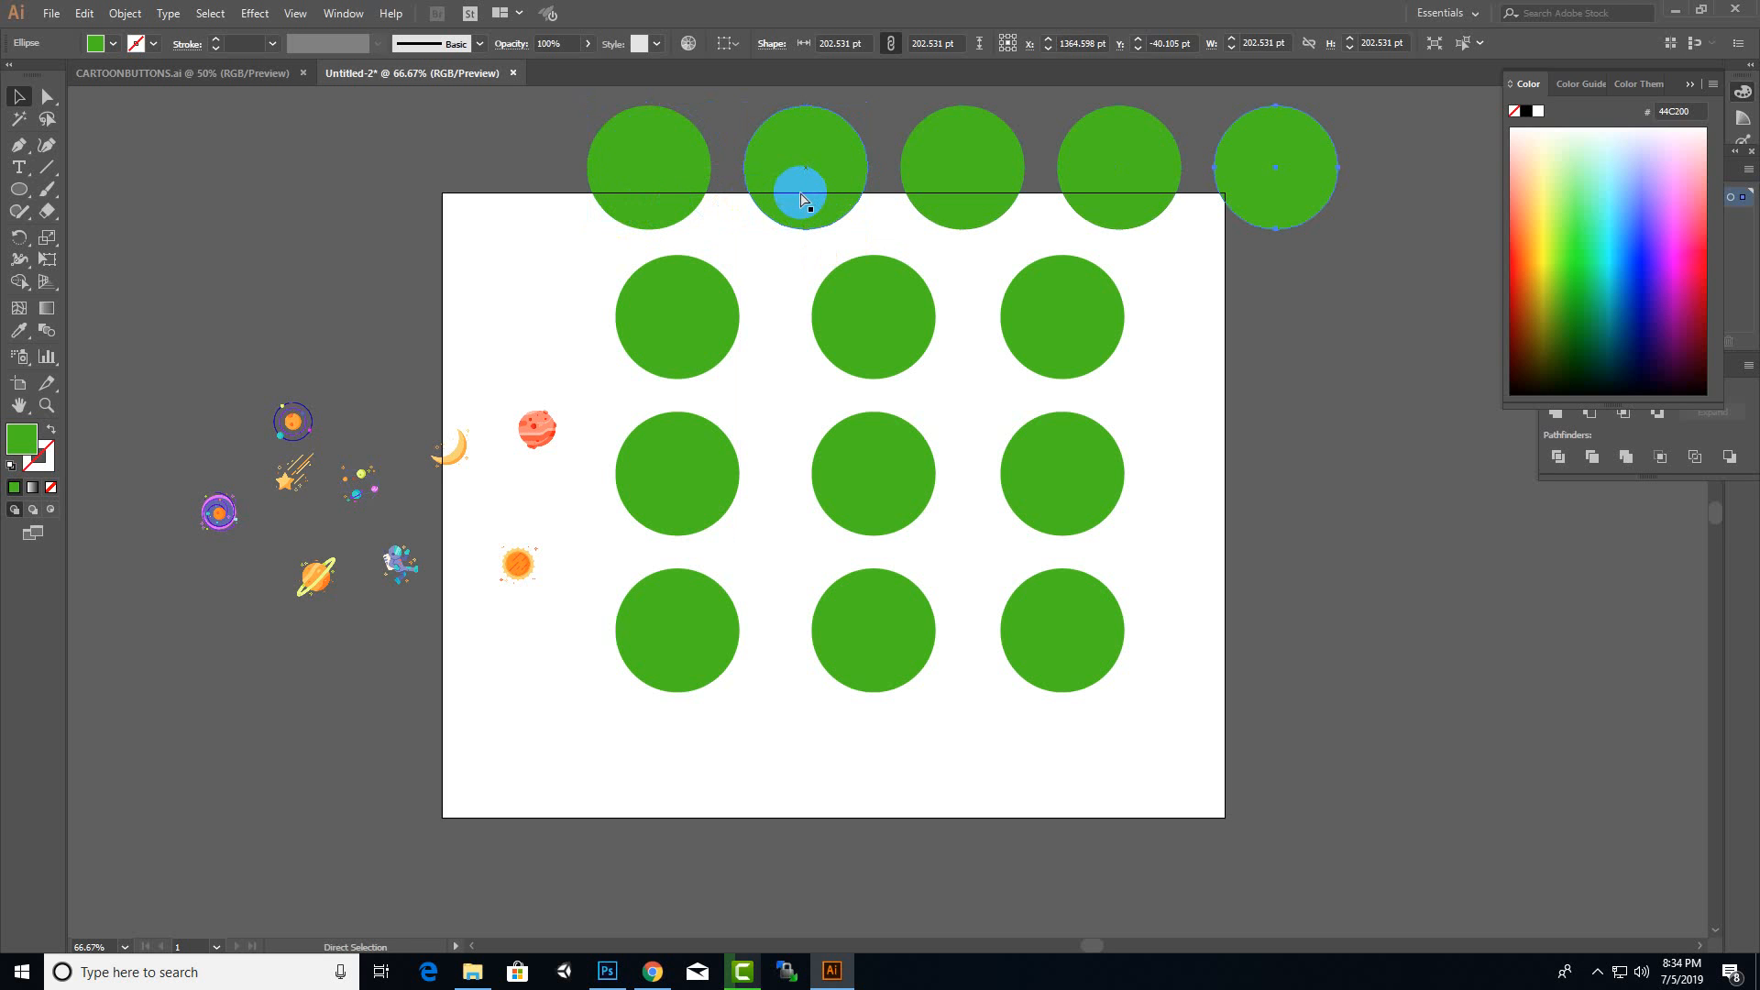
key("ctrl+d")
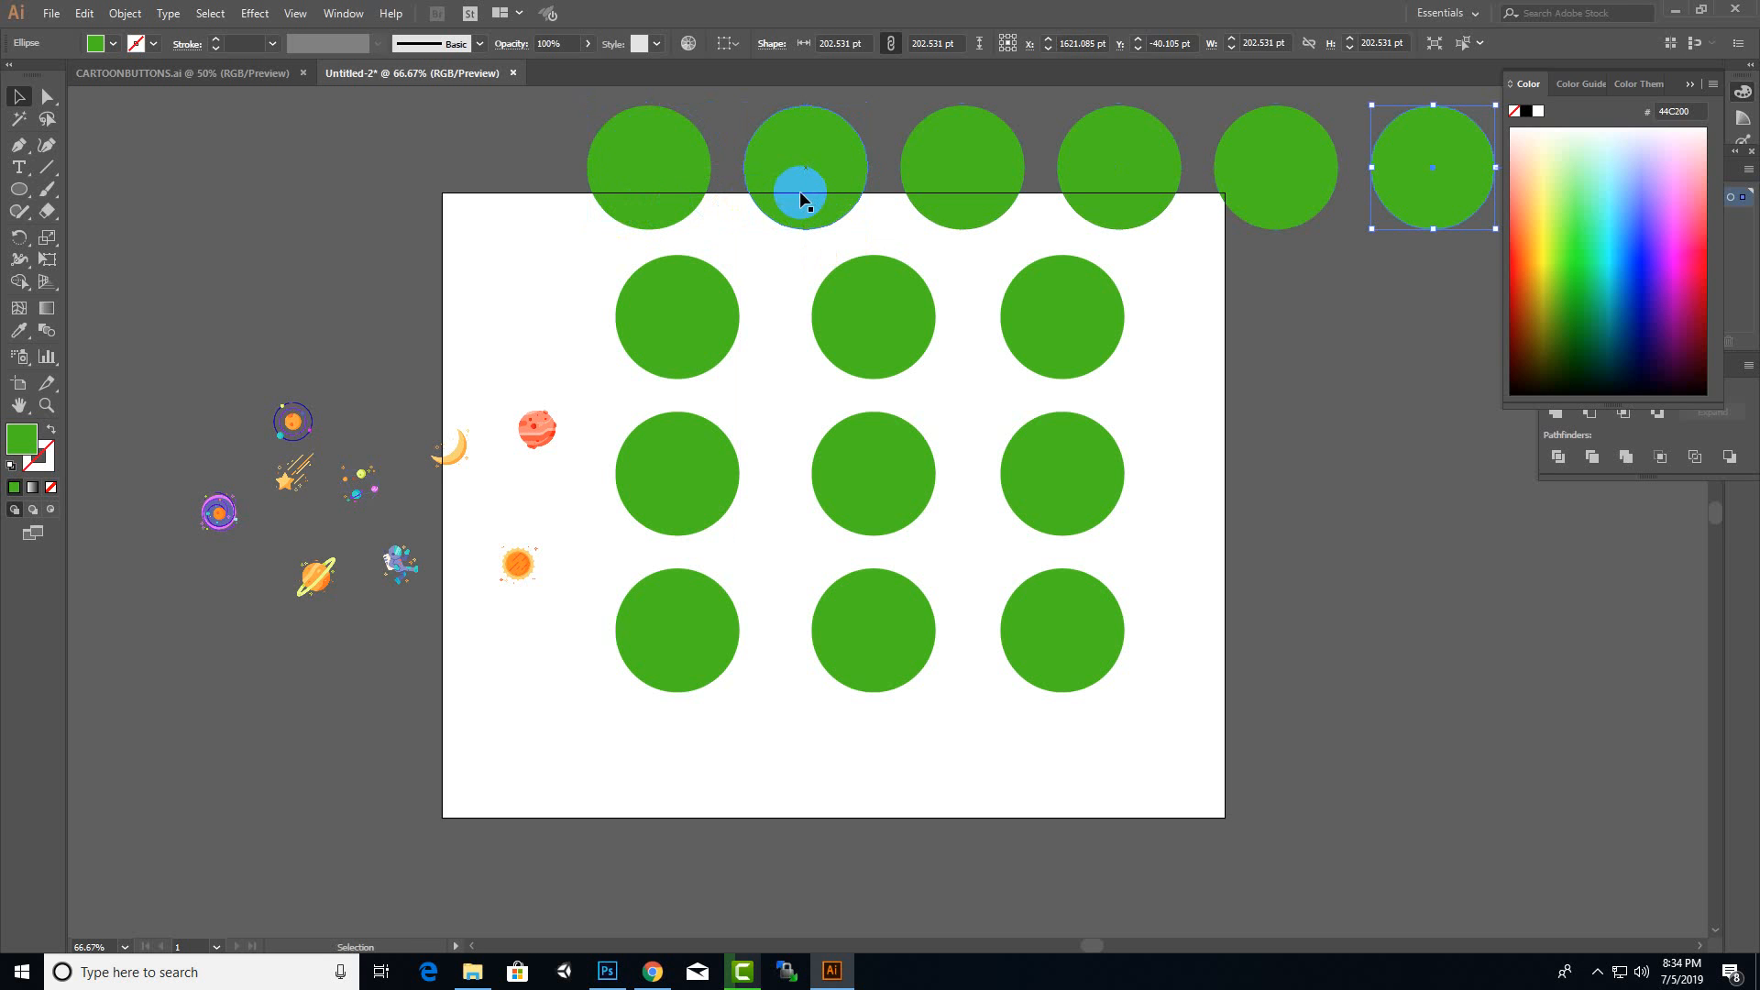
- Undo the extra circle copies above the artboard, leaving only the three-by-three grid
key("ctrl+z")
key("ctrl+z")
key("ctrl+z")
key("ctrl+z")
key("ctrl+z")
key("ctrl+z")
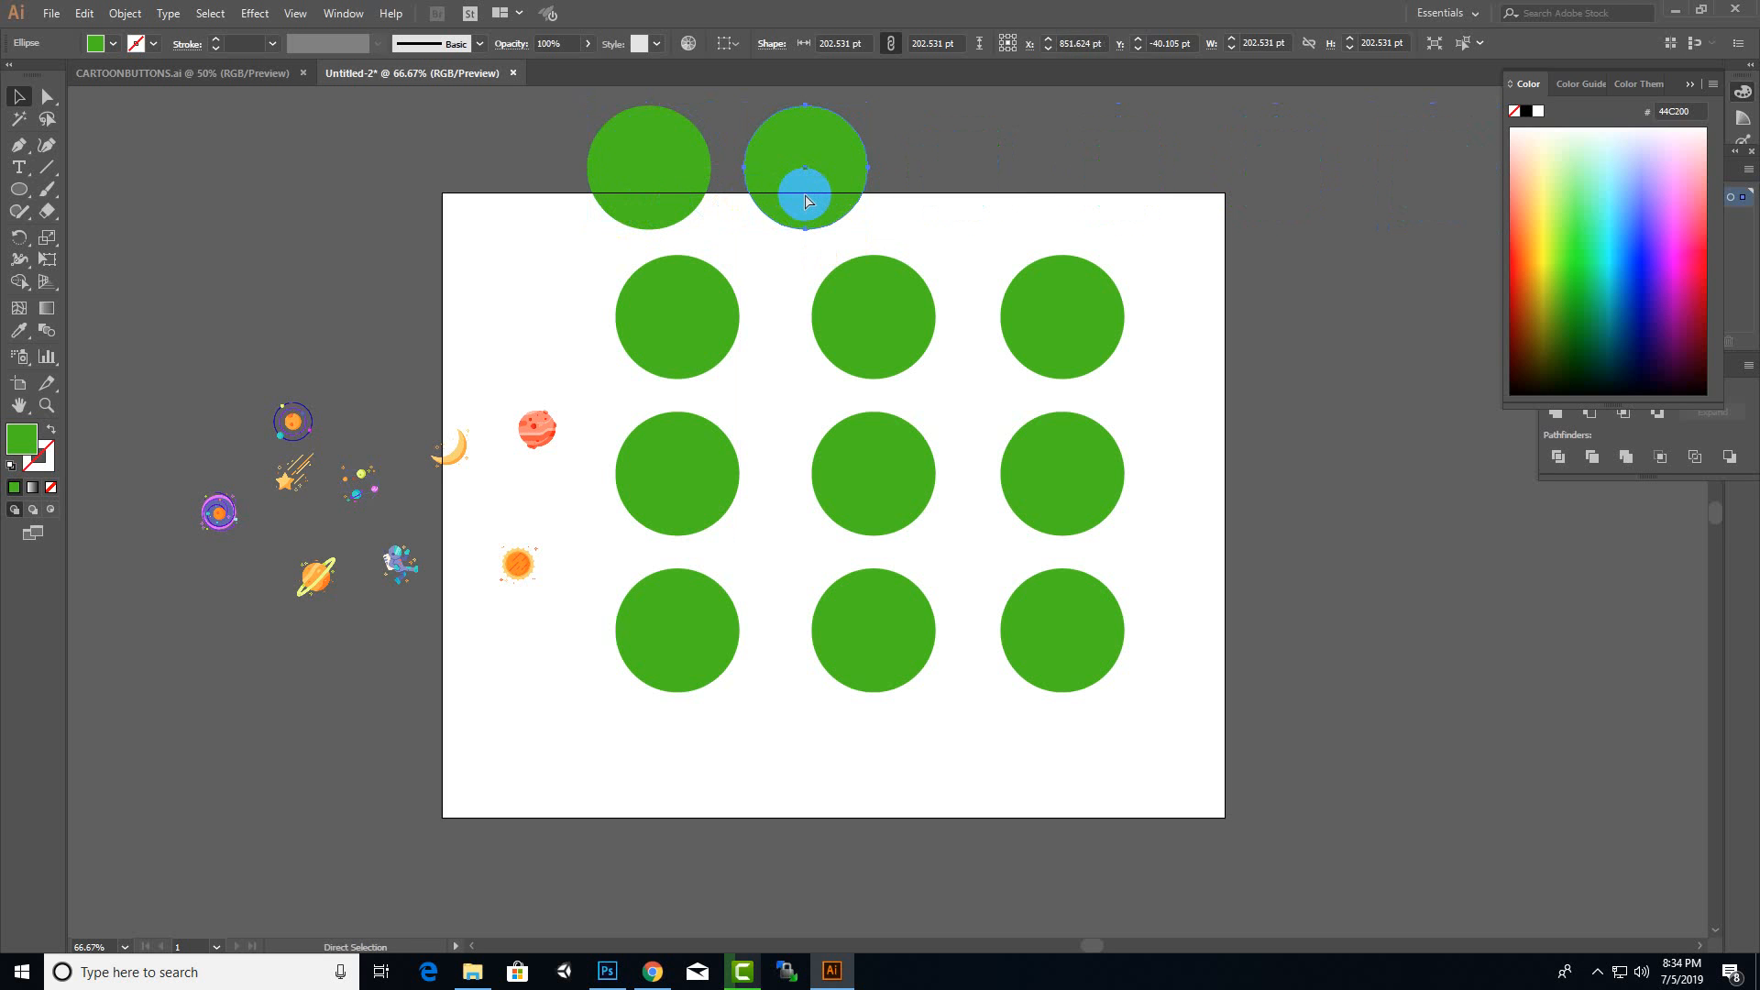
left_click(1167, 184)
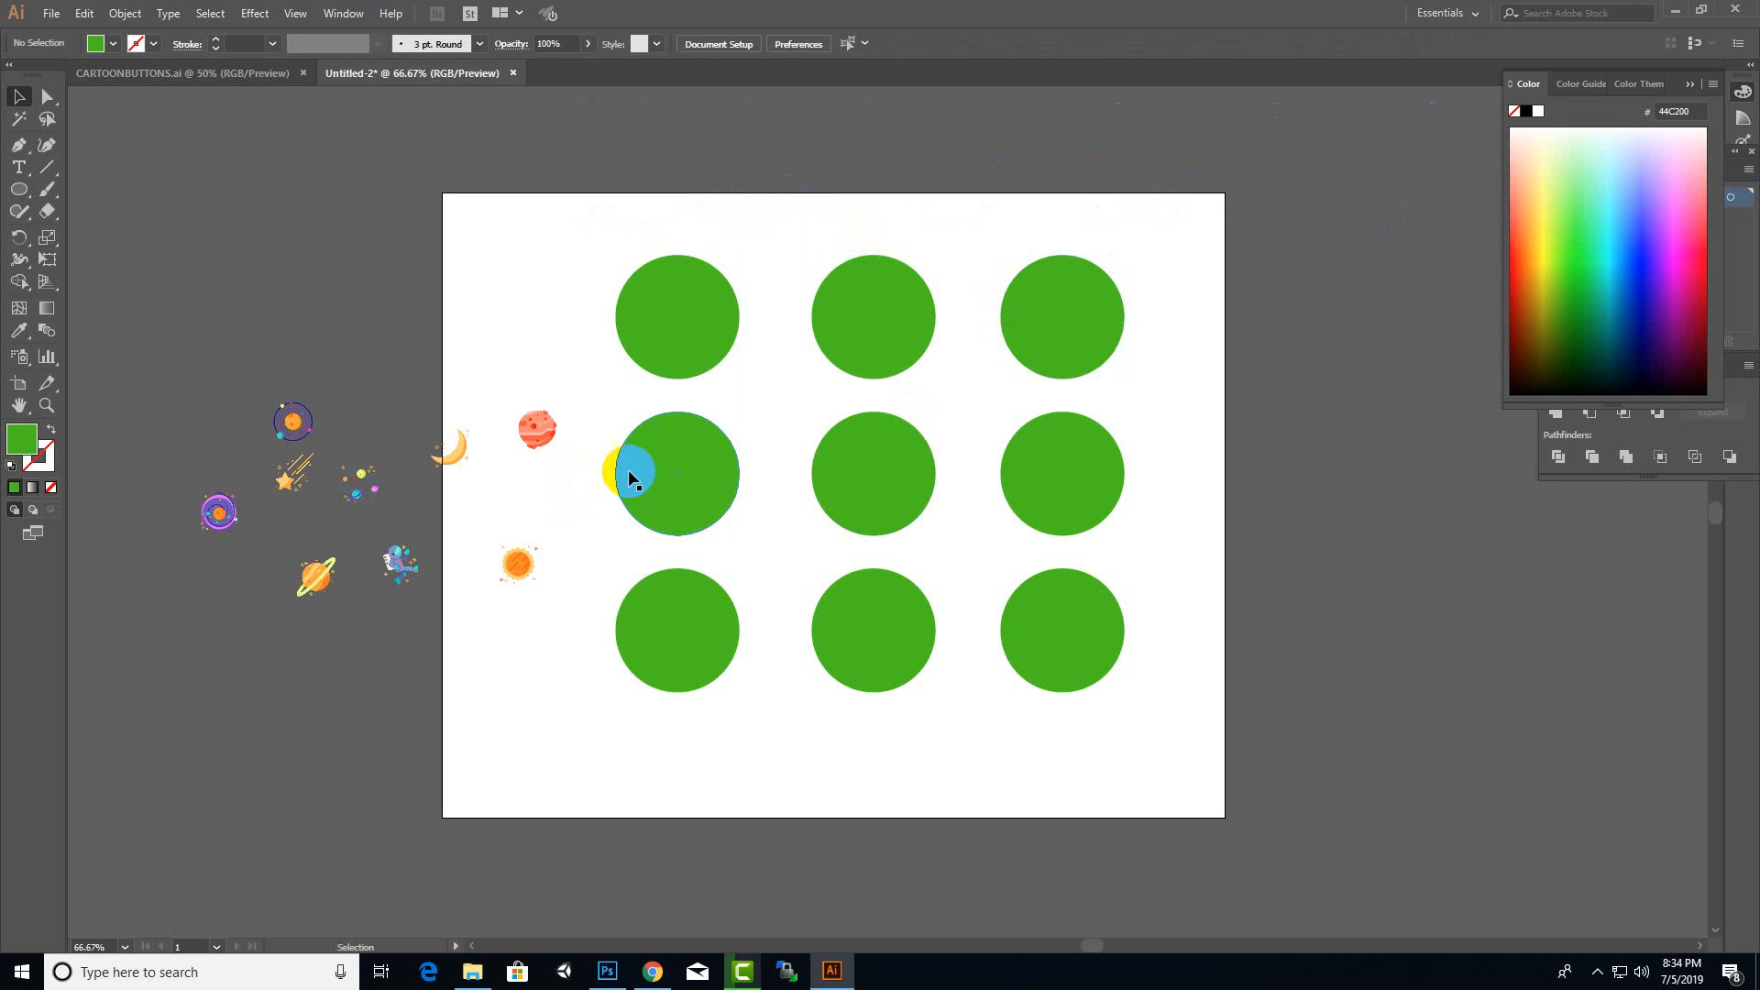
- Fill the middle circle of the grid's top row with blue 0046C1
left_click(871, 342)
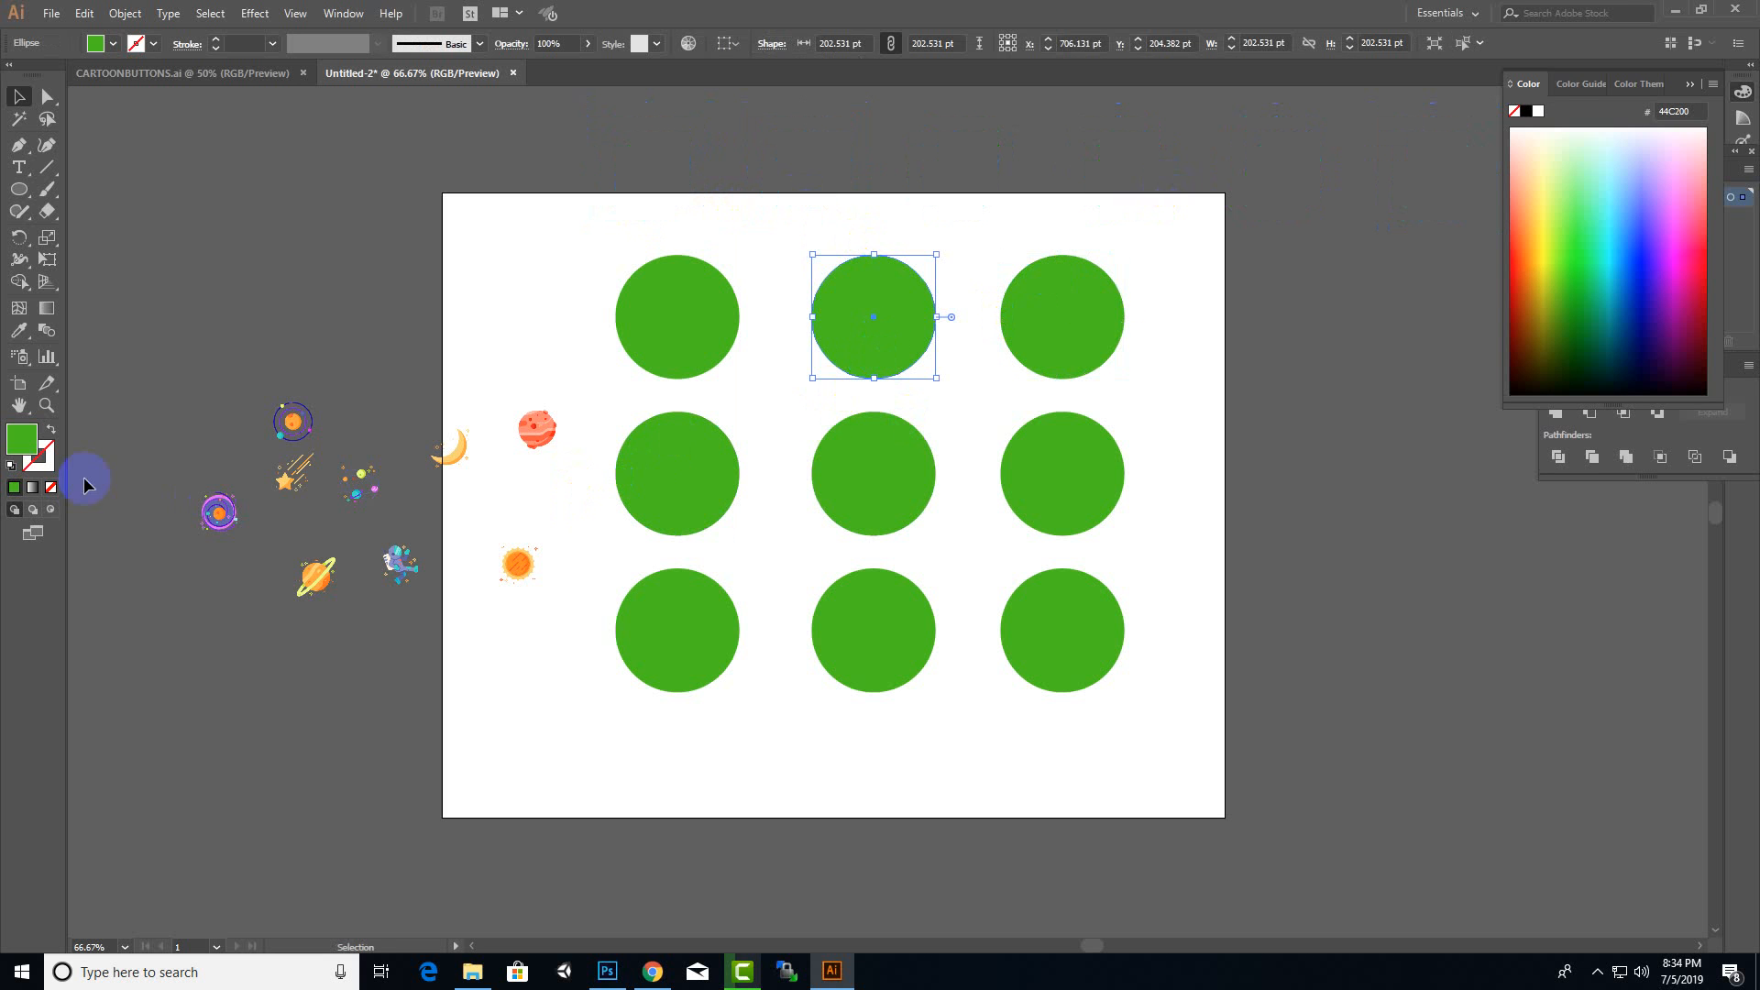
double_click(19, 447)
left_click(898, 451)
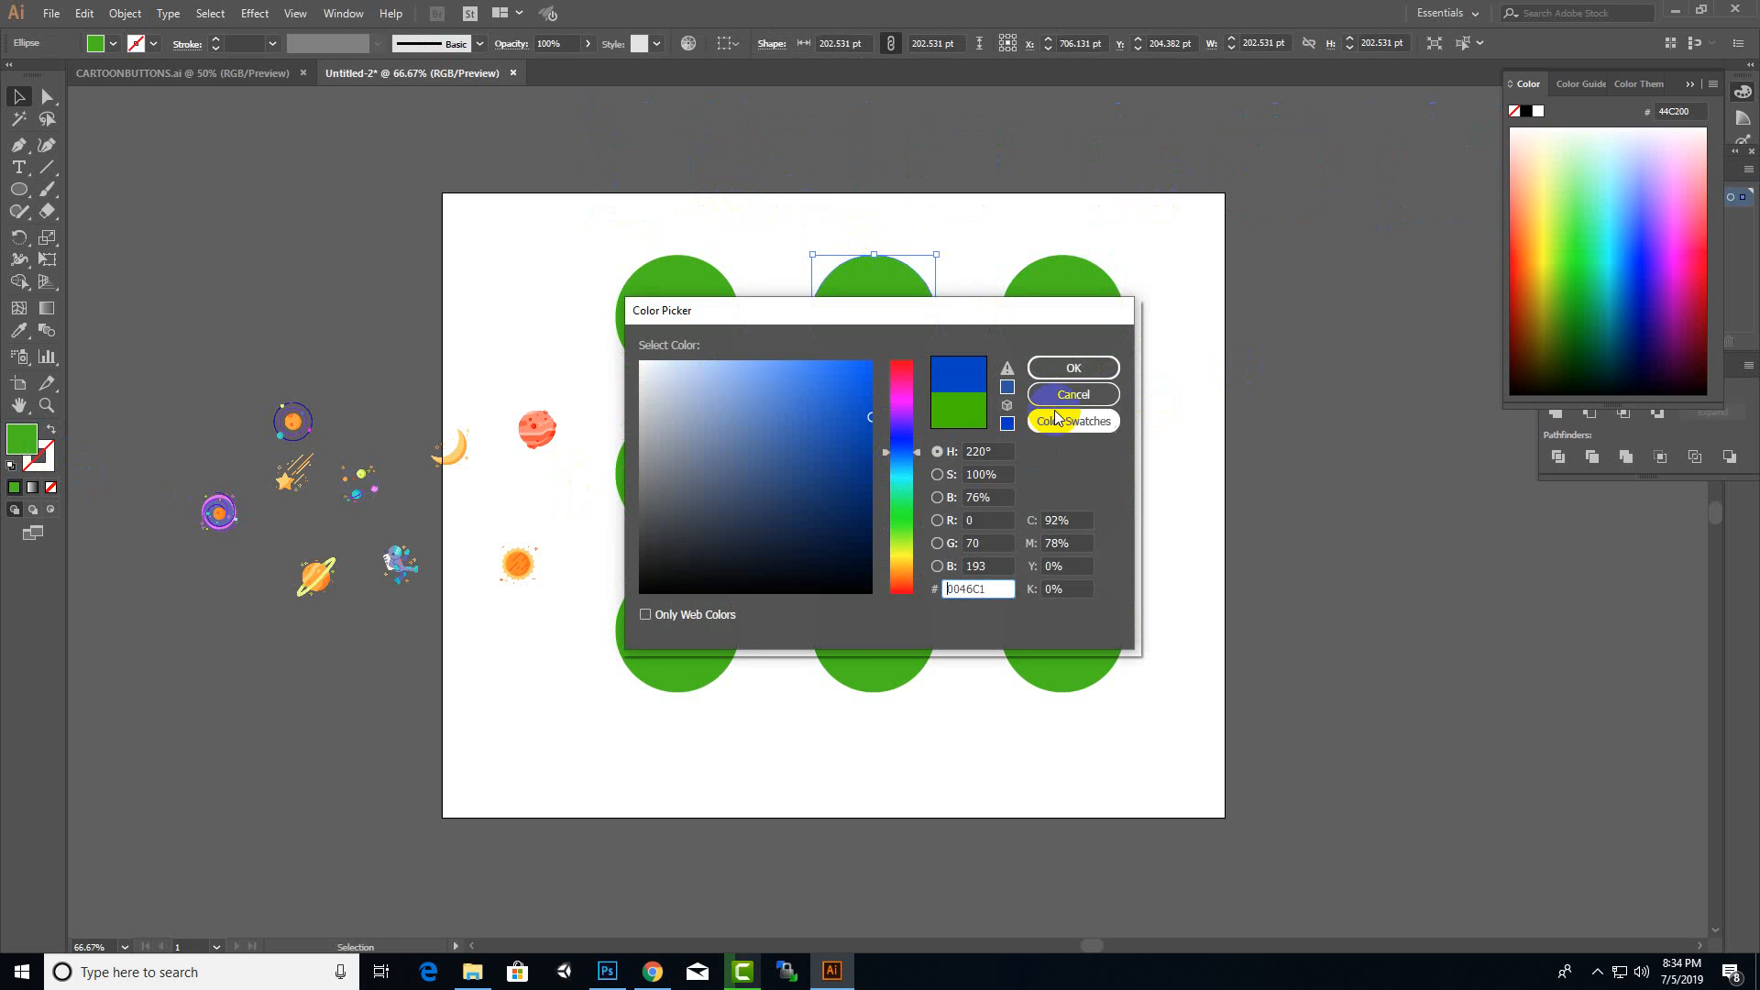
left_click(1074, 368)
- Fill the third circle of the top row with orange sampled from the shooting star image using the Eyedropper
left_click(1104, 347)
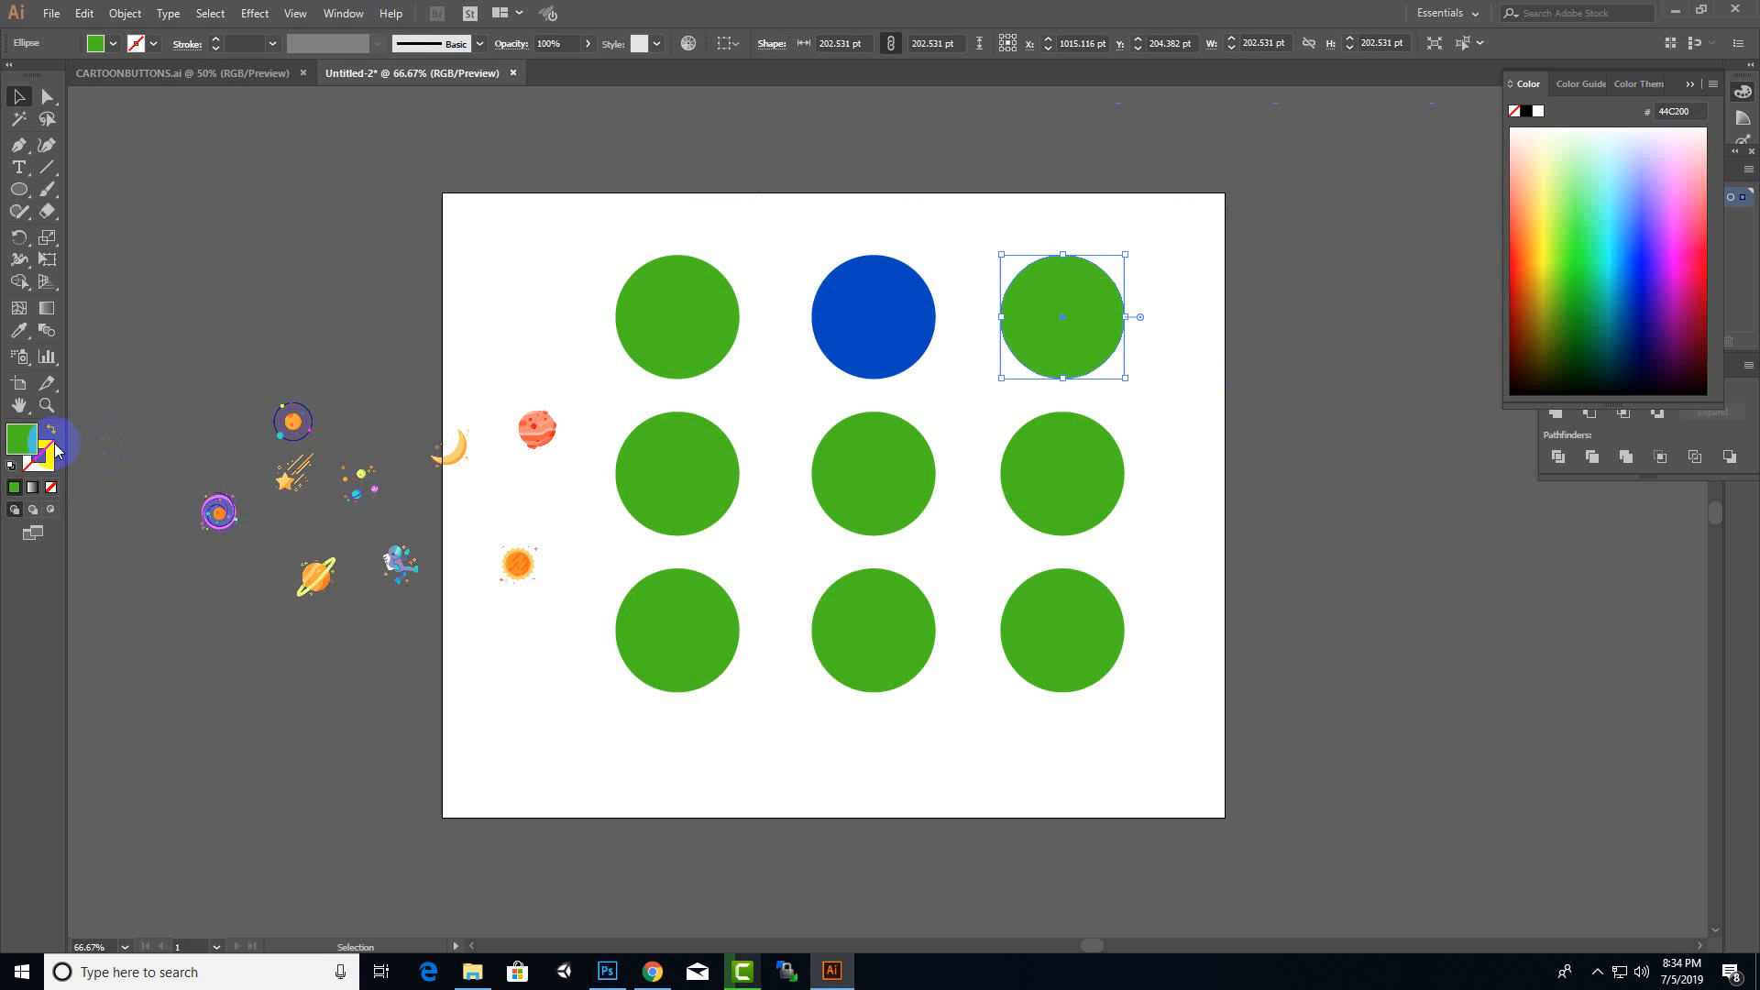
left_click(19, 331)
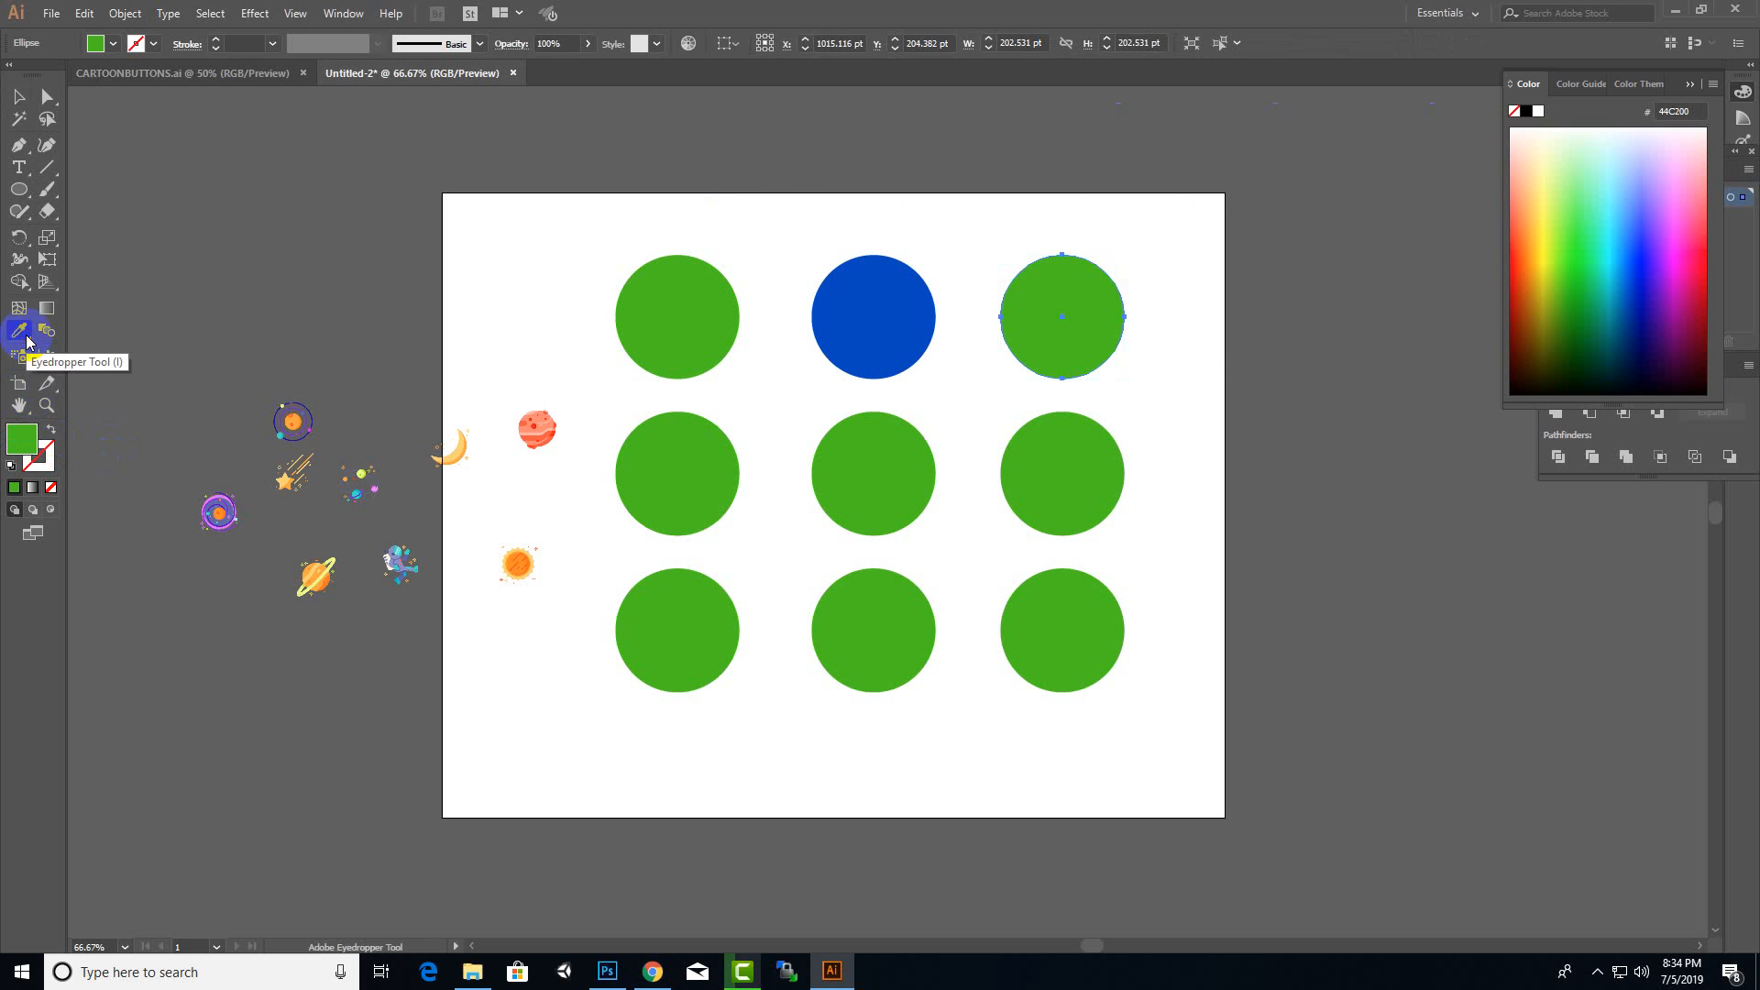
left_click(284, 484)
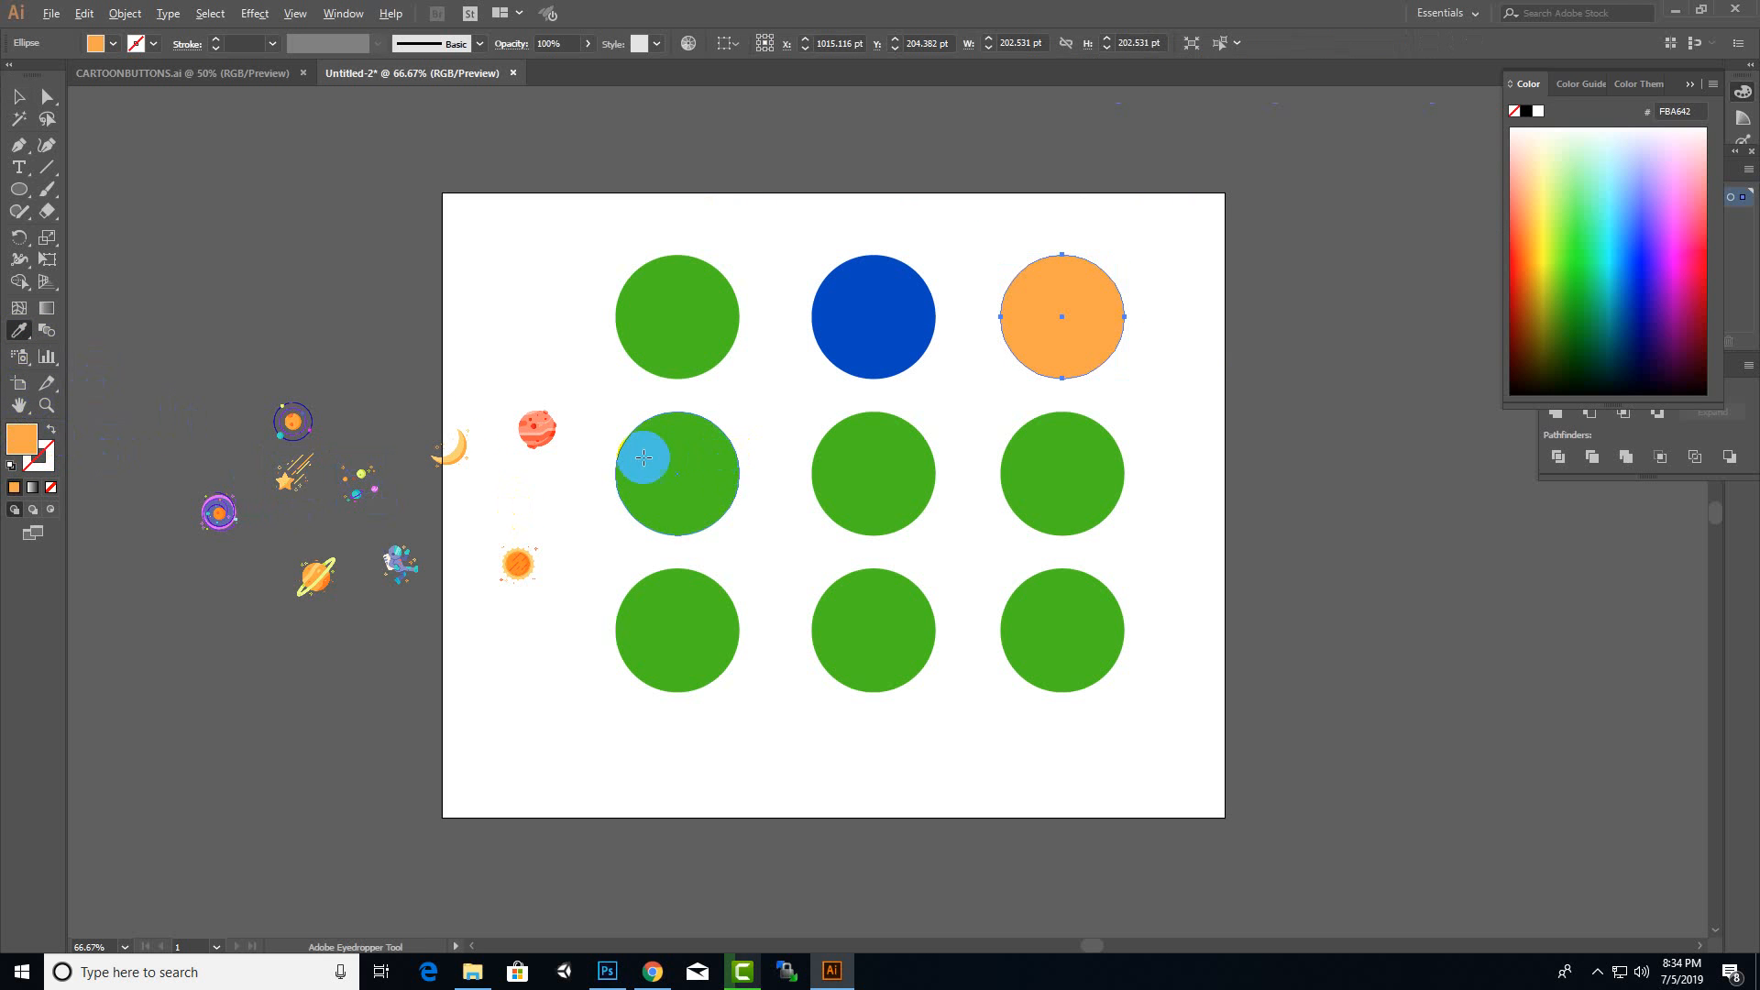
- Fill the first circle of the top row with the muted purple sampled from the purple galaxy image
scroll(311, 453, "up", 2)
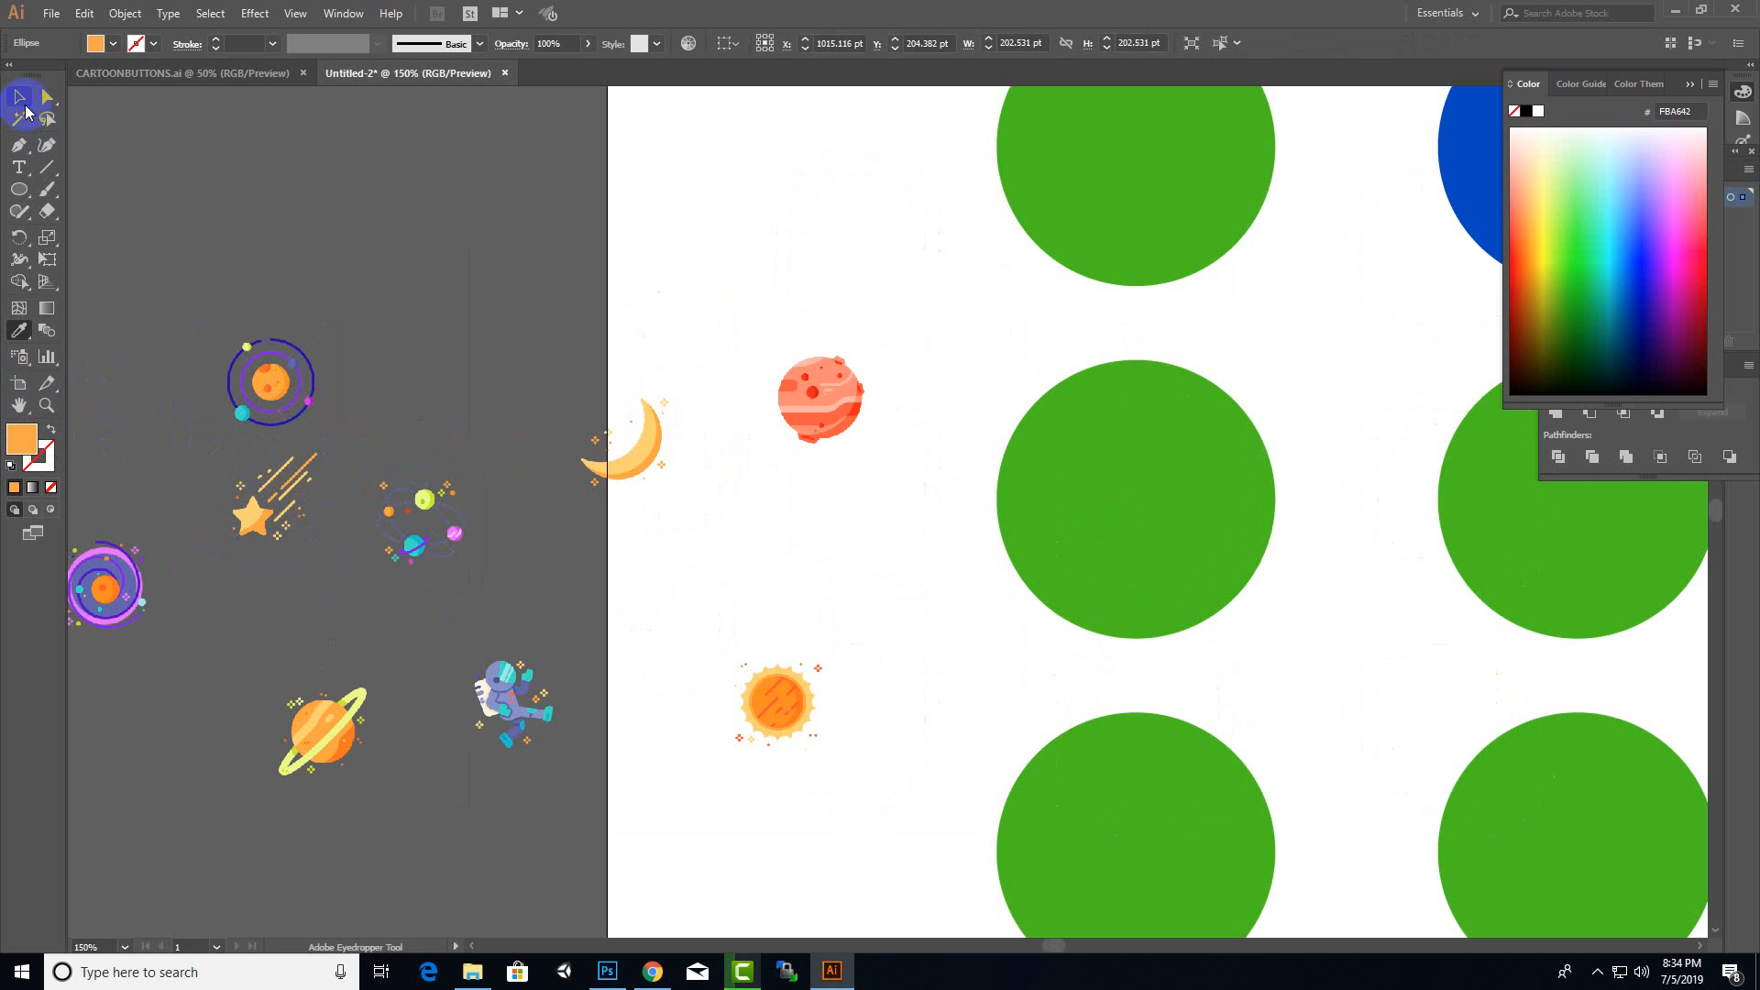
left_click(20, 97)
left_click(1061, 208)
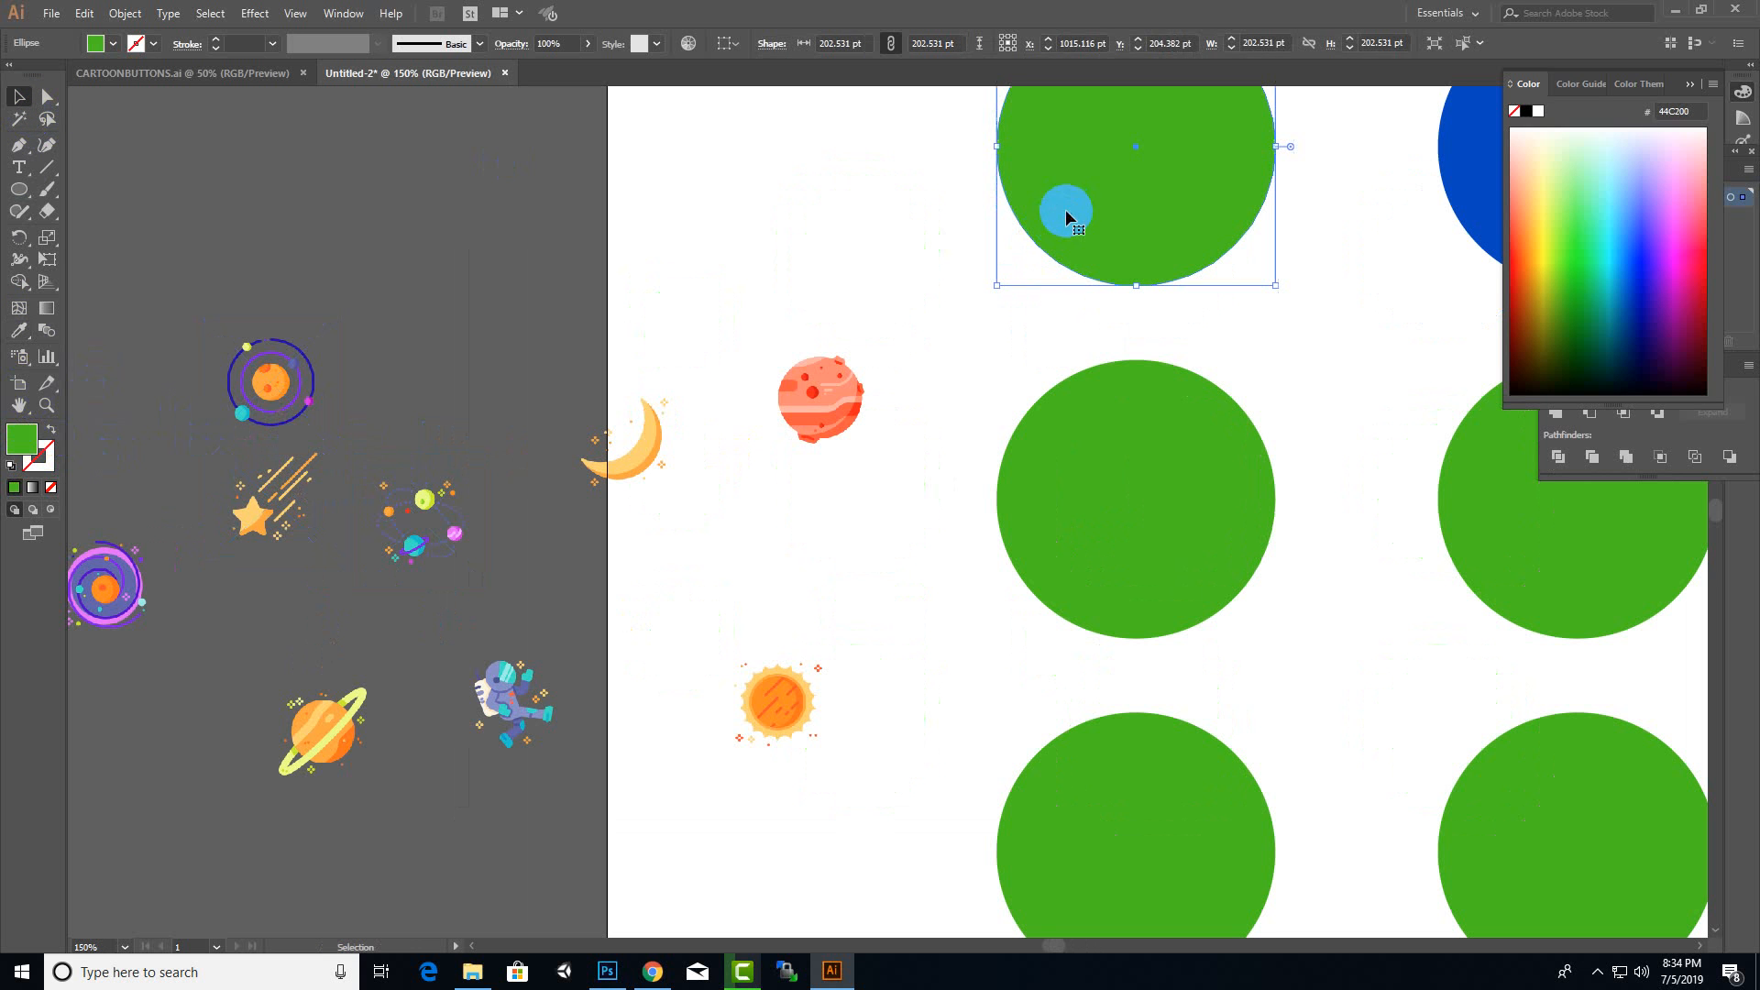
left_click(19, 330)
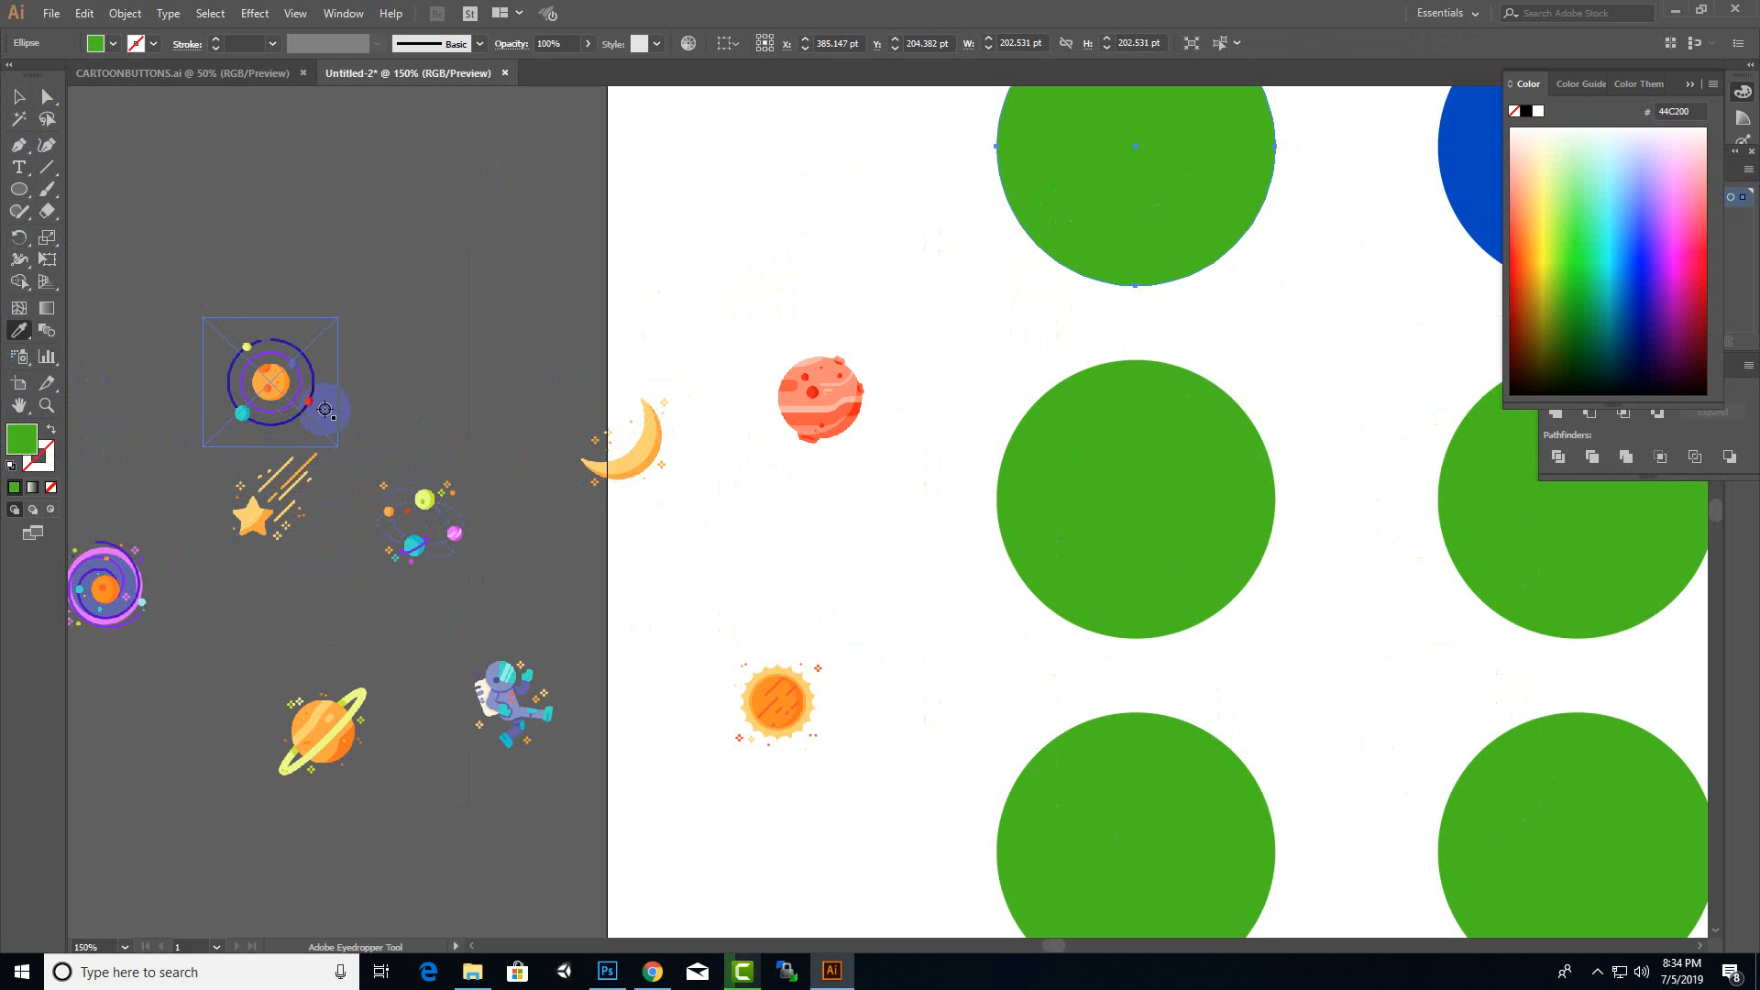
left_click(127, 579)
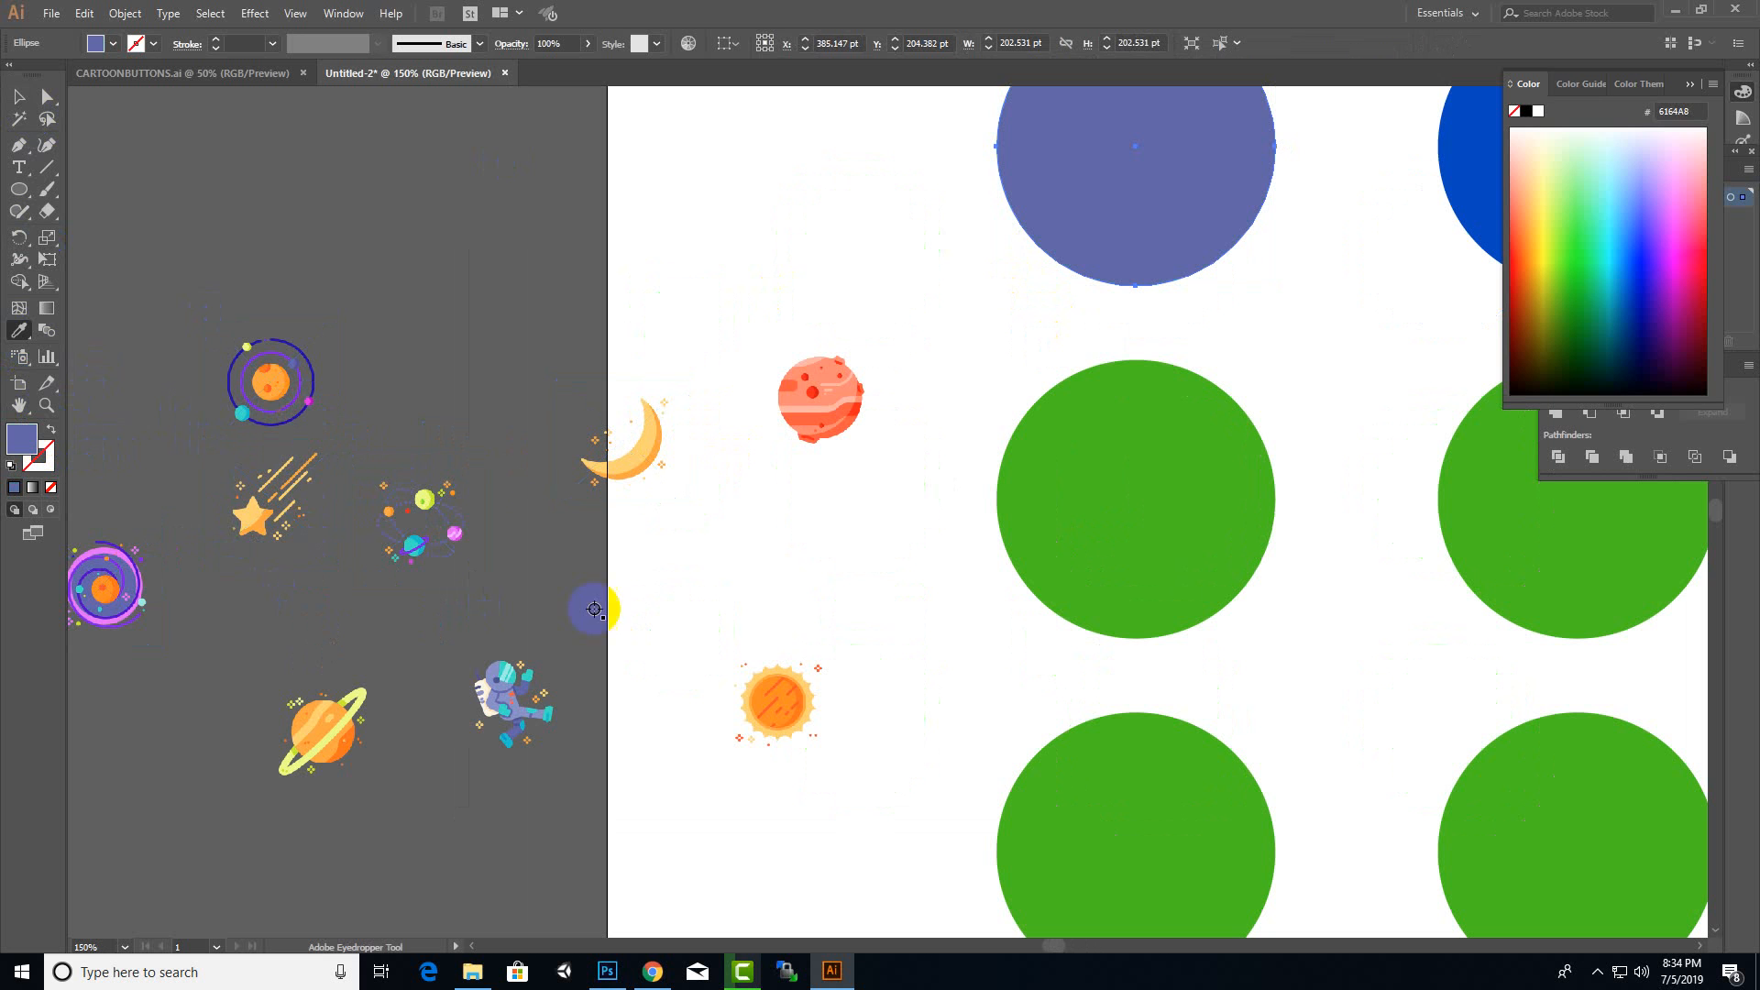
- Recolor the middle circle of the top row with the light turquoise sampled from the astronaut's helmet
left_click(20, 96)
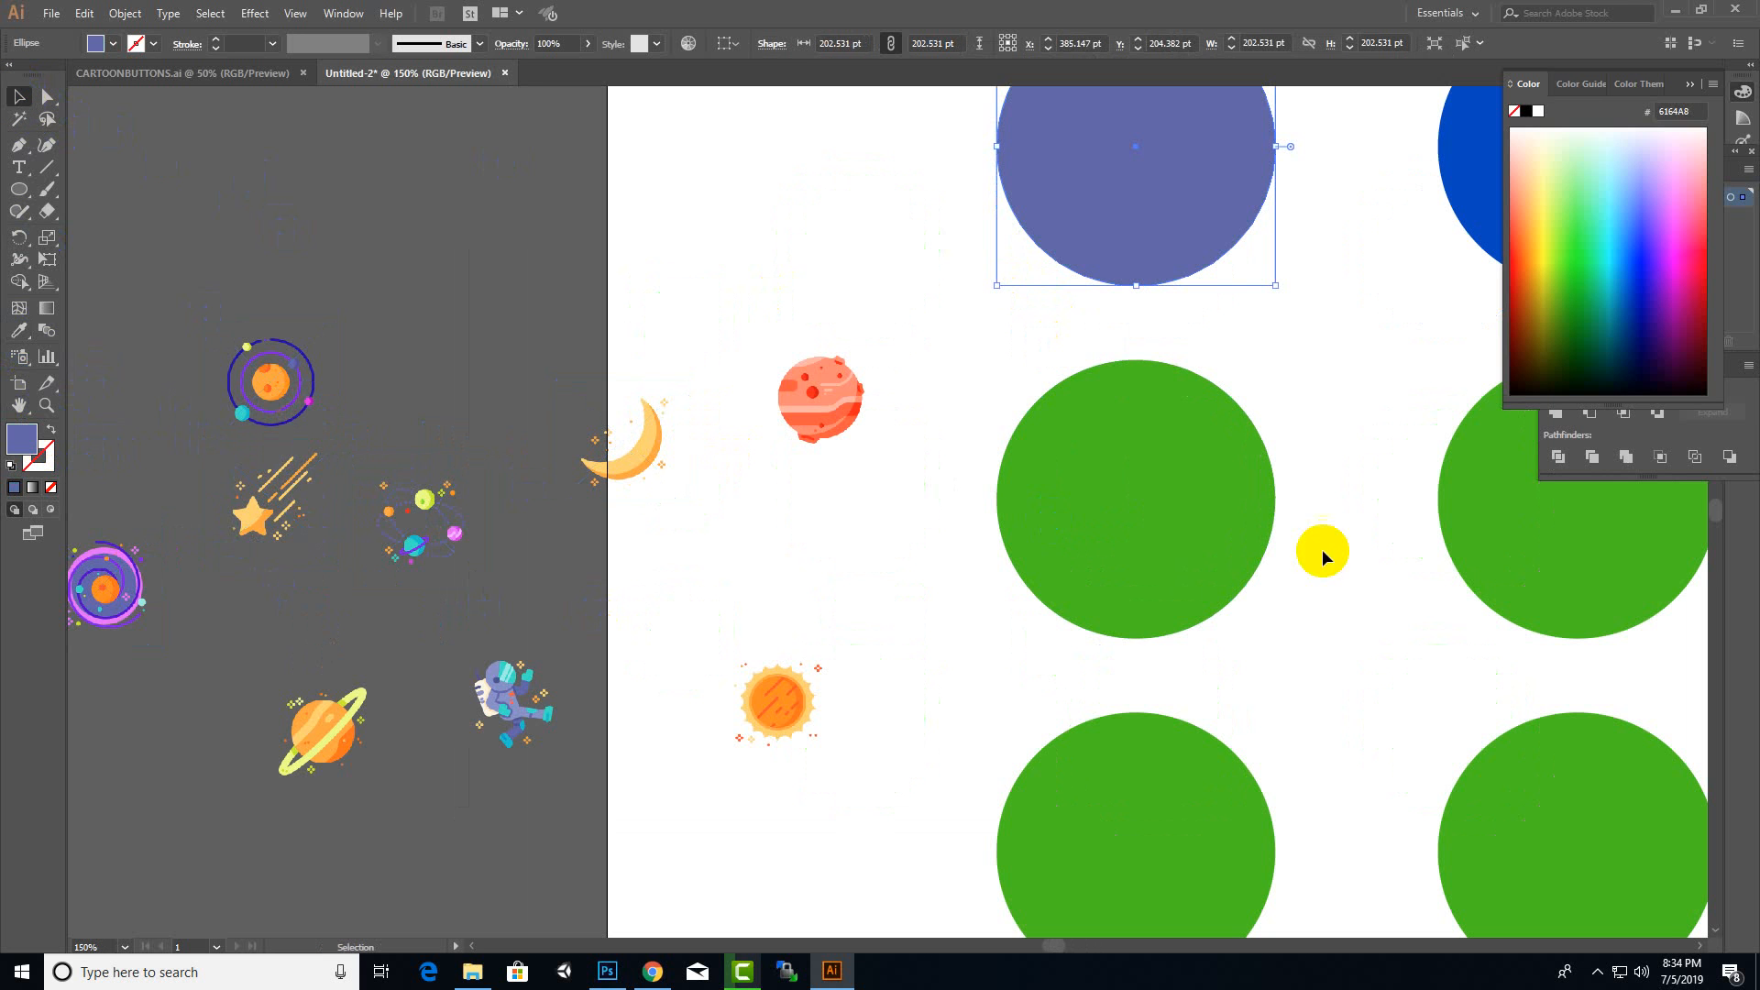
scroll(678, 544, "down", 2)
left_click(1063, 367)
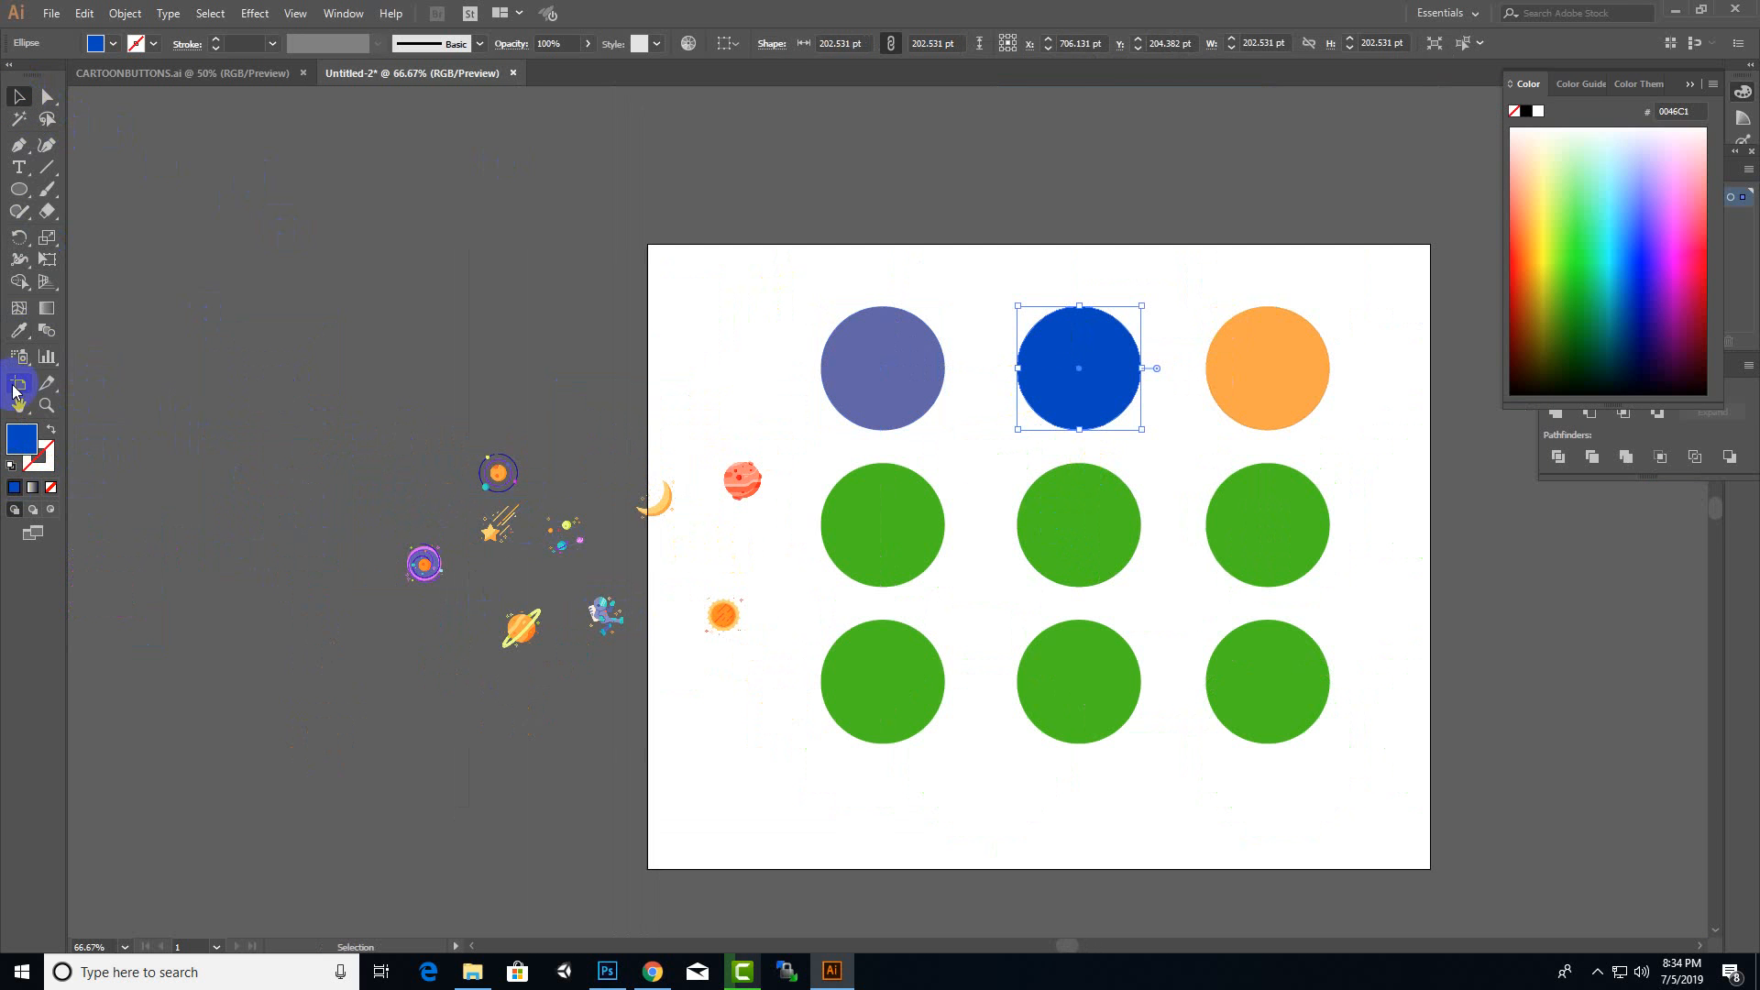
left_click(32, 325)
scroll(597, 615, "up", 1)
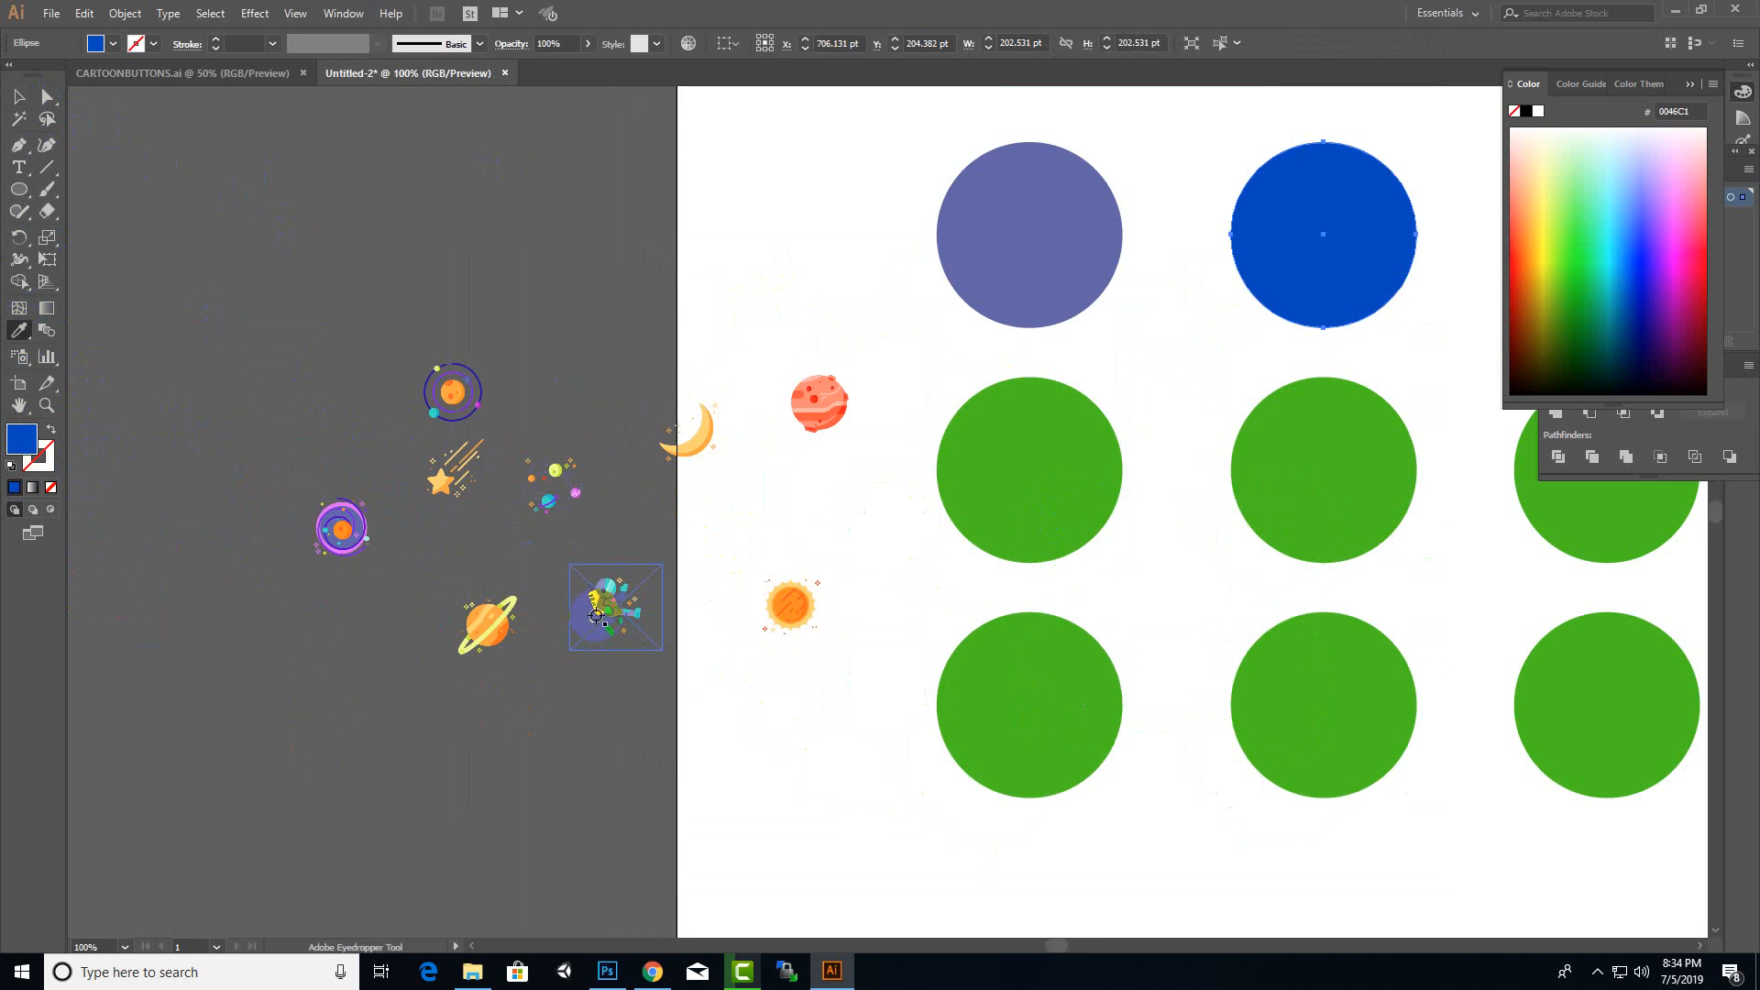
left_click(611, 585)
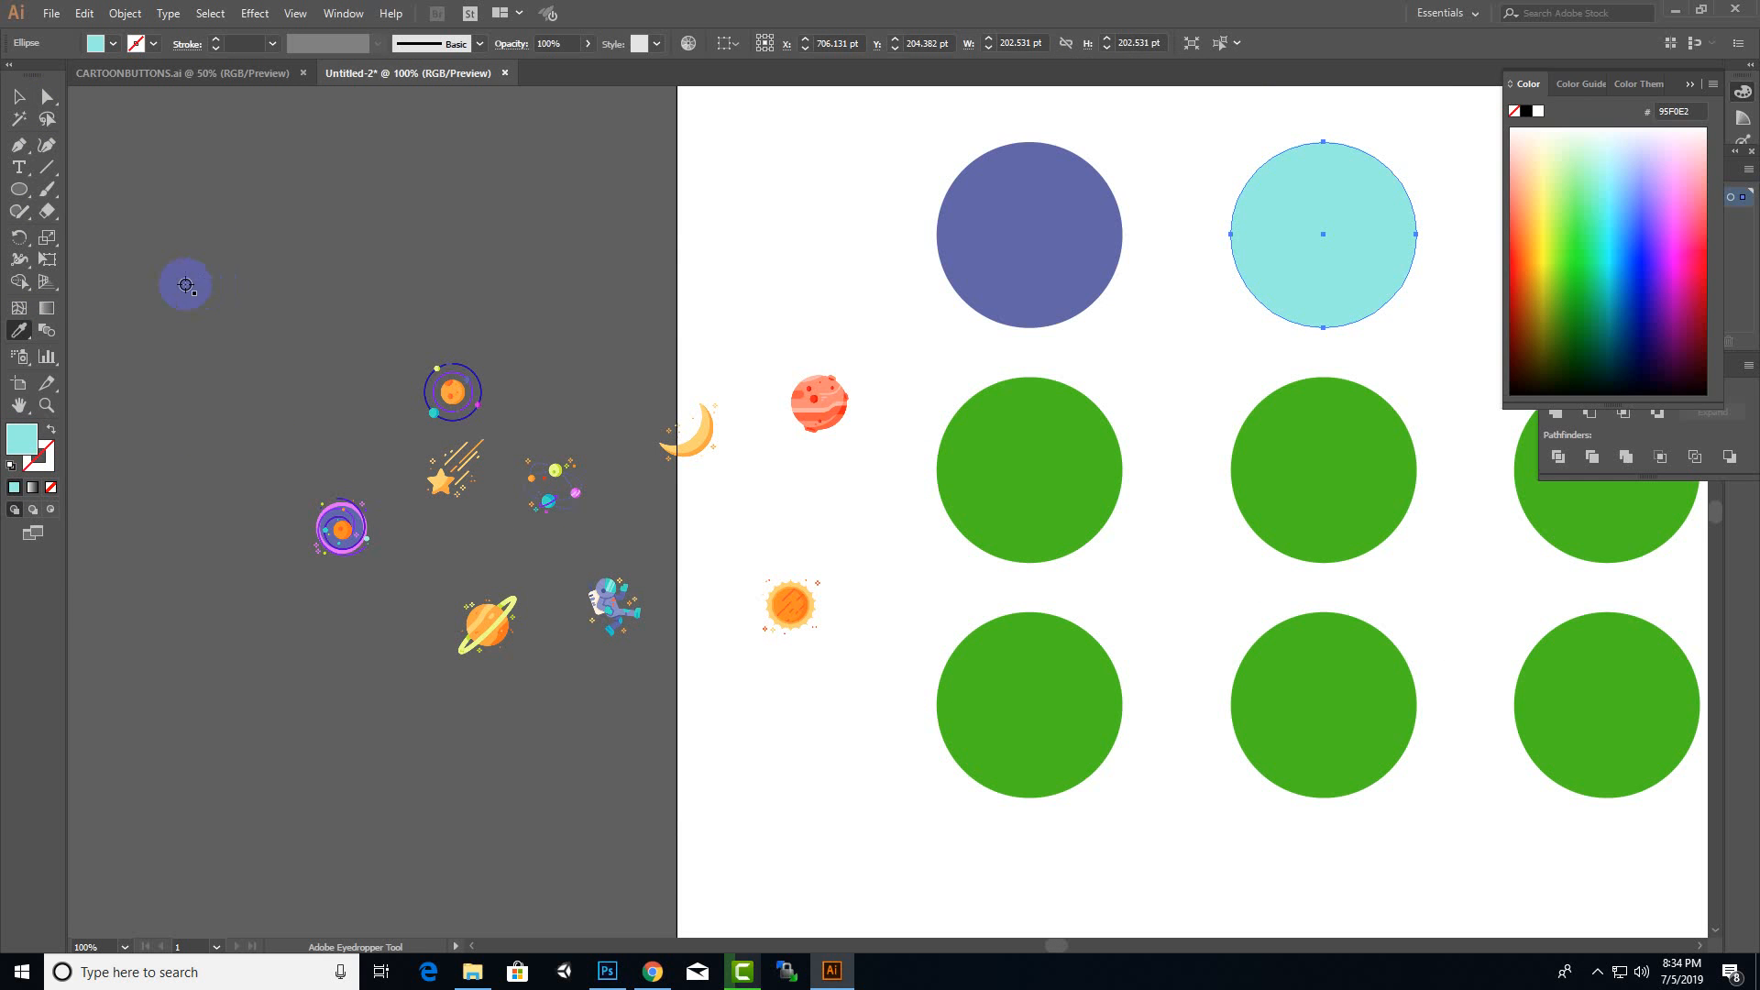
- Fill the first circle of the middle row with the orange-red sampled from the red planet image
left_click(19, 96)
left_click(1031, 513)
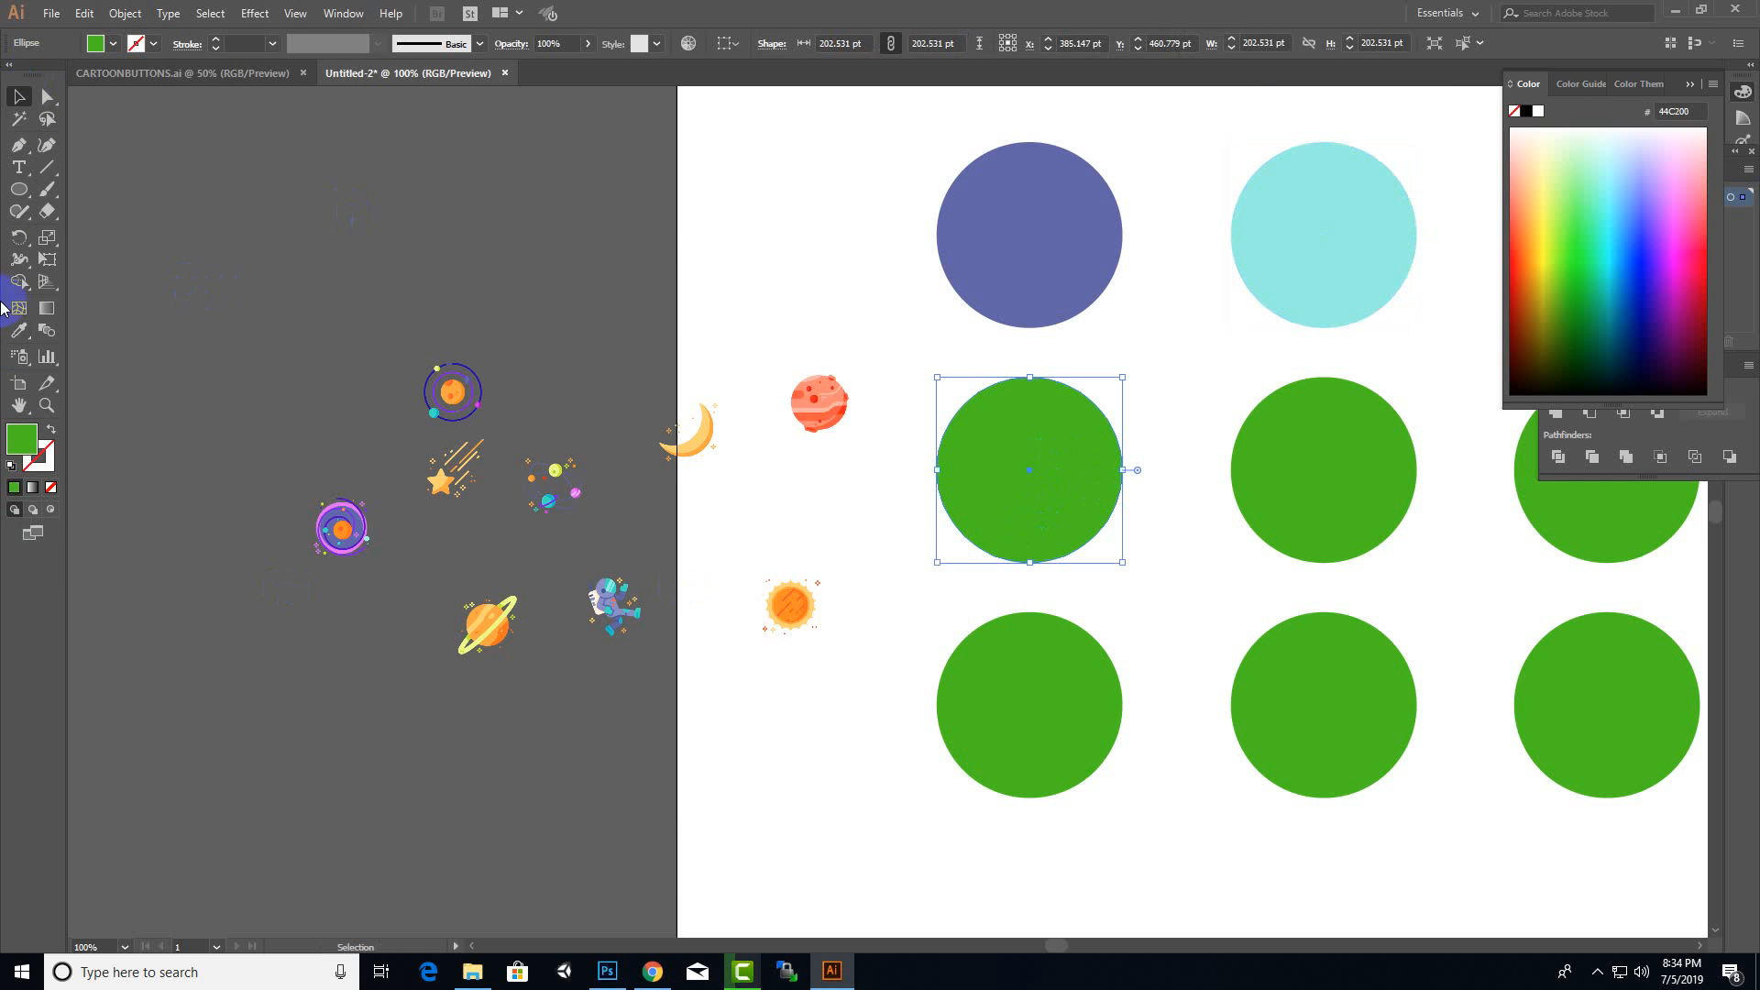
left_click(19, 330)
left_click(819, 404)
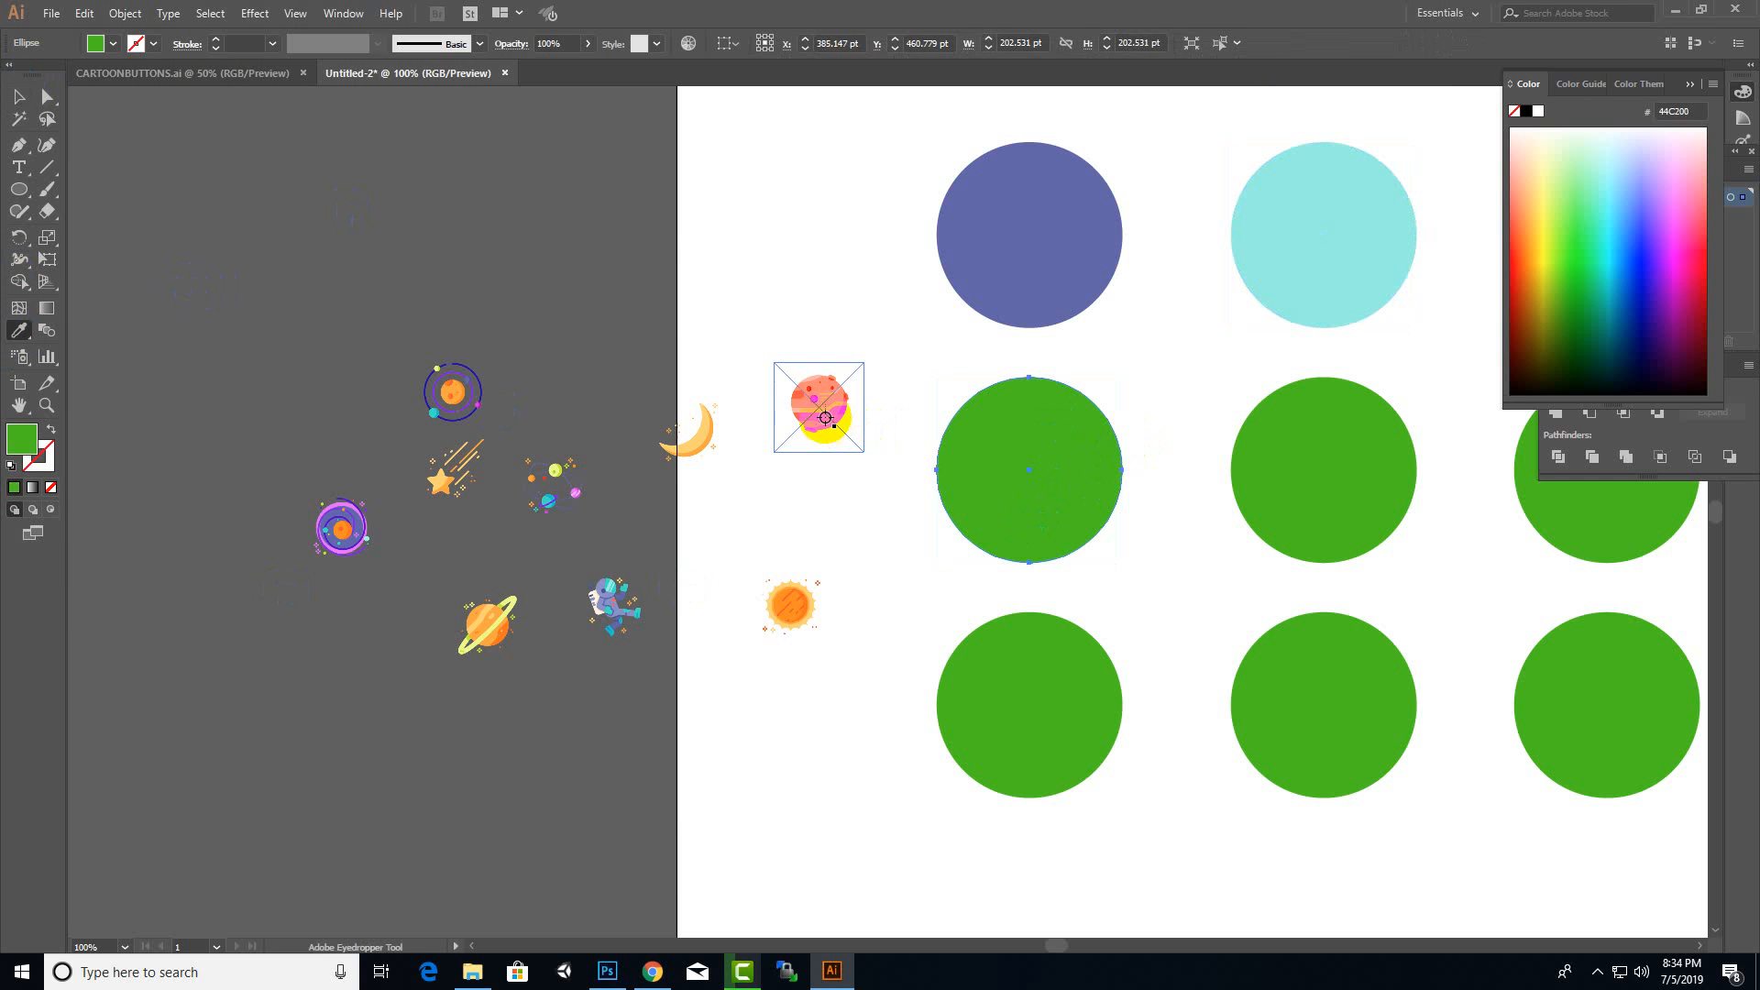
- Fill the center circle of the grid with the pale yellow-green sampled from the small planets image
left_click(19, 96)
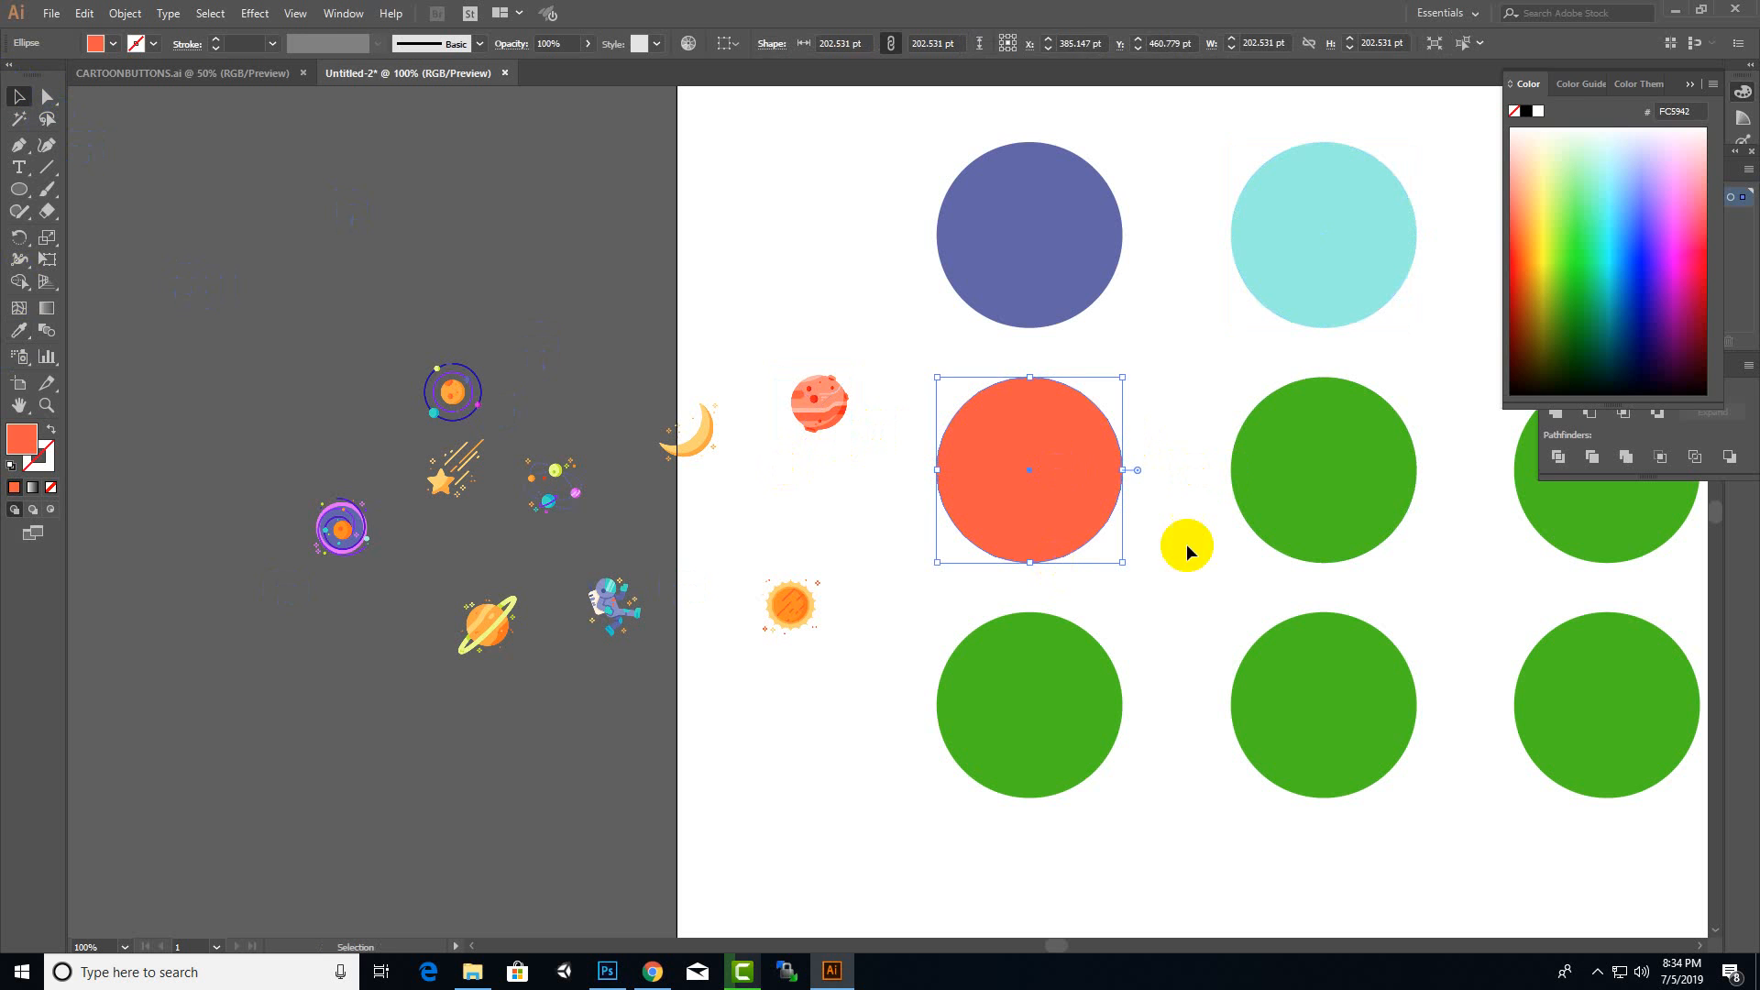
left_click(1247, 530)
left_click(20, 329)
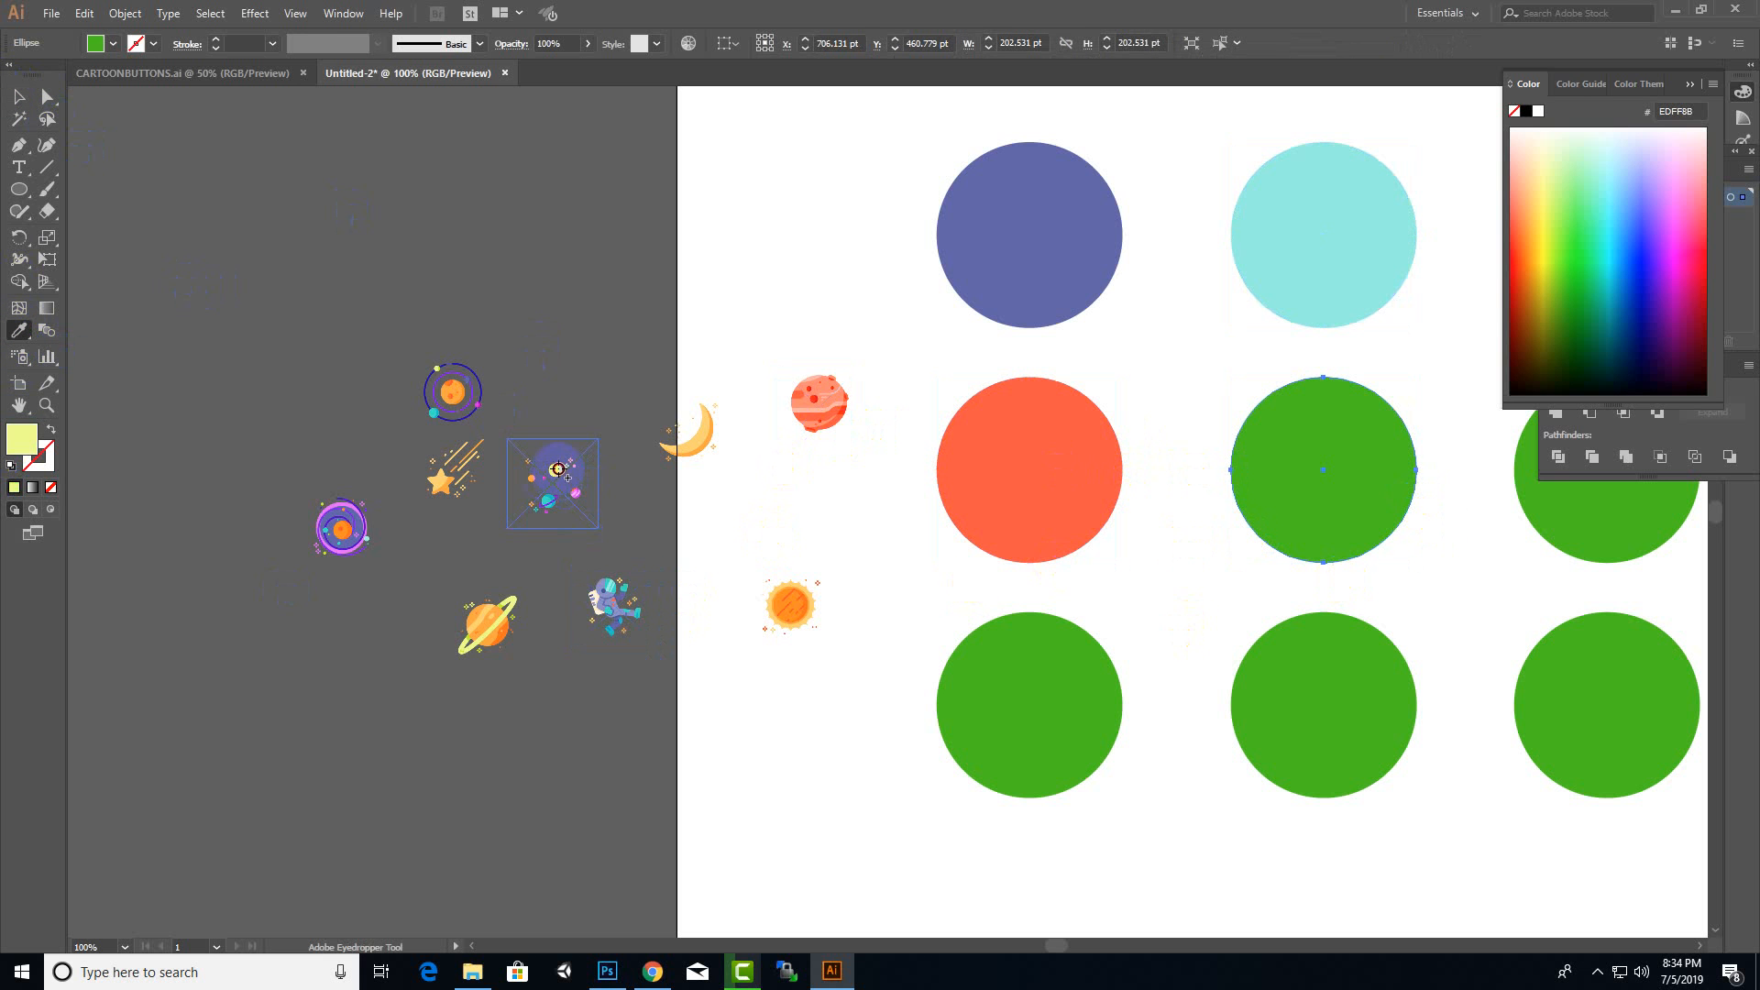
left_click(557, 468)
- Fill the third circle of the middle row with the light orange sampled from the ringed planet image
left_click(33, 90)
left_click(1560, 523)
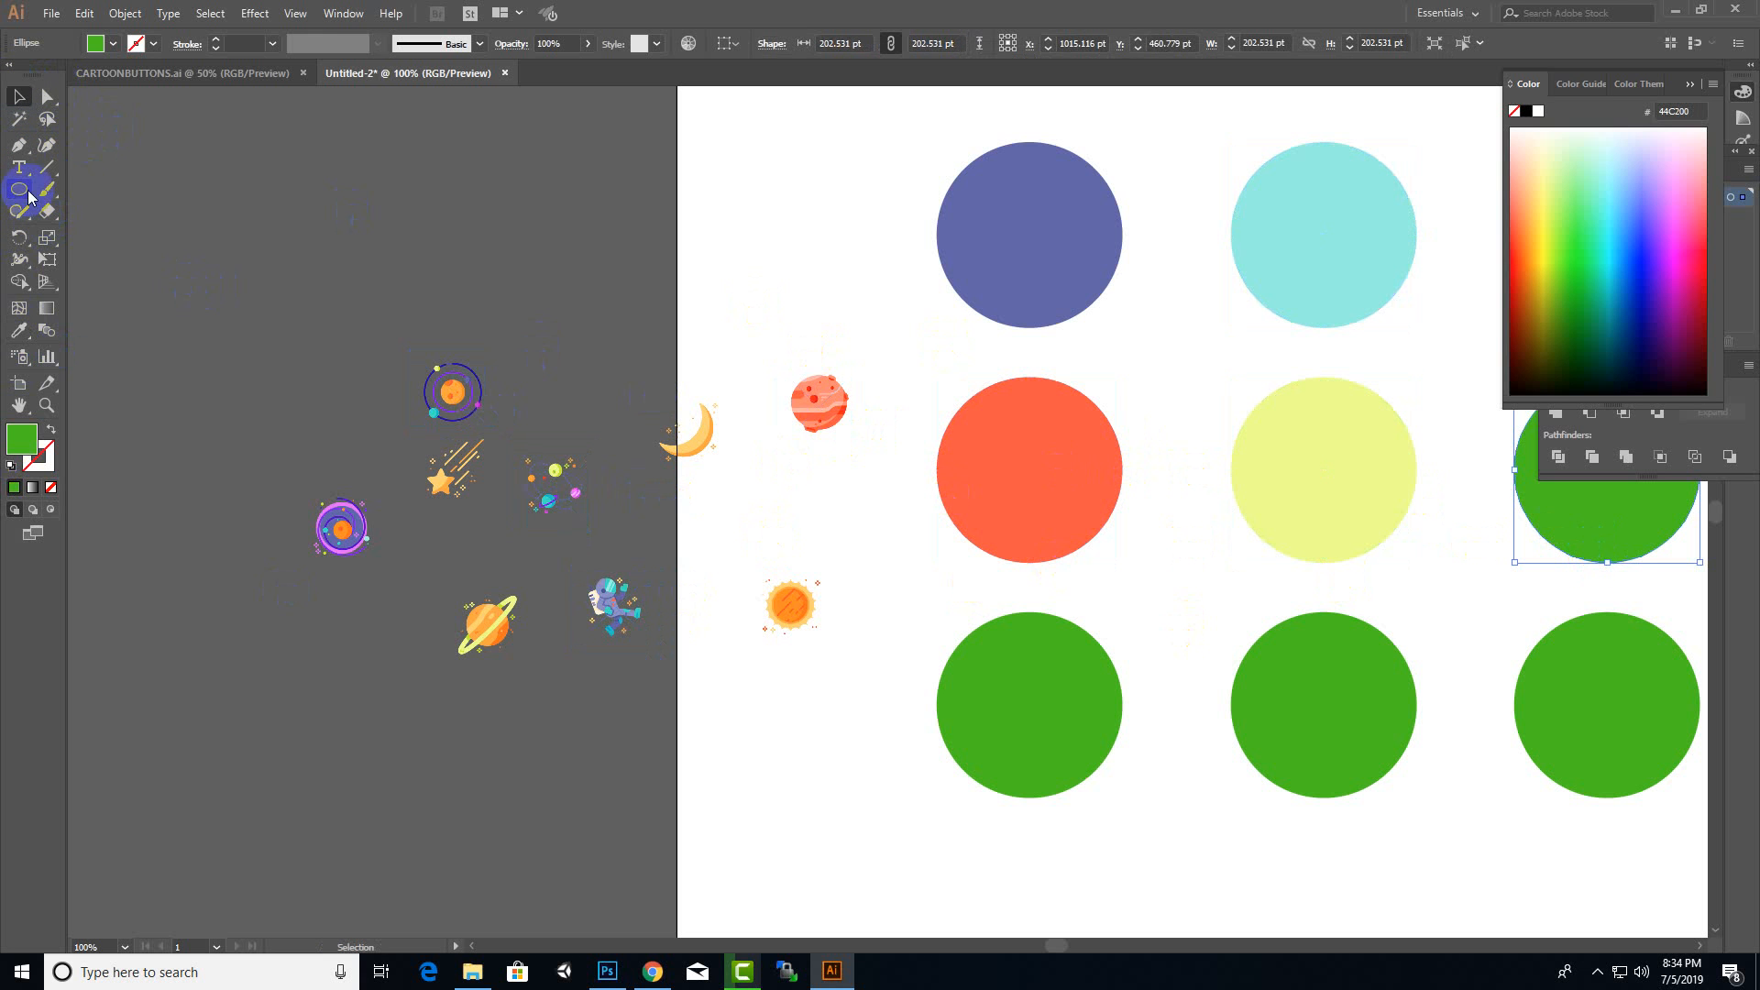
left_click(18, 330)
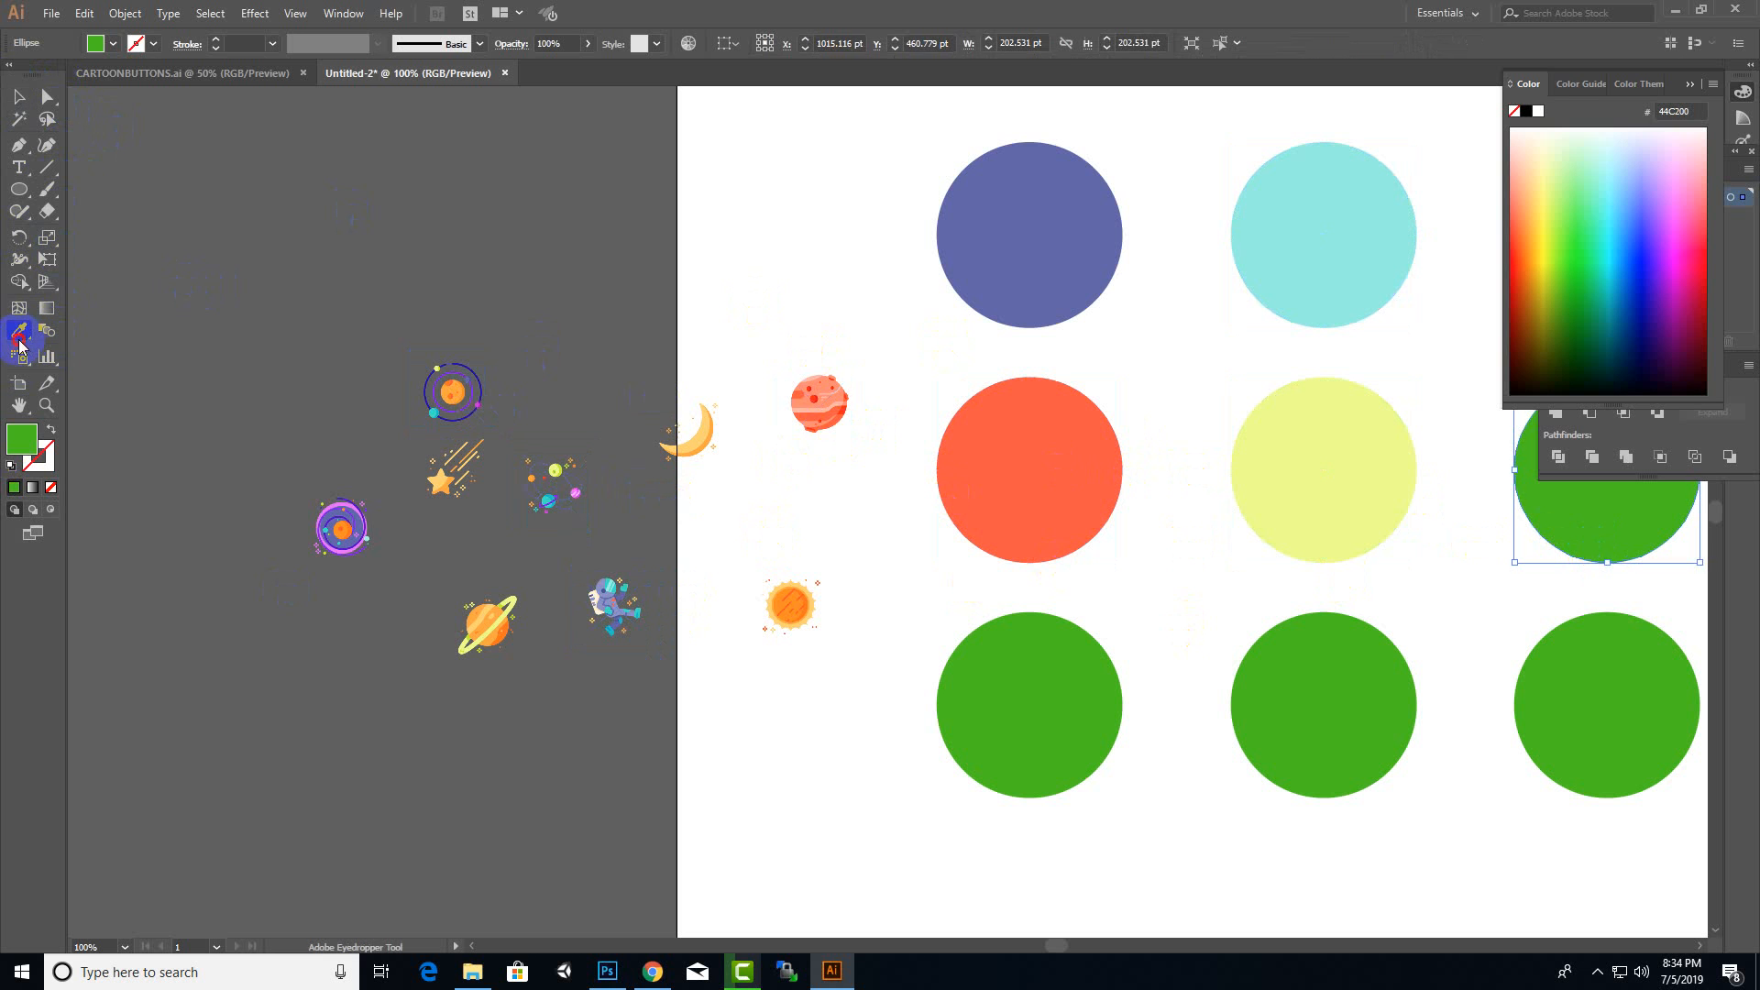
left_click(489, 617)
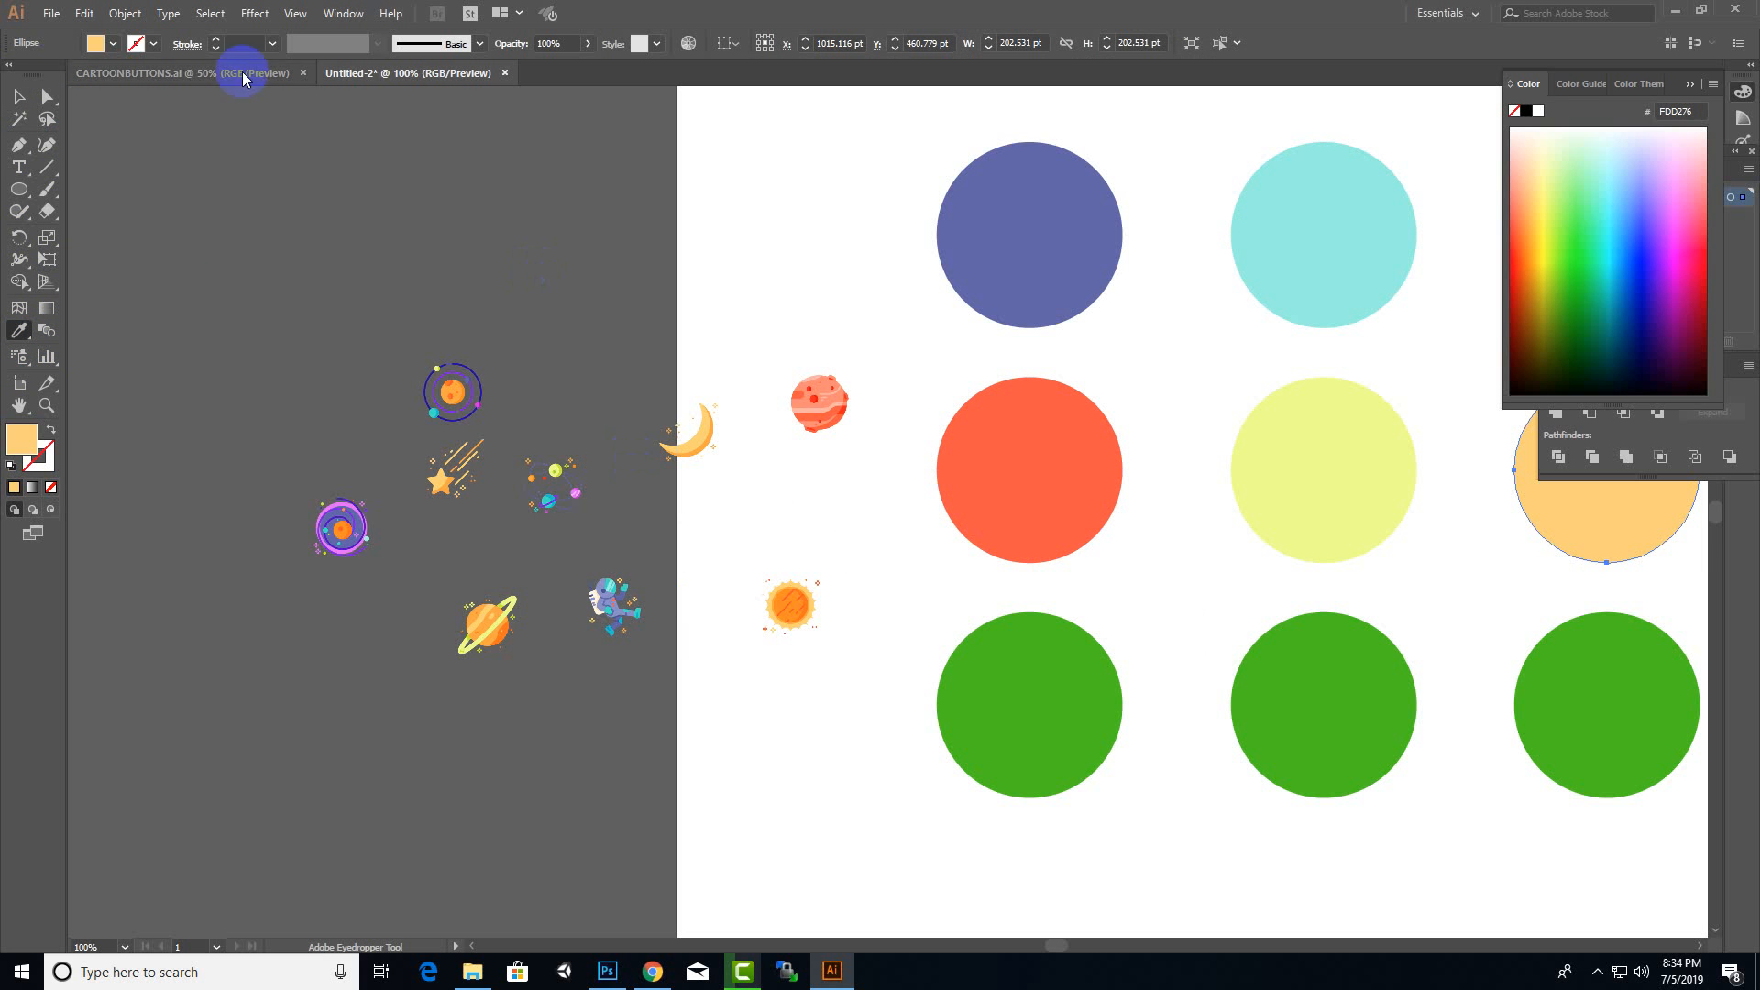
- Fill the first circle of the bottom row with pink sampled from the purple galaxy's ring, replacing an initial sample from the sun image
left_click(12, 99)
left_click(1044, 667)
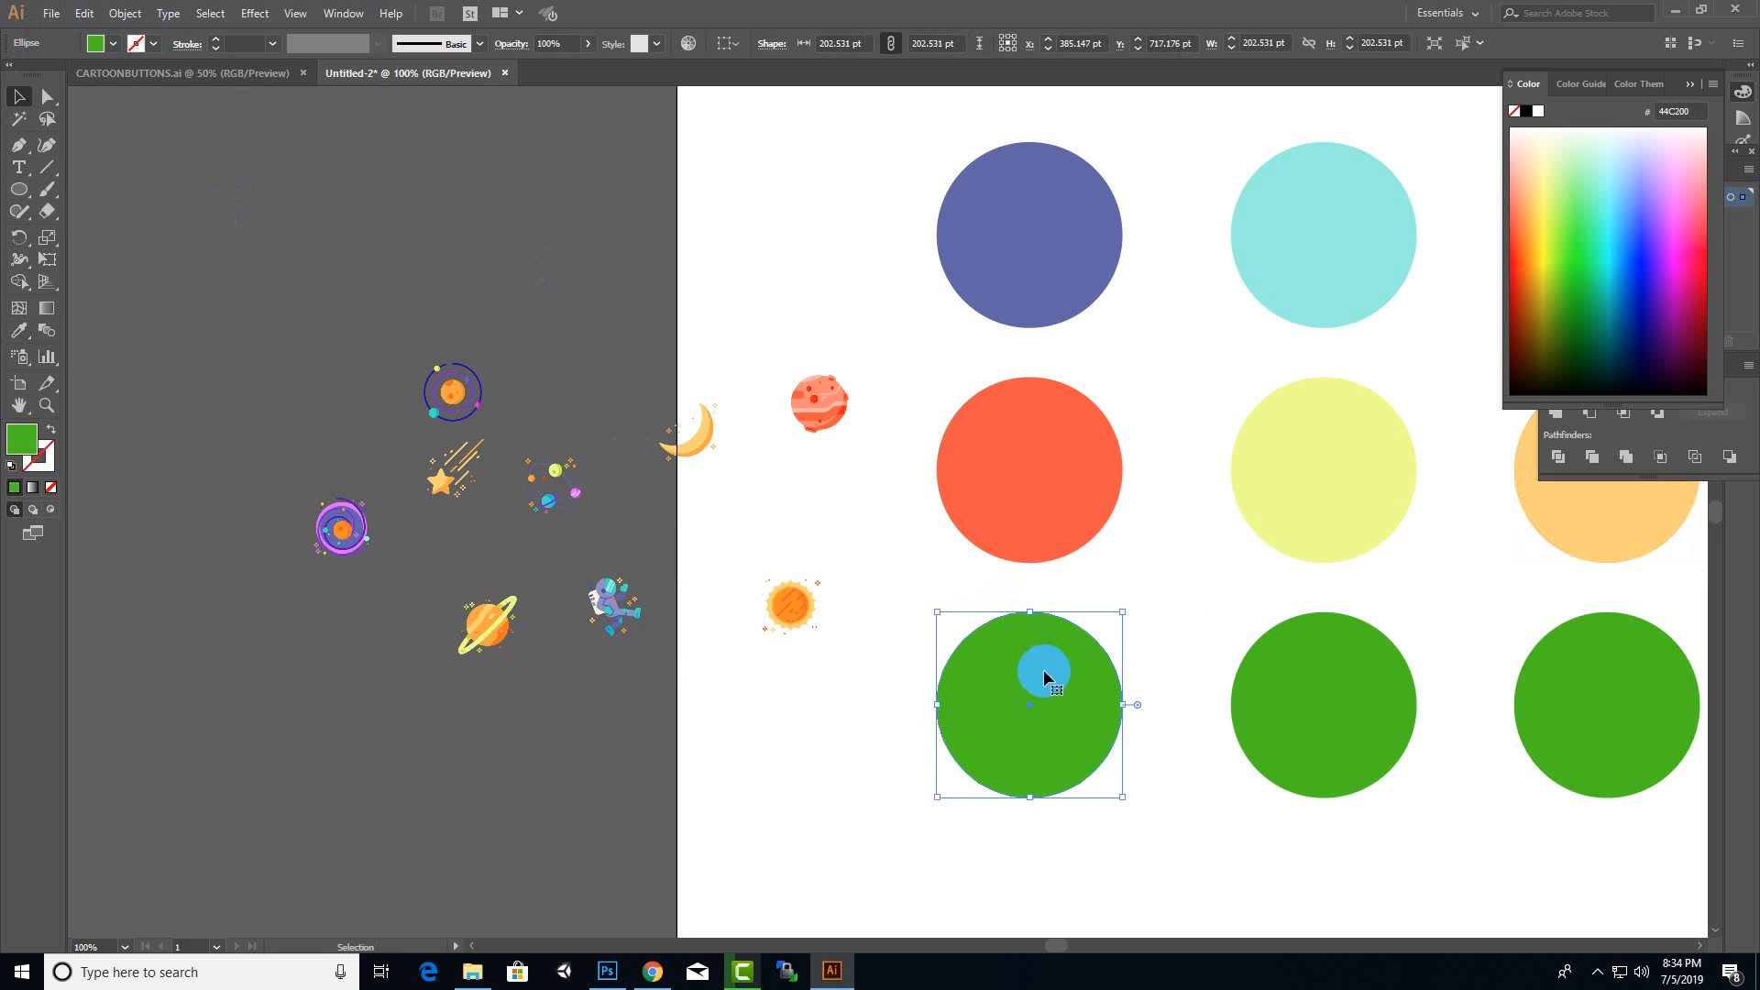
left_click(19, 335)
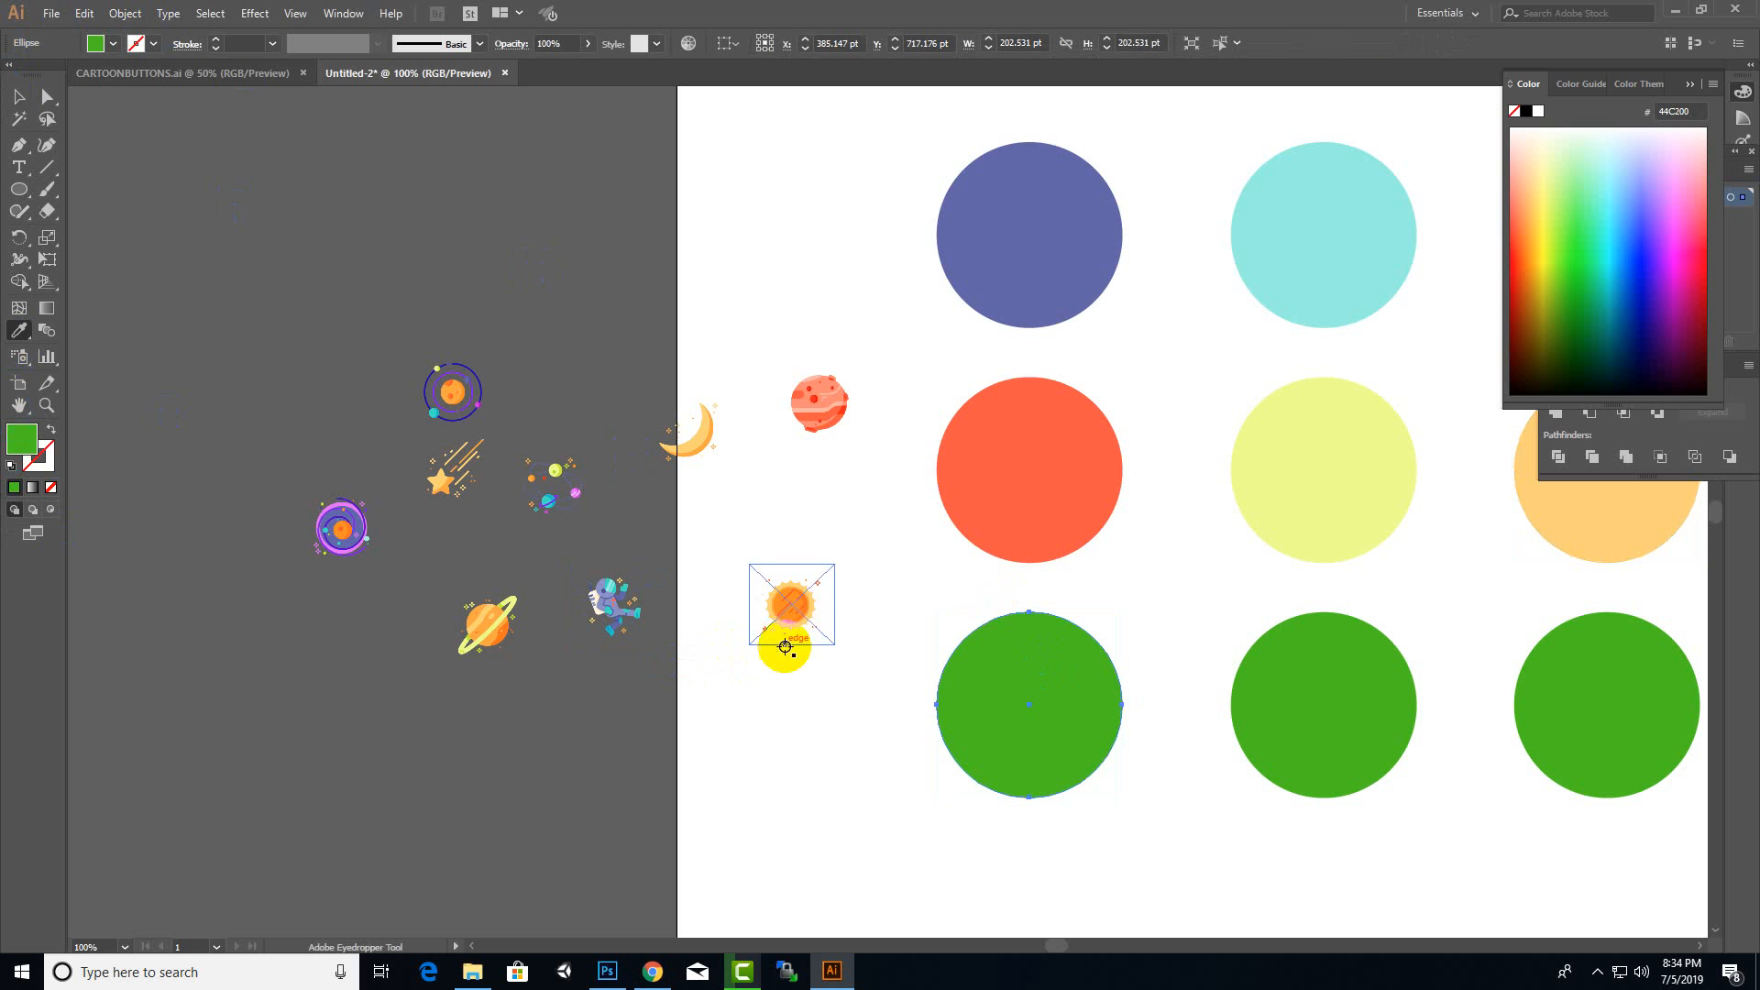
left_click(790, 630)
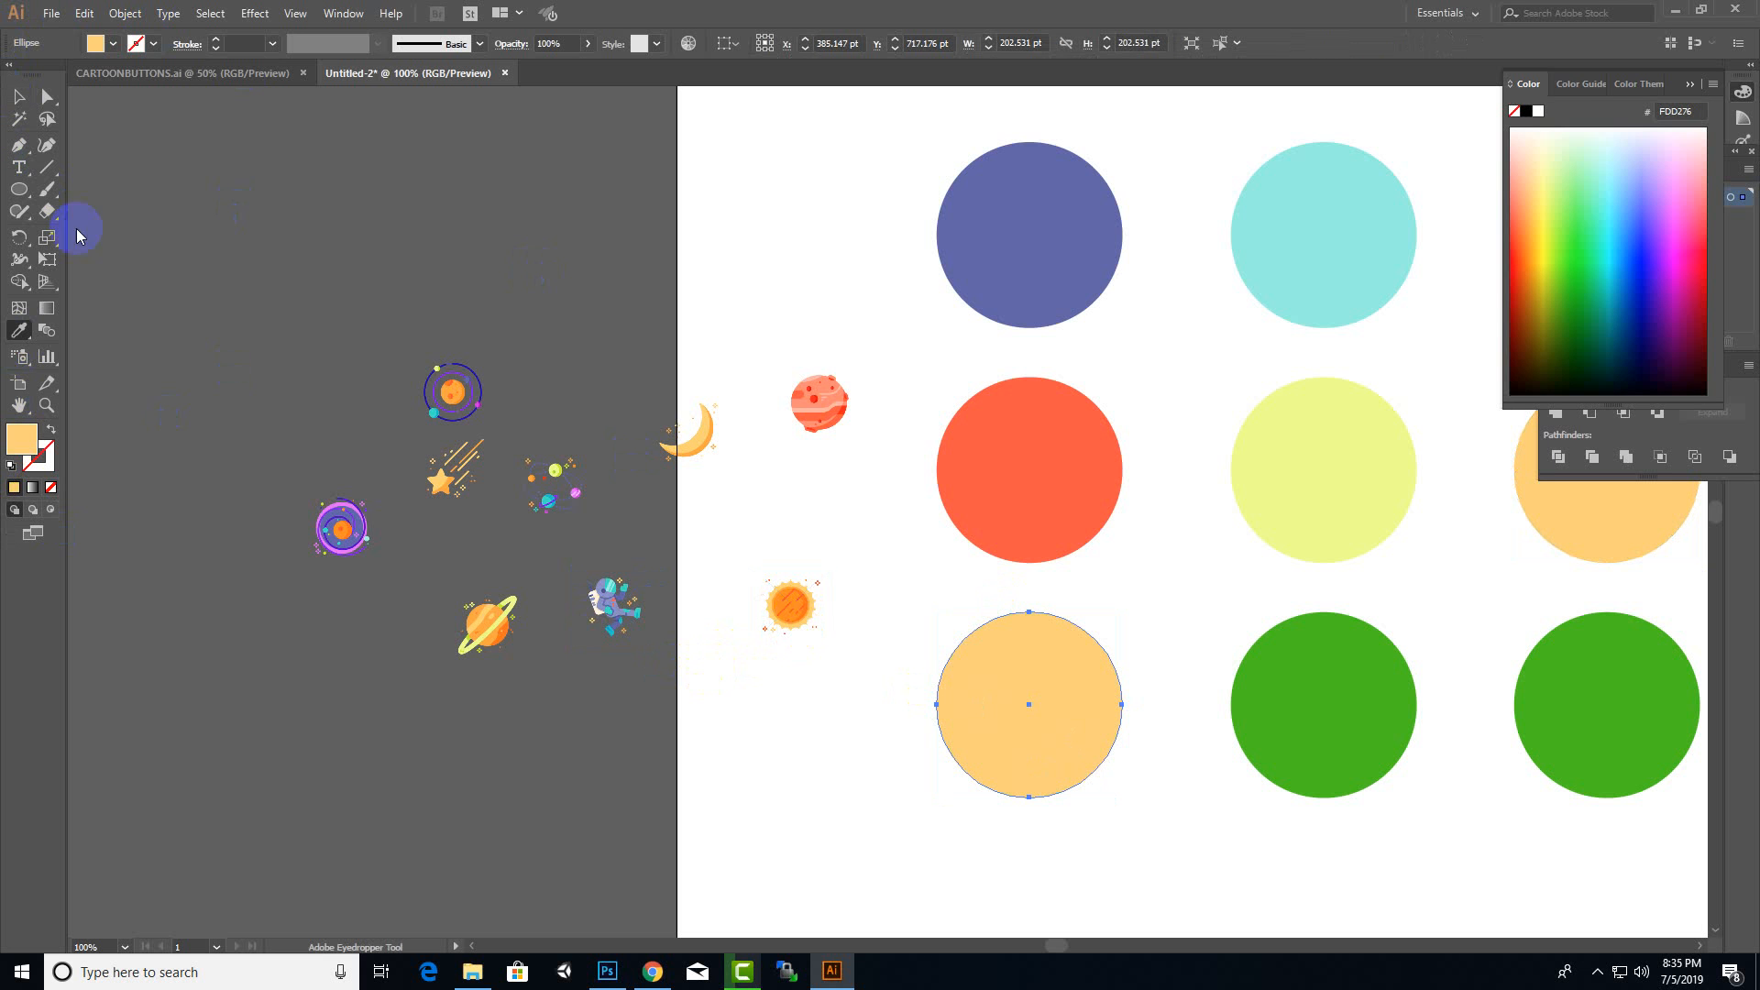
left_click(364, 535)
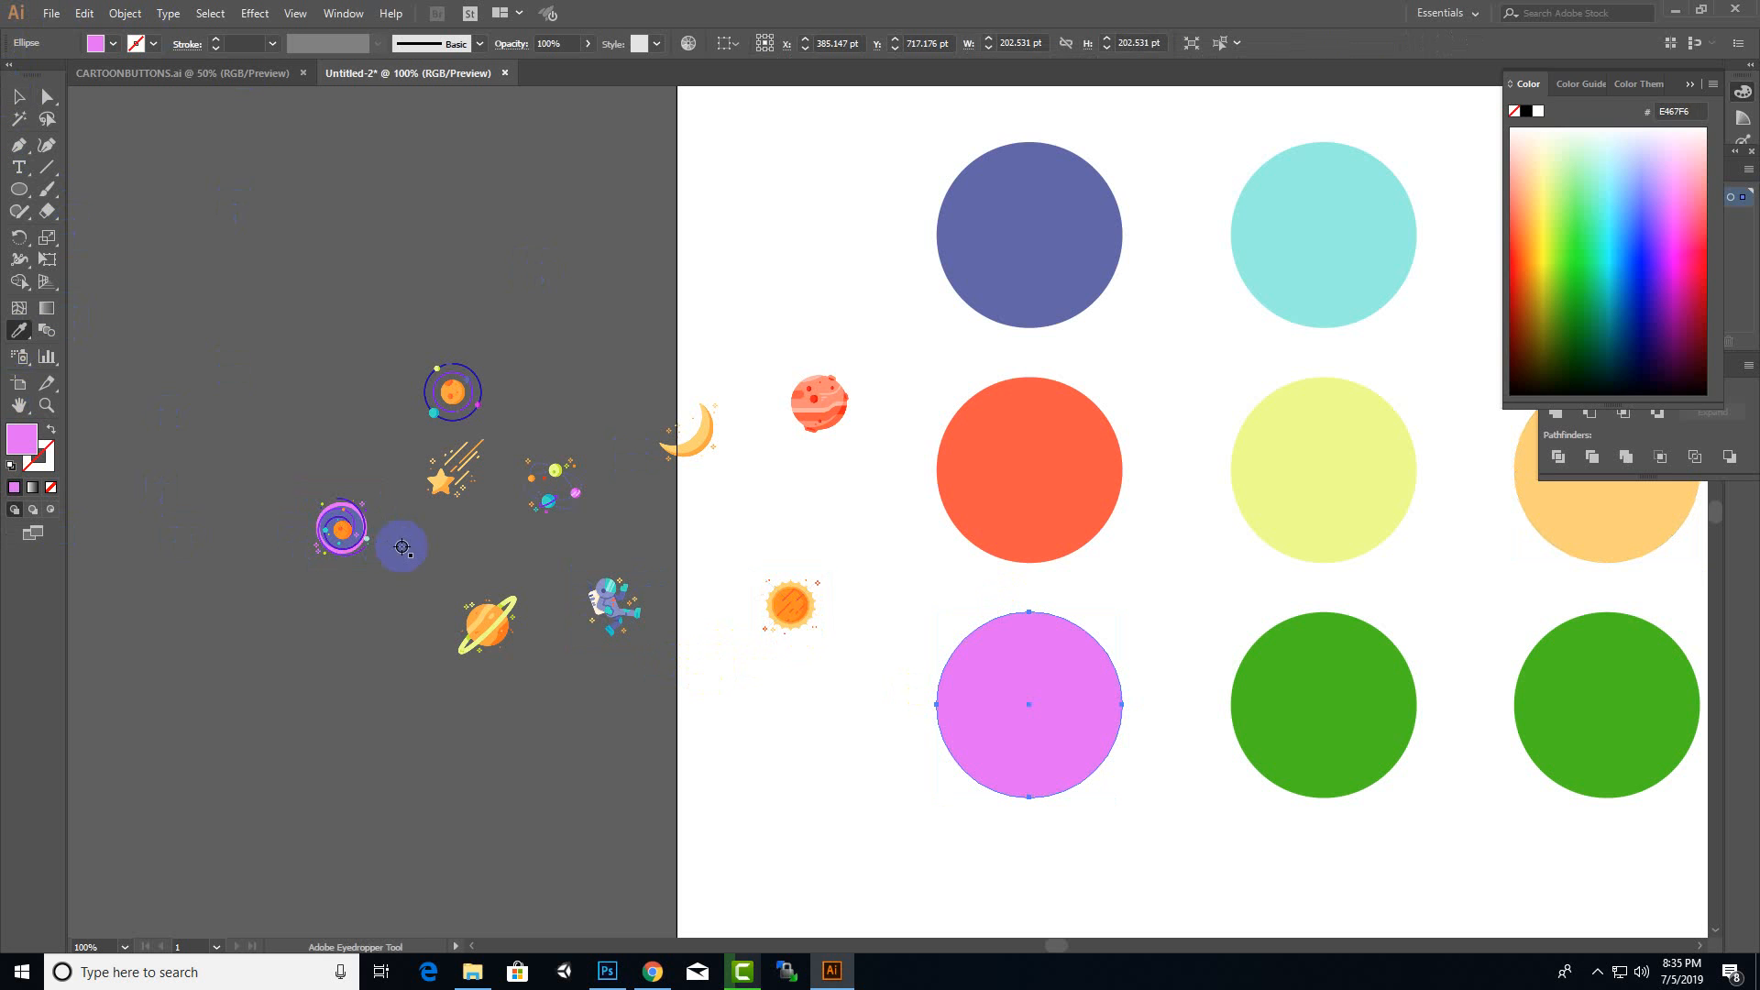
- Fill the middle circle of the bottom row with dark gray (606060) sampled at the orbiting planet image, replacing an initial sample from the moon image
left_click(28, 103)
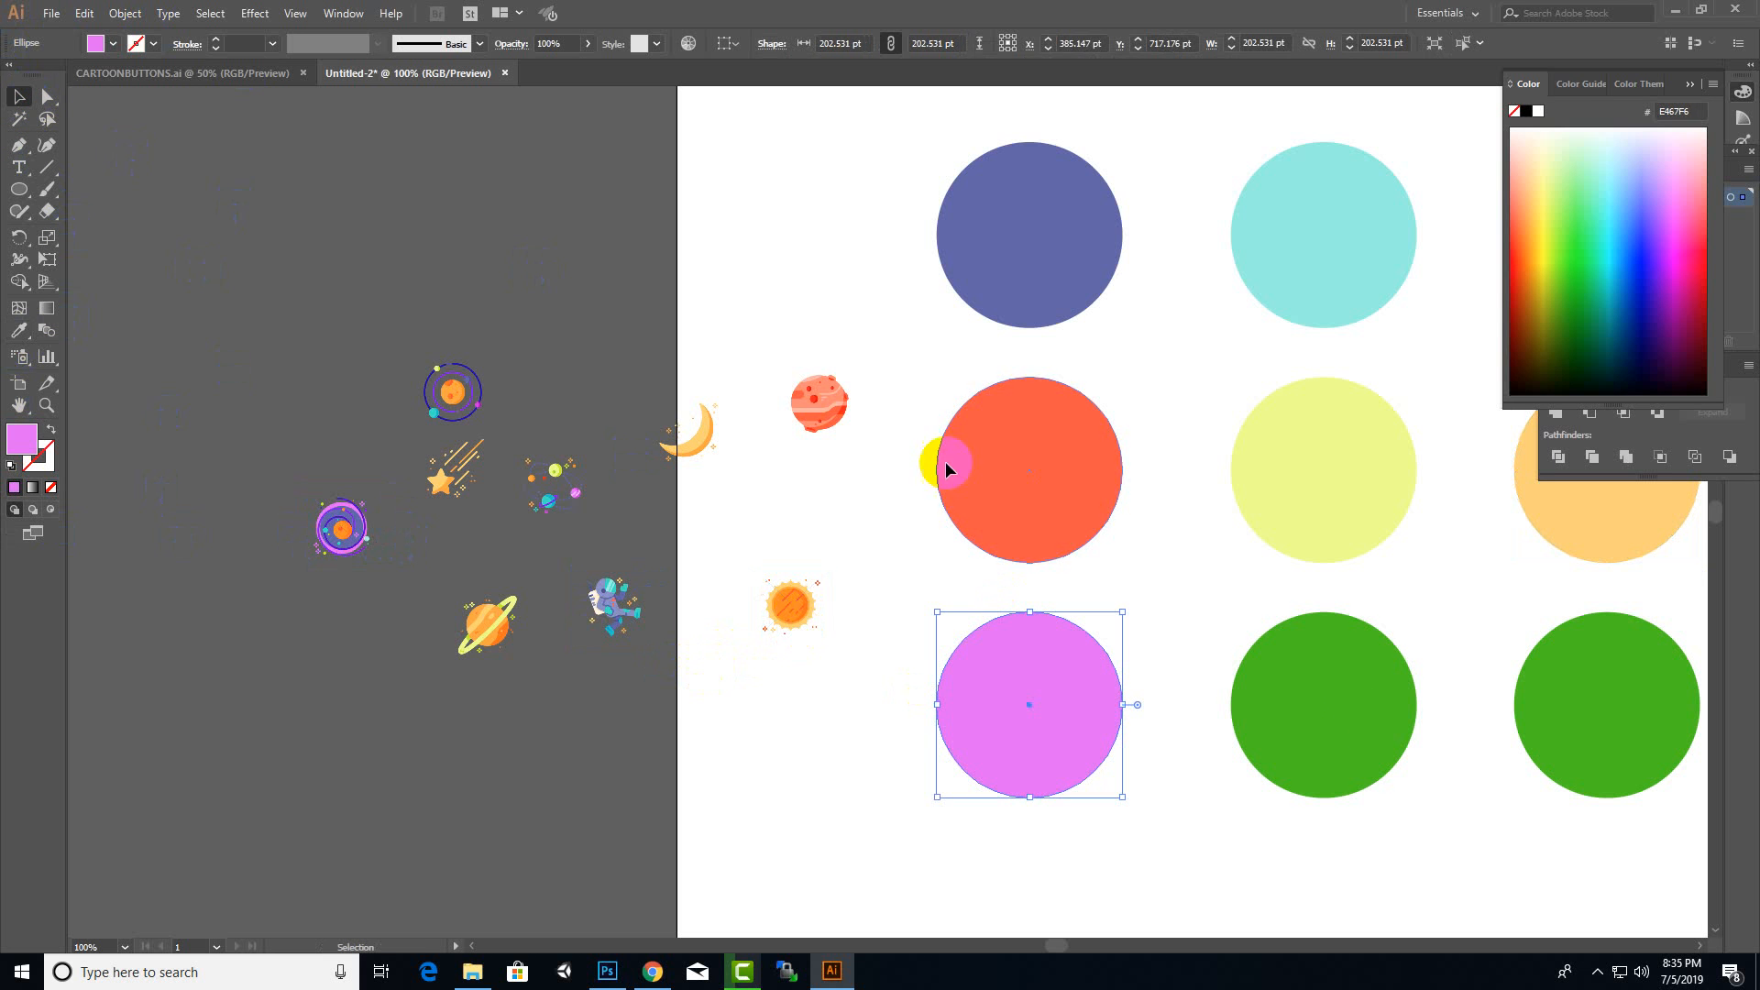
left_click(1273, 700)
left_click(16, 332)
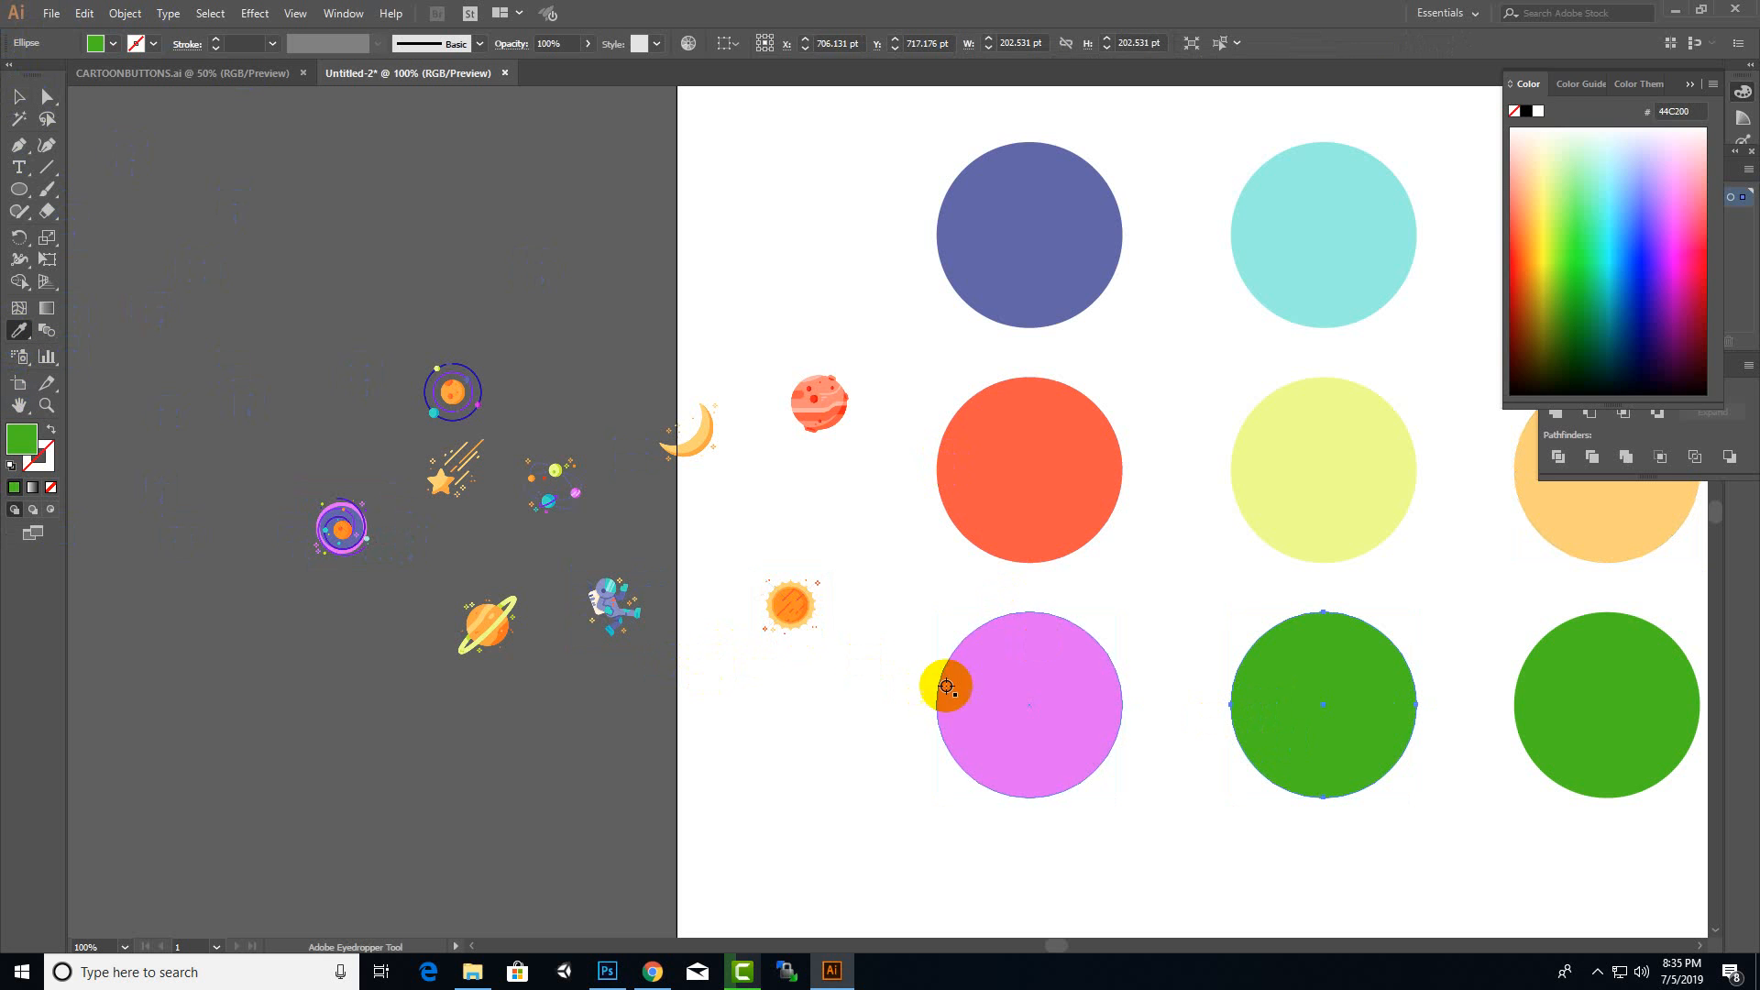
left_click(699, 432)
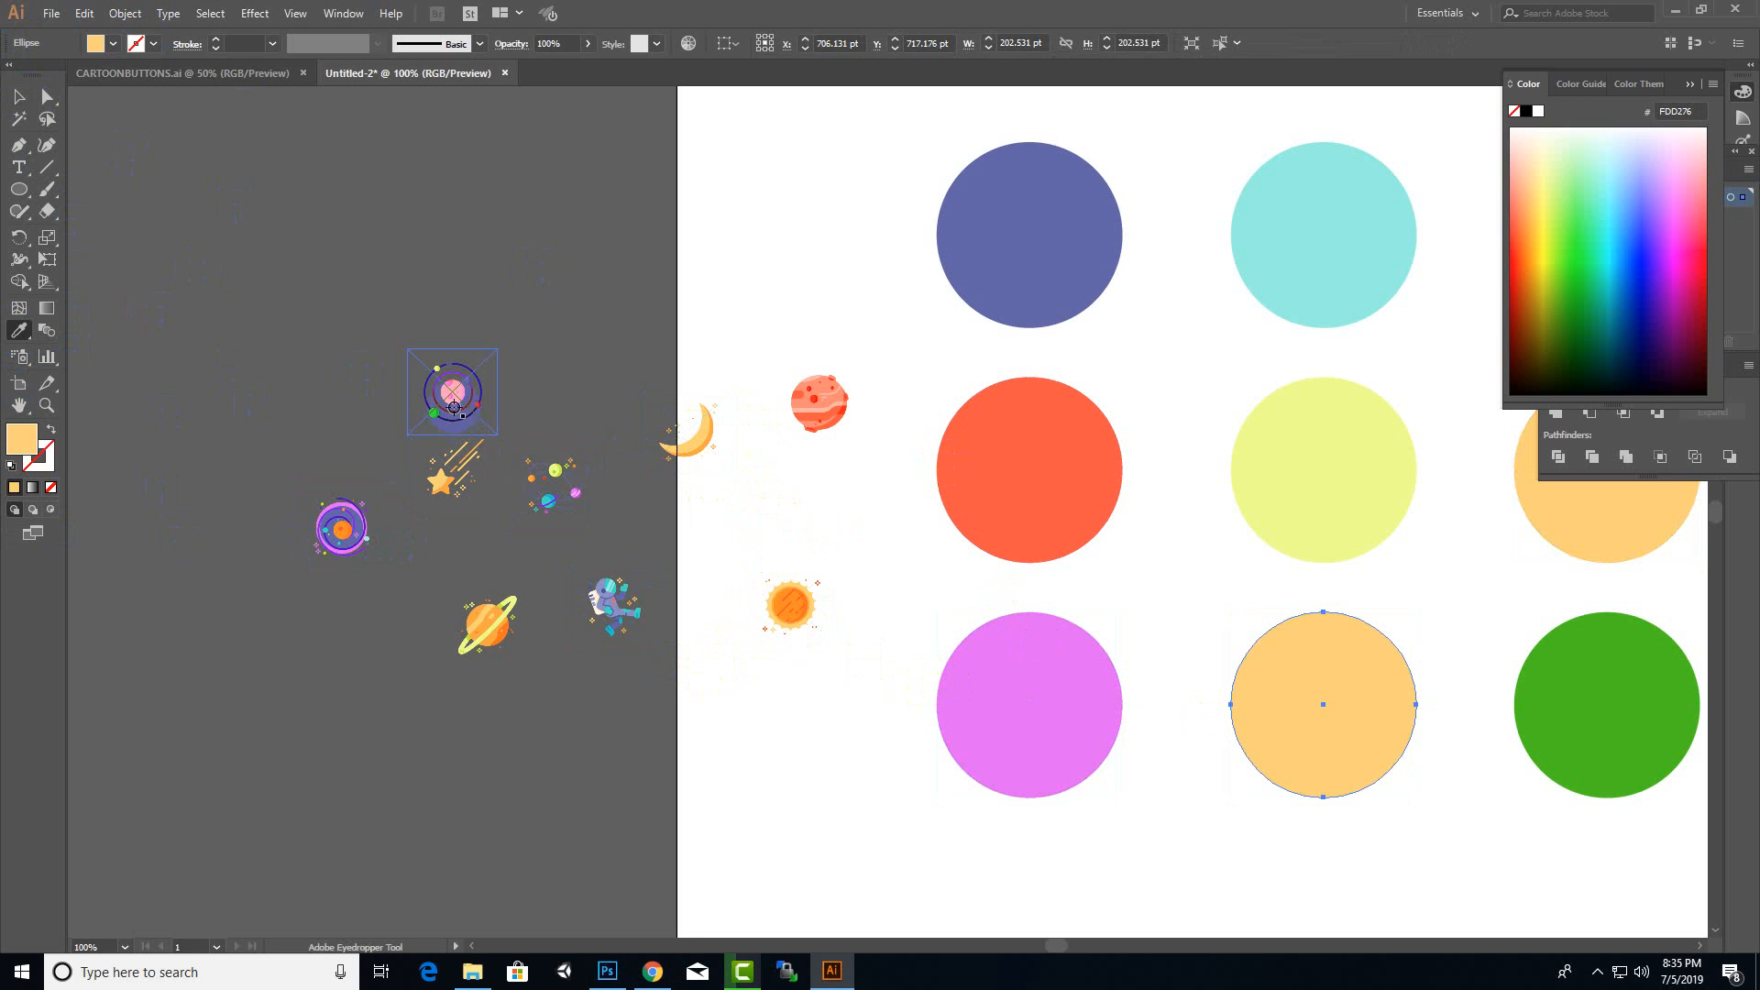
left_click(481, 400)
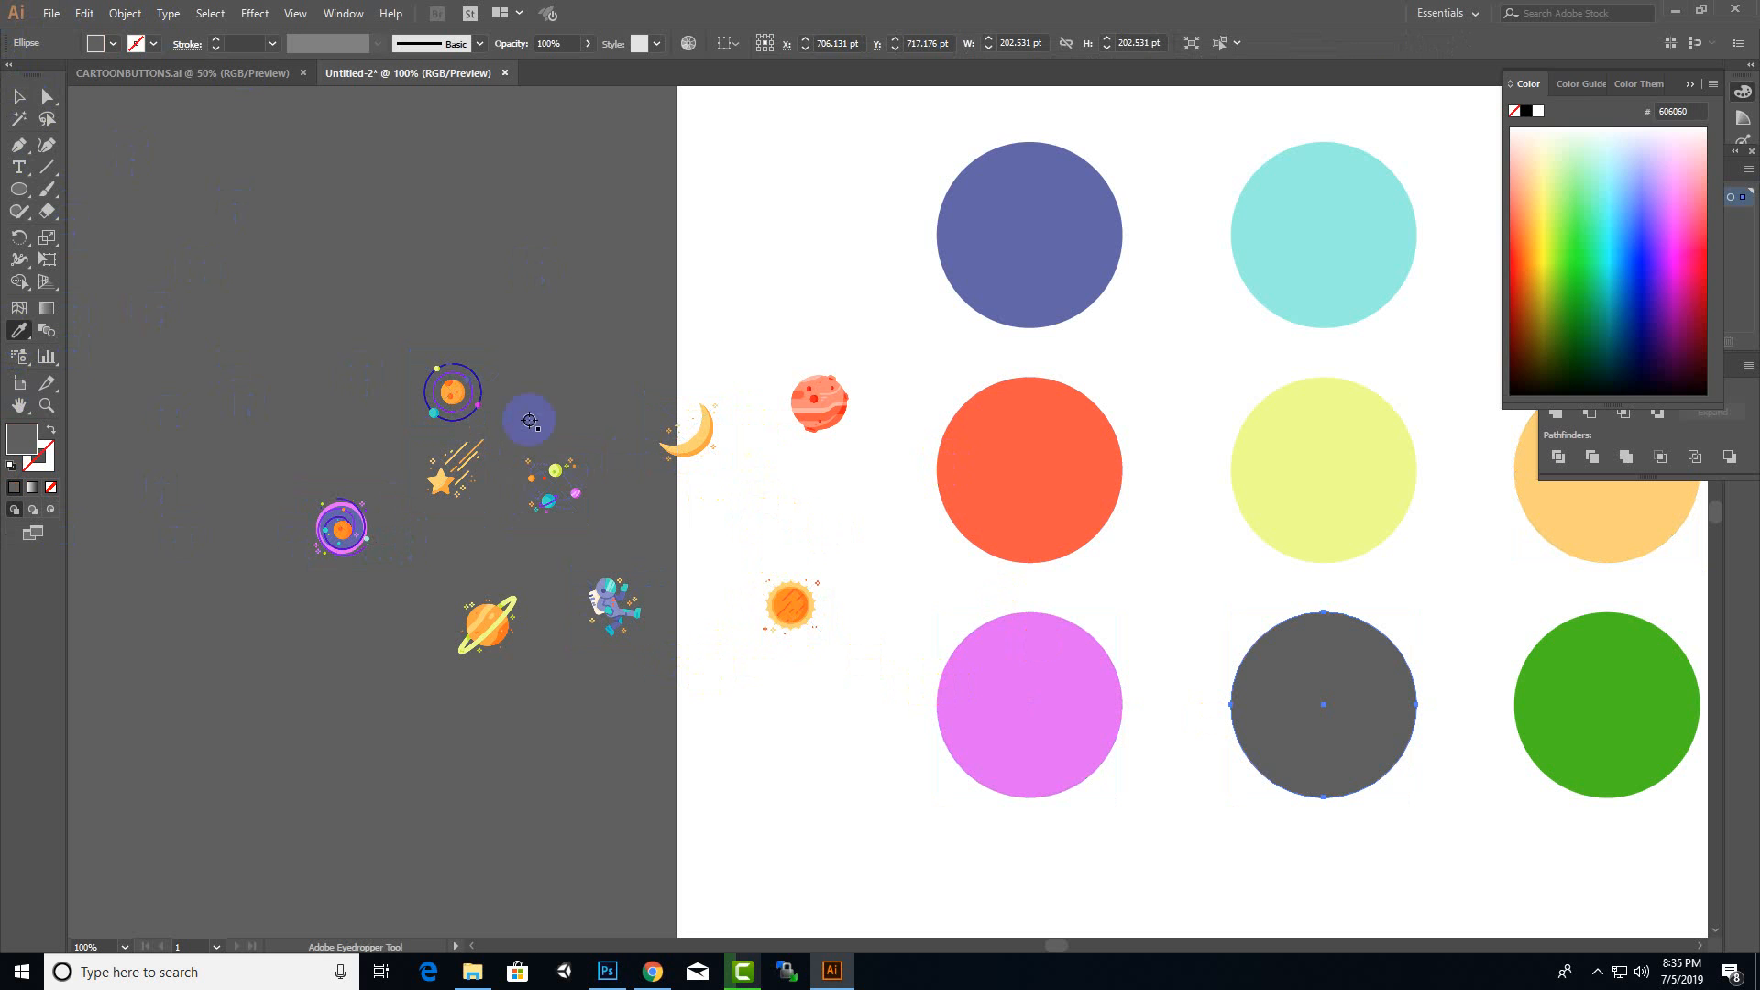
- Fill the third circle of the bottom row with the lime green sampled from the ringed planet image
left_click(21, 98)
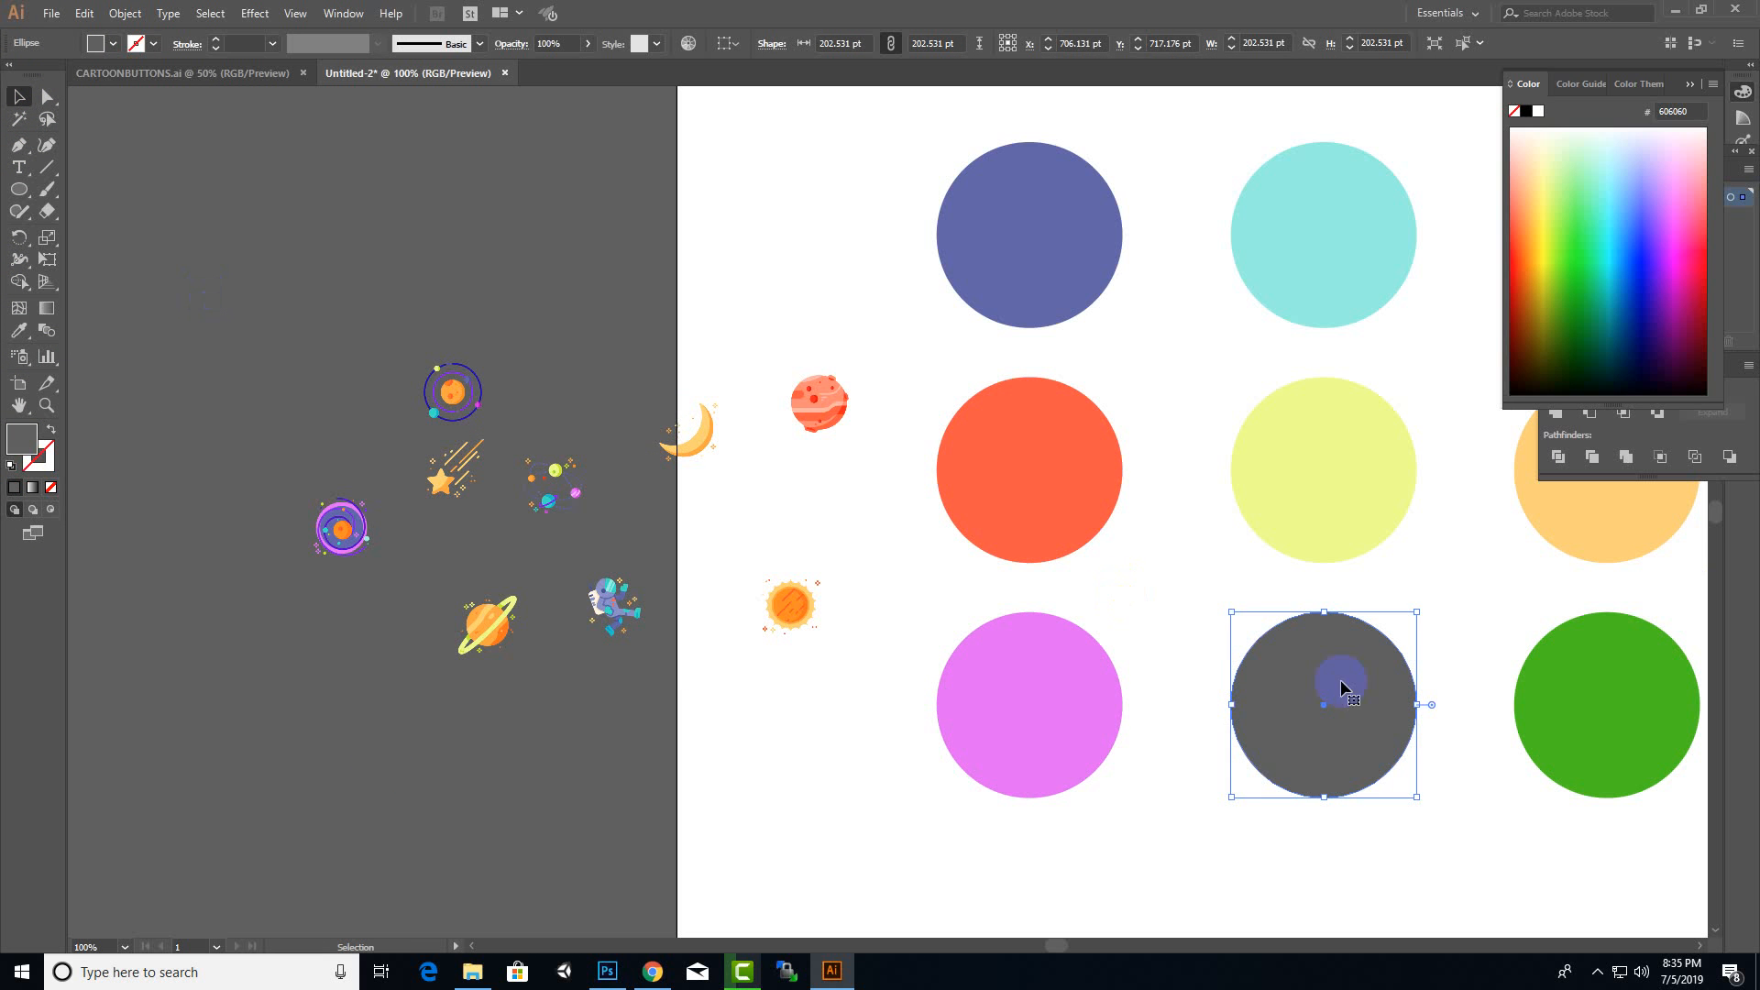
scroll(1218, 648, "down", 2, "alt")
left_click(1405, 701)
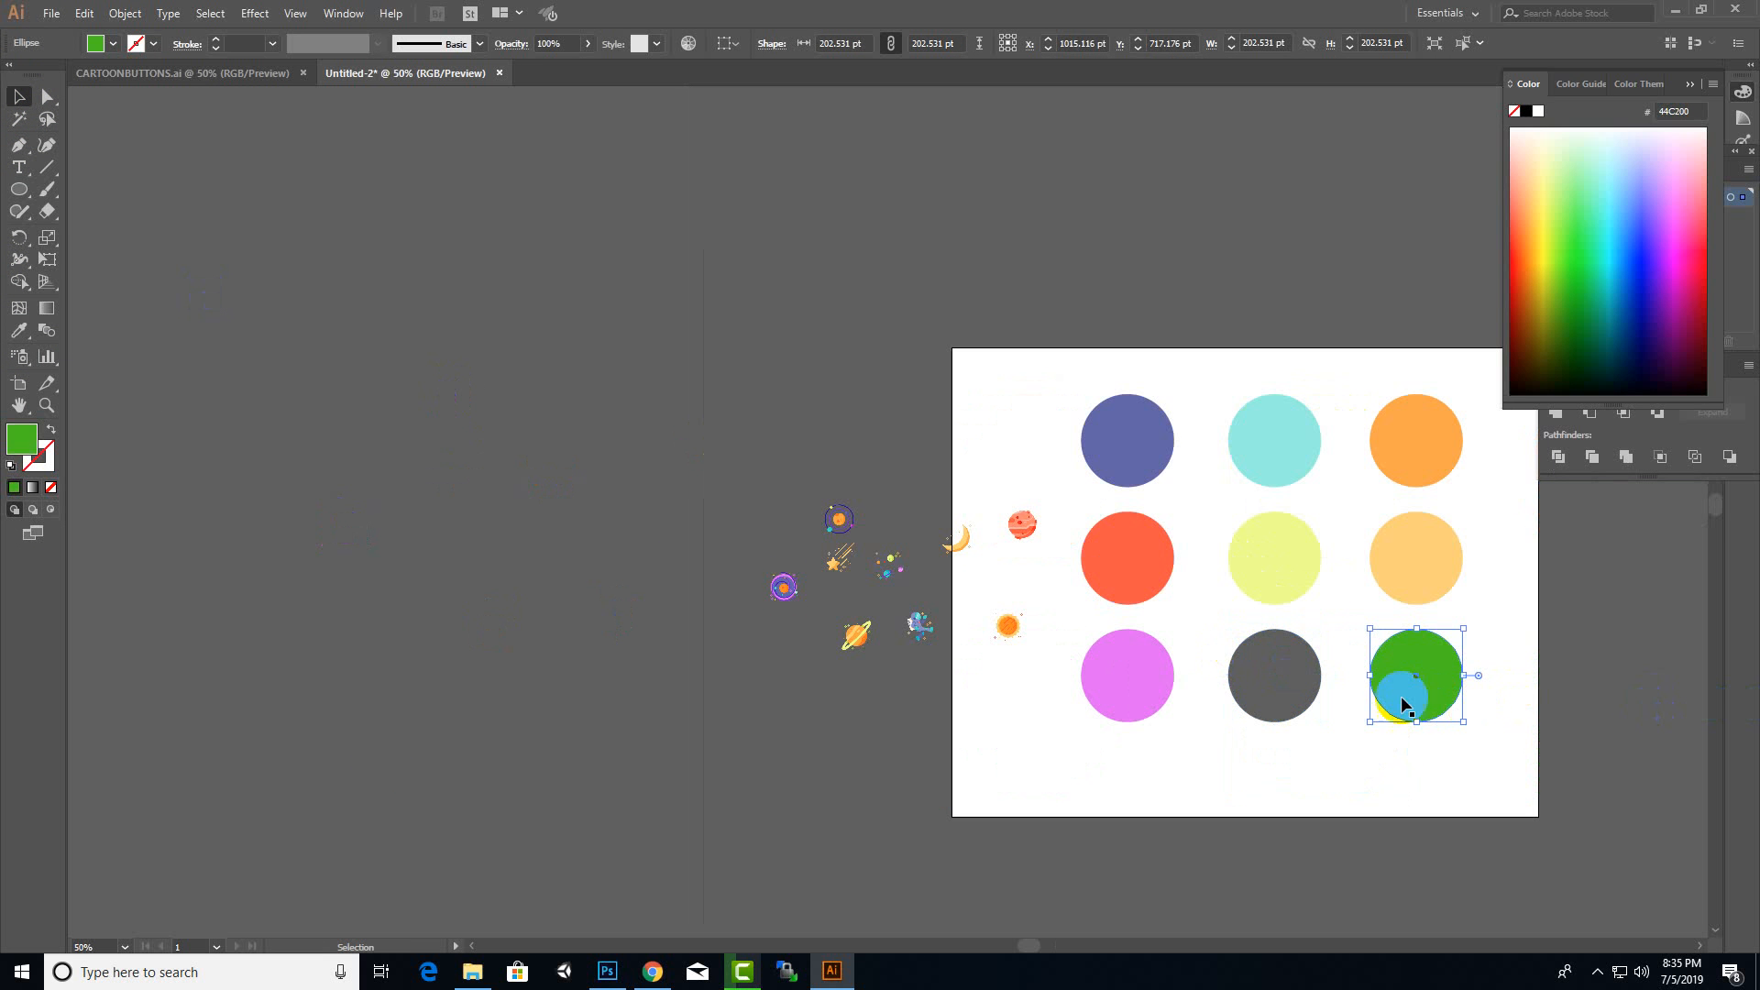
left_click(20, 330)
scroll(982, 648, "up", 3, "alt")
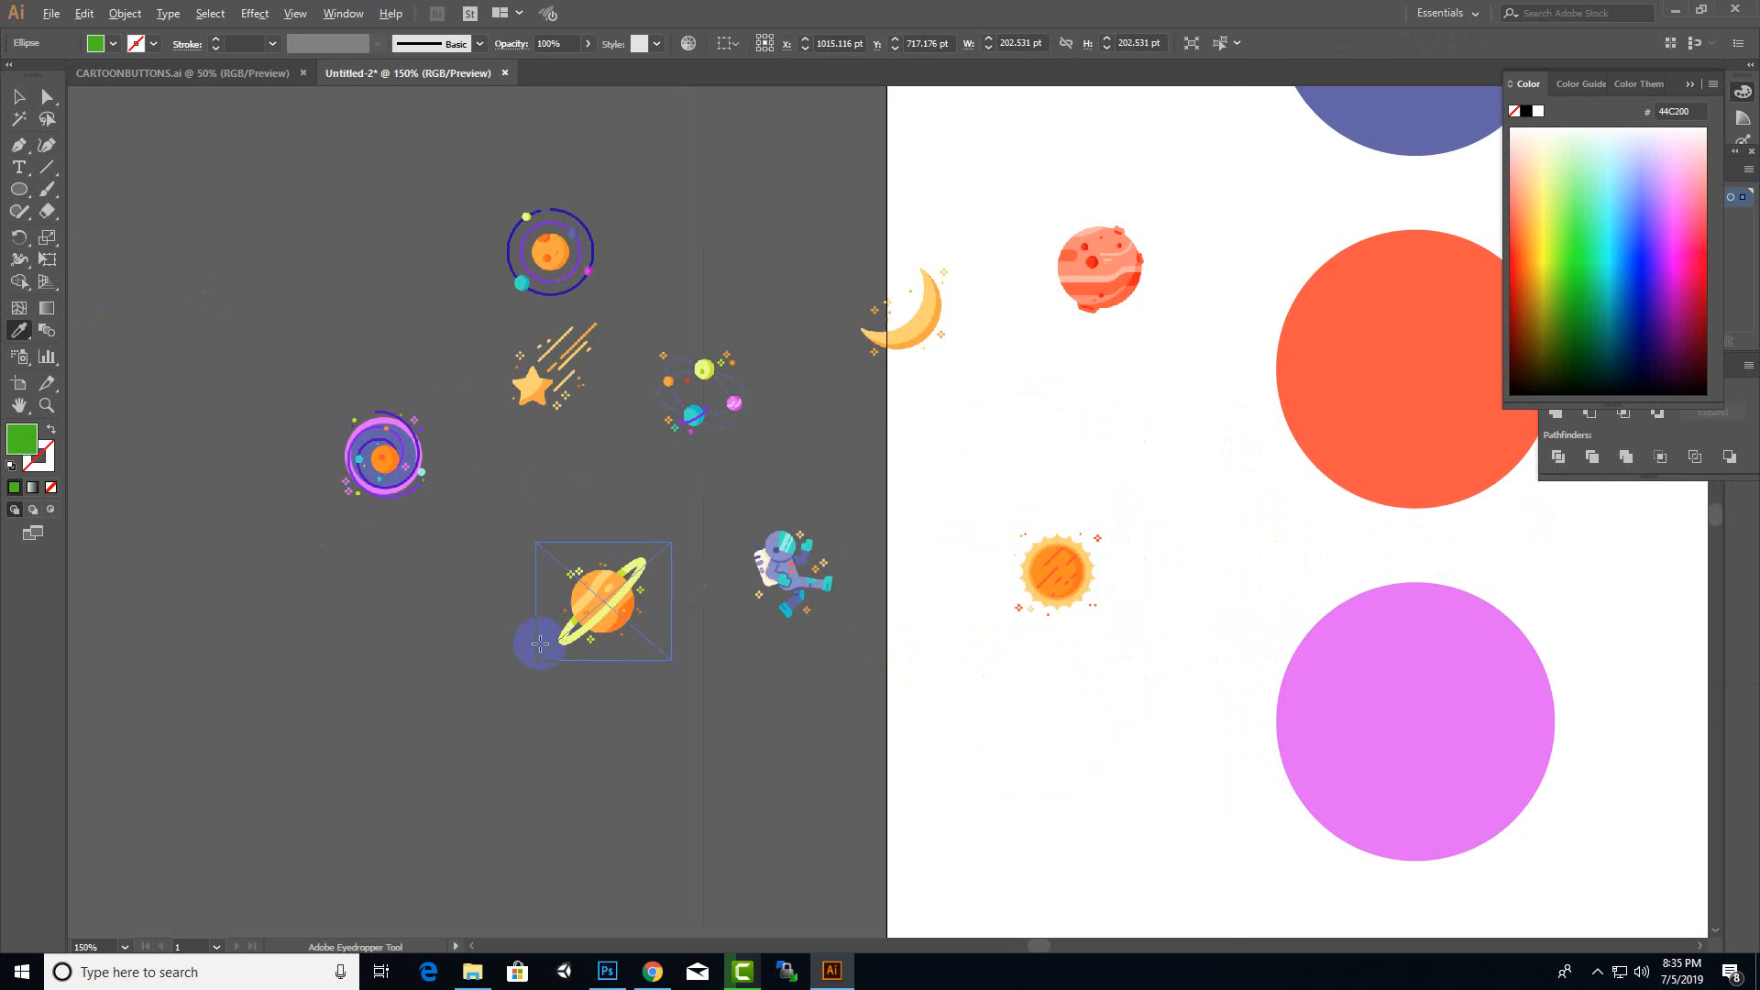
scroll(540, 643, "up", 2, "alt")
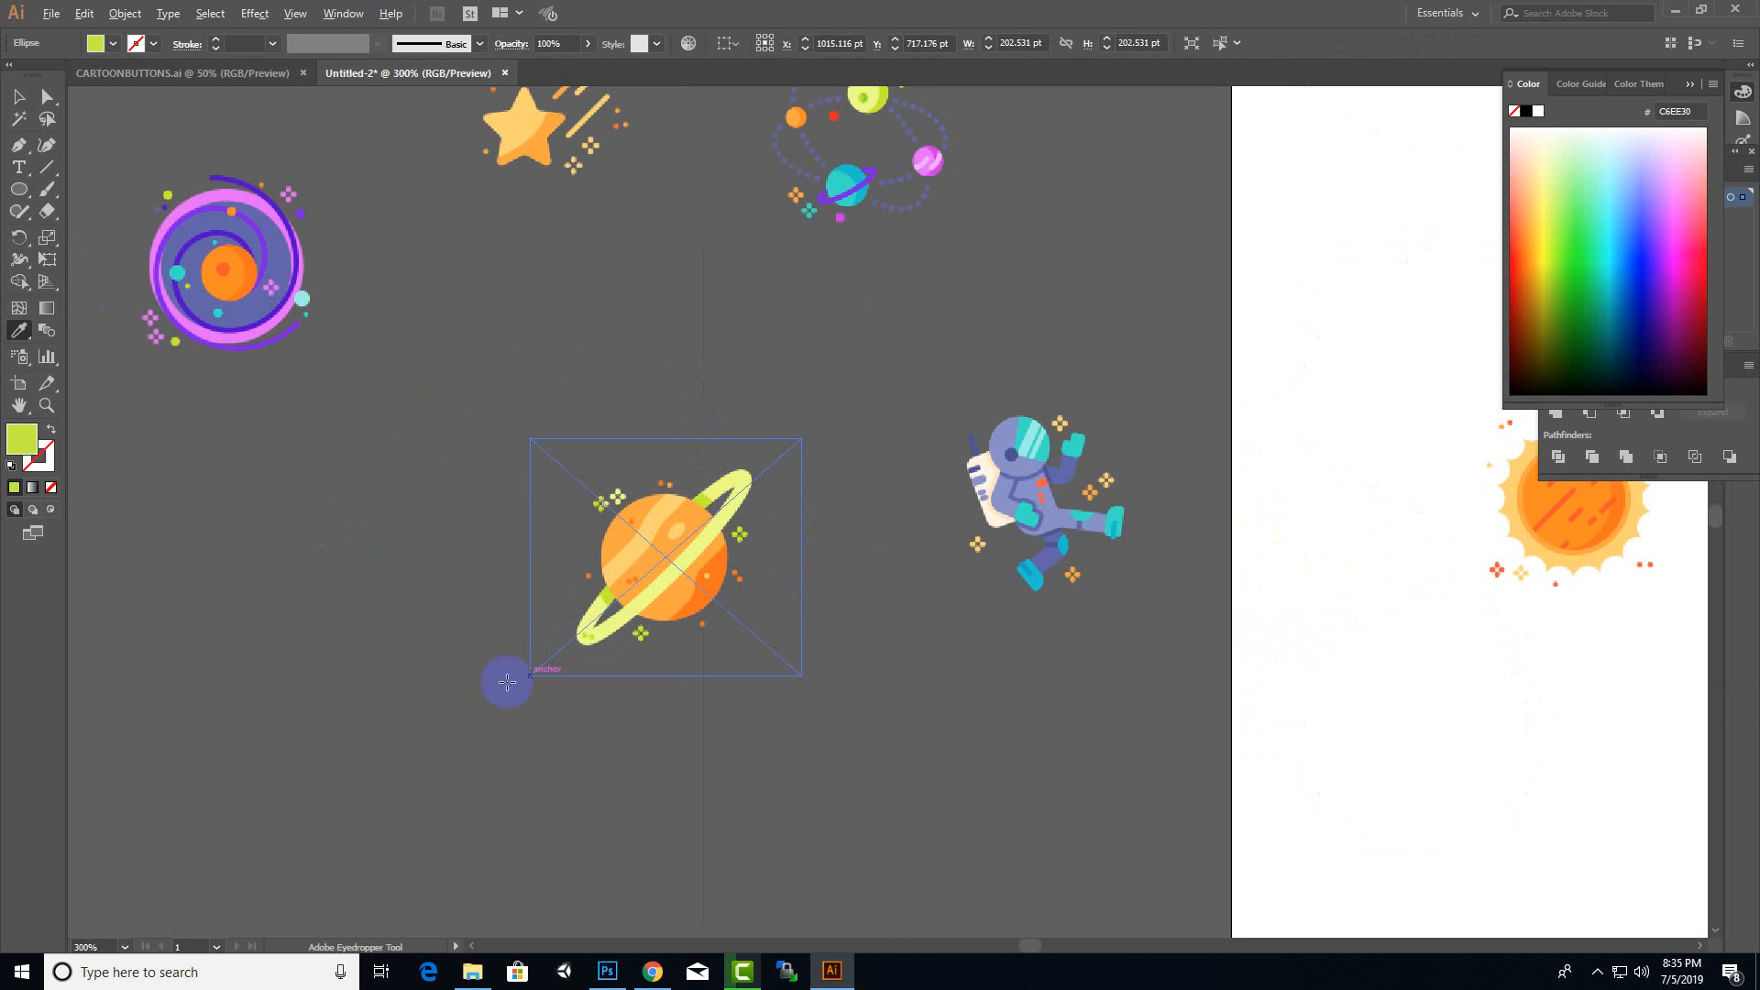
scroll(507, 682, "down", 5, "alt")
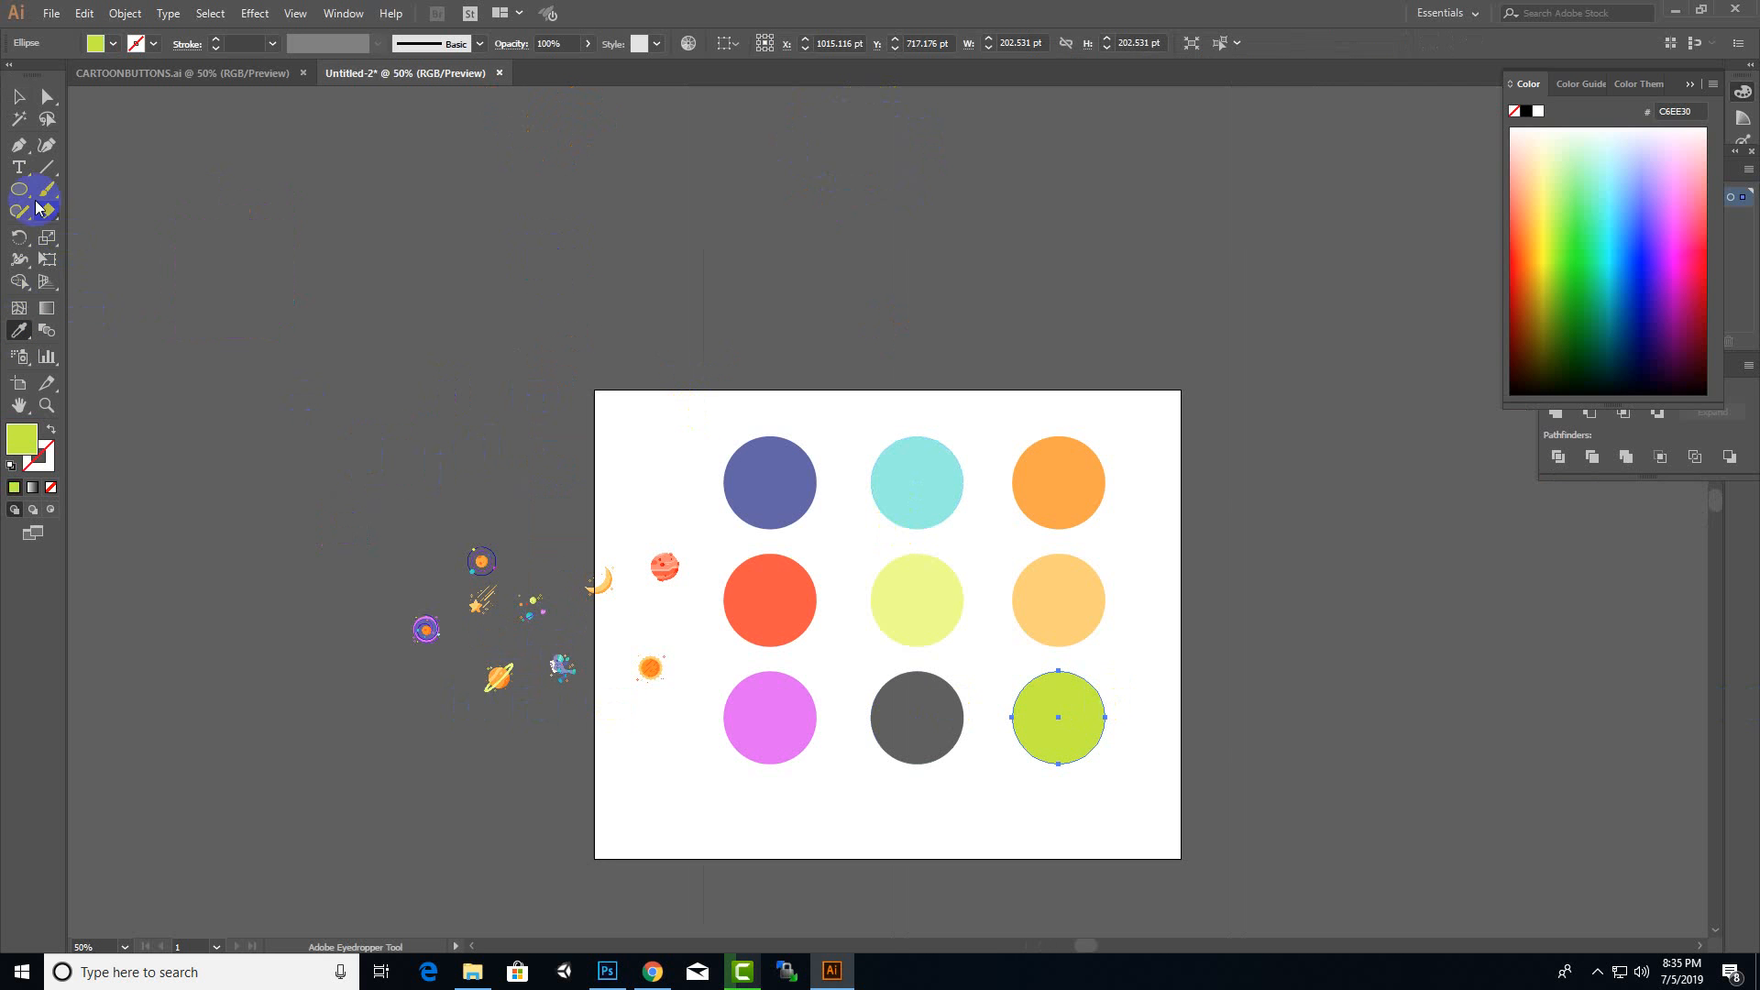
left_click(20, 97)
left_click(1202, 546)
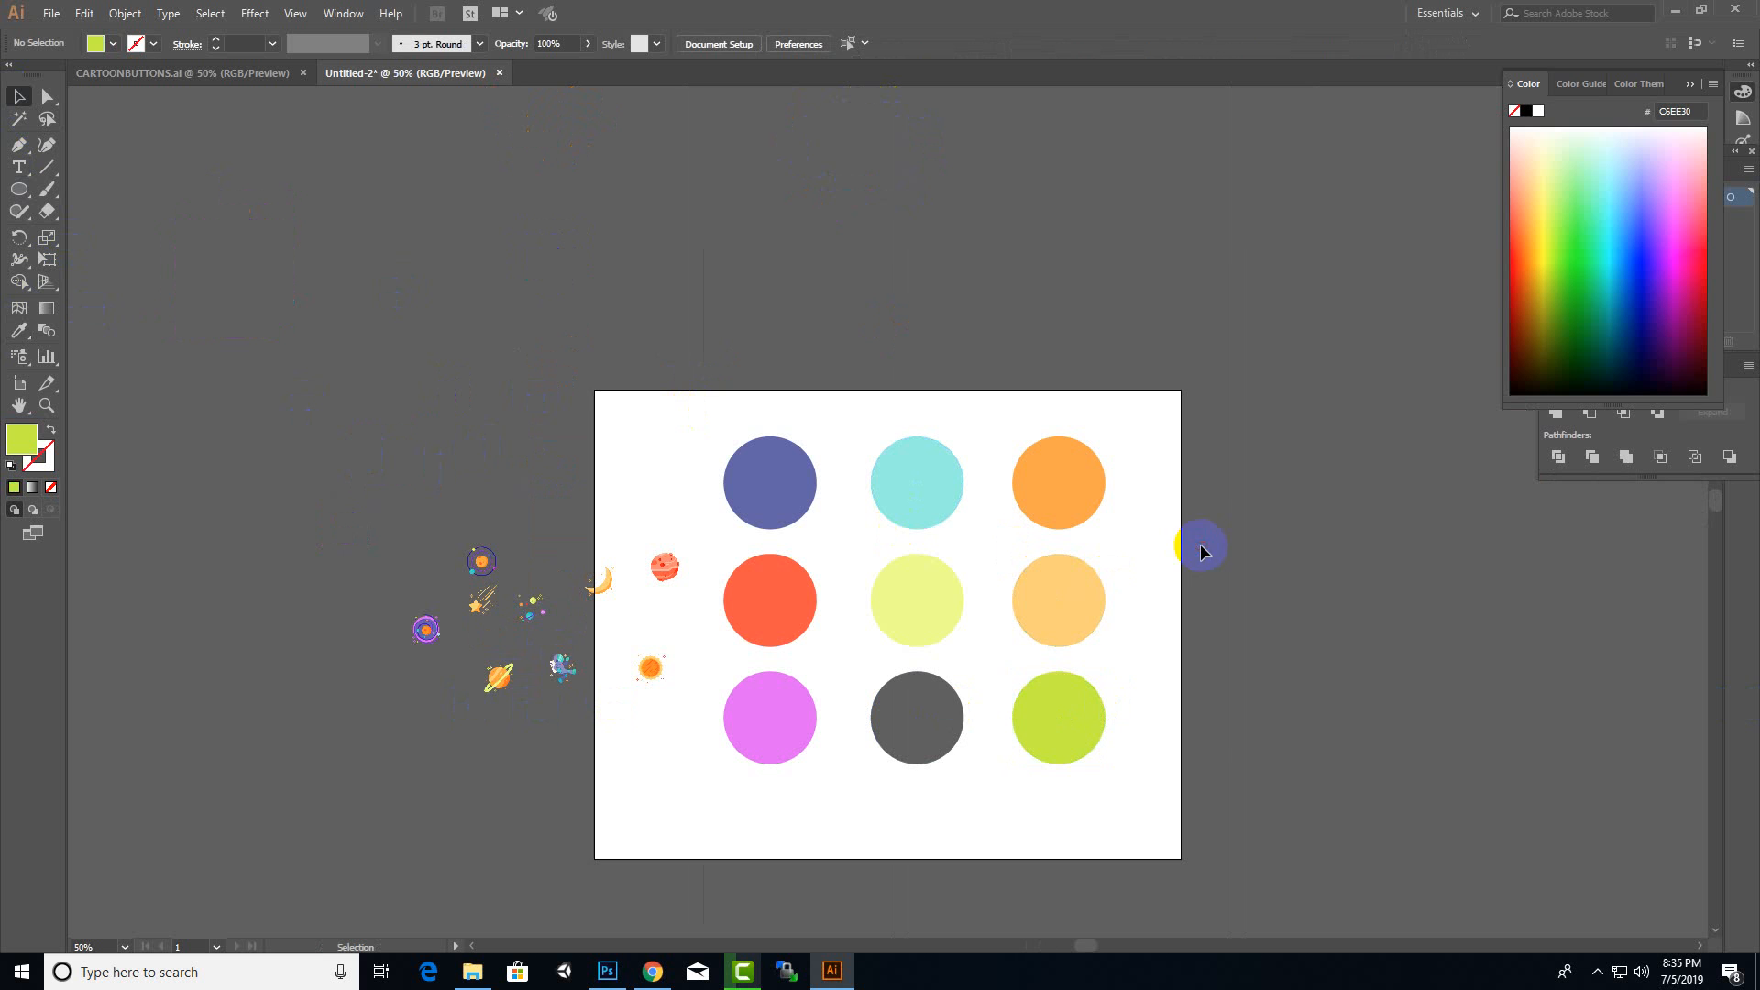
- Center the red planet image on the first circle of the top row and bring it to the front
scroll(882, 651, "up", 1, "alt")
left_click_drag(612, 493, 225, 822)
left_click(506, 500)
left_click_drag(588, 545, 734, 430)
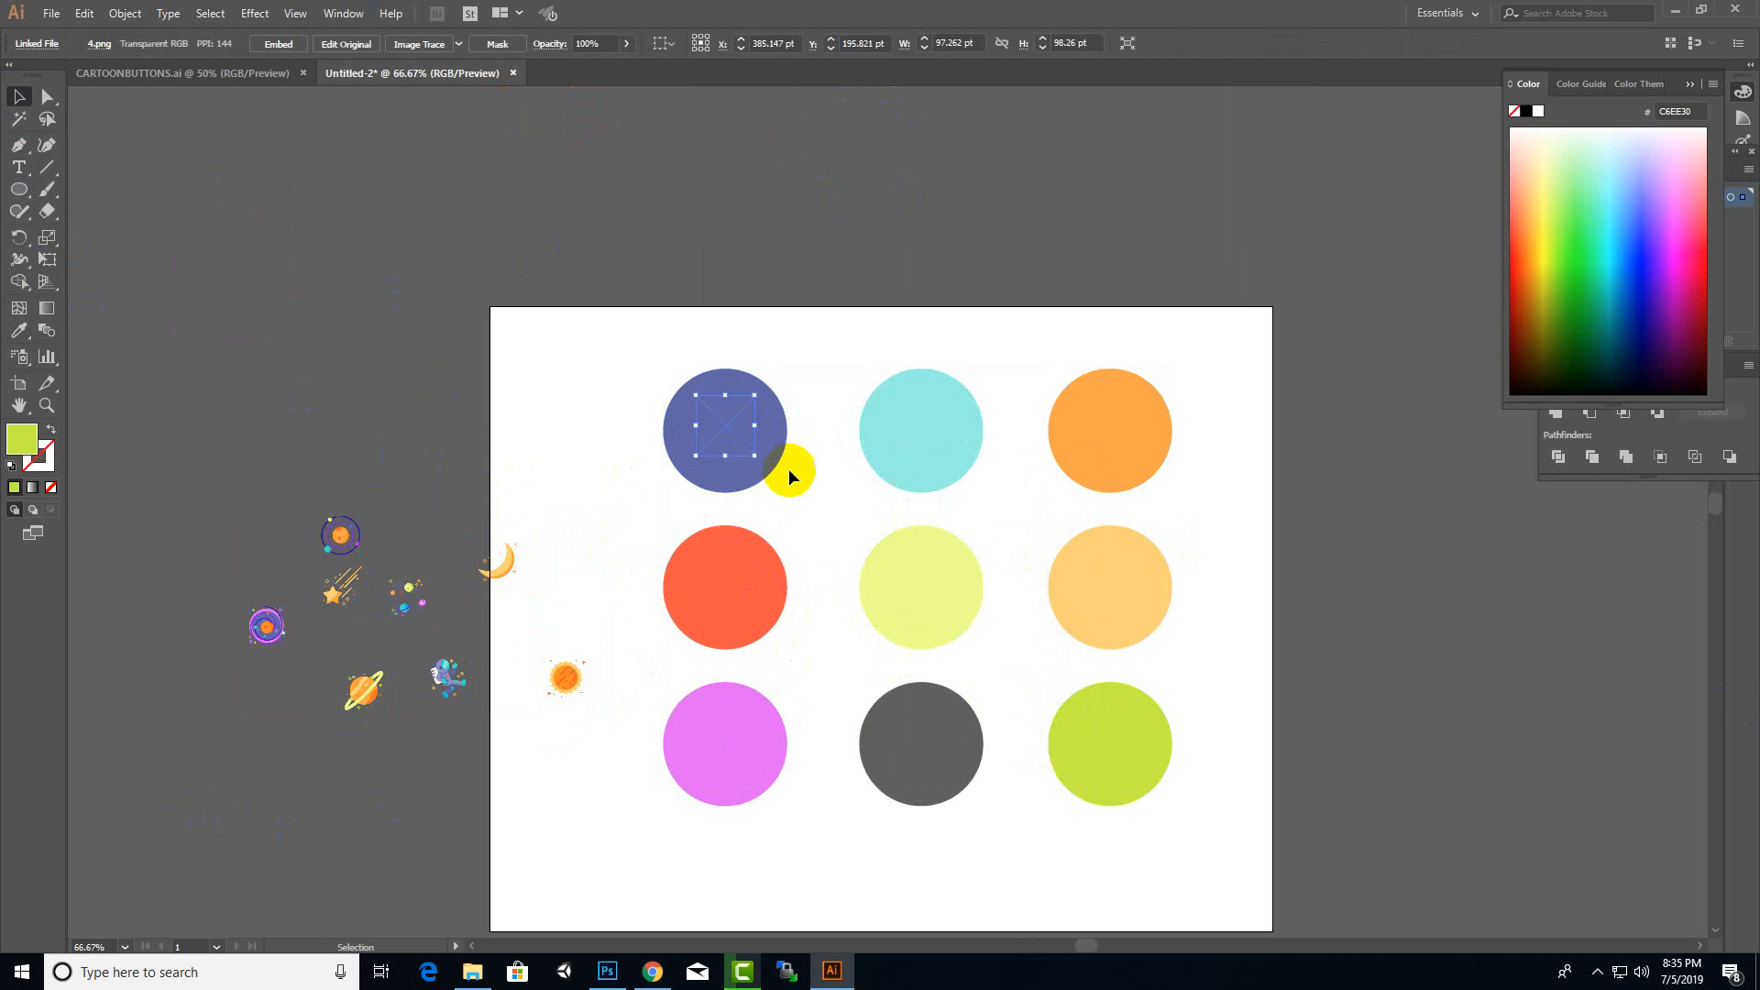
right_click(731, 436)
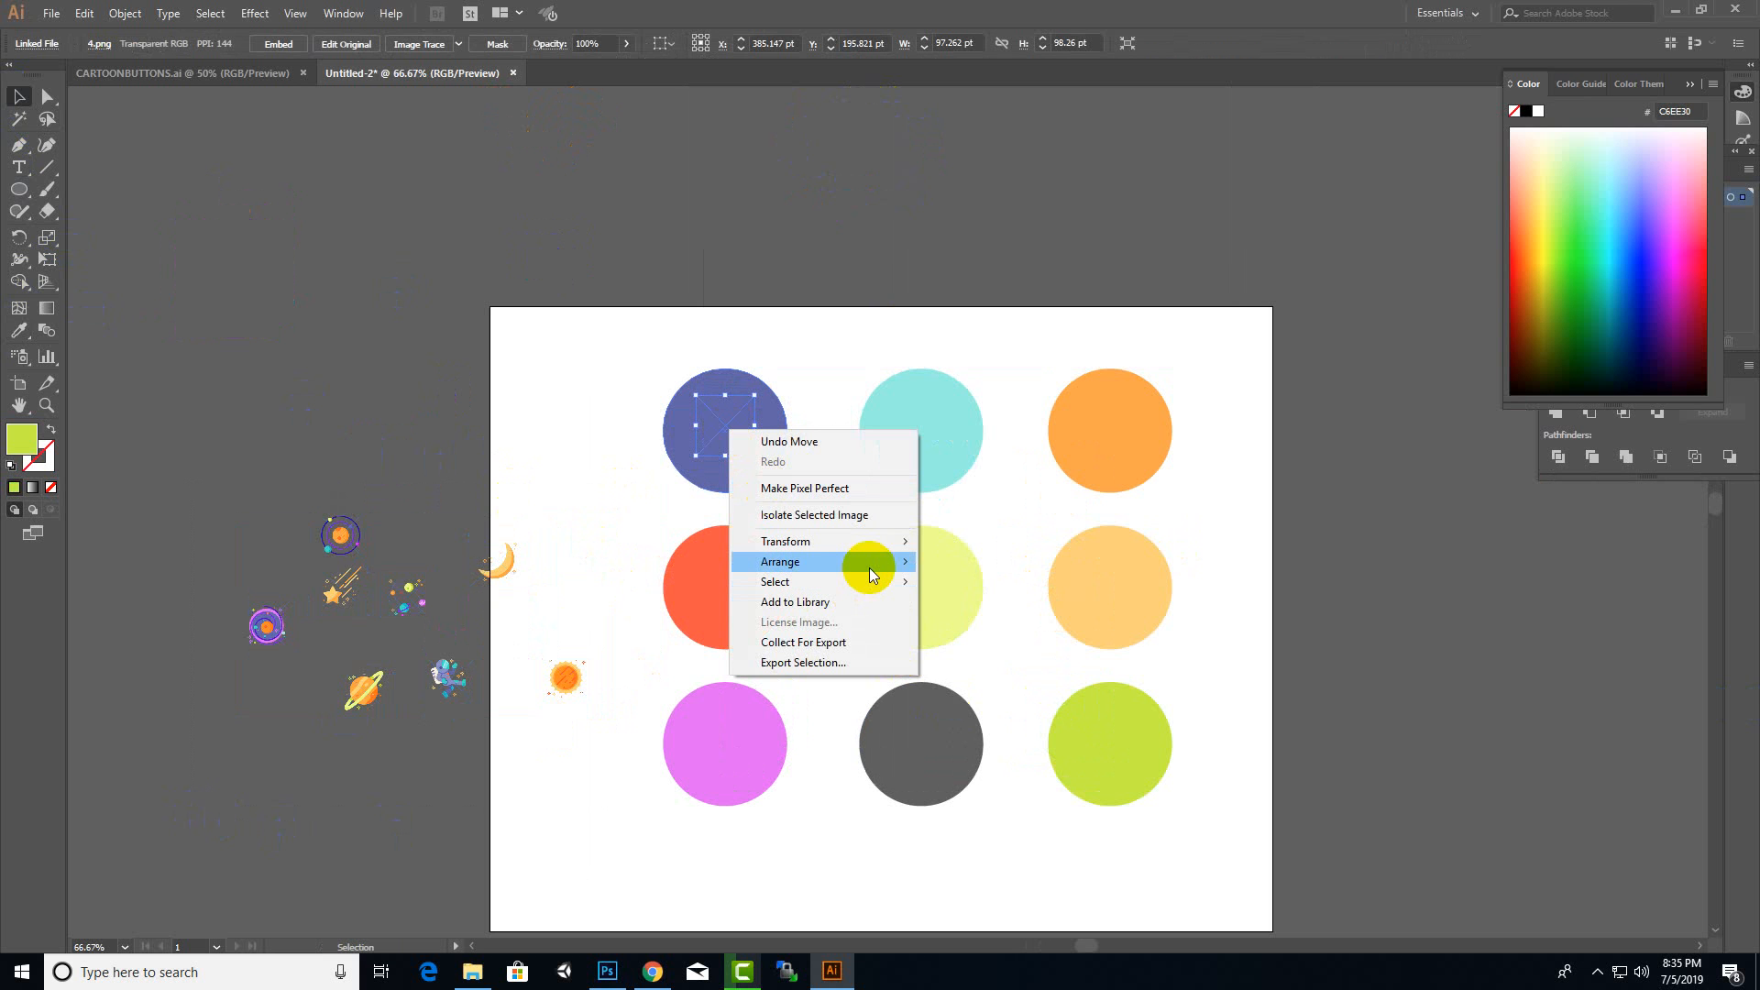
mouse_move(869, 569)
left_click(993, 571)
left_click(629, 414)
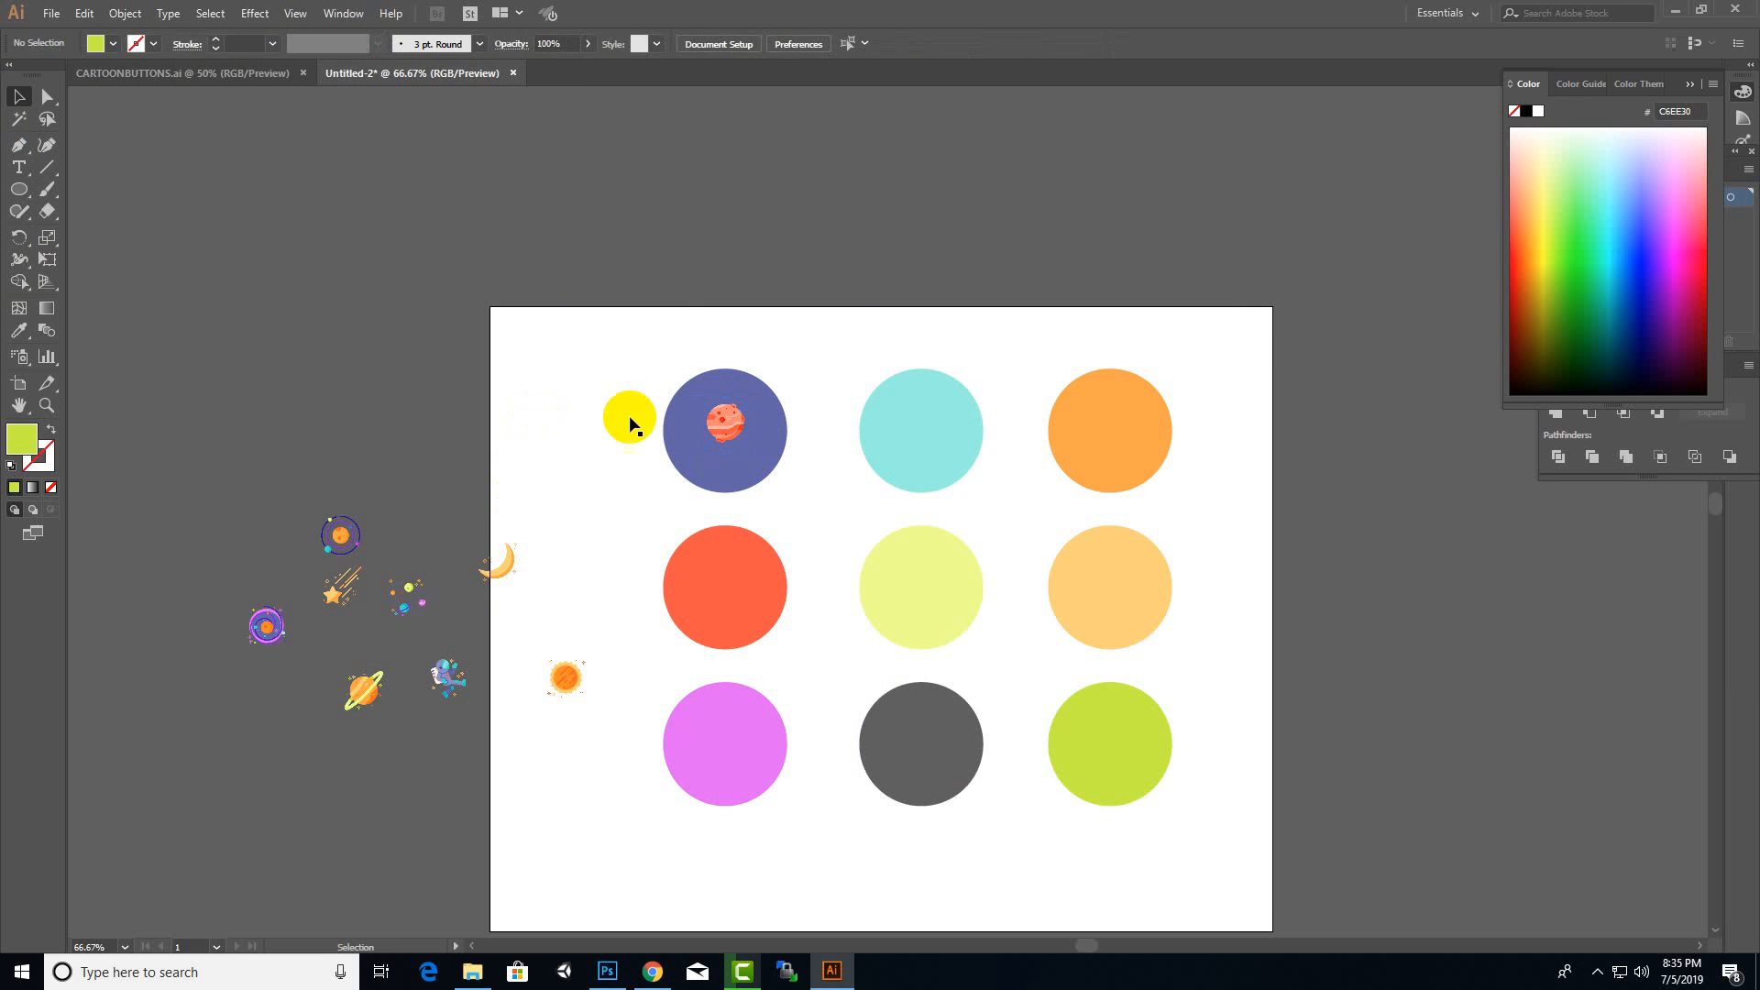
scroll(736, 449, "up", 1)
scroll(739, 477, "up", 1)
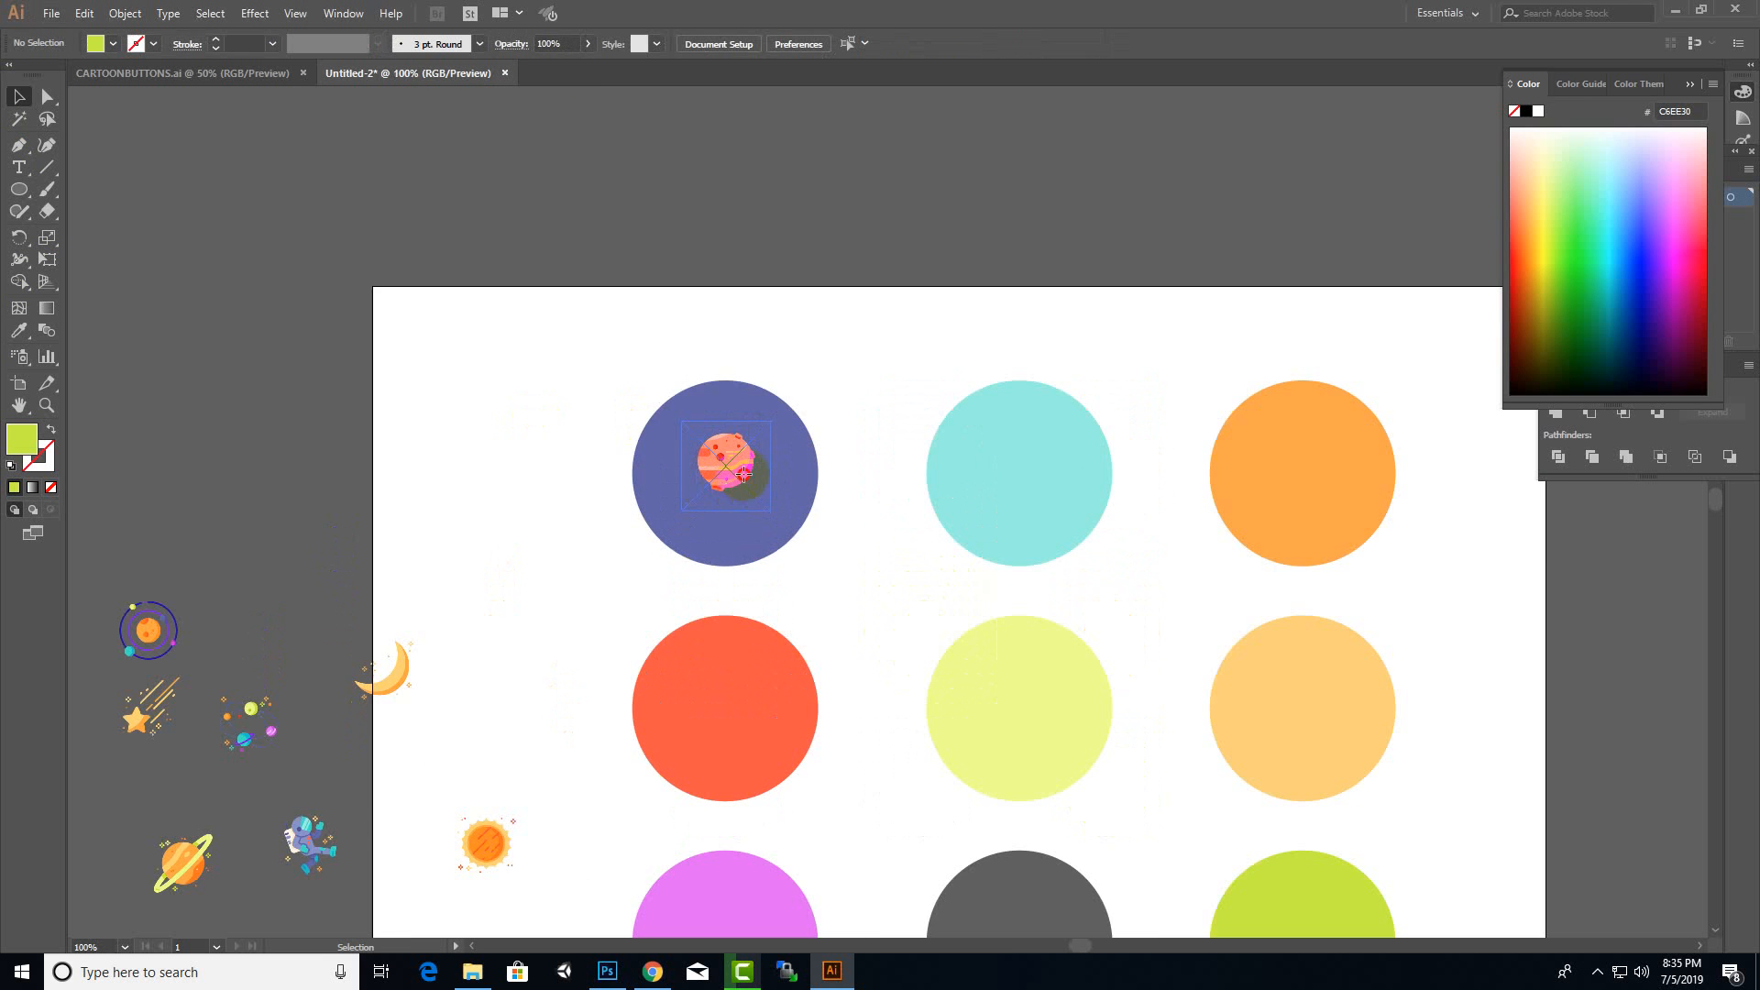
left_click_drag(744, 481, 746, 484)
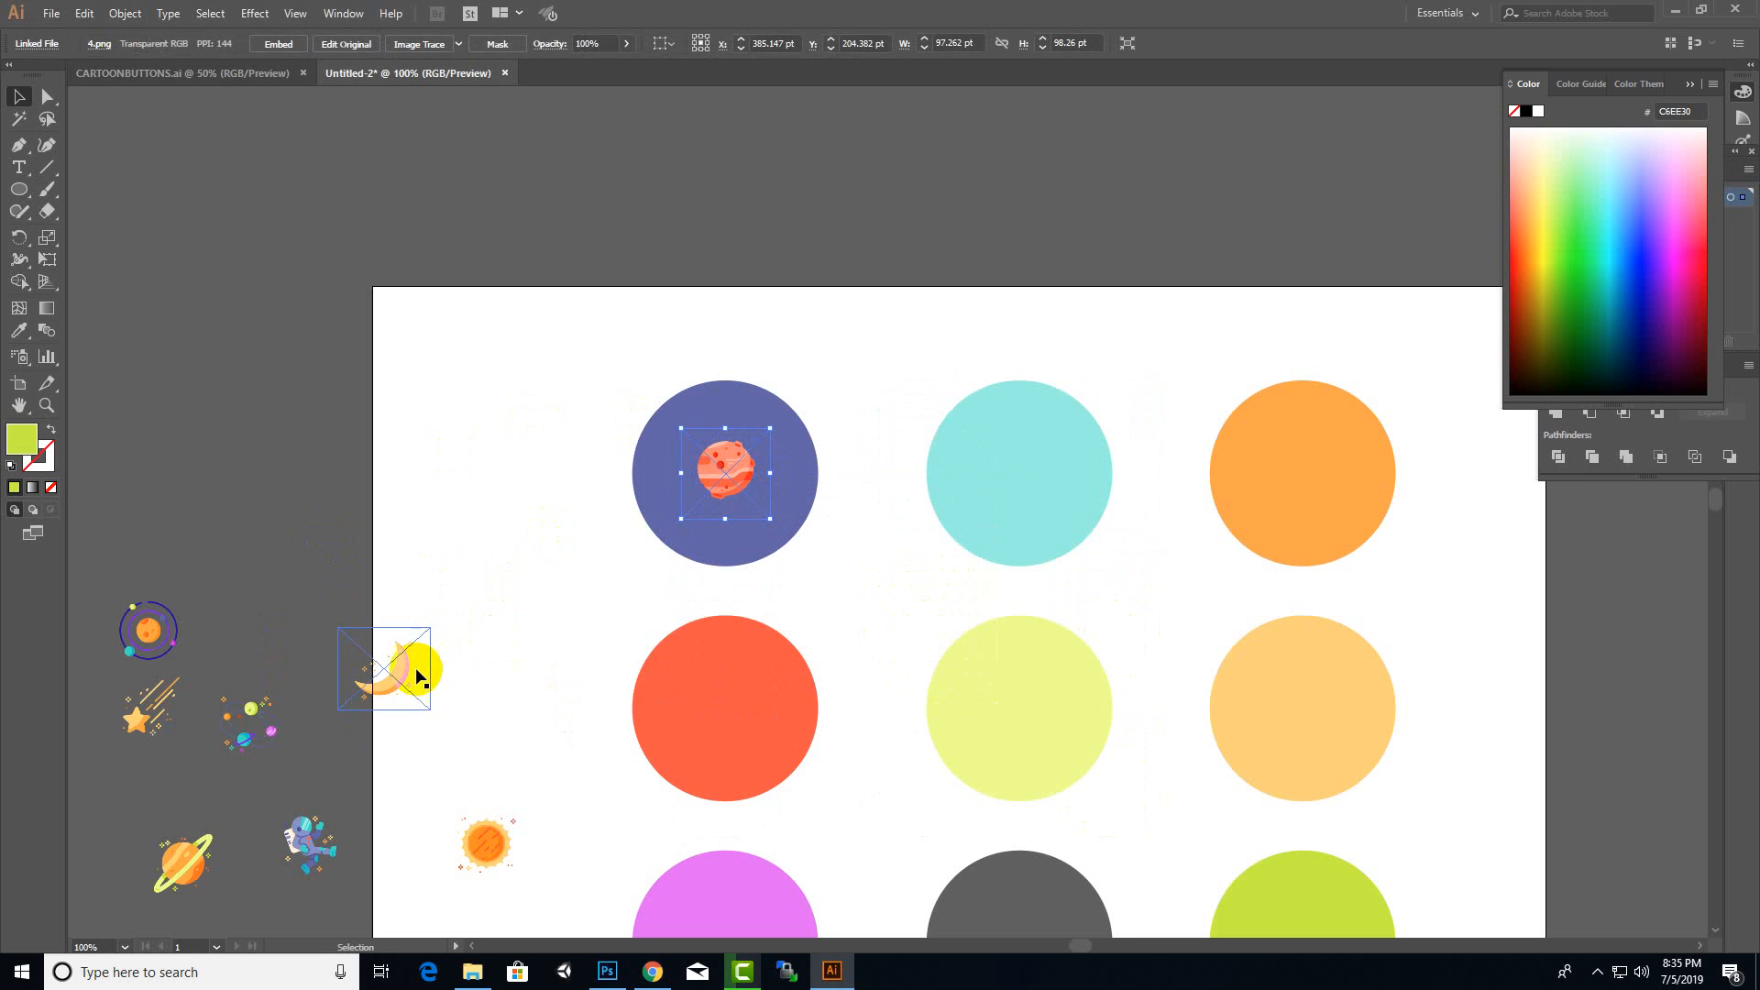
- Center the moon image on the second circle of the top row and bring it to the front
left_click_drag(417, 676, 1015, 481)
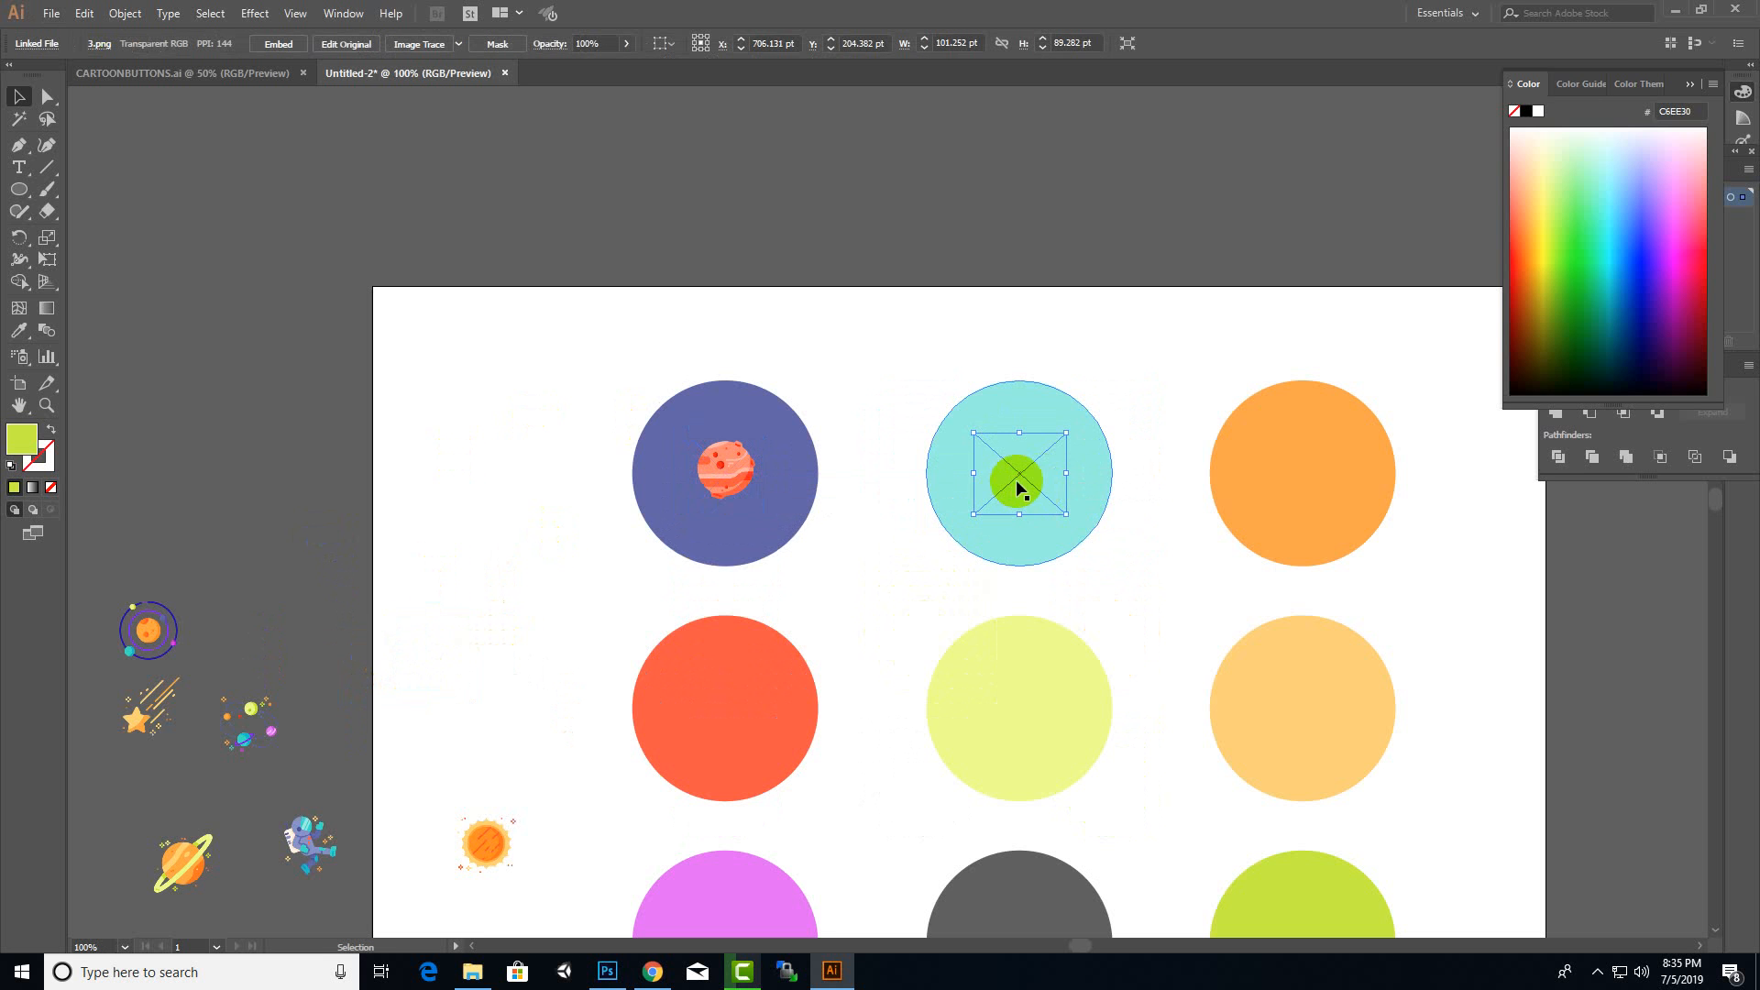
right_click(1021, 477)
mouse_move(1152, 609)
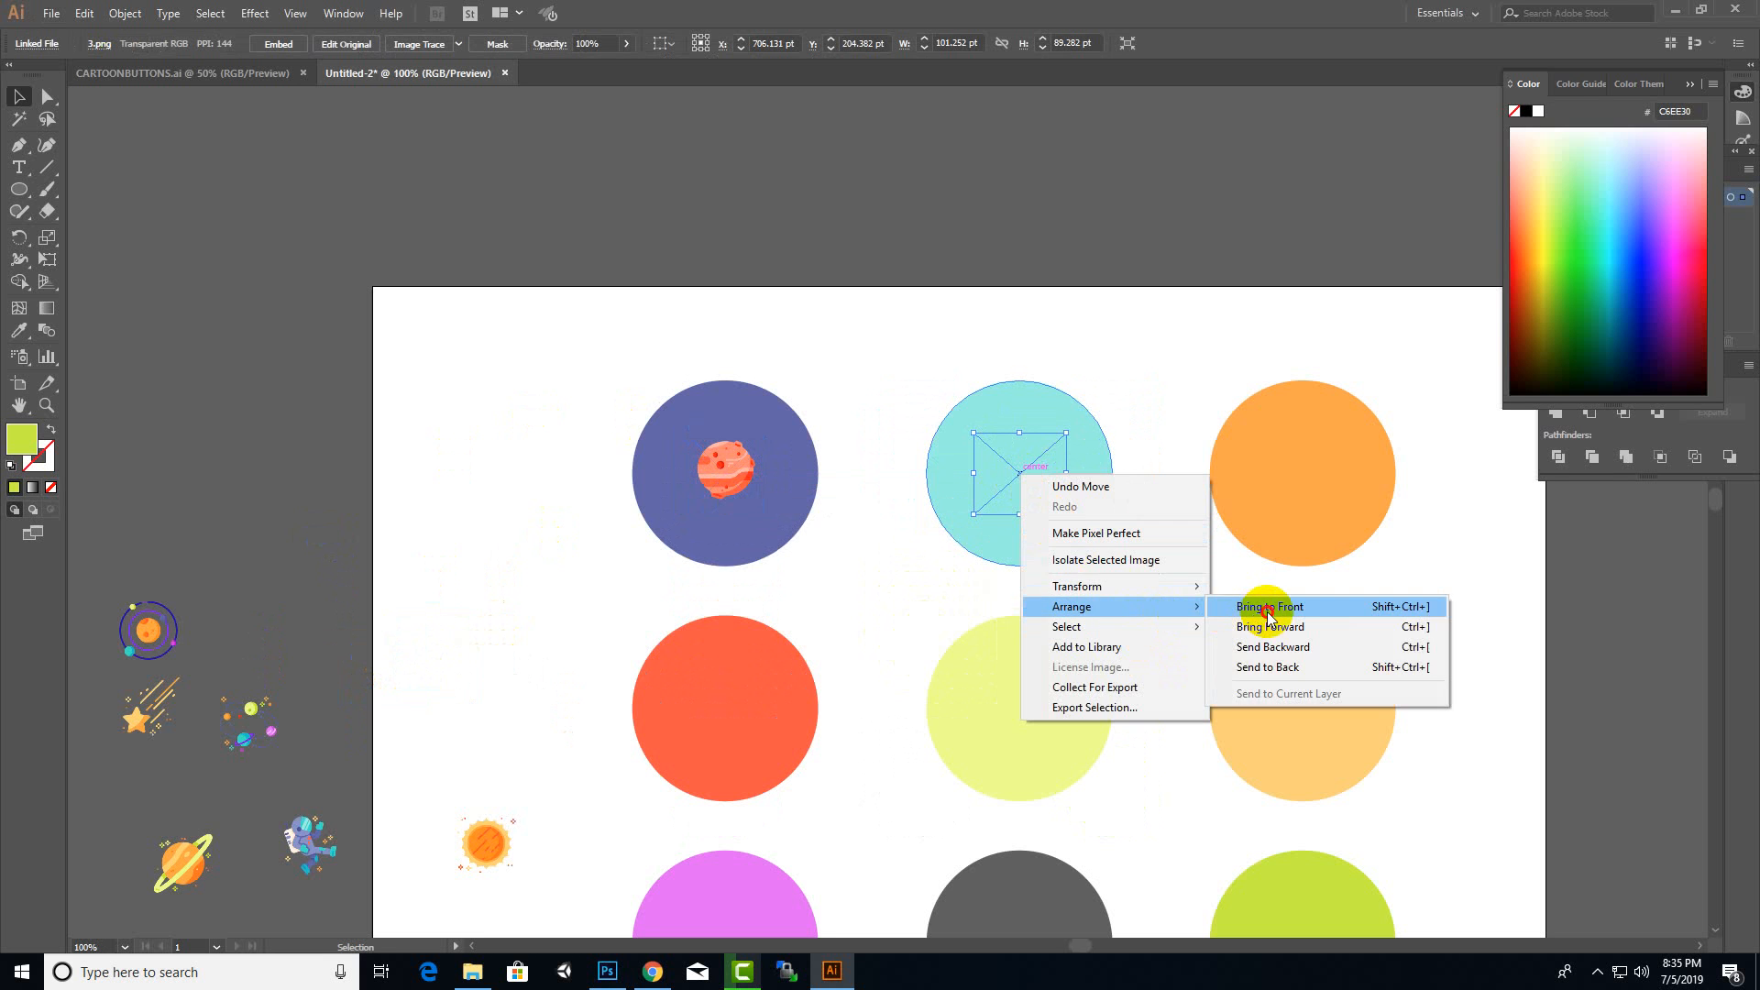
left_click(1233, 608)
- Place the orbiting planet image at the middle of the top row's third circle and bring it to the front
left_click_drag(142, 645, 1305, 486)
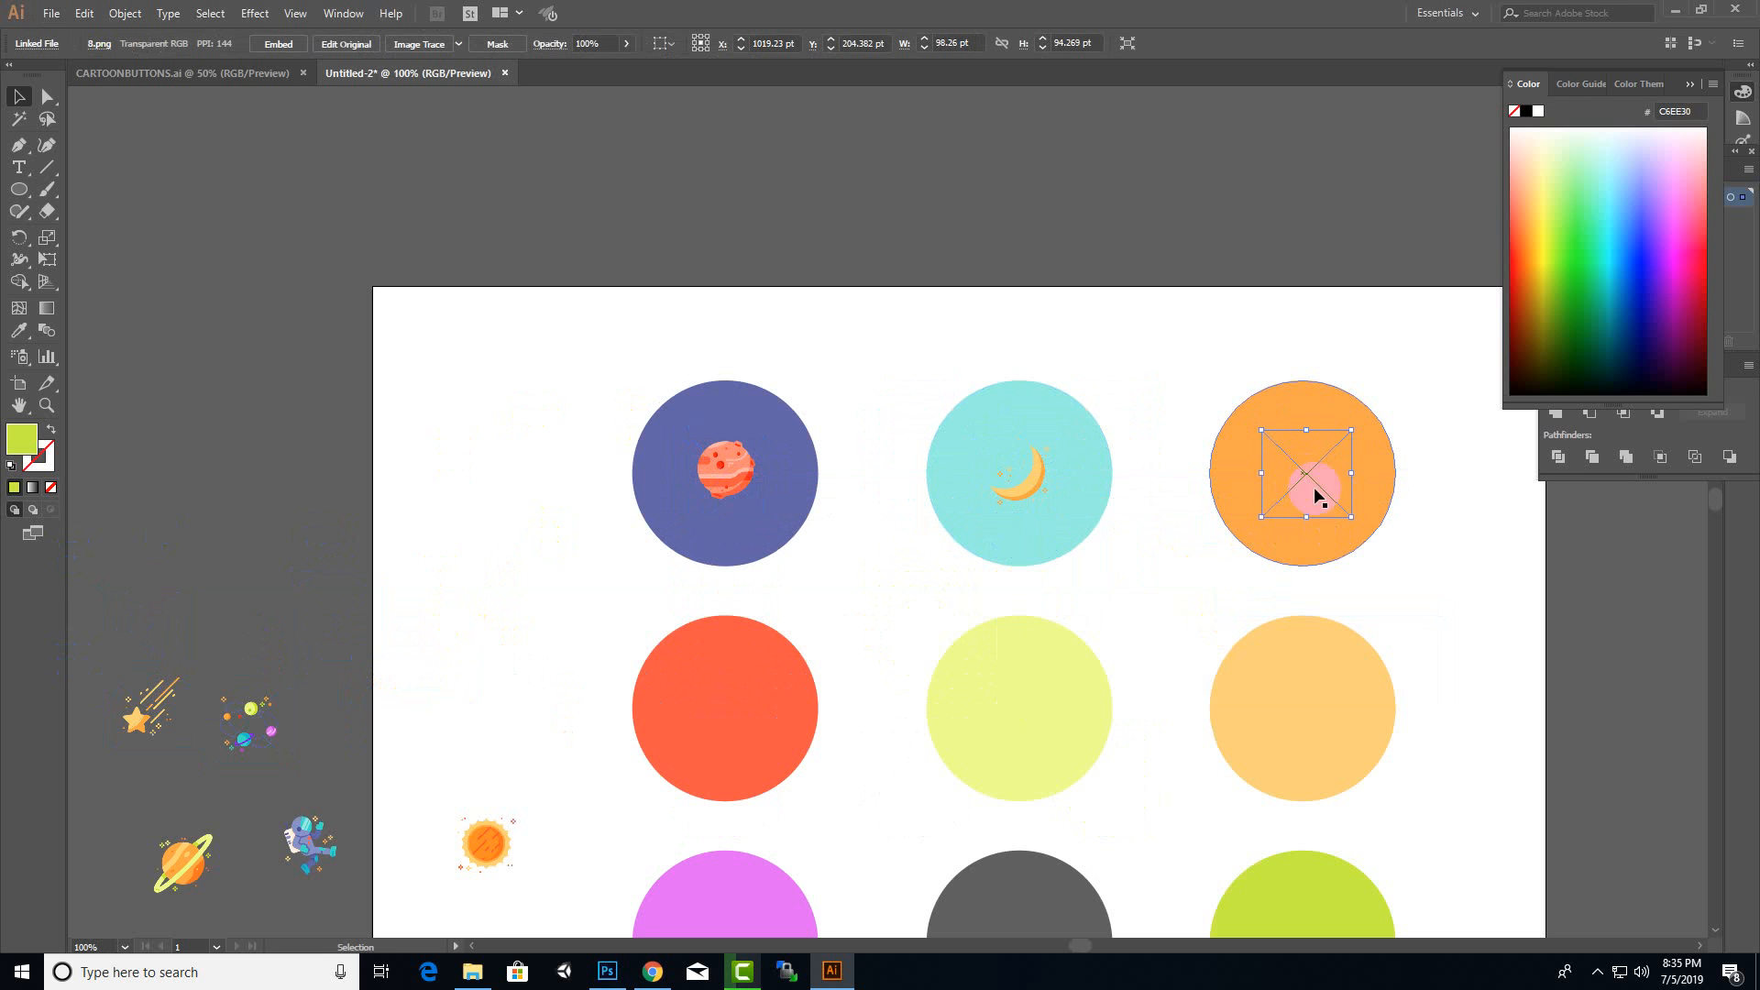
right_click(1303, 471)
mouse_move(1409, 601)
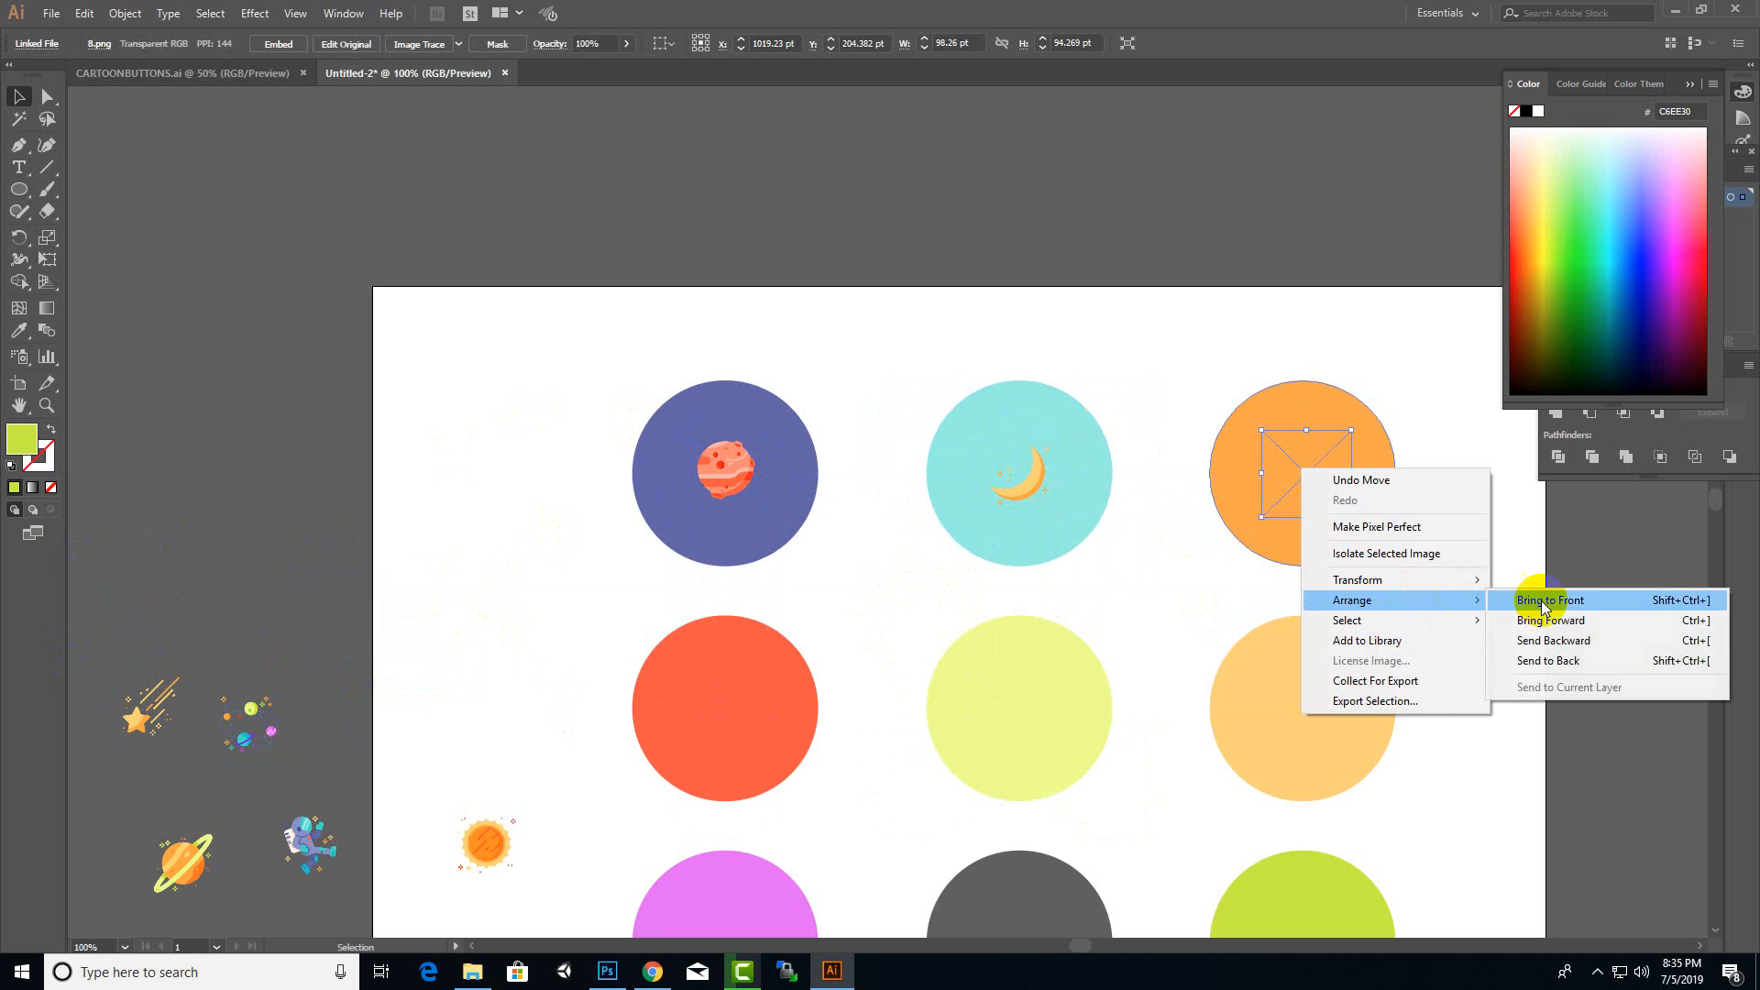
left_click(1544, 600)
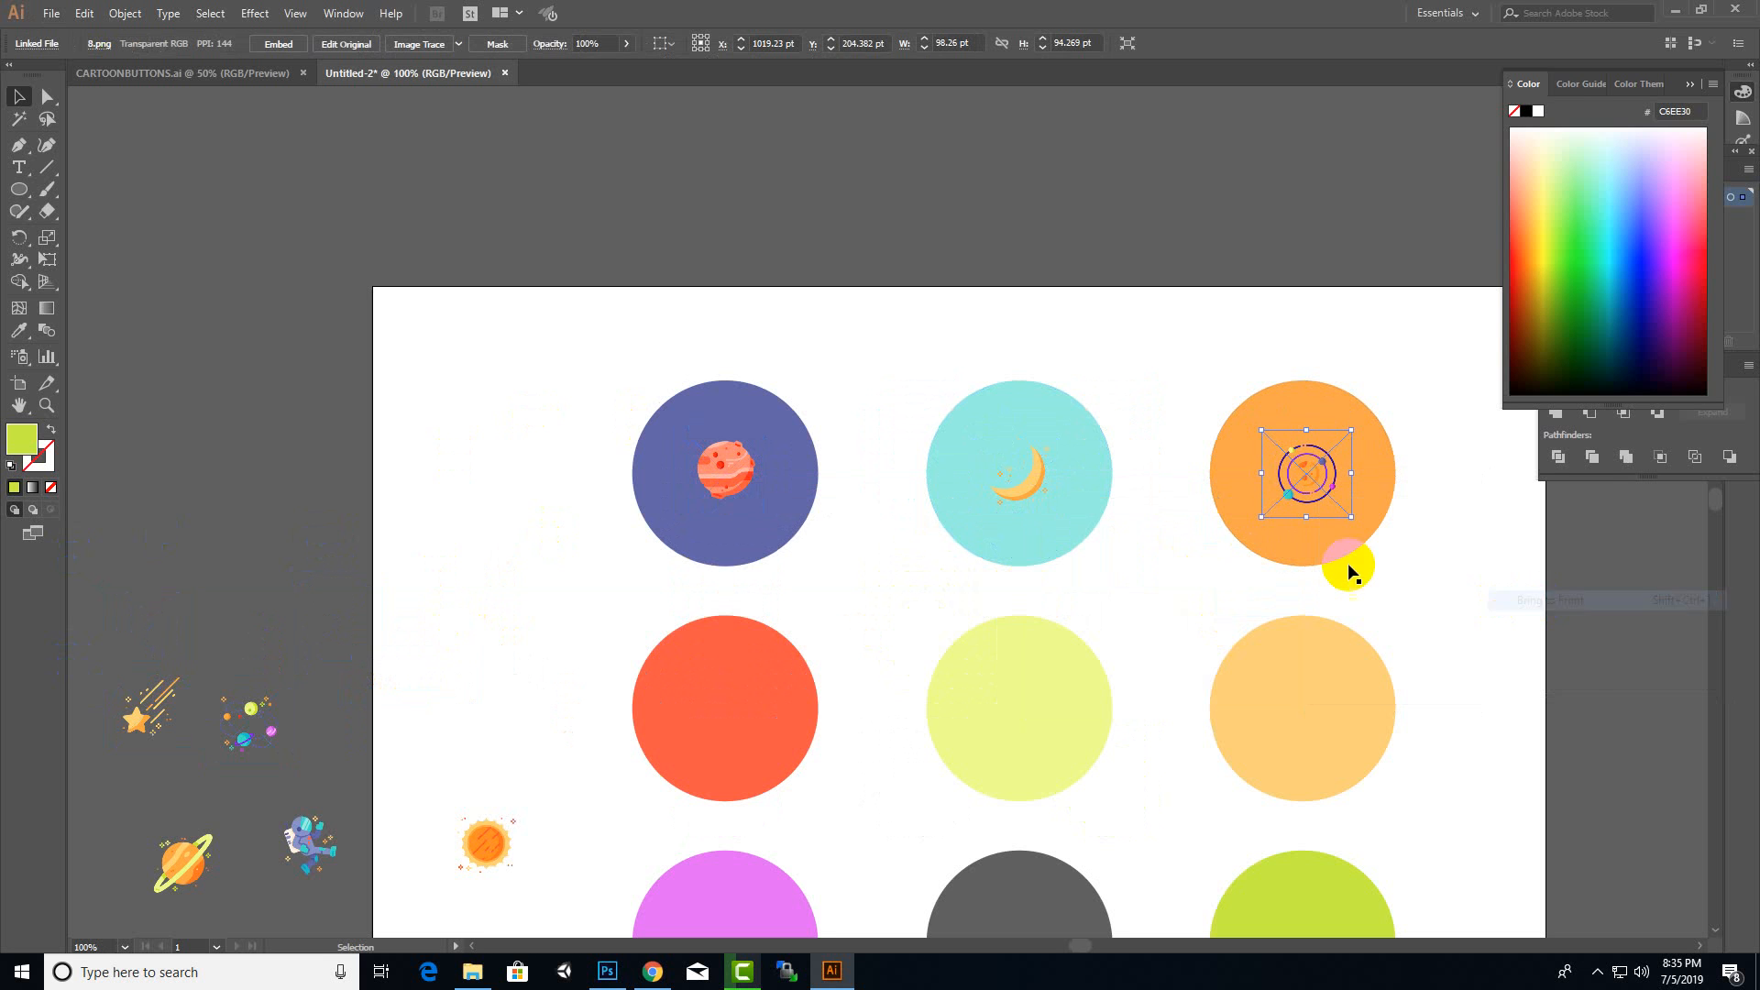
- Enlarge the moon image proportionally to about 108 by 96 pt
right_click(1030, 485)
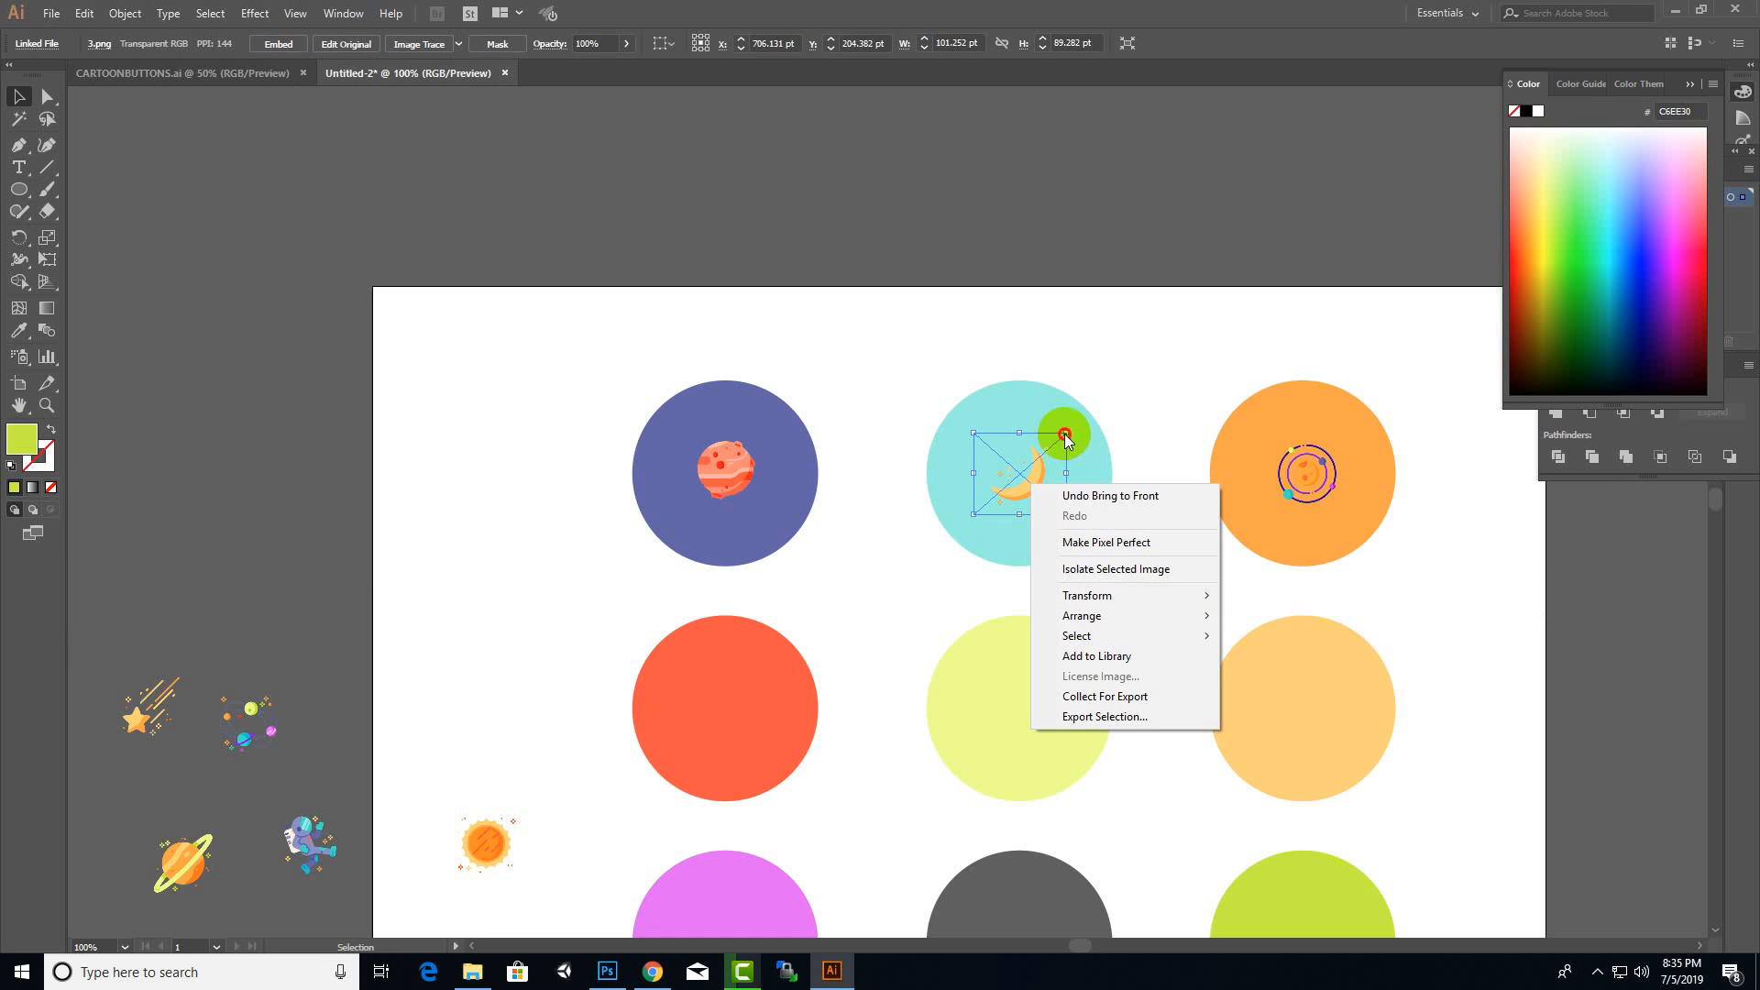
left_click_drag(1065, 435, 1072, 426)
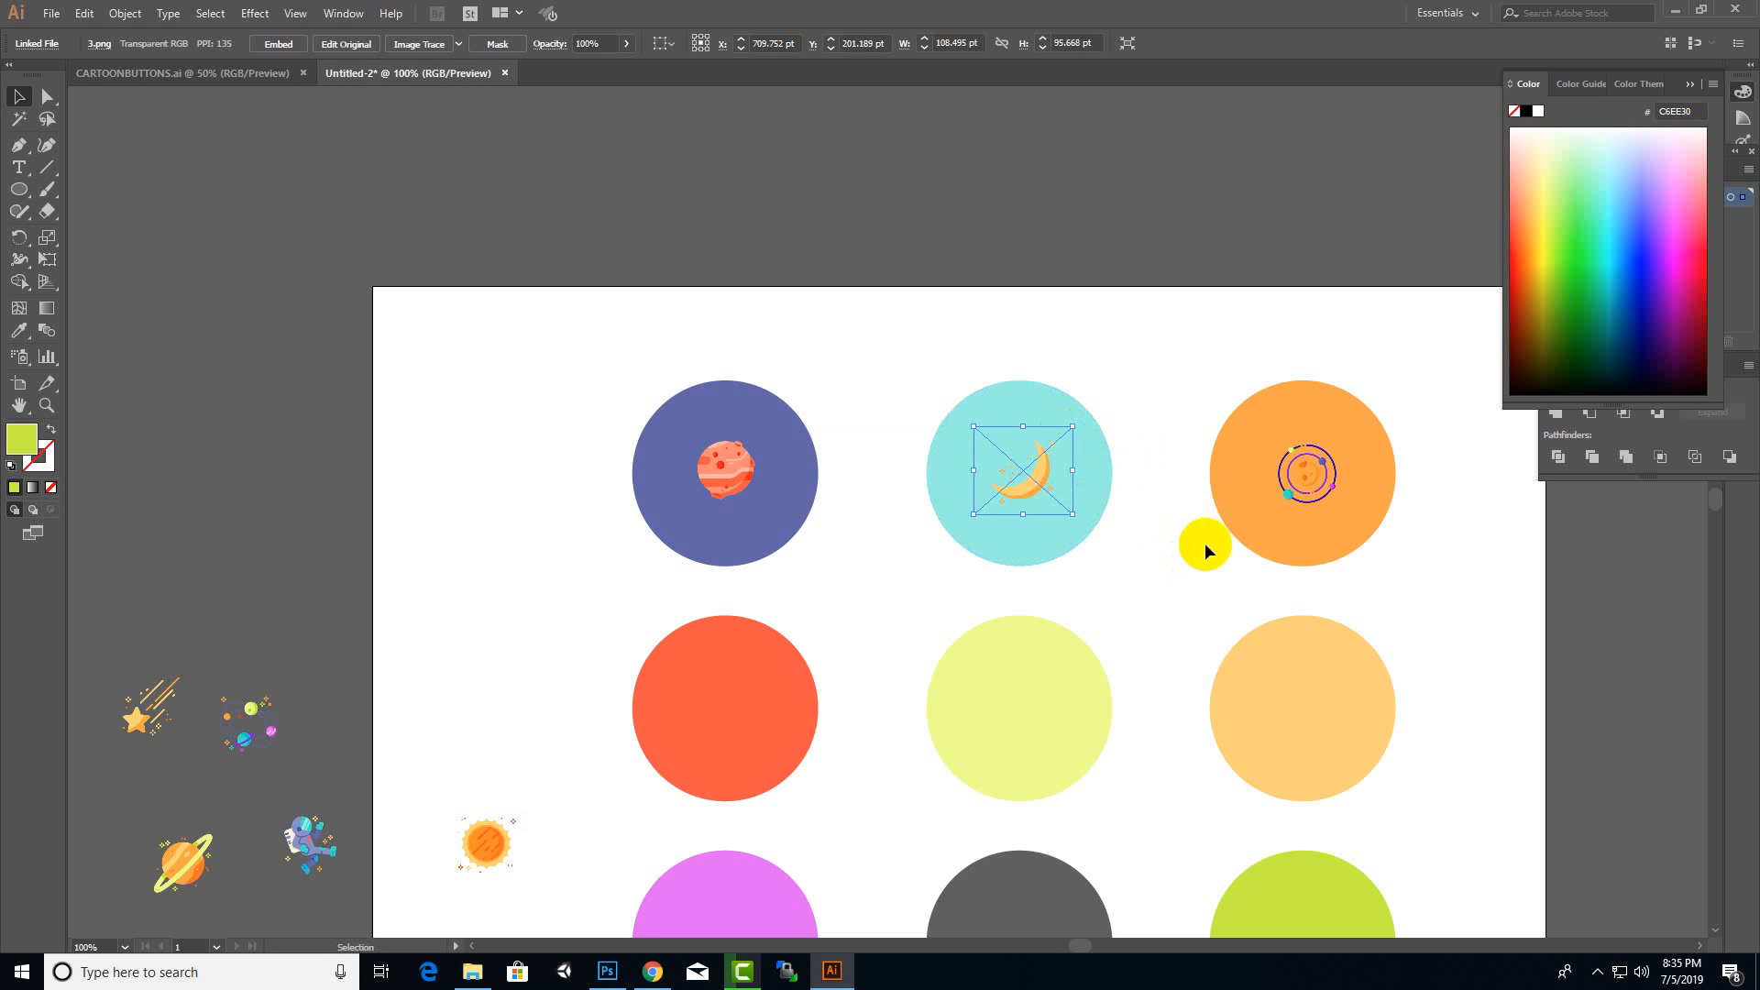
- Bring the small planets image in front of the circles and place it on the center circle of the grid
left_click_drag(233, 712, 713, 700)
right_click(713, 700)
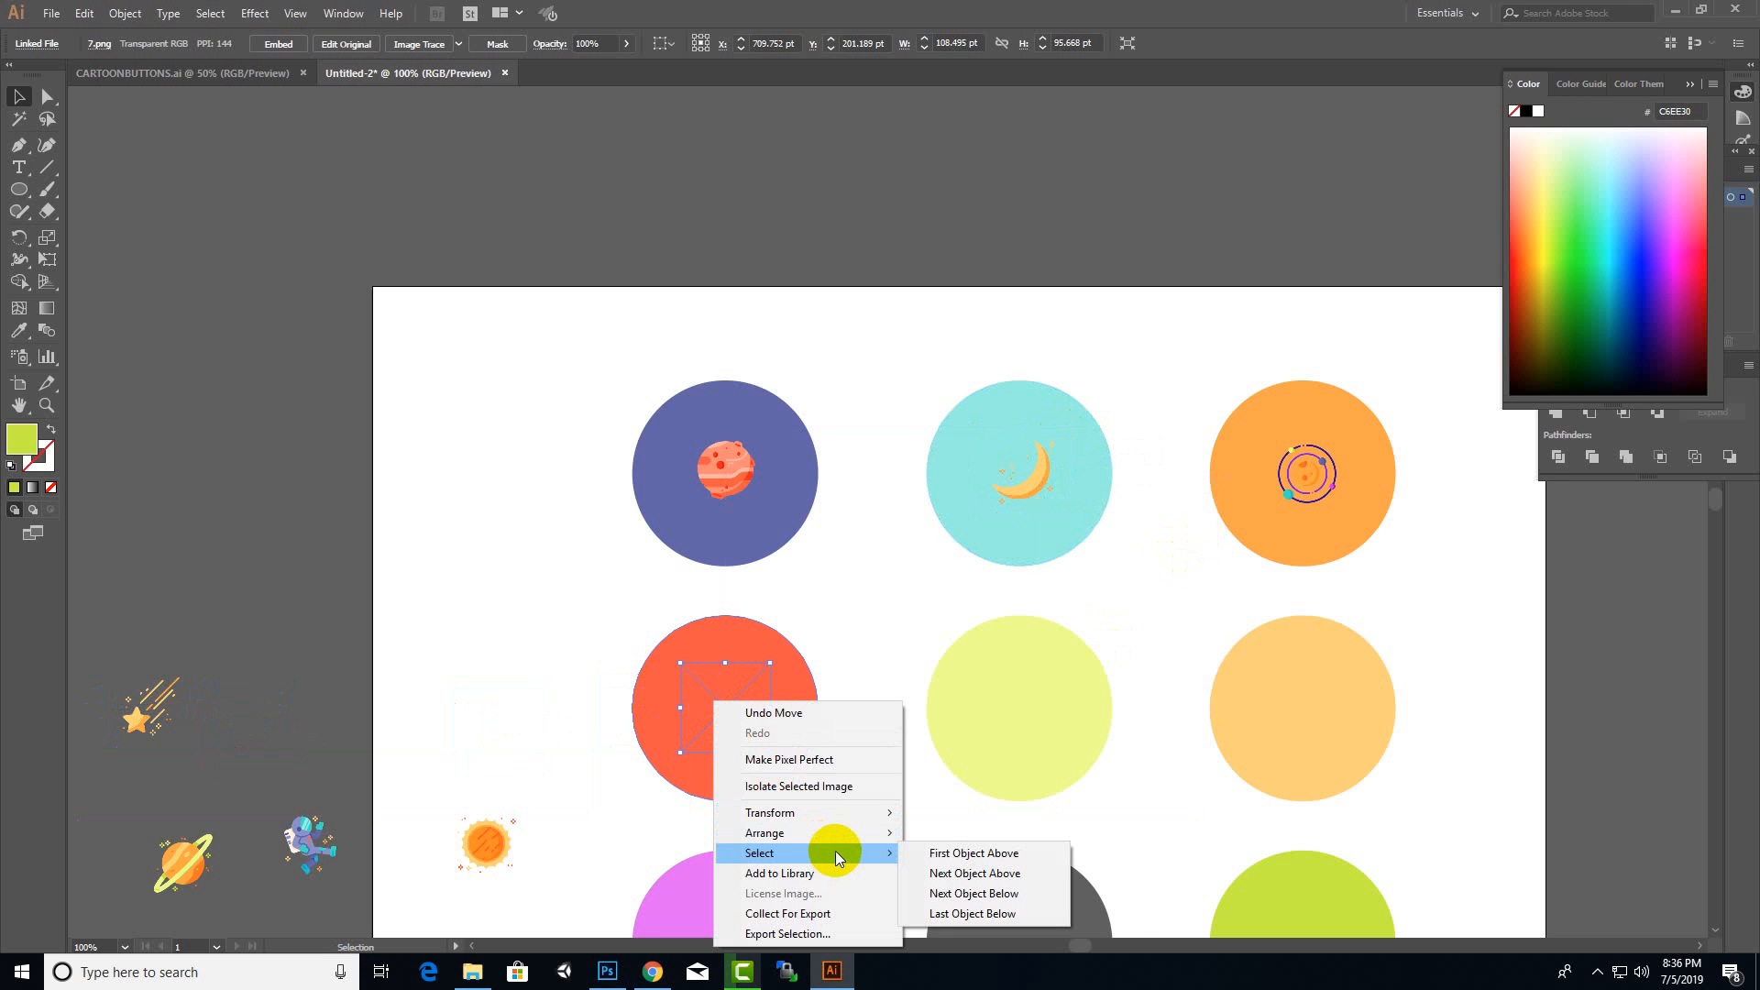
mouse_move(847, 834)
left_click(963, 833)
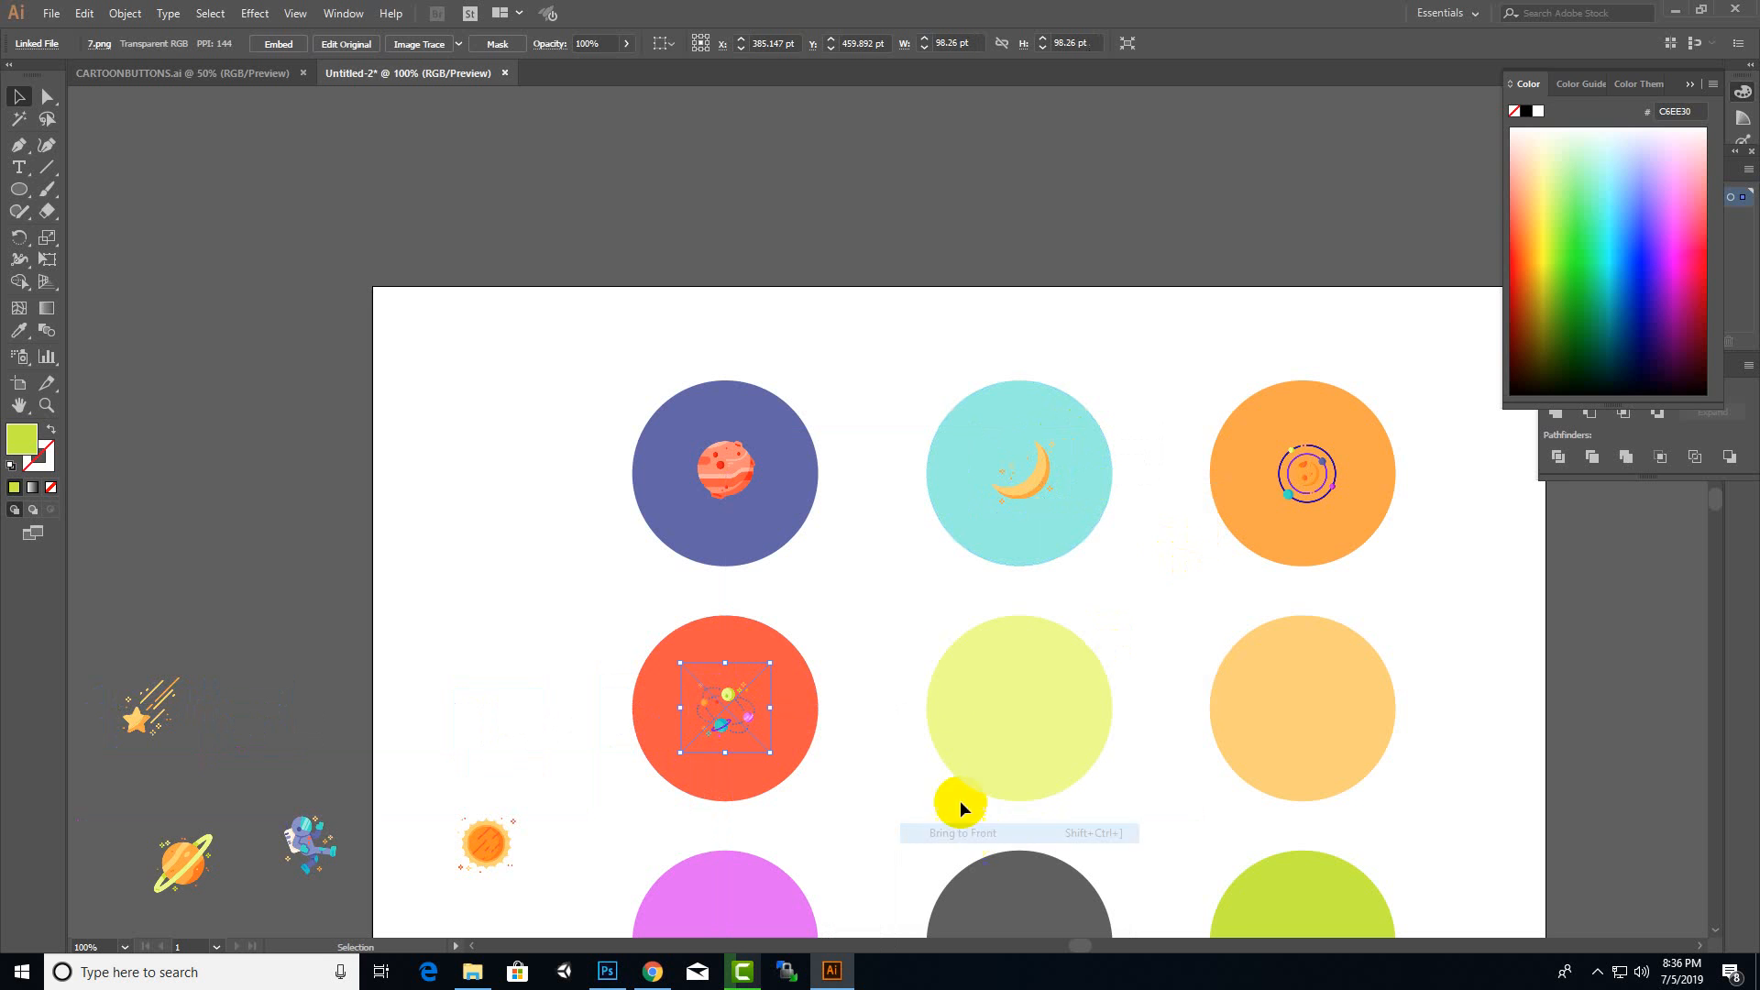
scroll(825, 692, "down", 2)
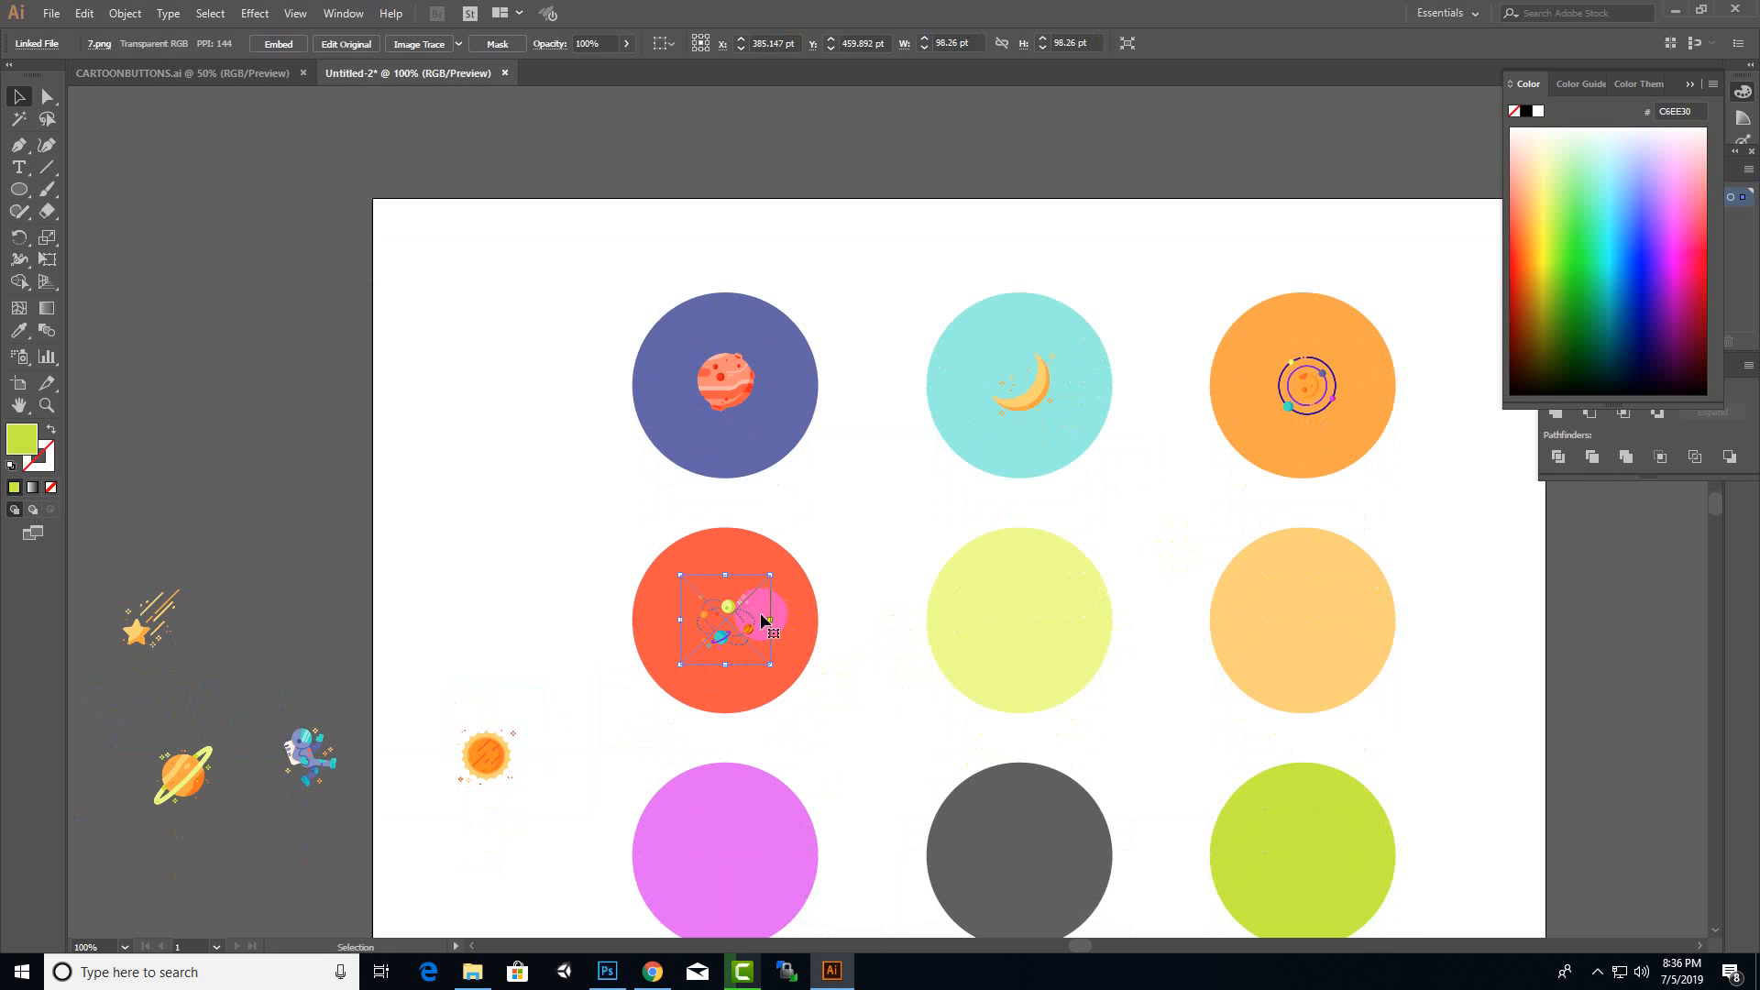
left_click_drag(728, 611, 1026, 612)
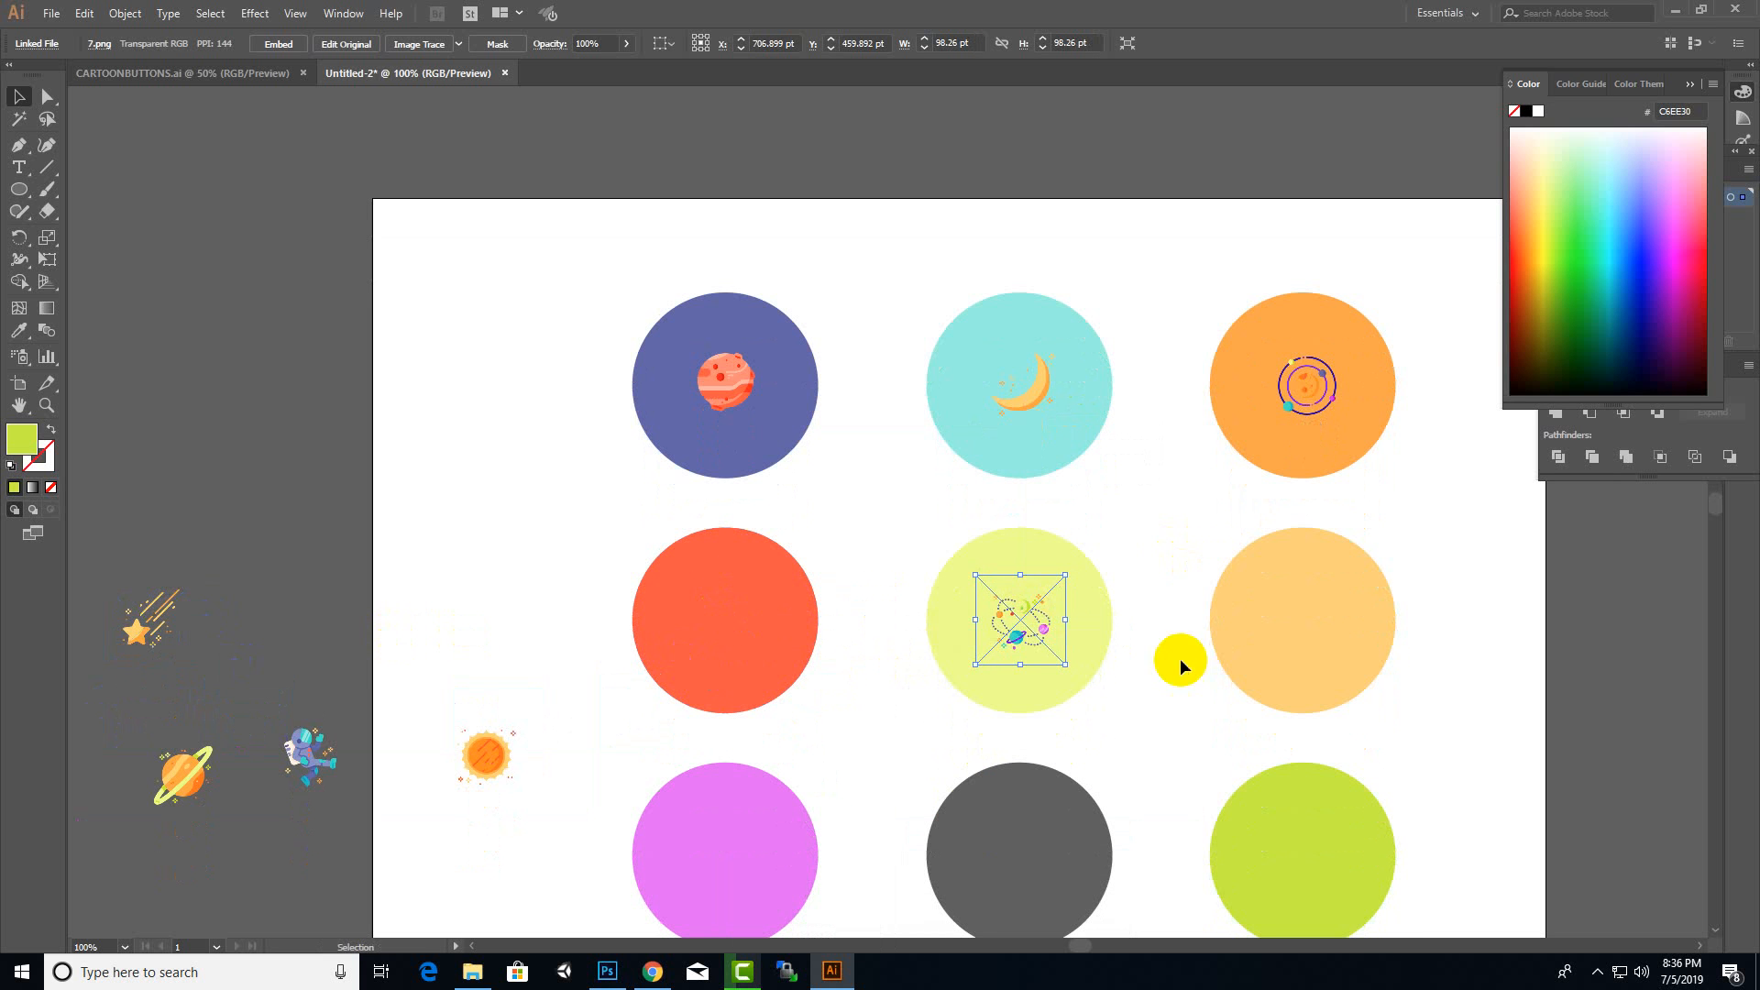
- Place the shooting star image in front of the middle row's first circle and enlarge it proportionally to about 109 by 99 pt
scroll(992, 614, "down", 2)
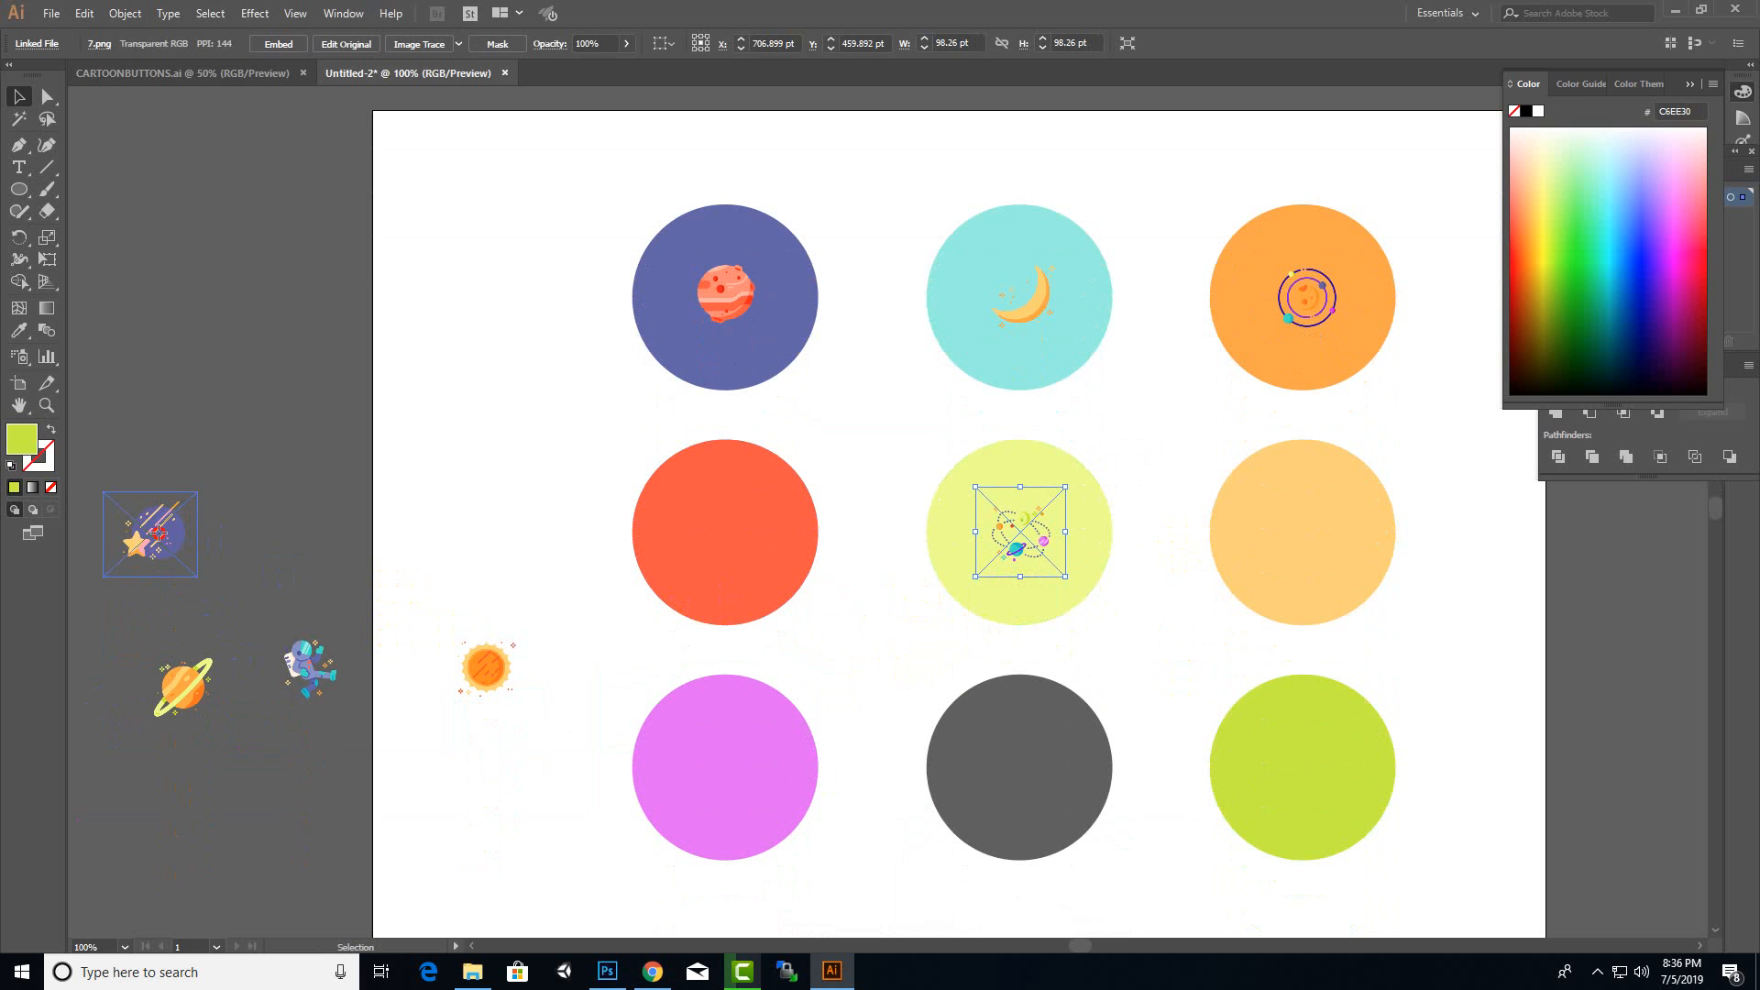
left_click_drag(158, 532, 737, 520)
scroll(737, 520, "down", 1)
right_click(739, 523)
mouse_move(847, 656)
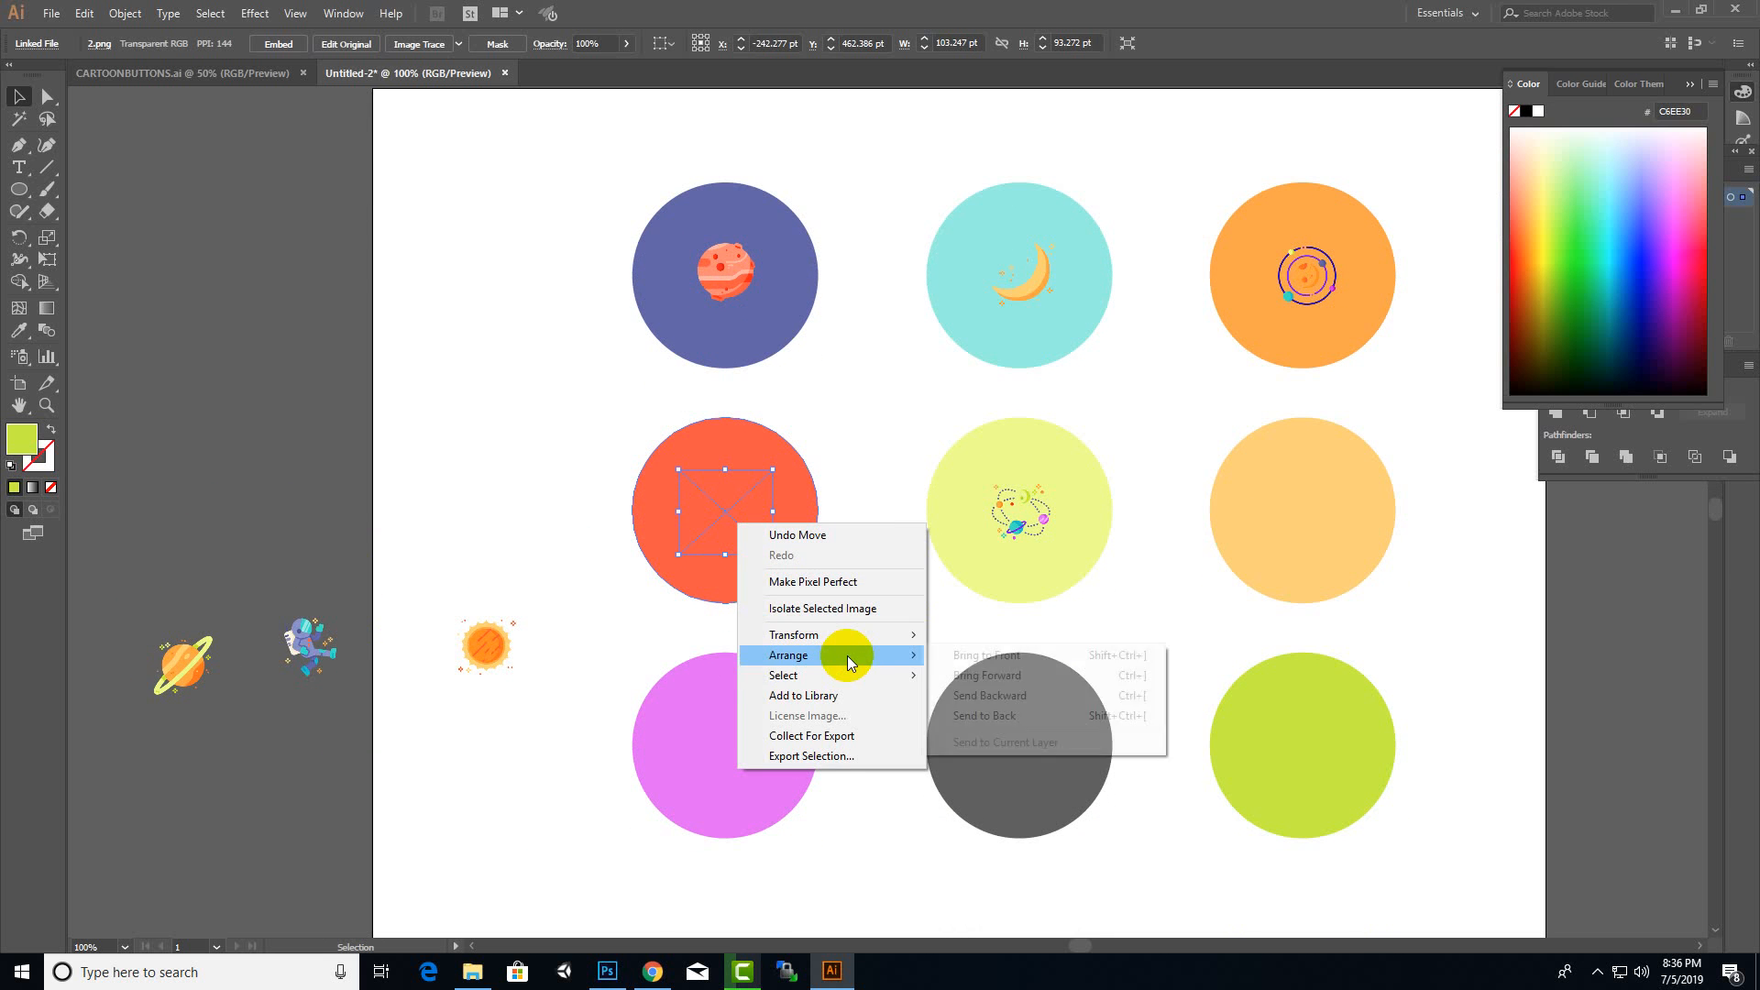
left_click(970, 656)
left_click(375, 477)
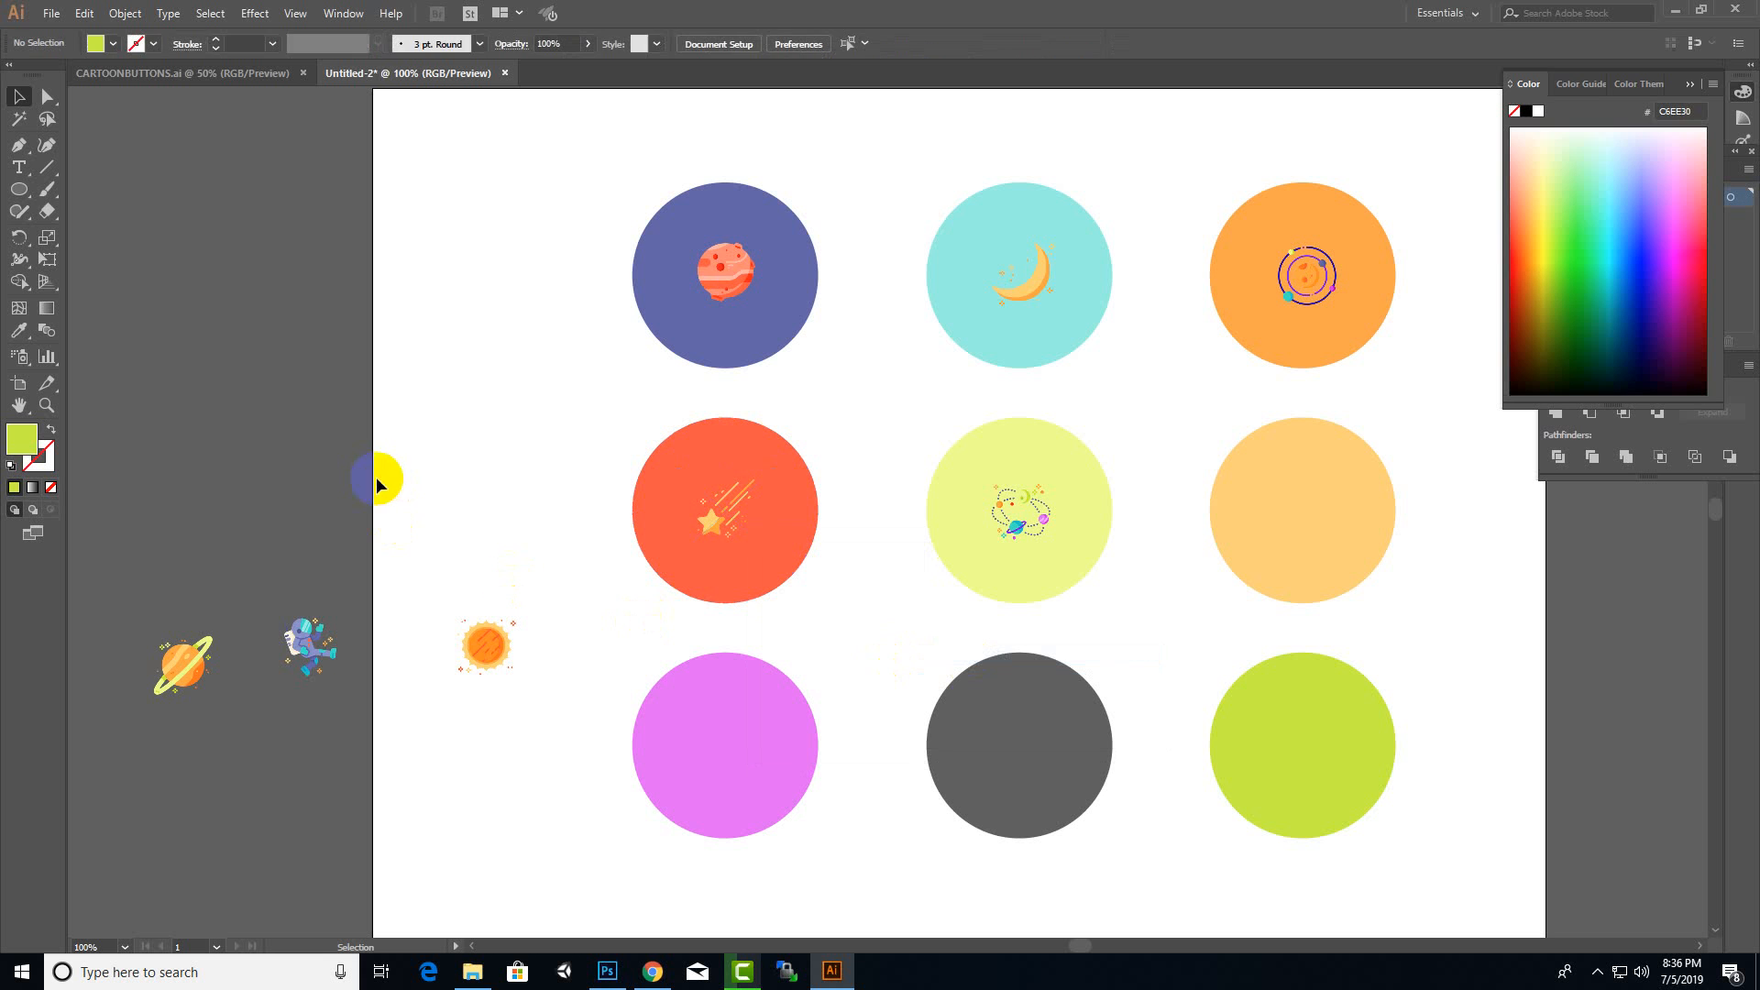
left_click(727, 532)
left_click_drag(772, 470, 778, 464)
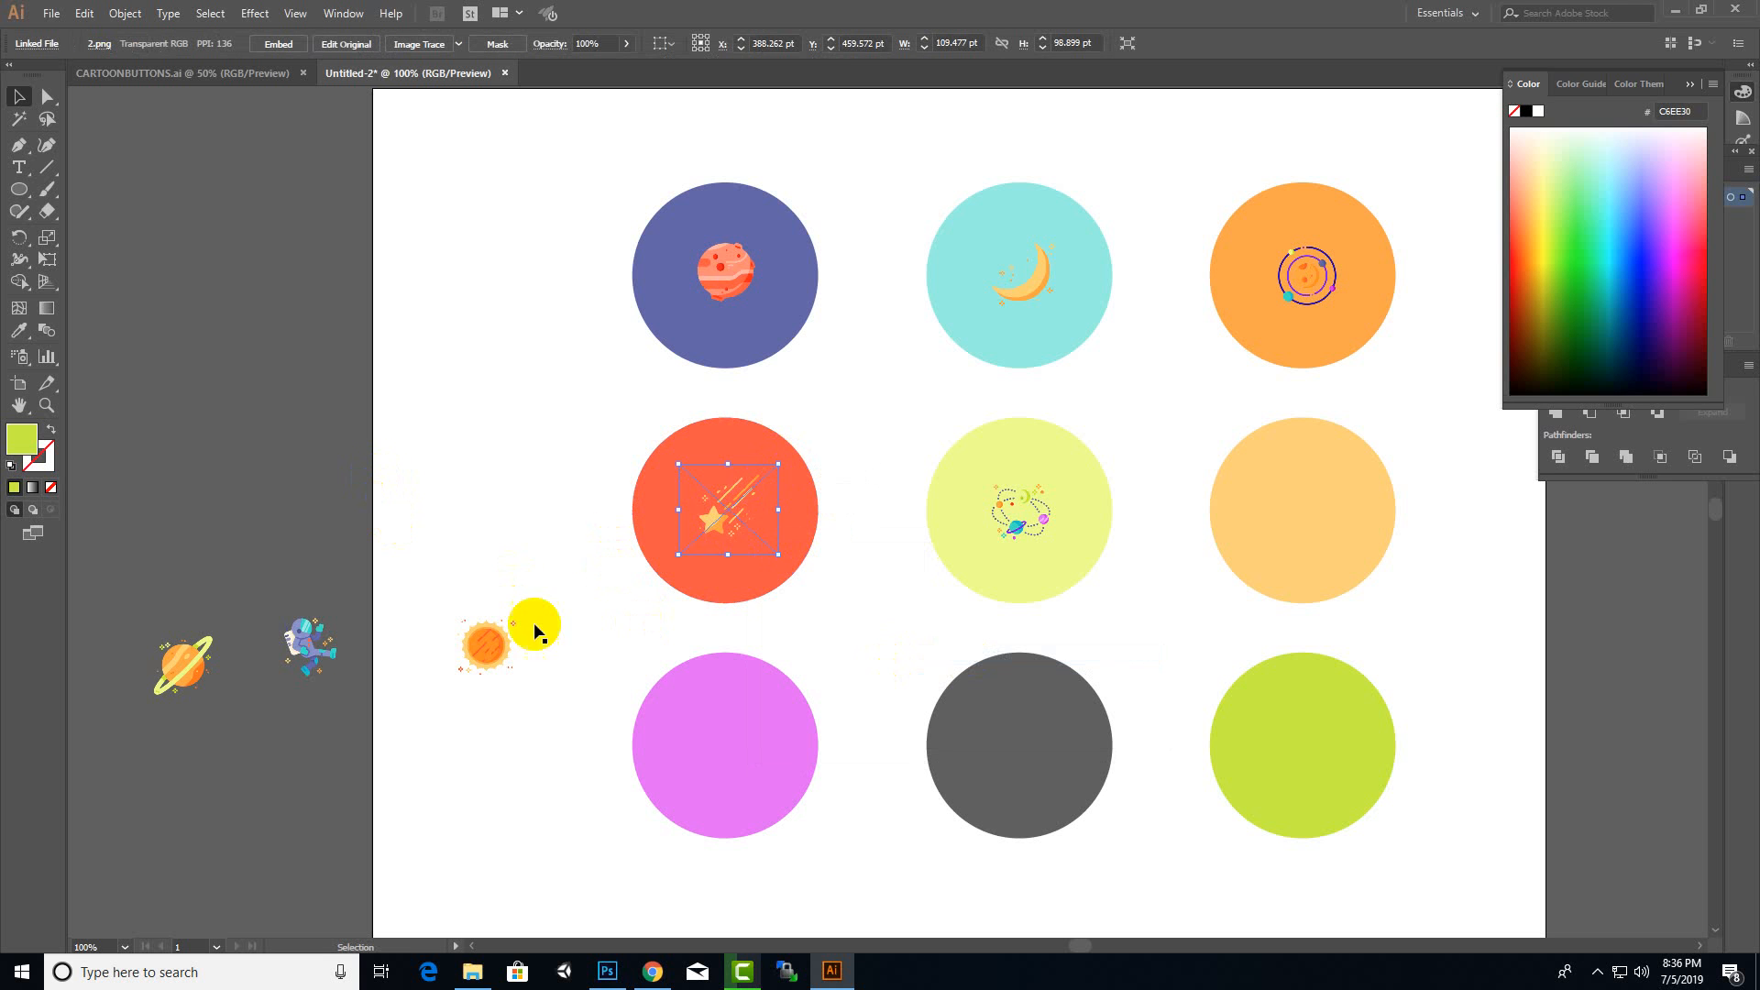
- Place the sun image at the middle of the third circle in the middle row and bring it to the front
left_click_drag(534, 632, 1319, 524)
right_click(1306, 508)
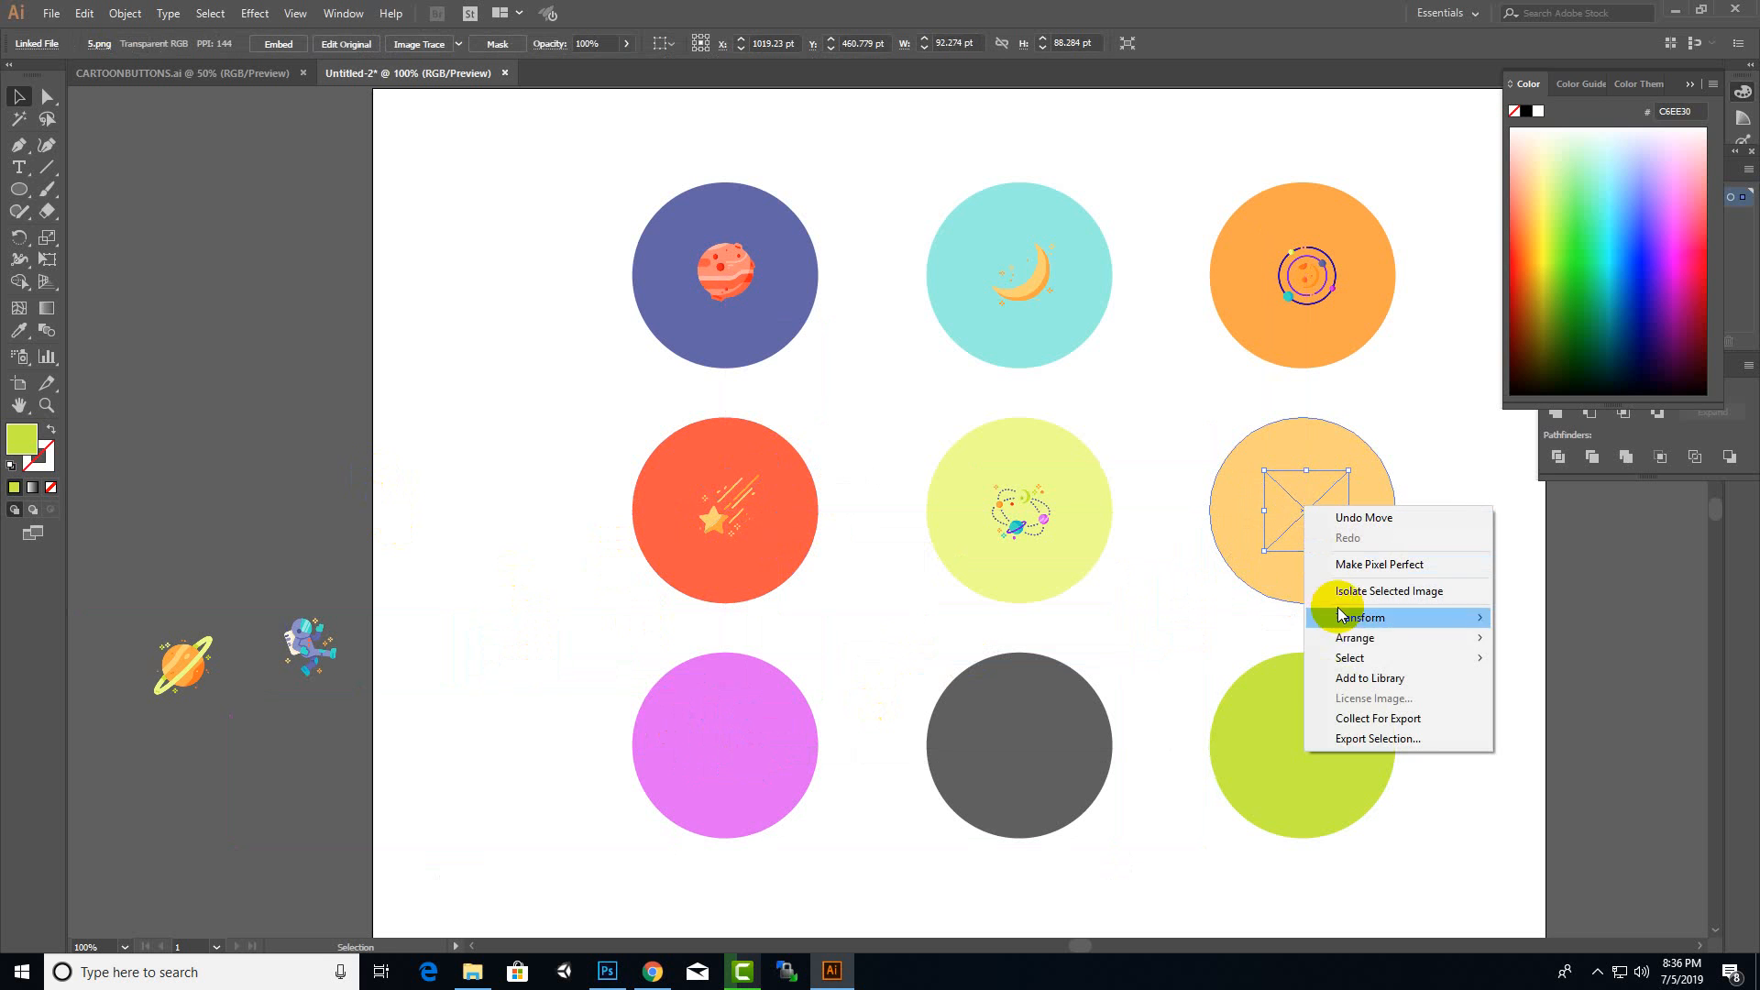
mouse_move(1367, 641)
left_click(1555, 636)
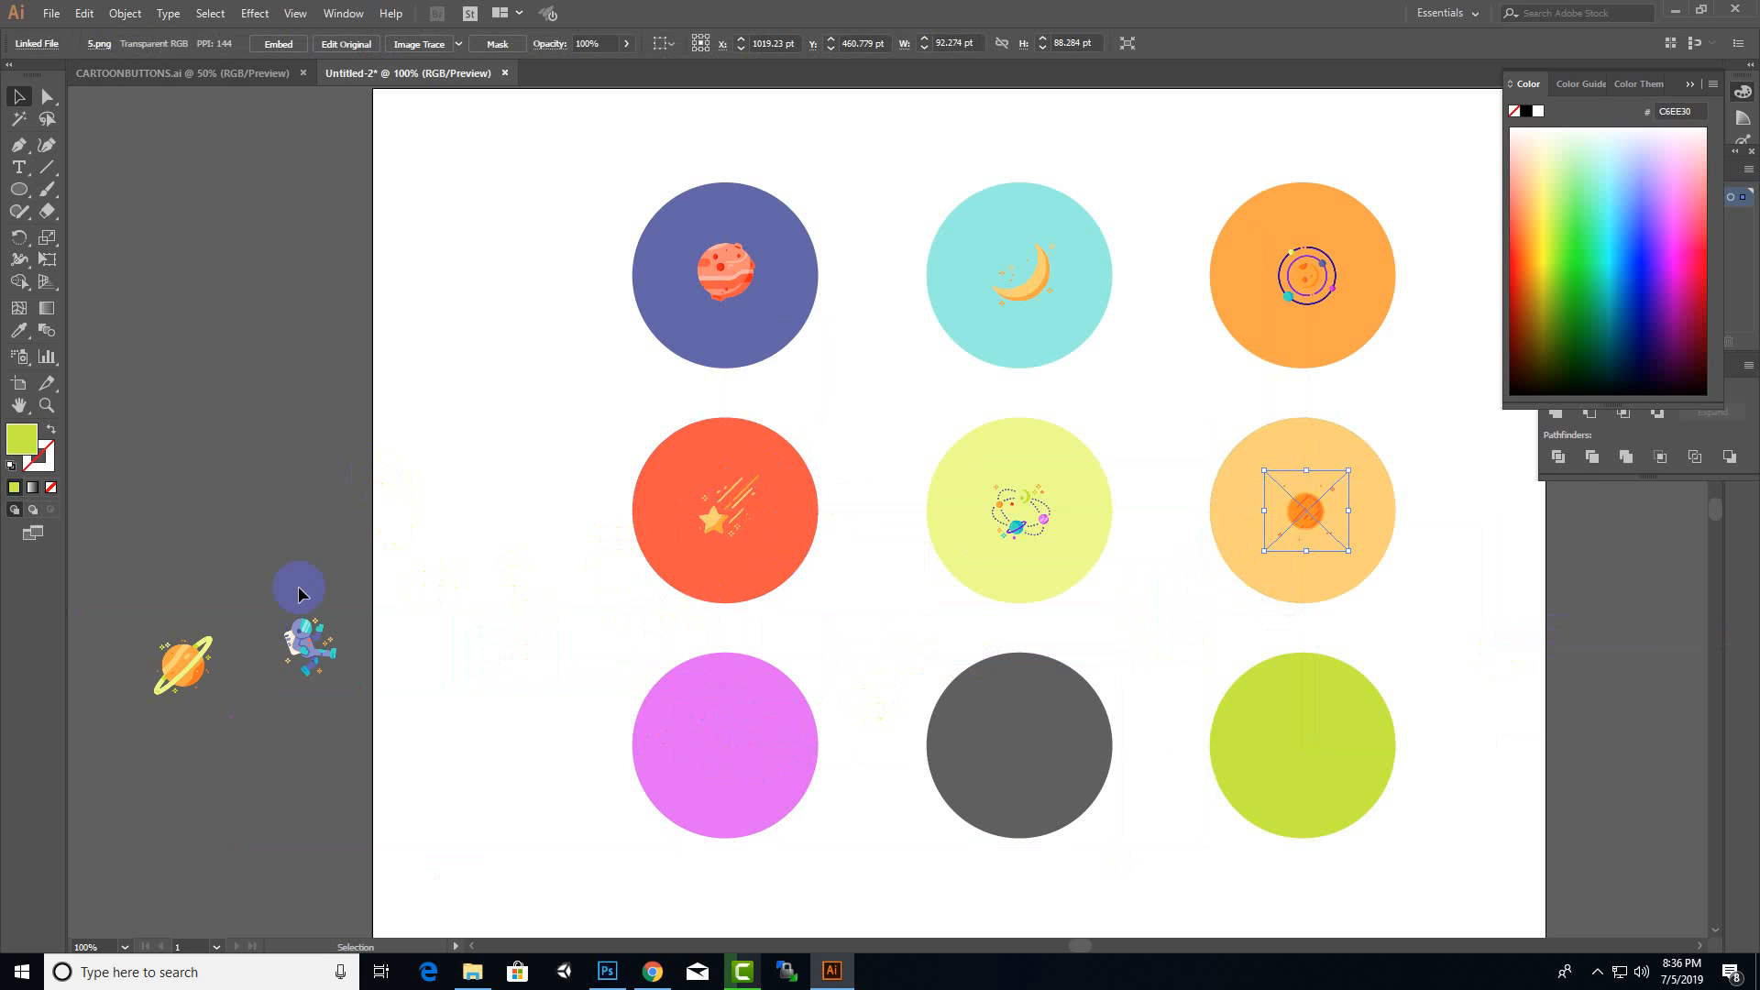
- Bring the ringed planet image to the front and center it on the third circle of the bottom row
left_click_drag(184, 676, 1315, 768)
right_click(1292, 752)
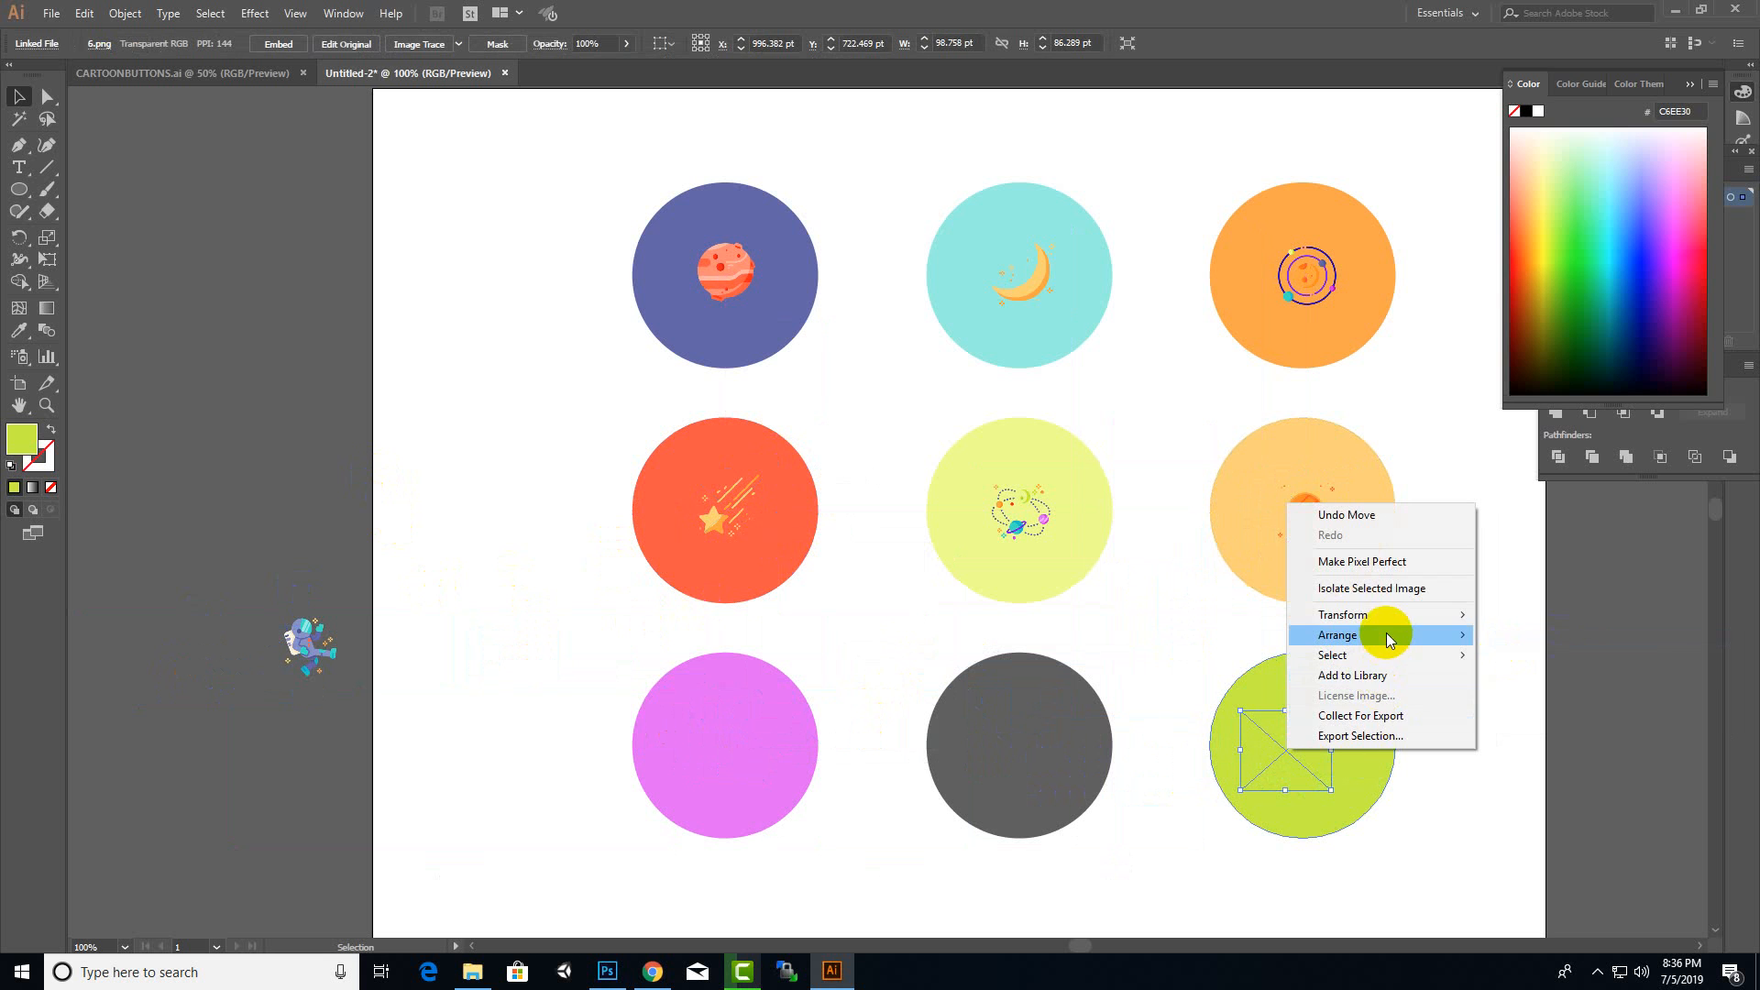
mouse_move(1393, 635)
left_click(1536, 635)
left_click_drag(1298, 755, 1327, 746)
- Center the astronaut image on the first circle of the bottom row and bring it to the front
left_click_drag(335, 682, 723, 750)
right_click(722, 749)
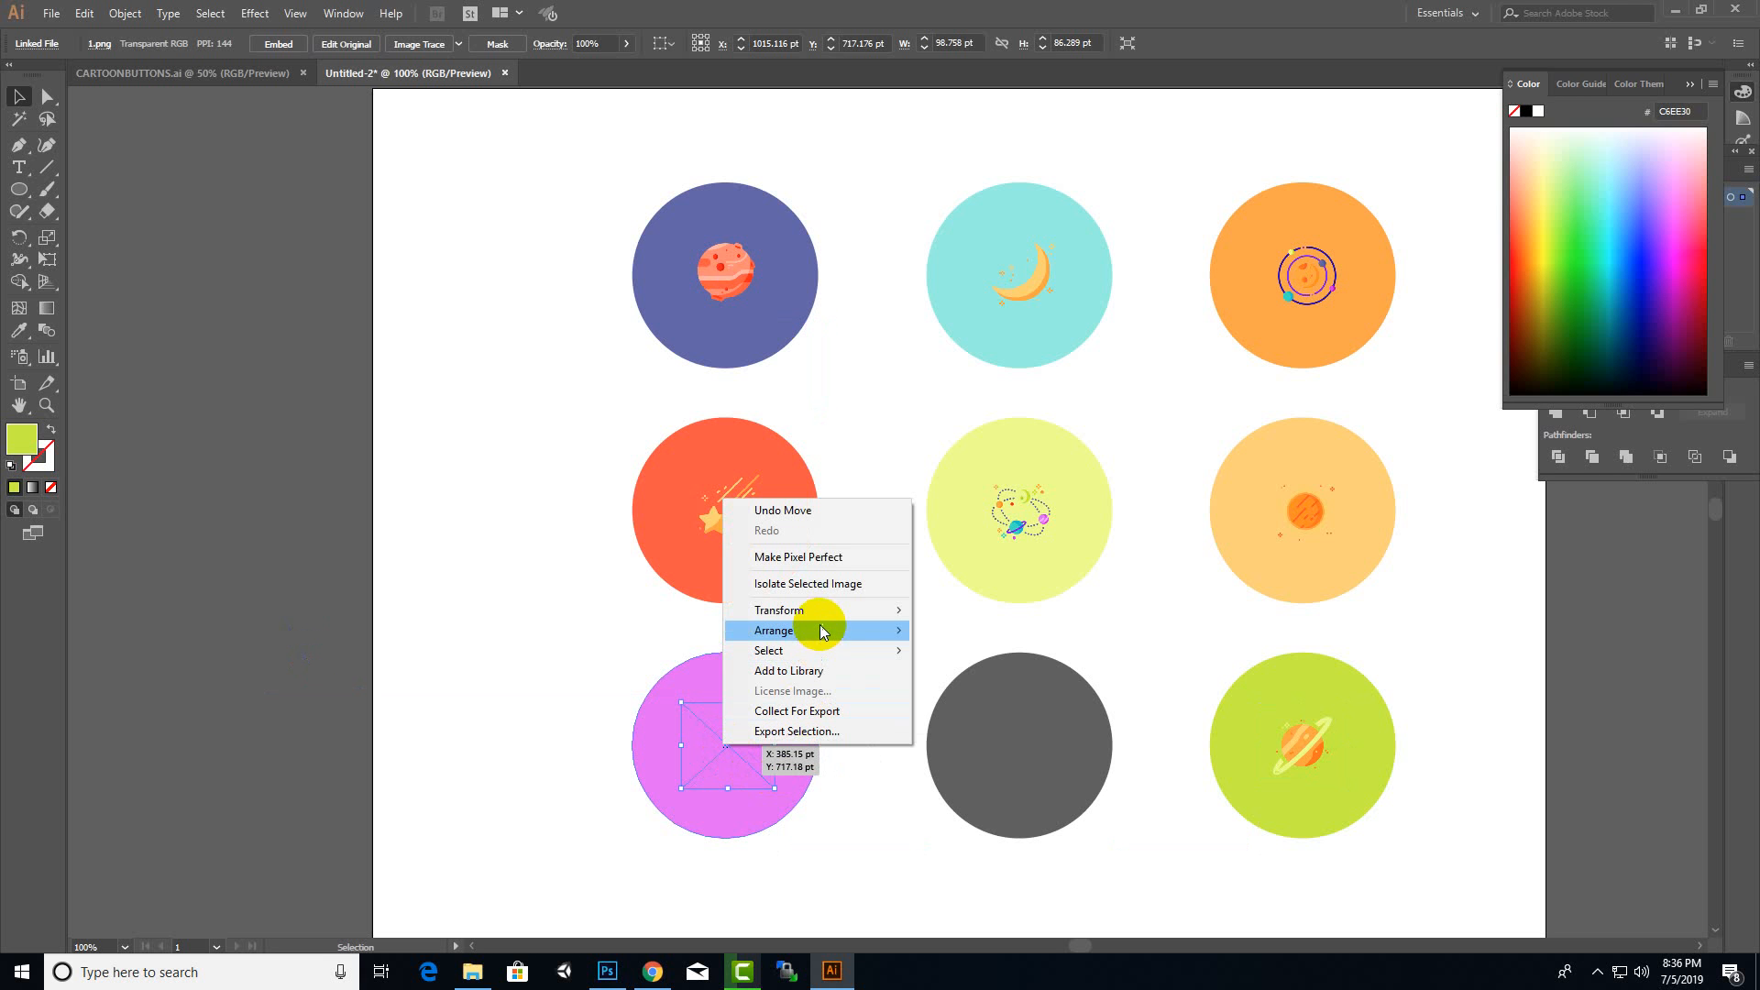
left_click(949, 629)
left_click(487, 633)
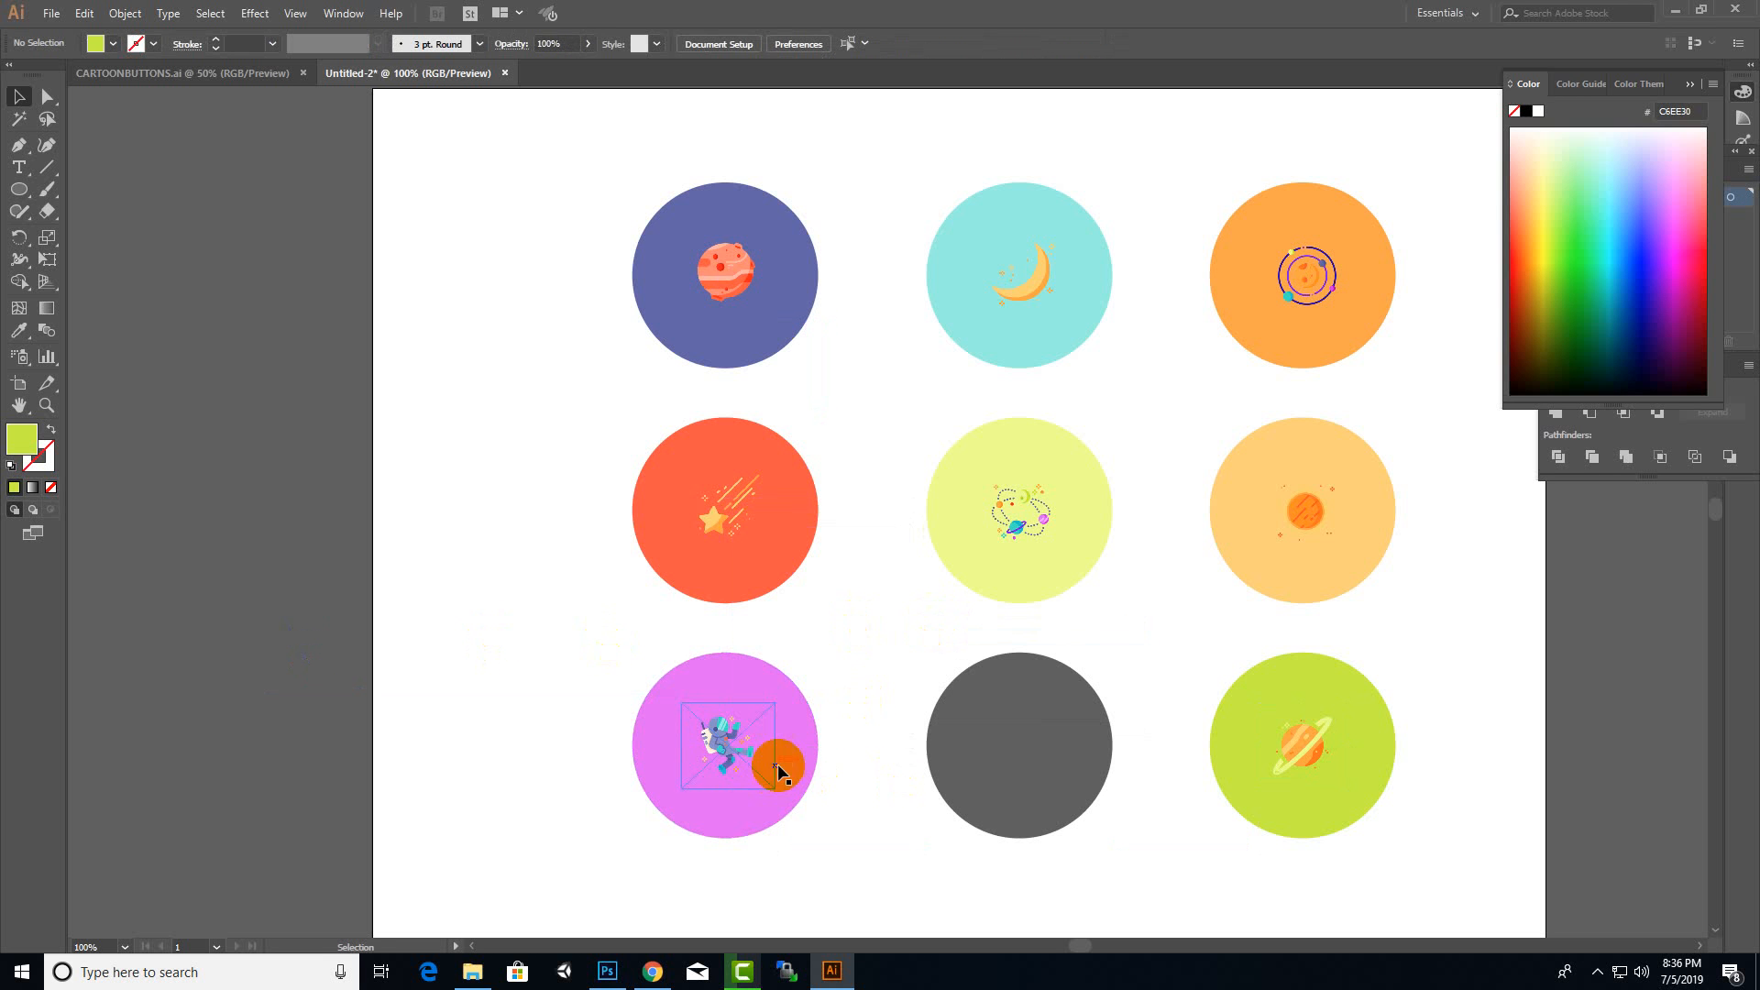
- Move the astronaut image from the bottom row's first circle to the center of the dark gray circle beside it
left_click_drag(728, 759, 1020, 759)
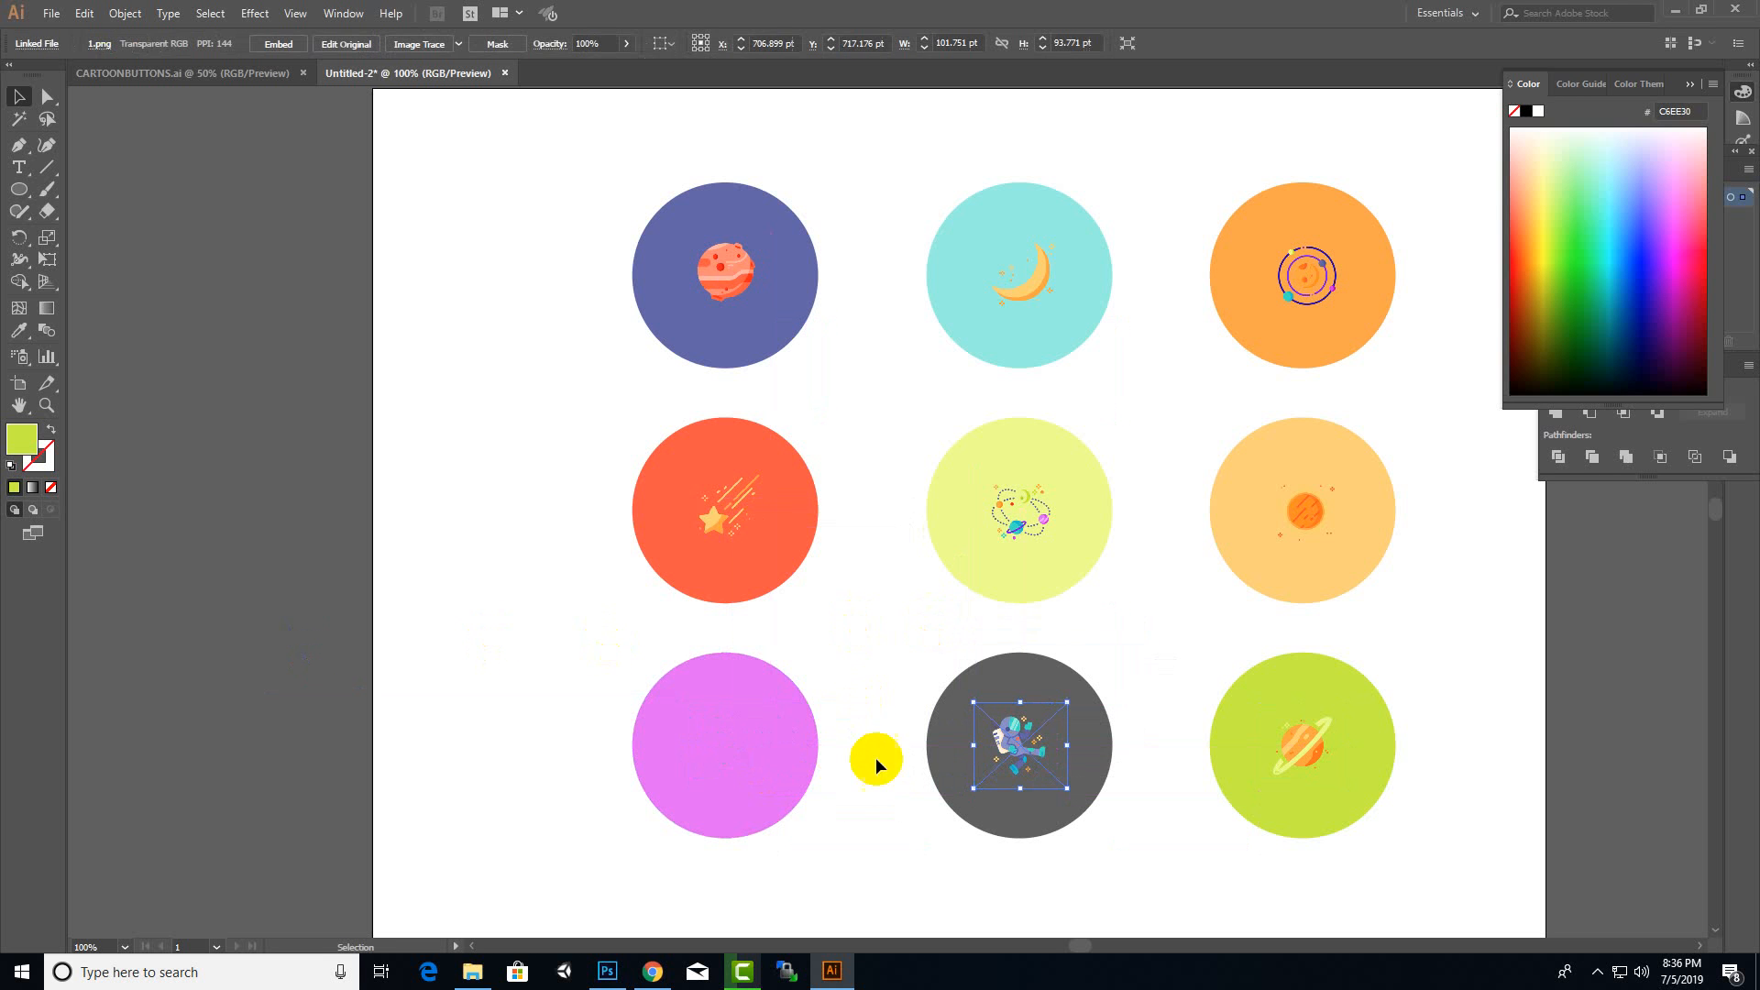
left_click(504, 641)
scroll(1056, 686, "down", 2)
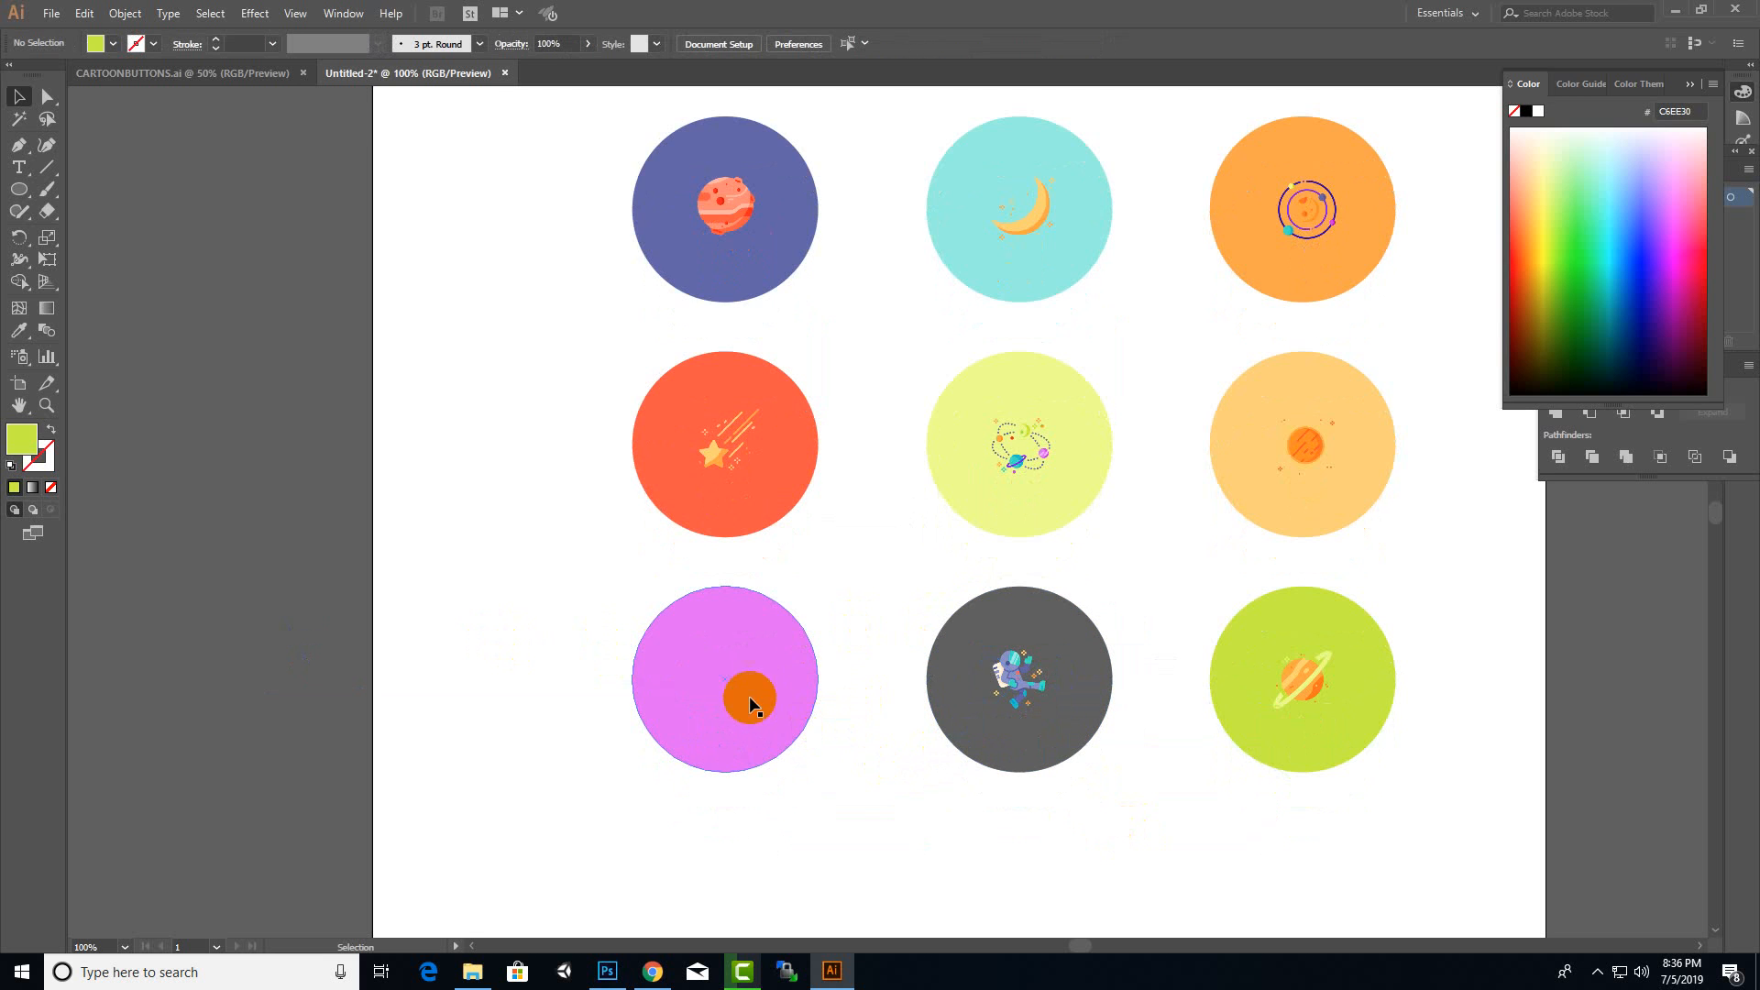
- Place the remaining purple orbit image at the center of the bottom row's first circle and bring it to the front
left_click(750, 696)
scroll(660, 730, "down", 3)
scroll(695, 761, "up", 1)
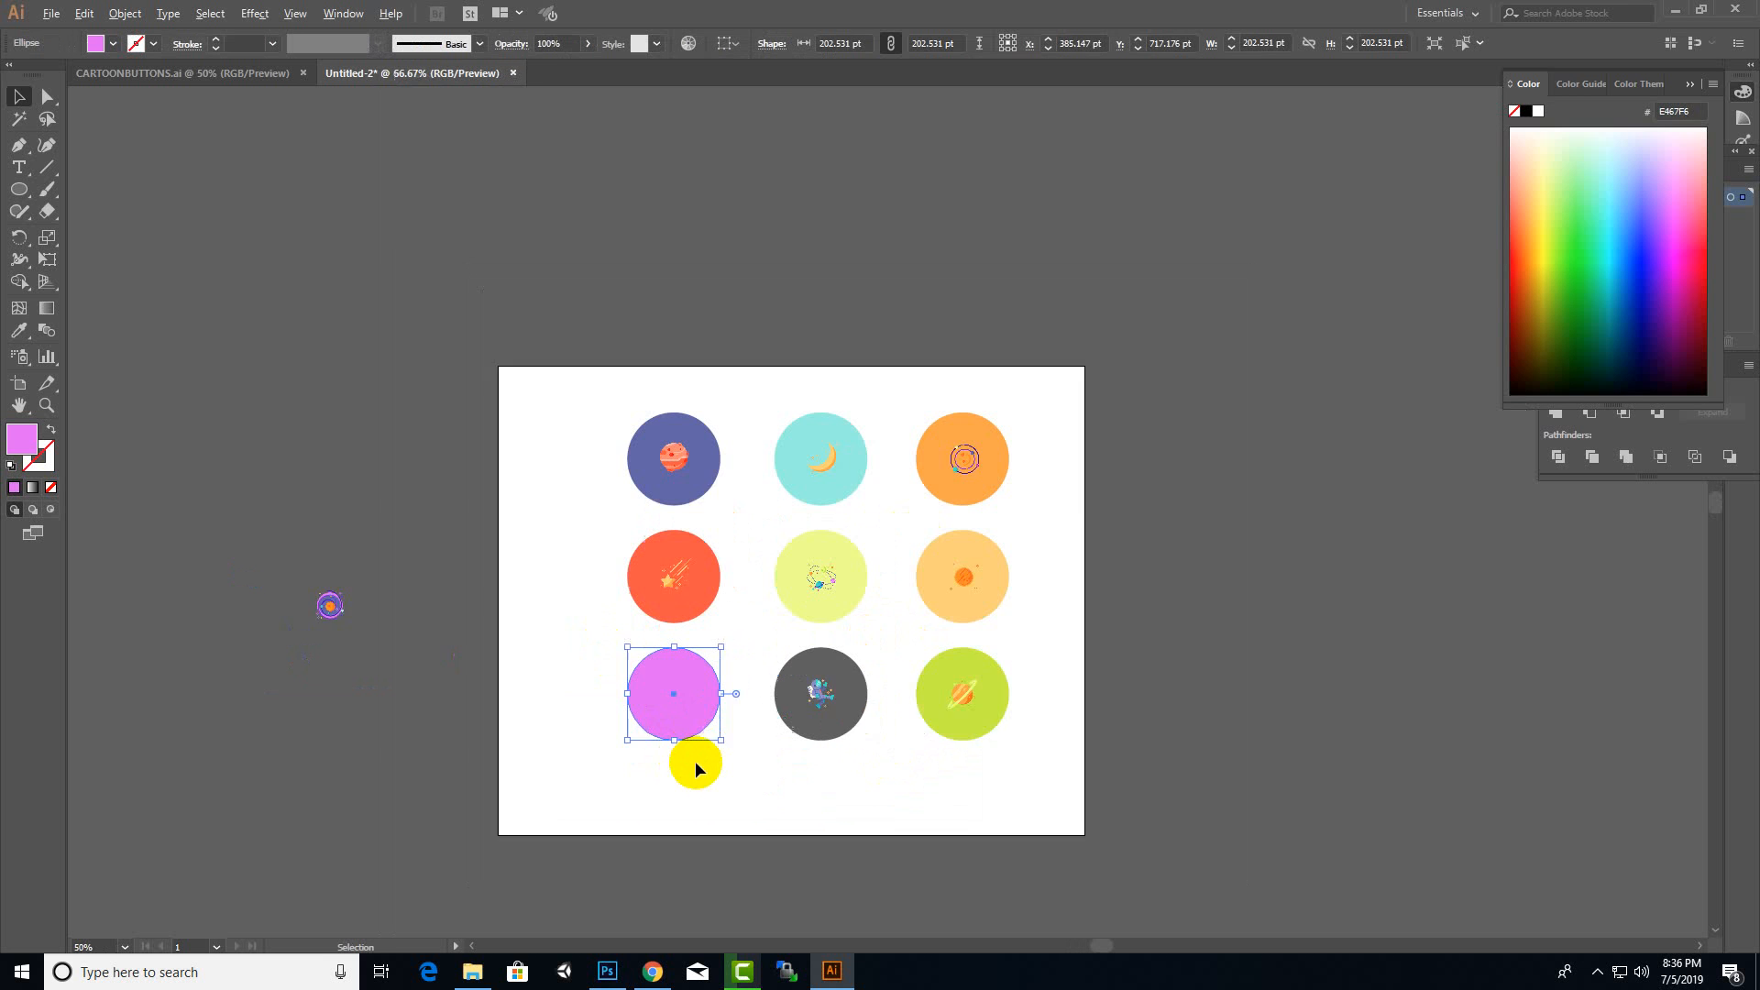
scroll(694, 761, "up", 1)
left_click_drag(207, 554, 672, 683)
right_click(671, 683)
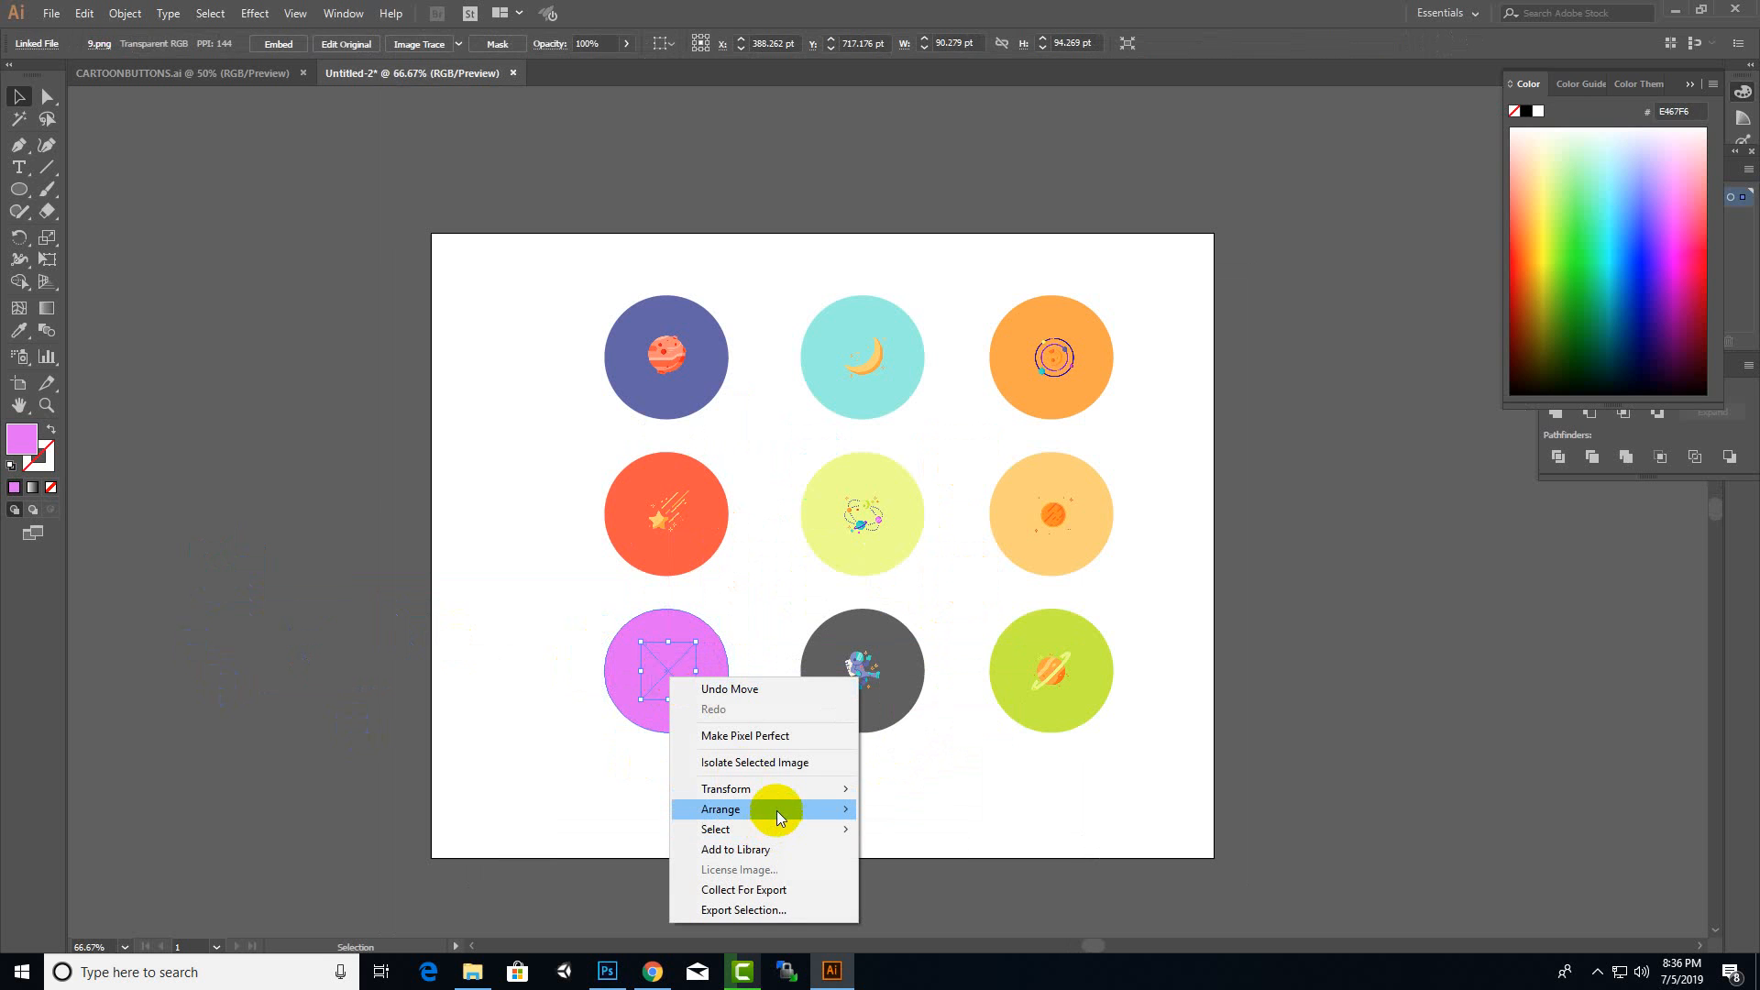
mouse_move(777, 810)
left_click(916, 809)
left_click(636, 733)
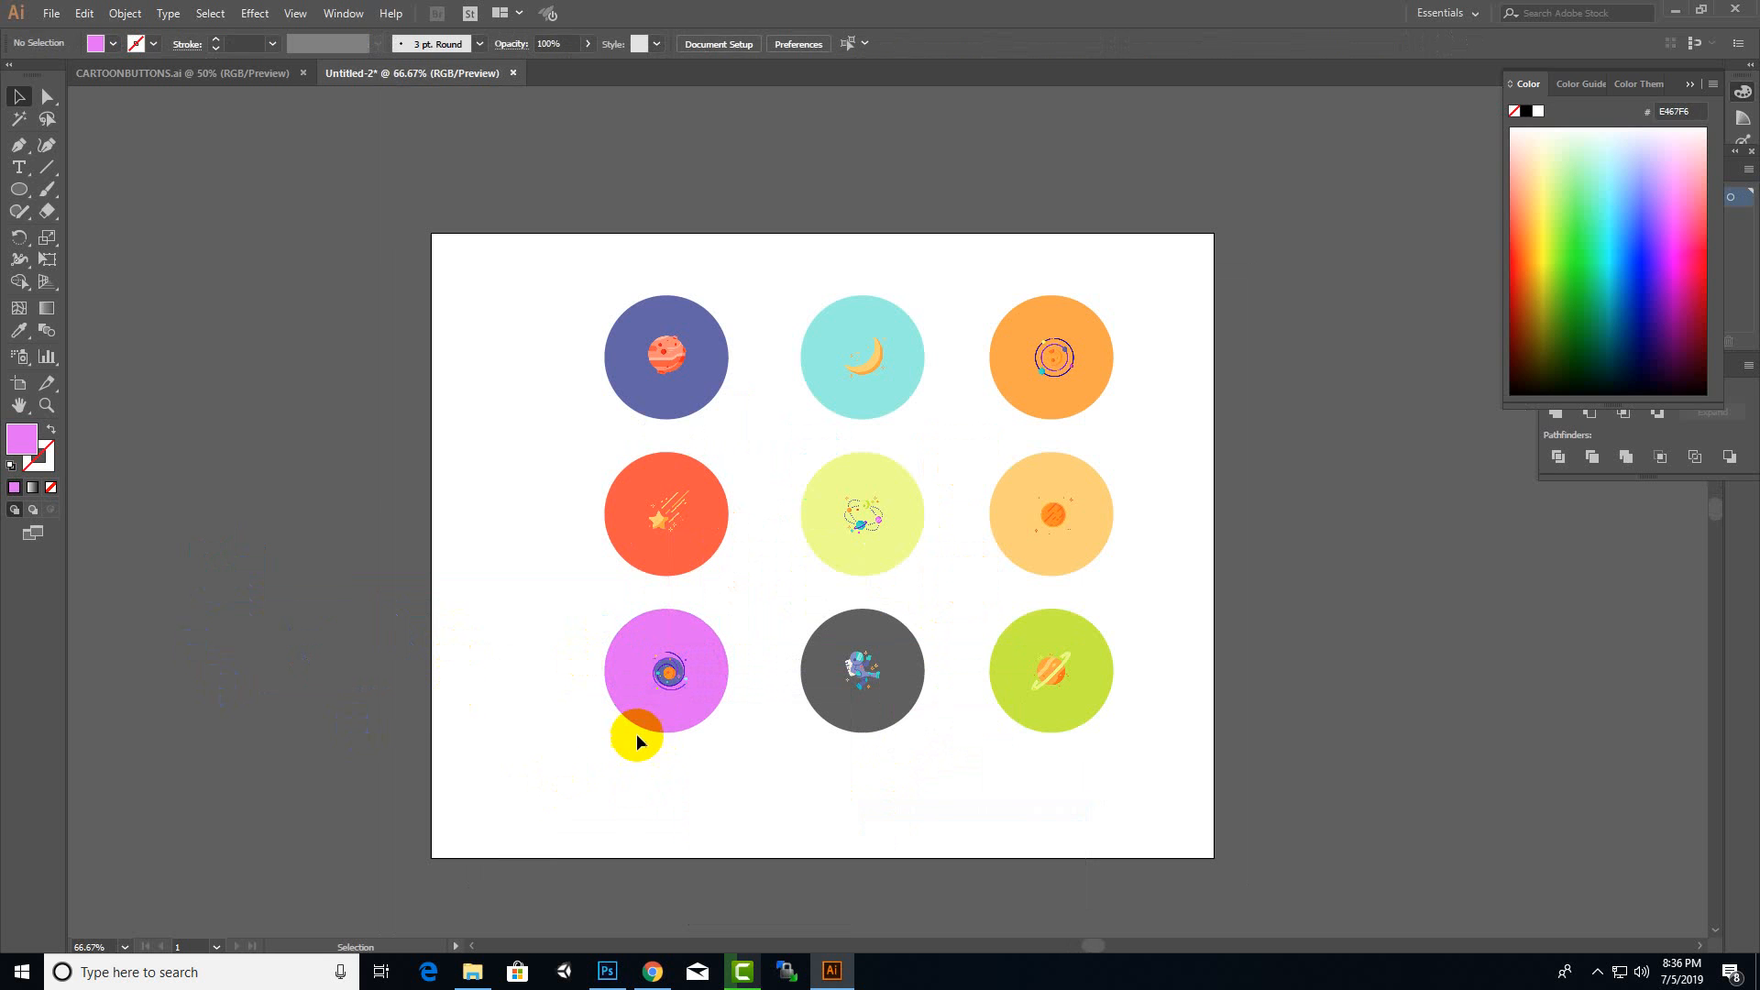
- Change the fill of the bottom row's first circle to dark purple 710684
left_click(643, 723)
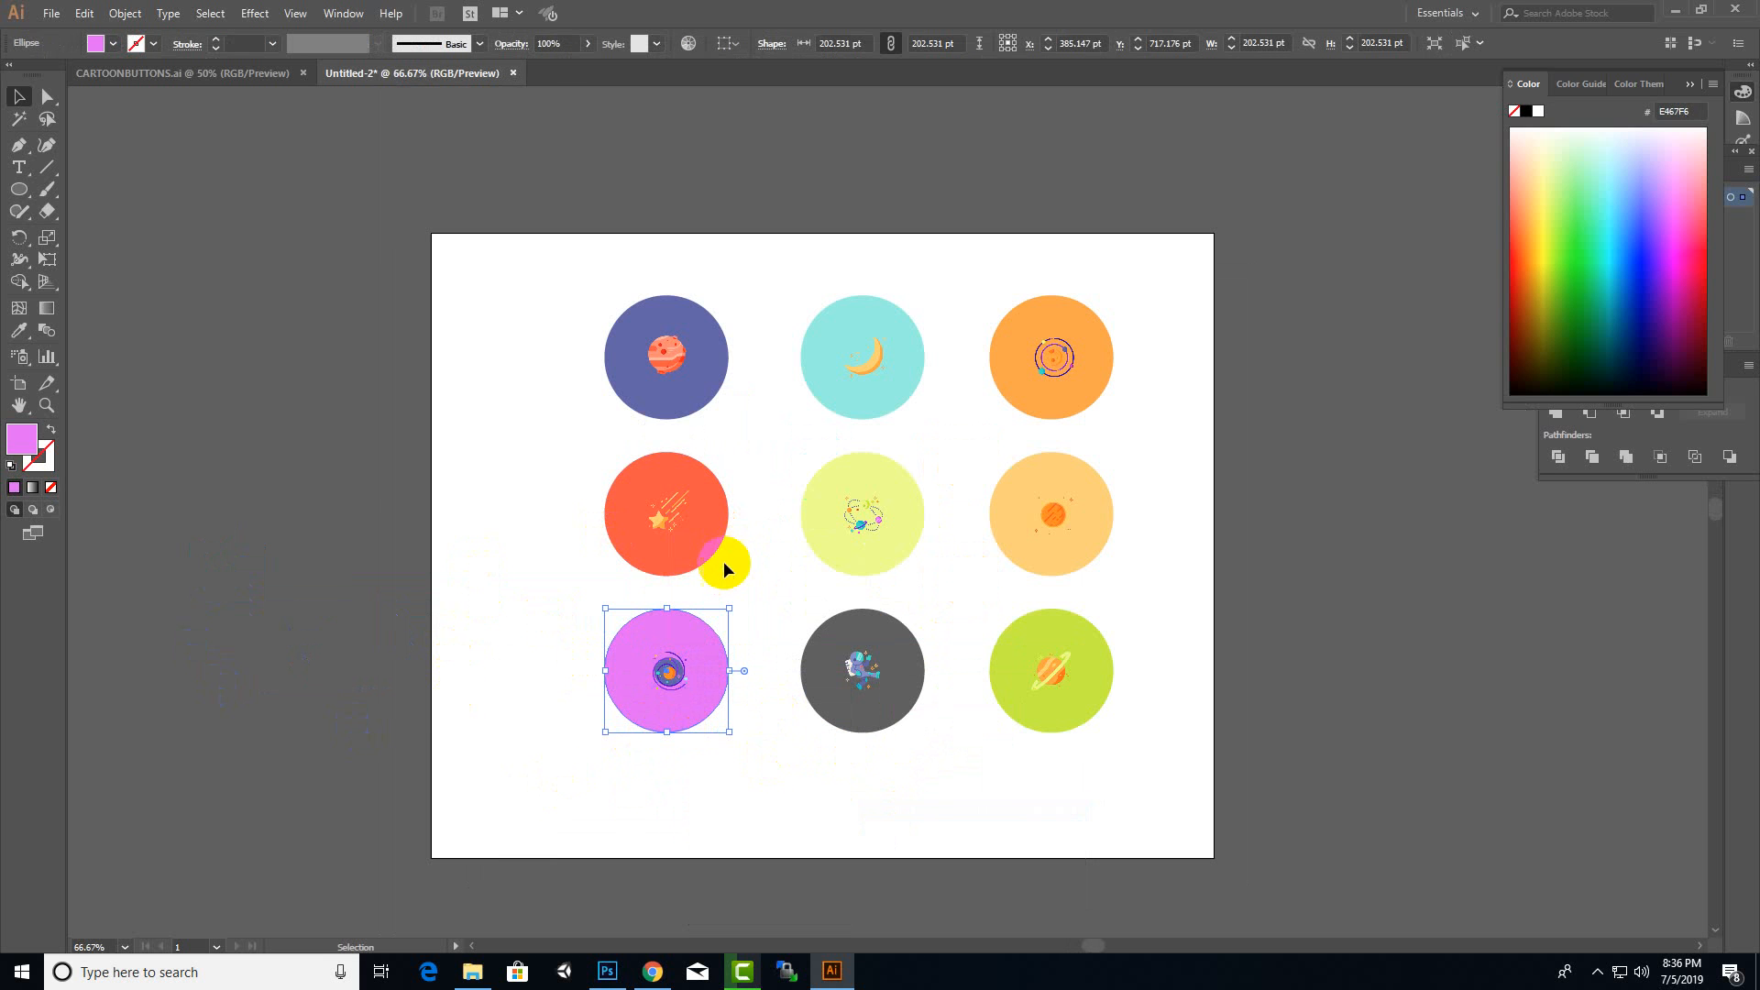
double_click(21, 438)
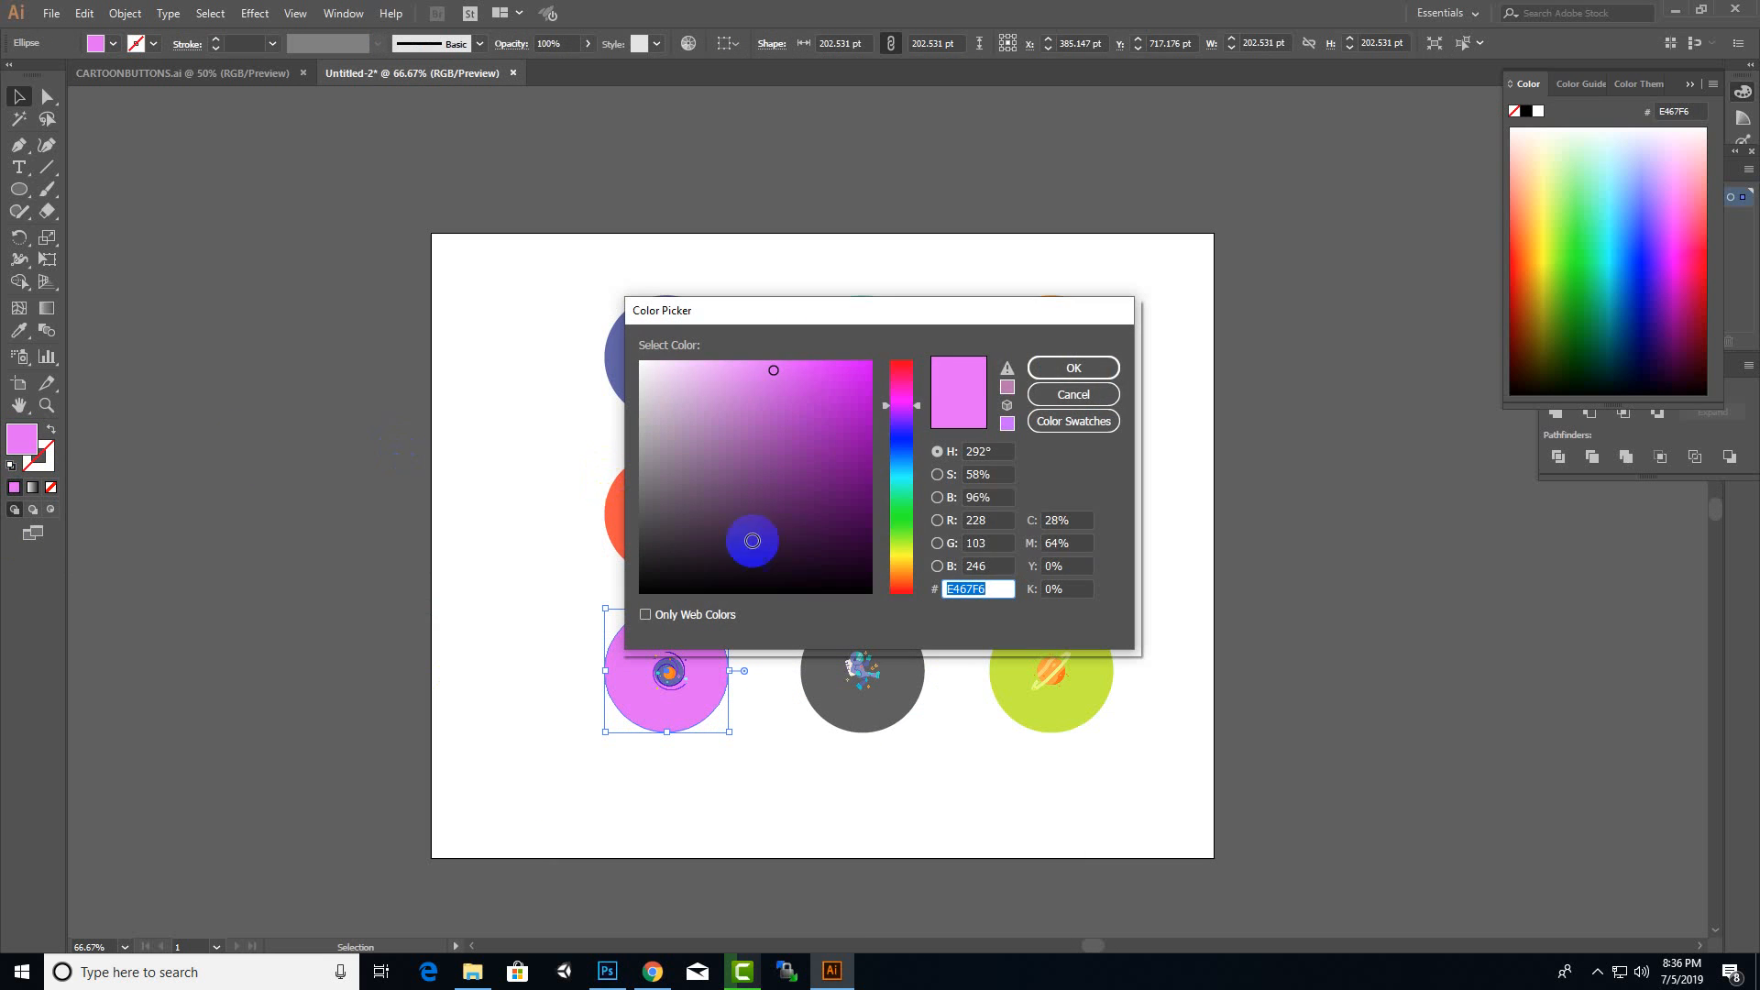
left_click(863, 473)
left_click(1052, 365)
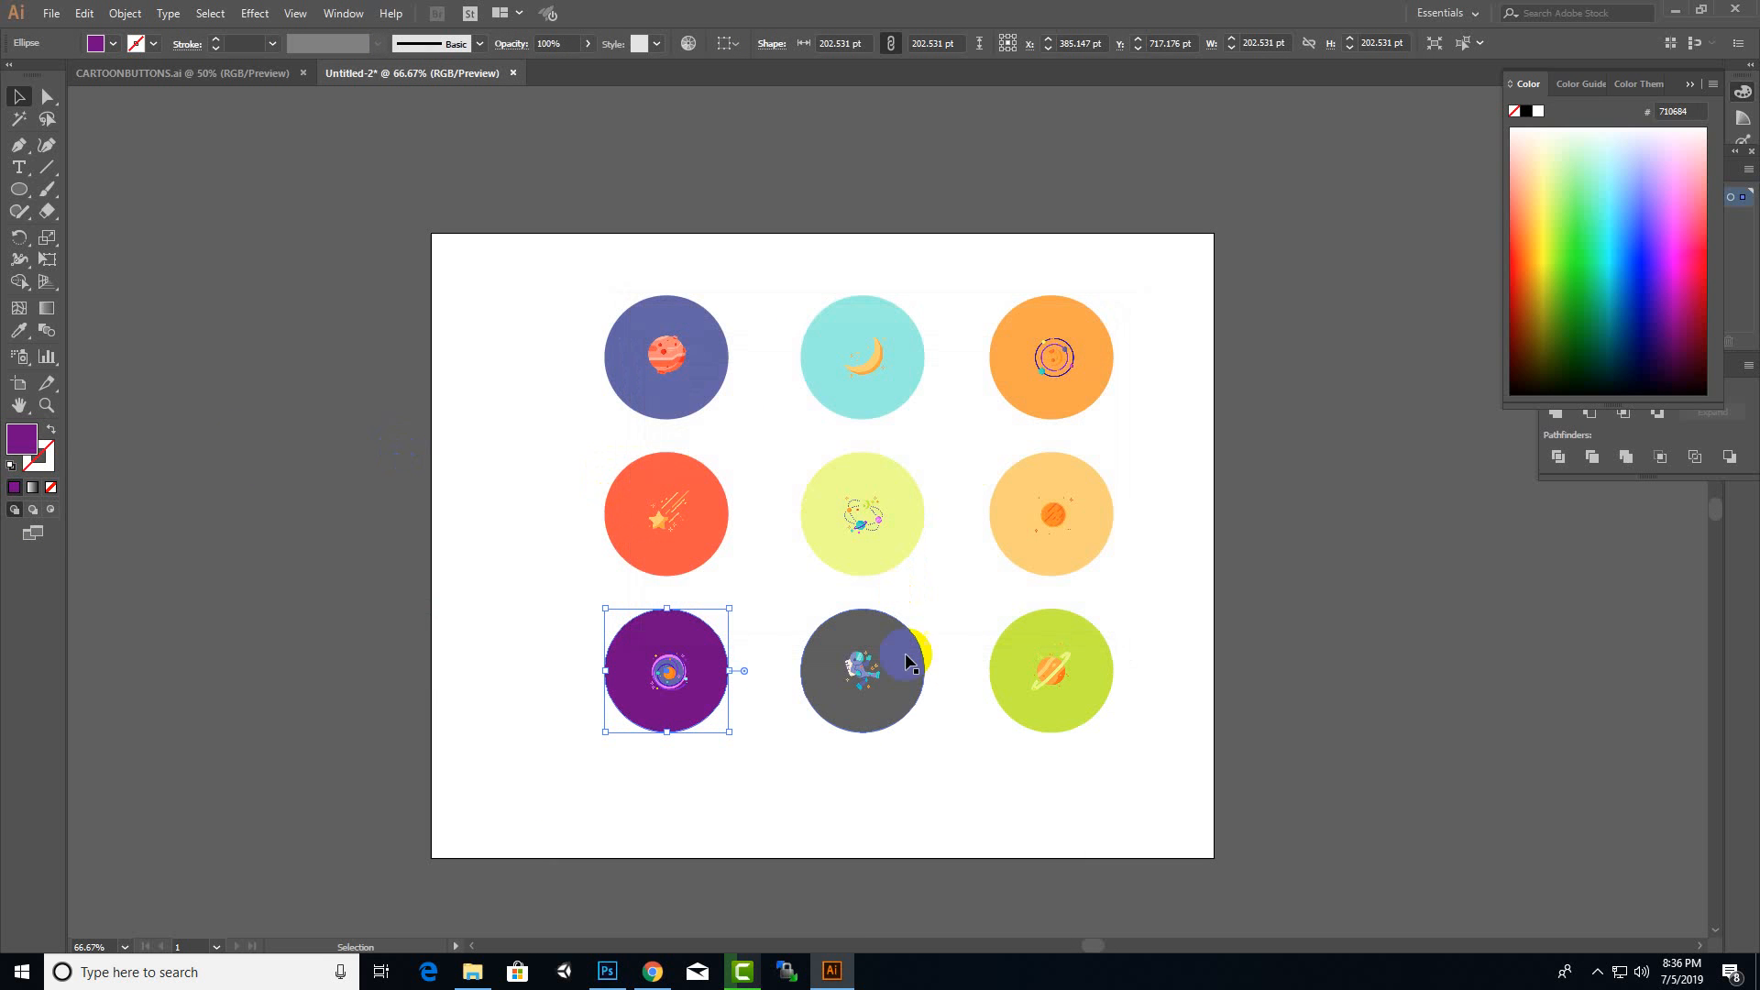
- Change the fill of the circle behind the ringed planet to dark olive green 596D06
left_click(1010, 721)
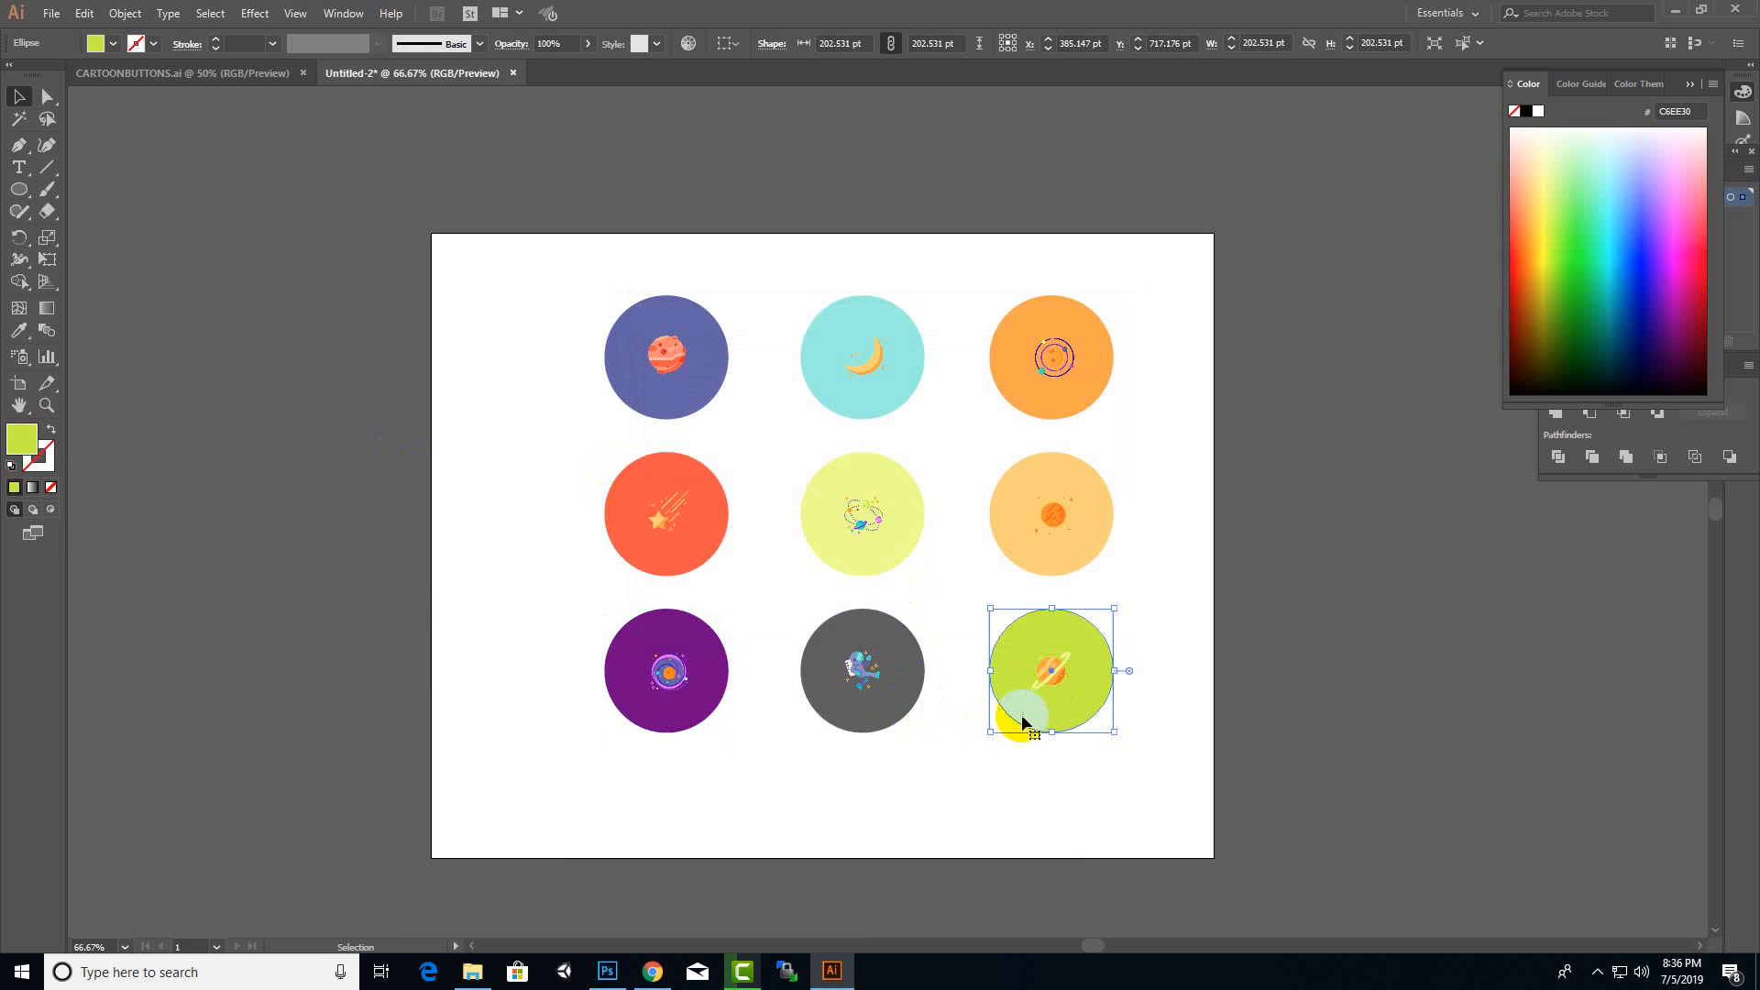
double_click(36, 440)
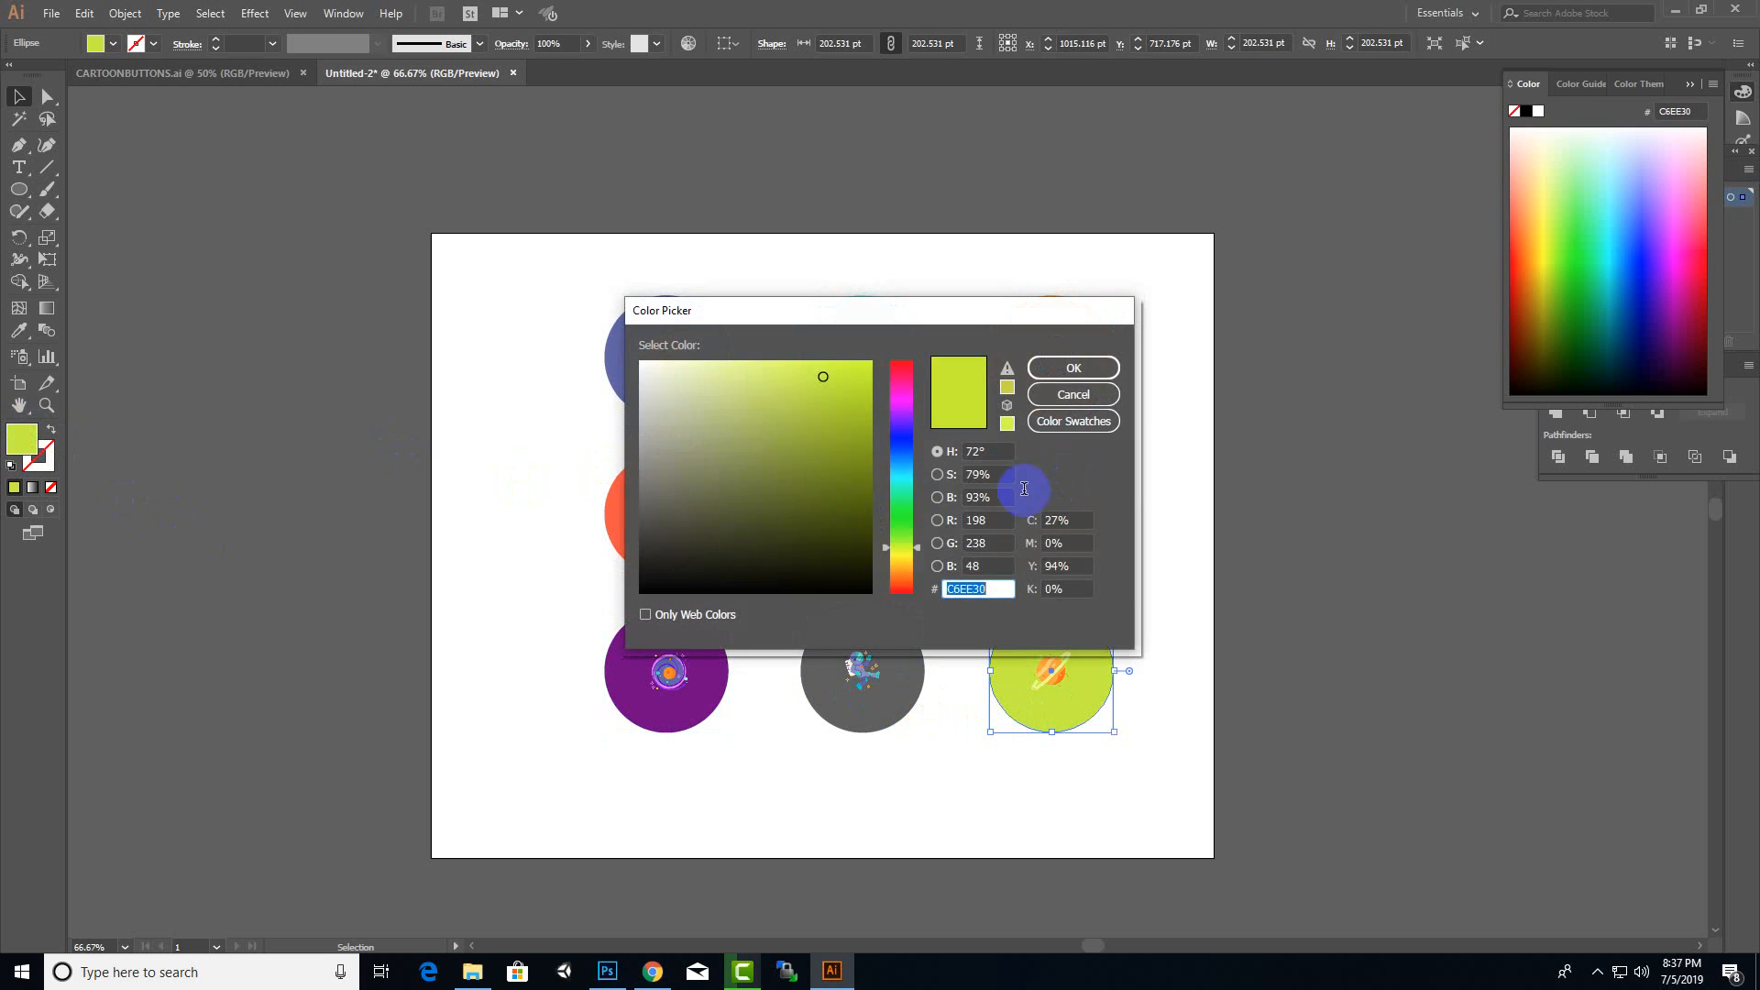
left_click(859, 494)
left_click(1102, 371)
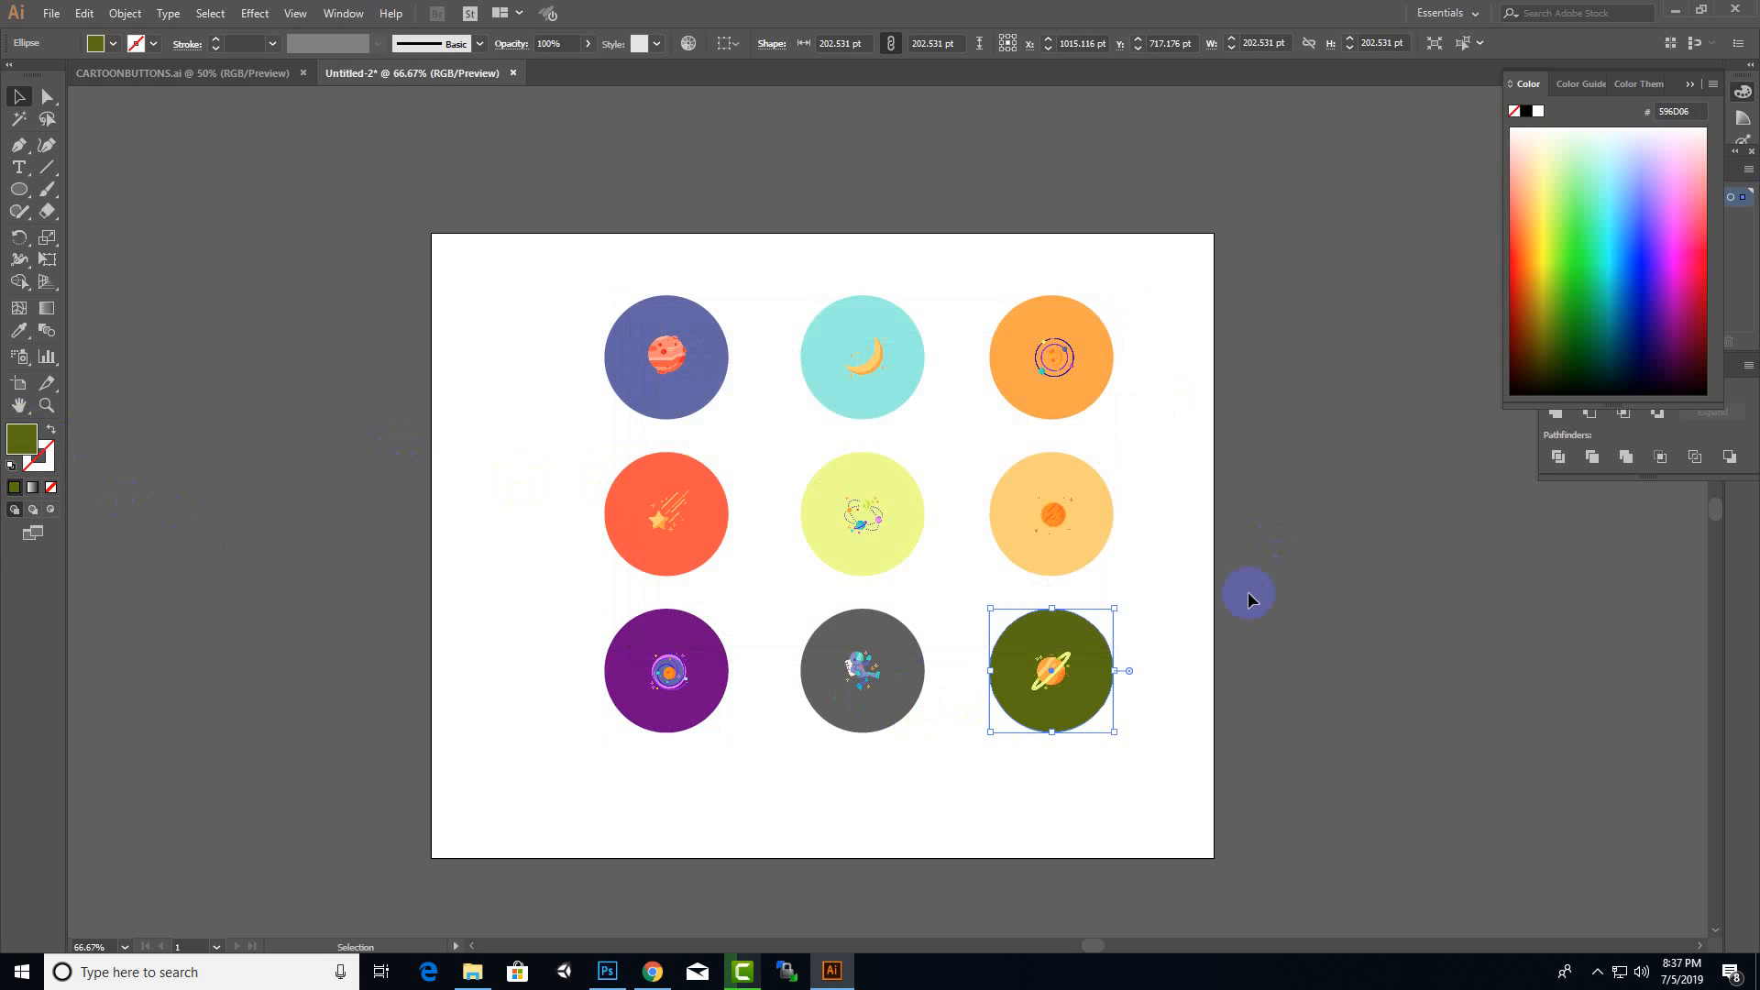
- Change the fill of the circle behind the sun image to brown 895C0B
left_click(1078, 560)
double_click(24, 440)
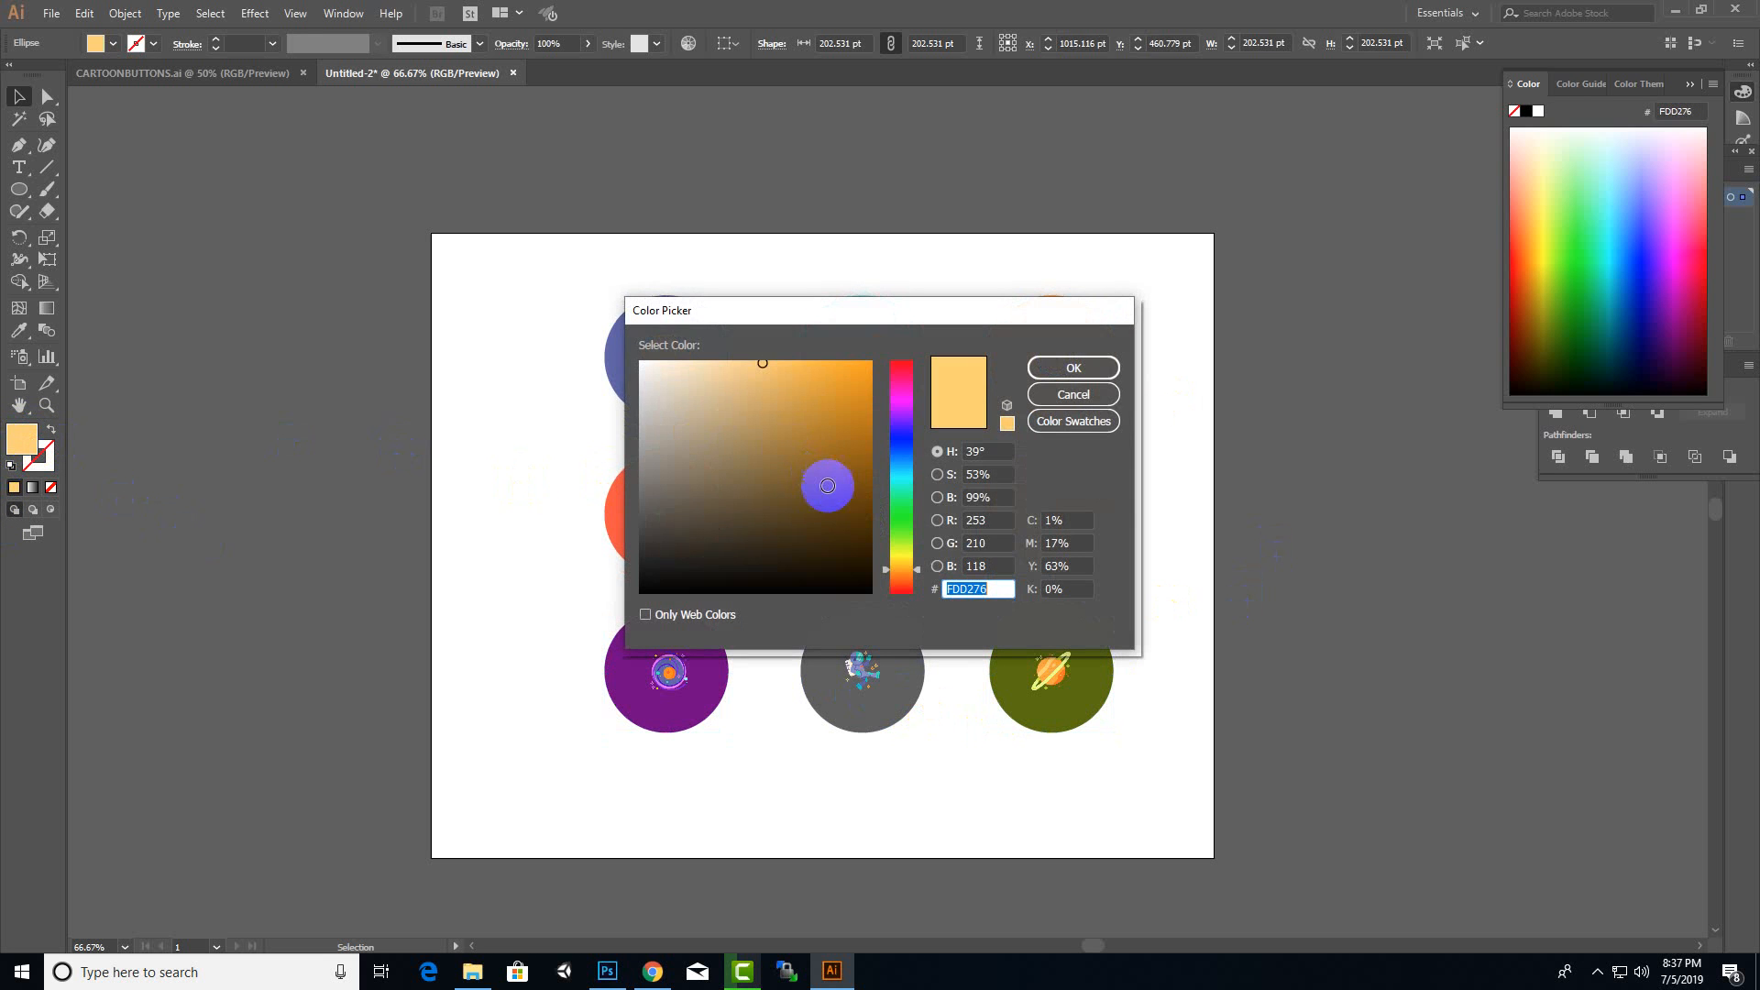
left_click(852, 464)
left_click(1054, 367)
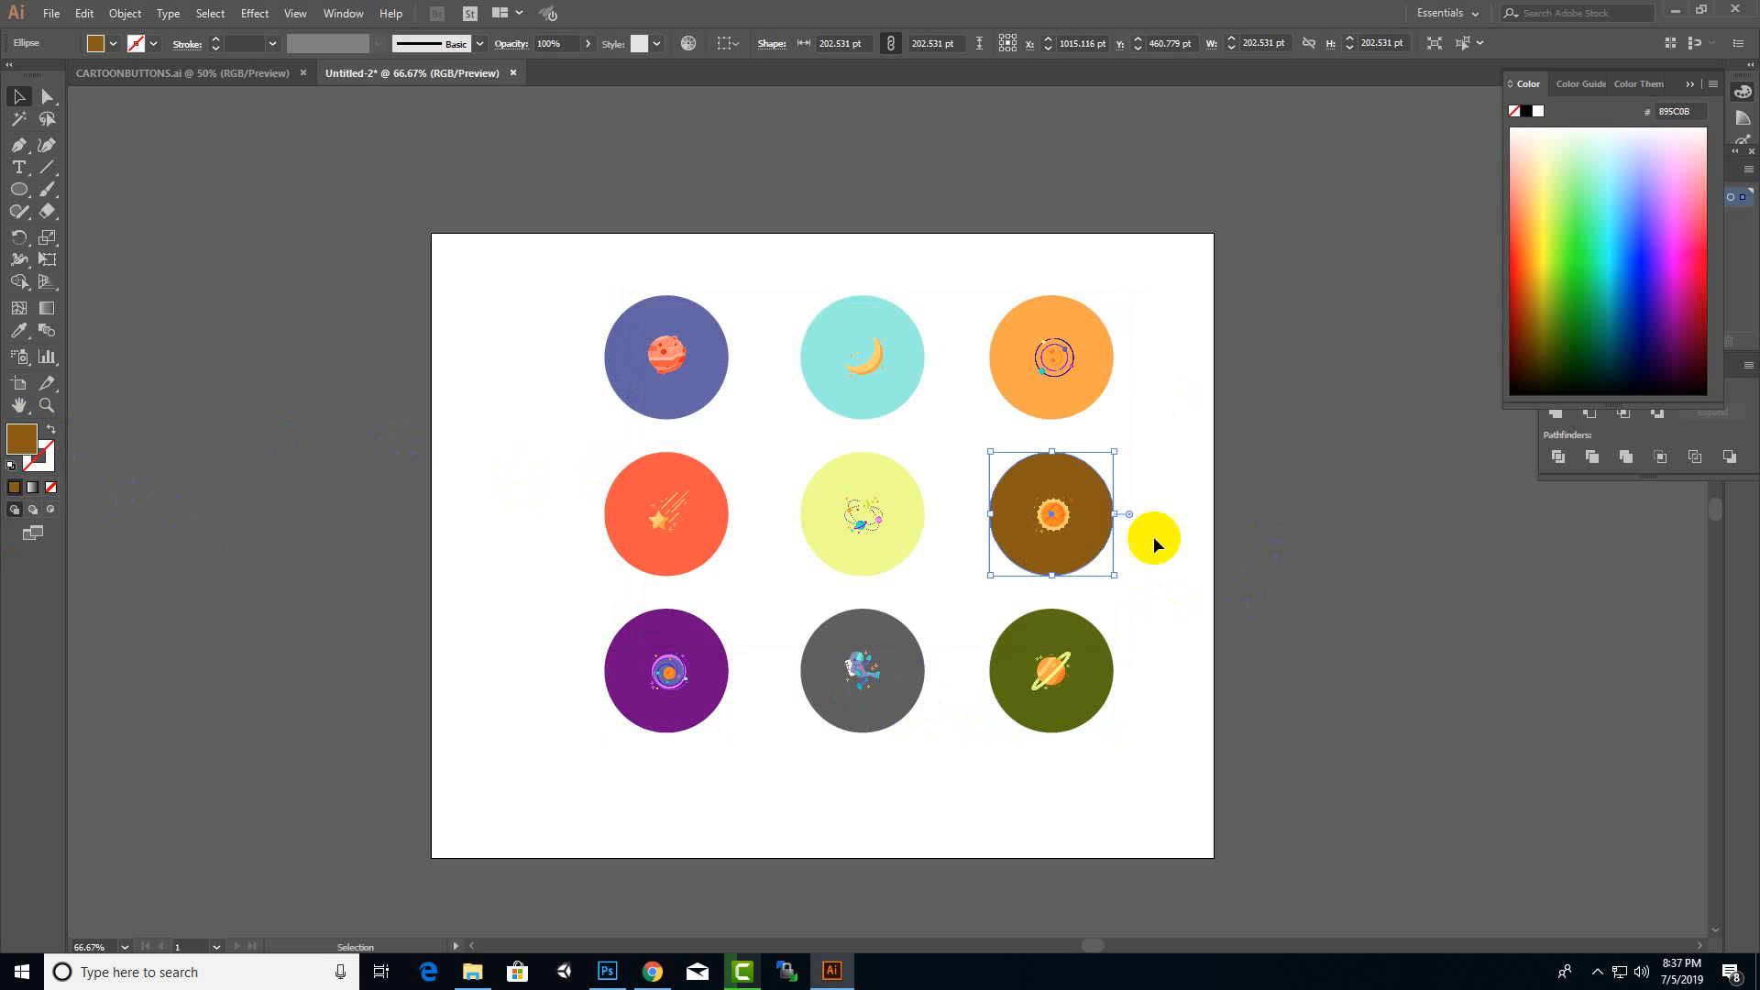
- Try the muted brown 7C5A39 as the fill of the top row's third circle
left_click(1098, 393)
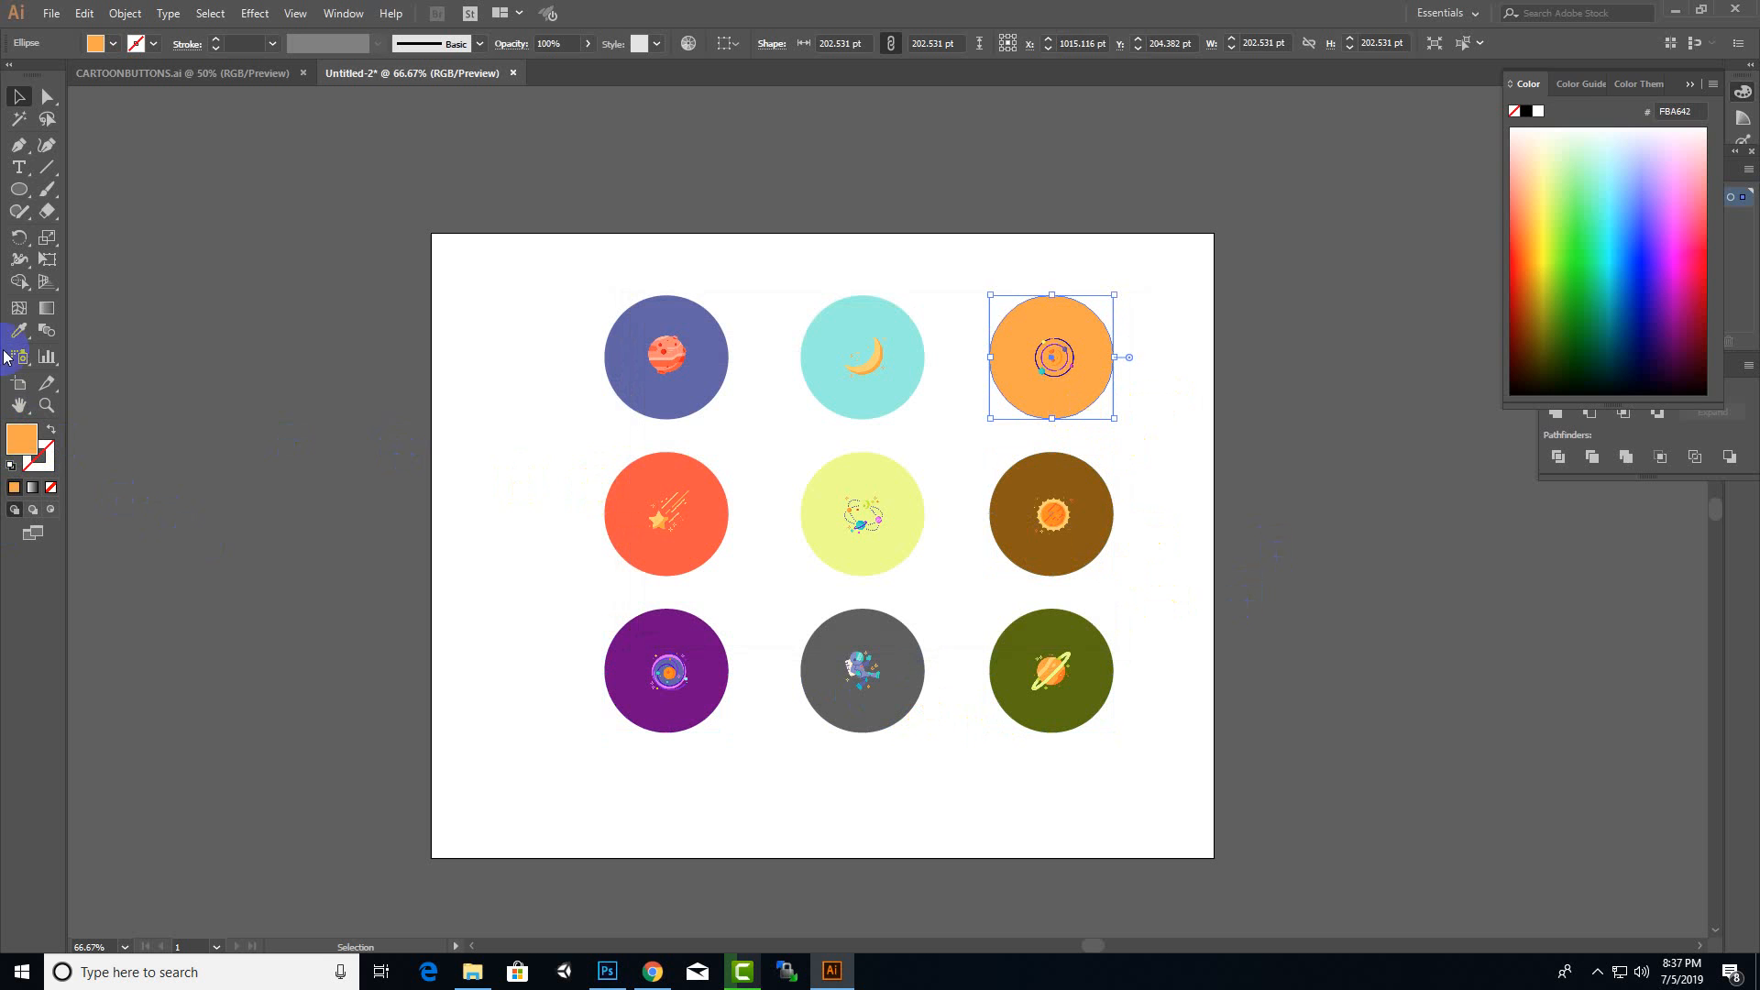
double_click(25, 441)
left_click(765, 478)
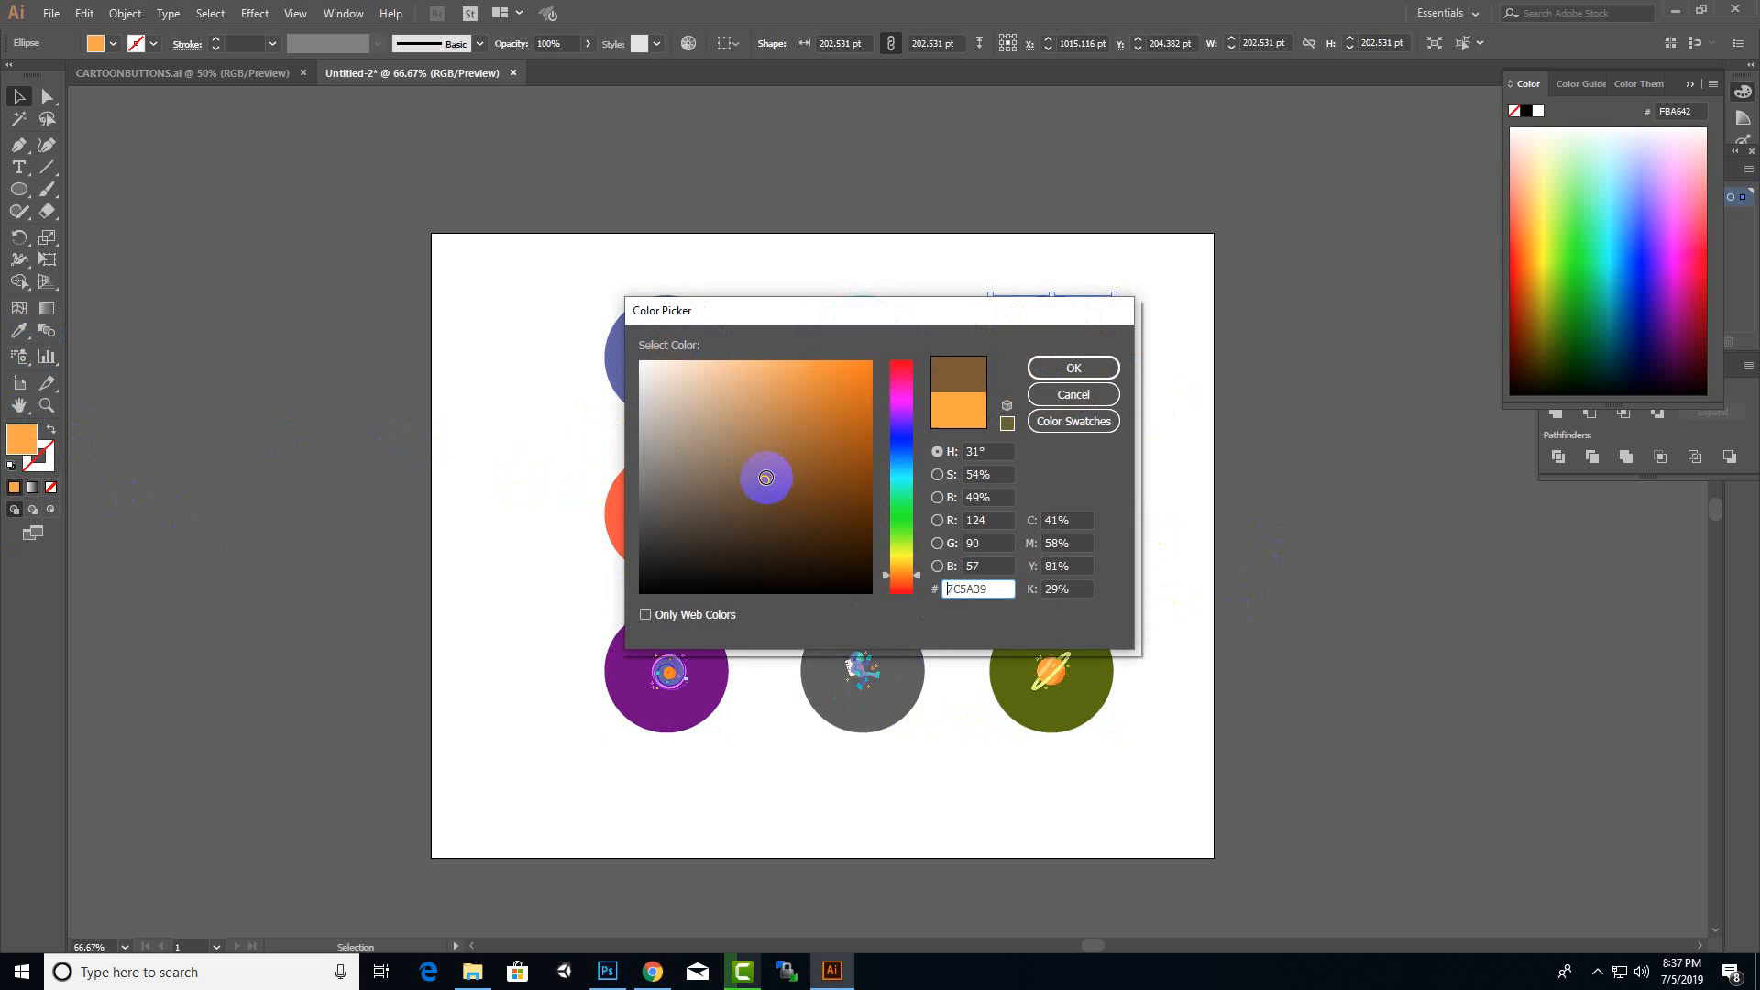
left_click(1087, 369)
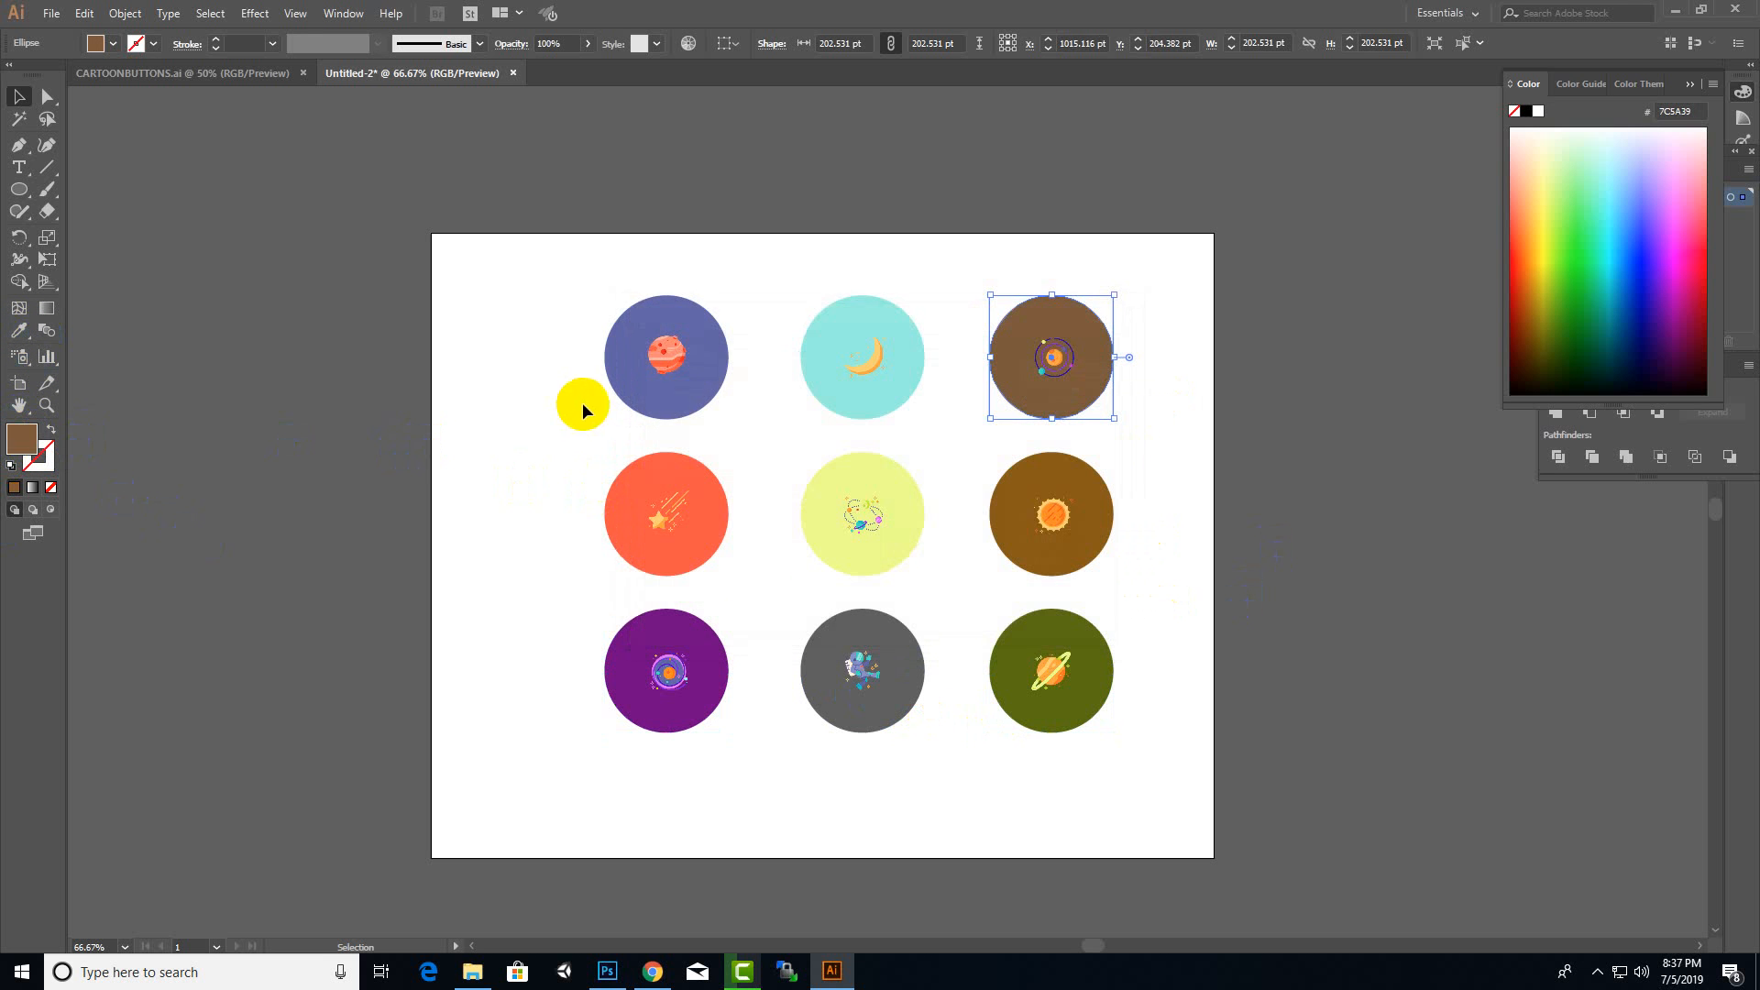
- Set the fill of the top row's third circle to dark magenta 960674
double_click(23, 447)
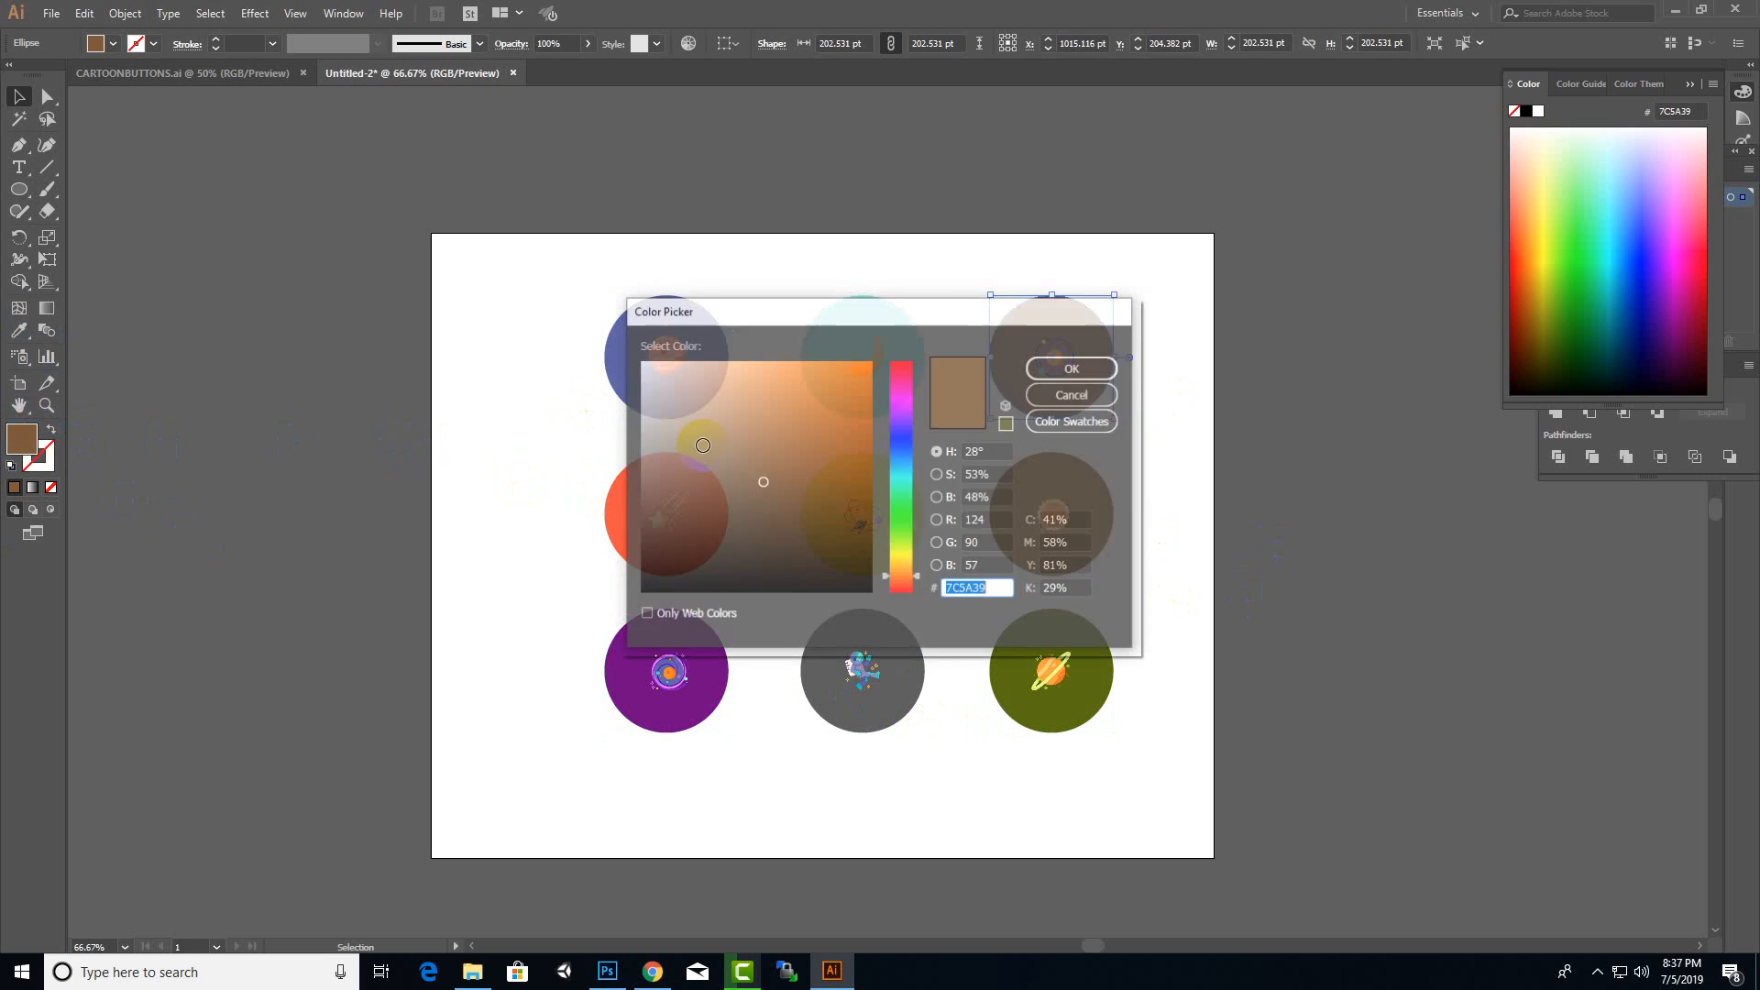
left_click(901, 390)
left_click_drag(838, 422, 863, 455)
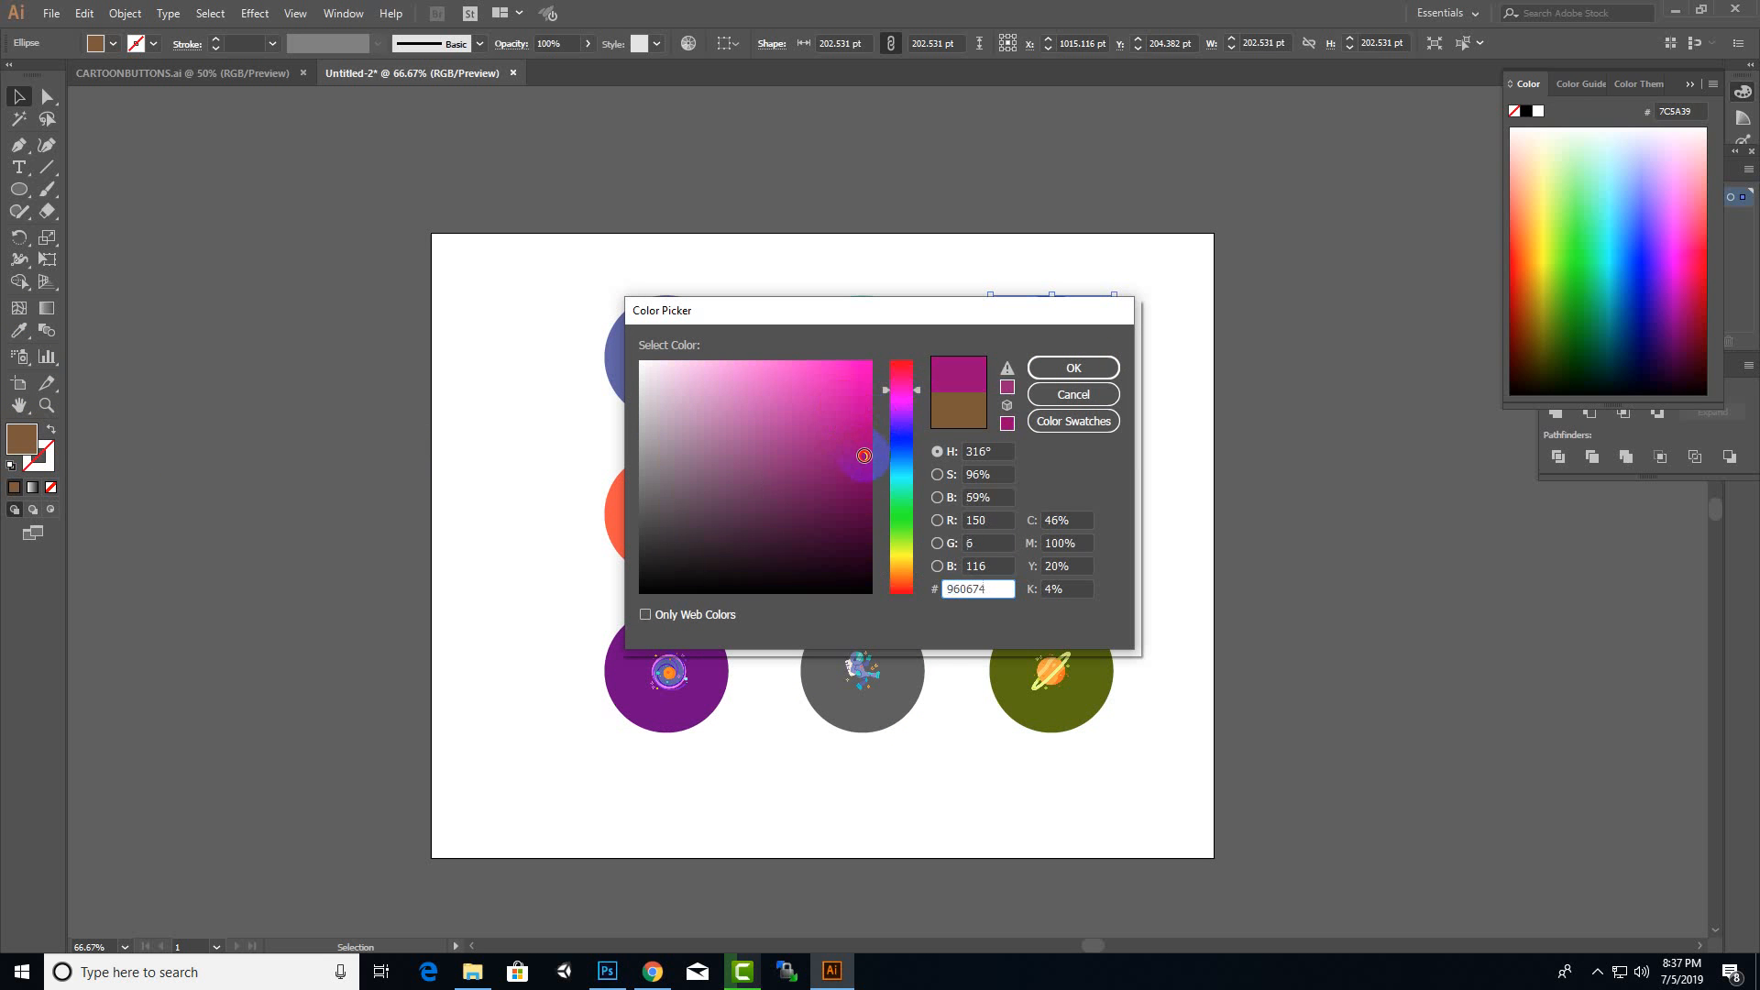
left_click(1068, 371)
- Change the fill of the circle behind the moon to teal green 009679
left_click(878, 394)
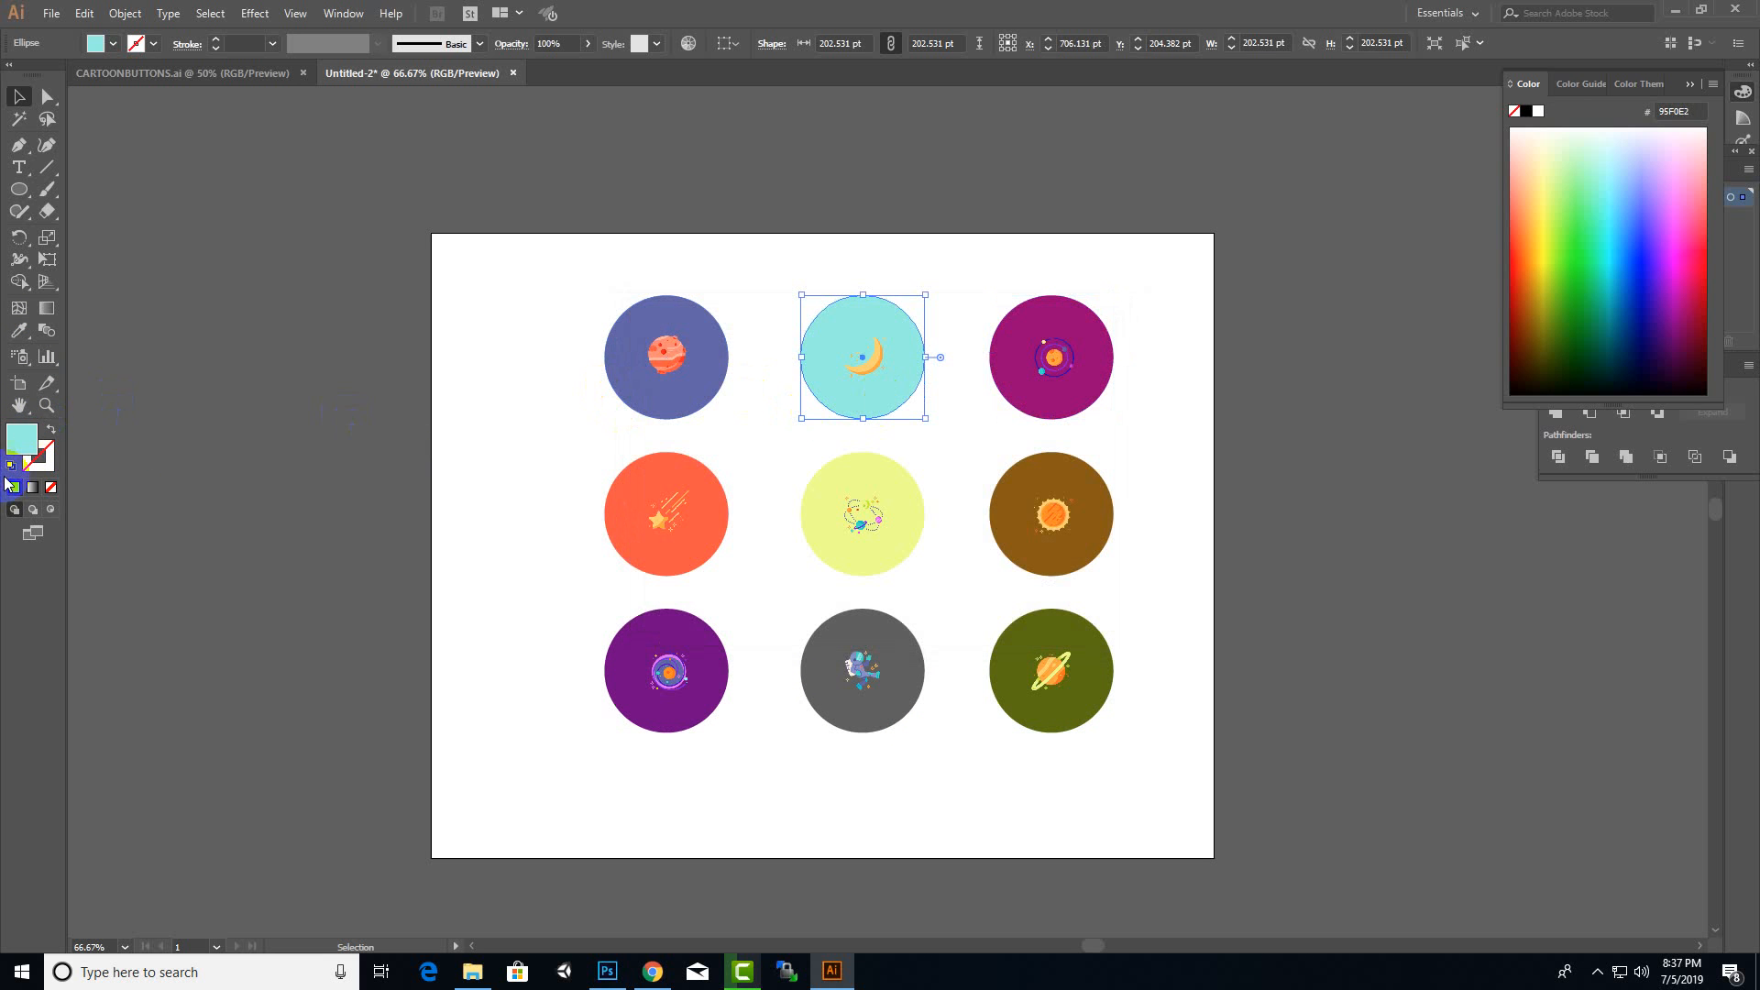
double_click(26, 451)
left_click_drag(845, 486, 871, 455)
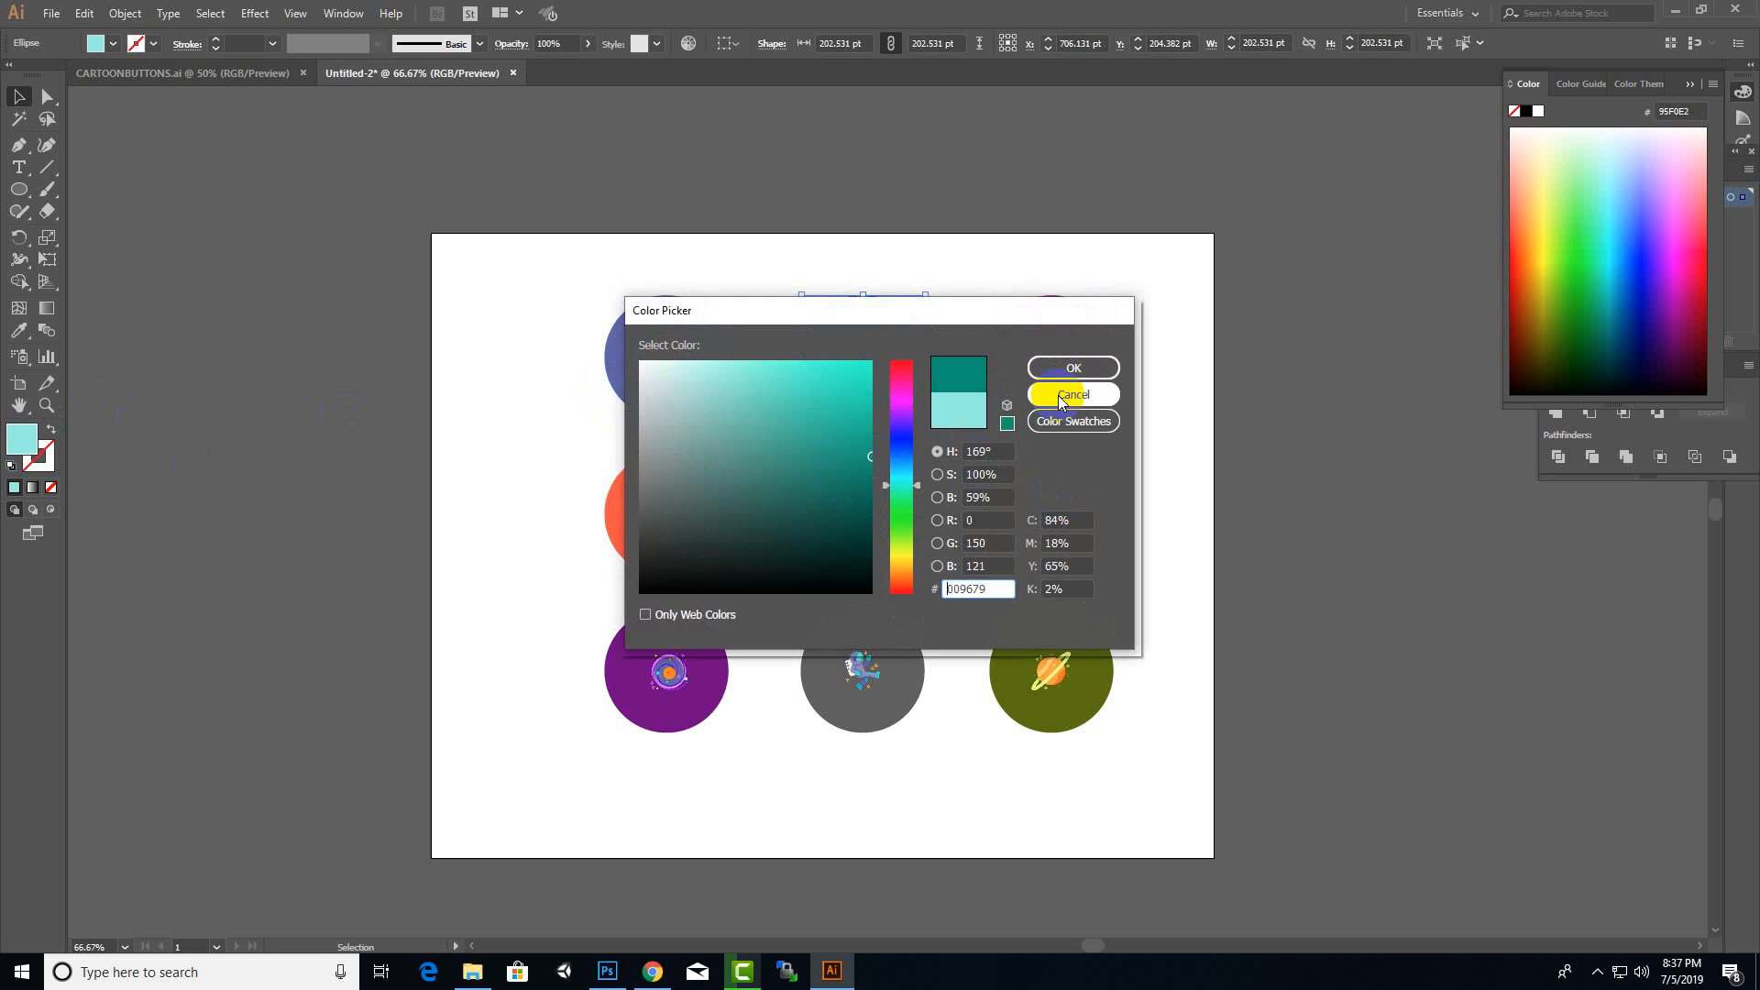
left_click(1055, 374)
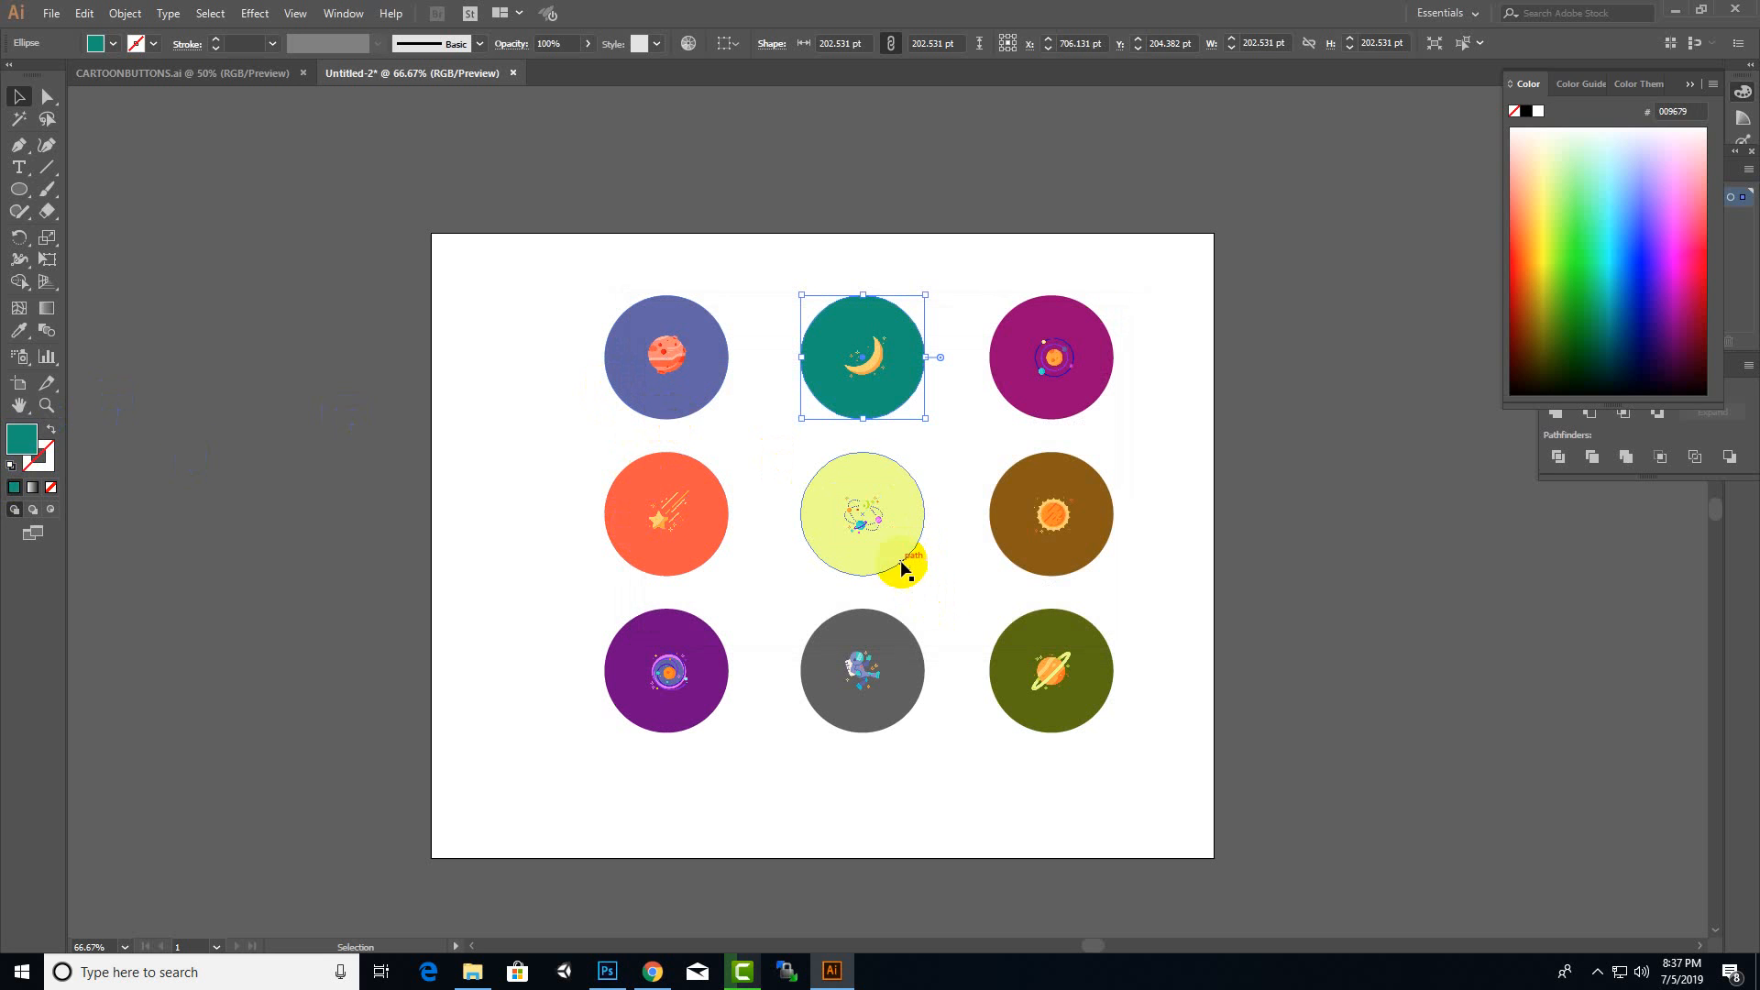
- Change the fill of the grid's middle circle to dark navy blue 022363
left_click(852, 561)
double_click(32, 448)
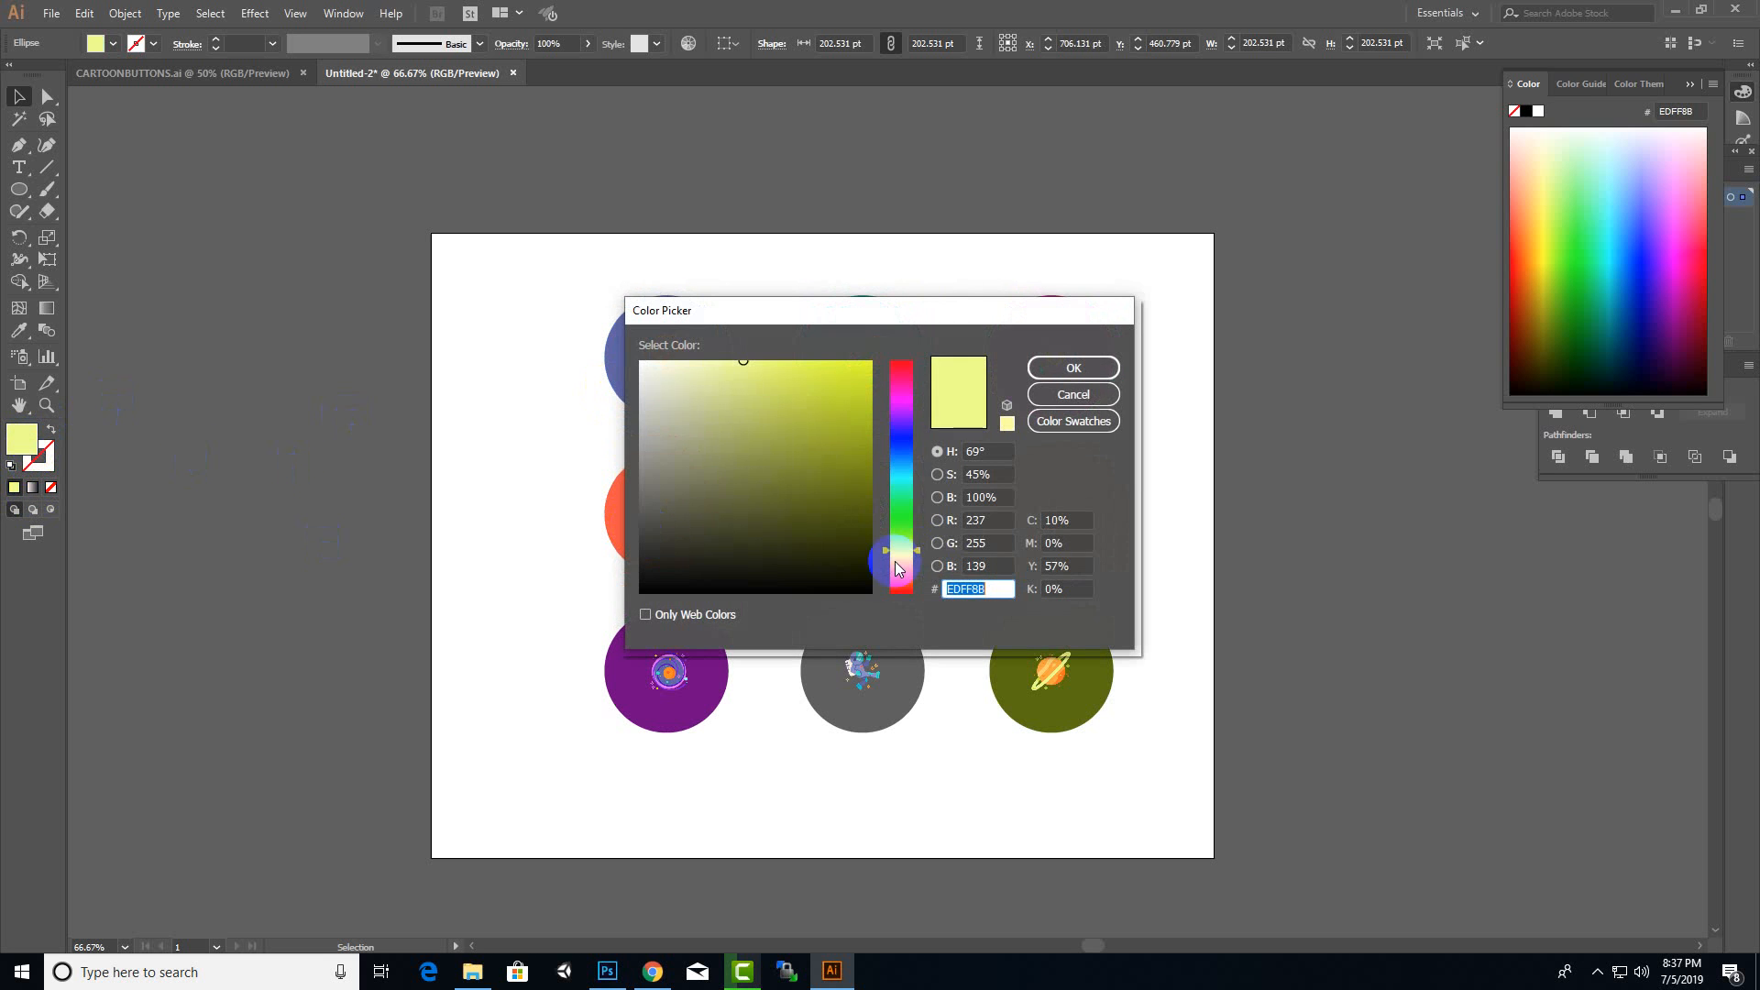
left_click(903, 452)
left_click(860, 405)
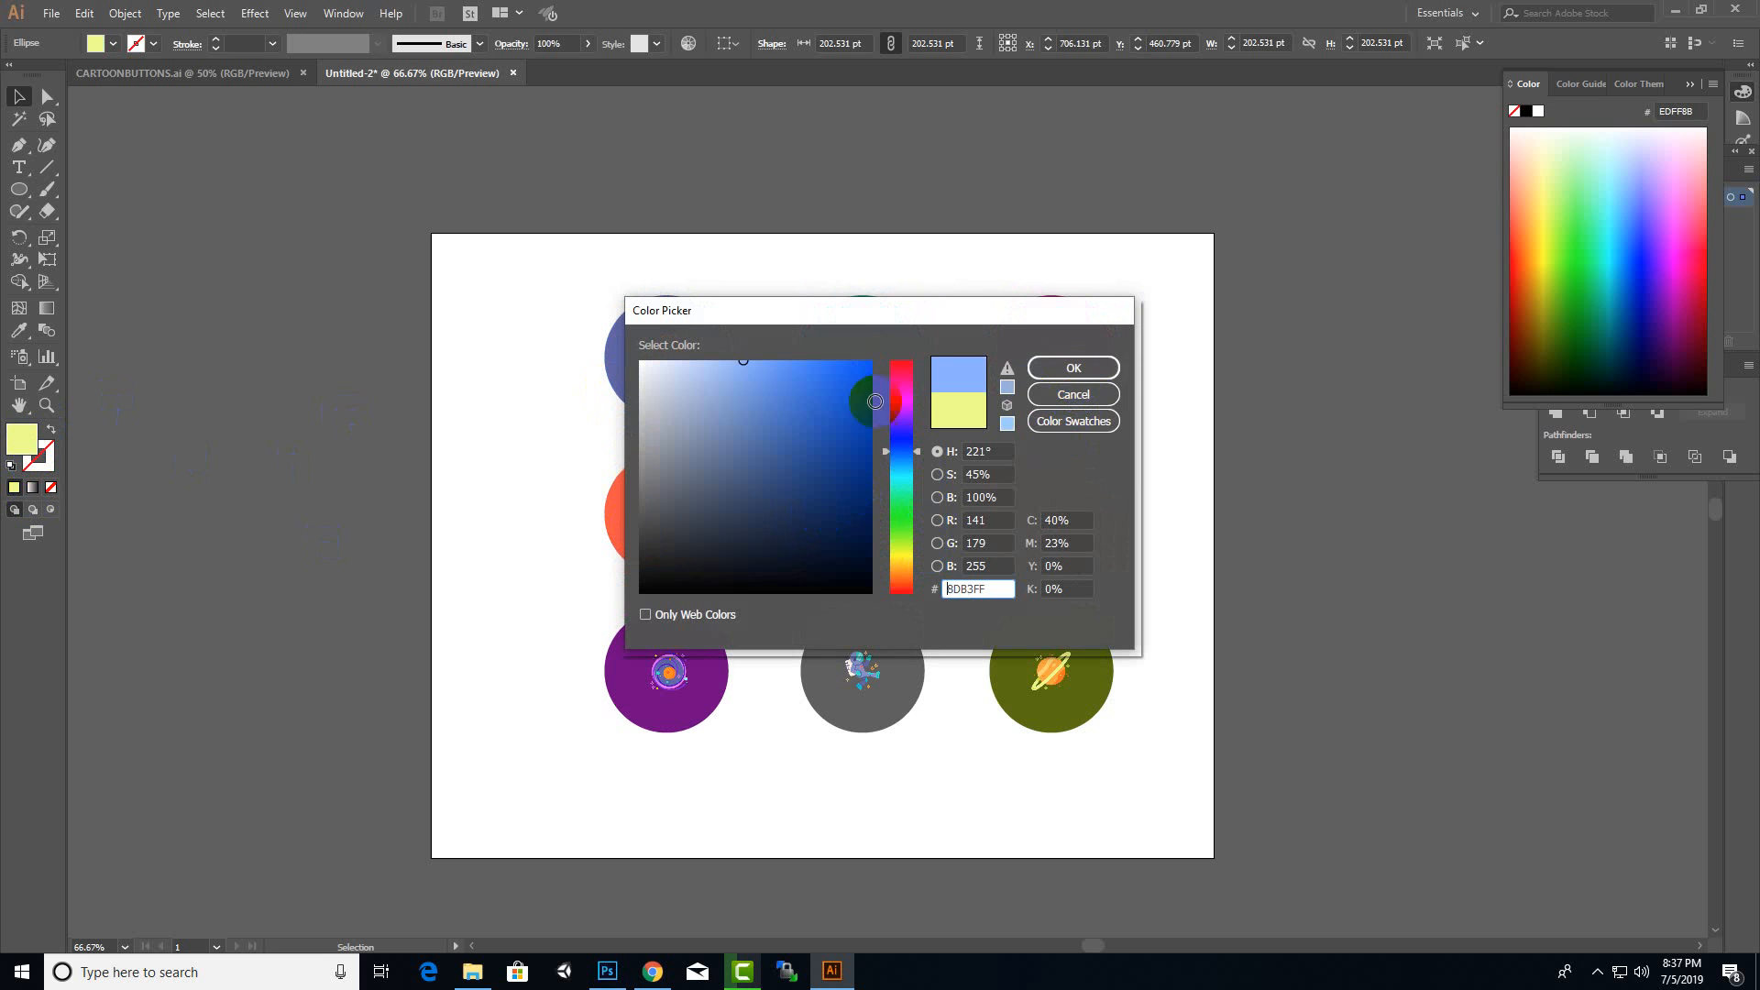
left_click(867, 503)
left_click(1073, 367)
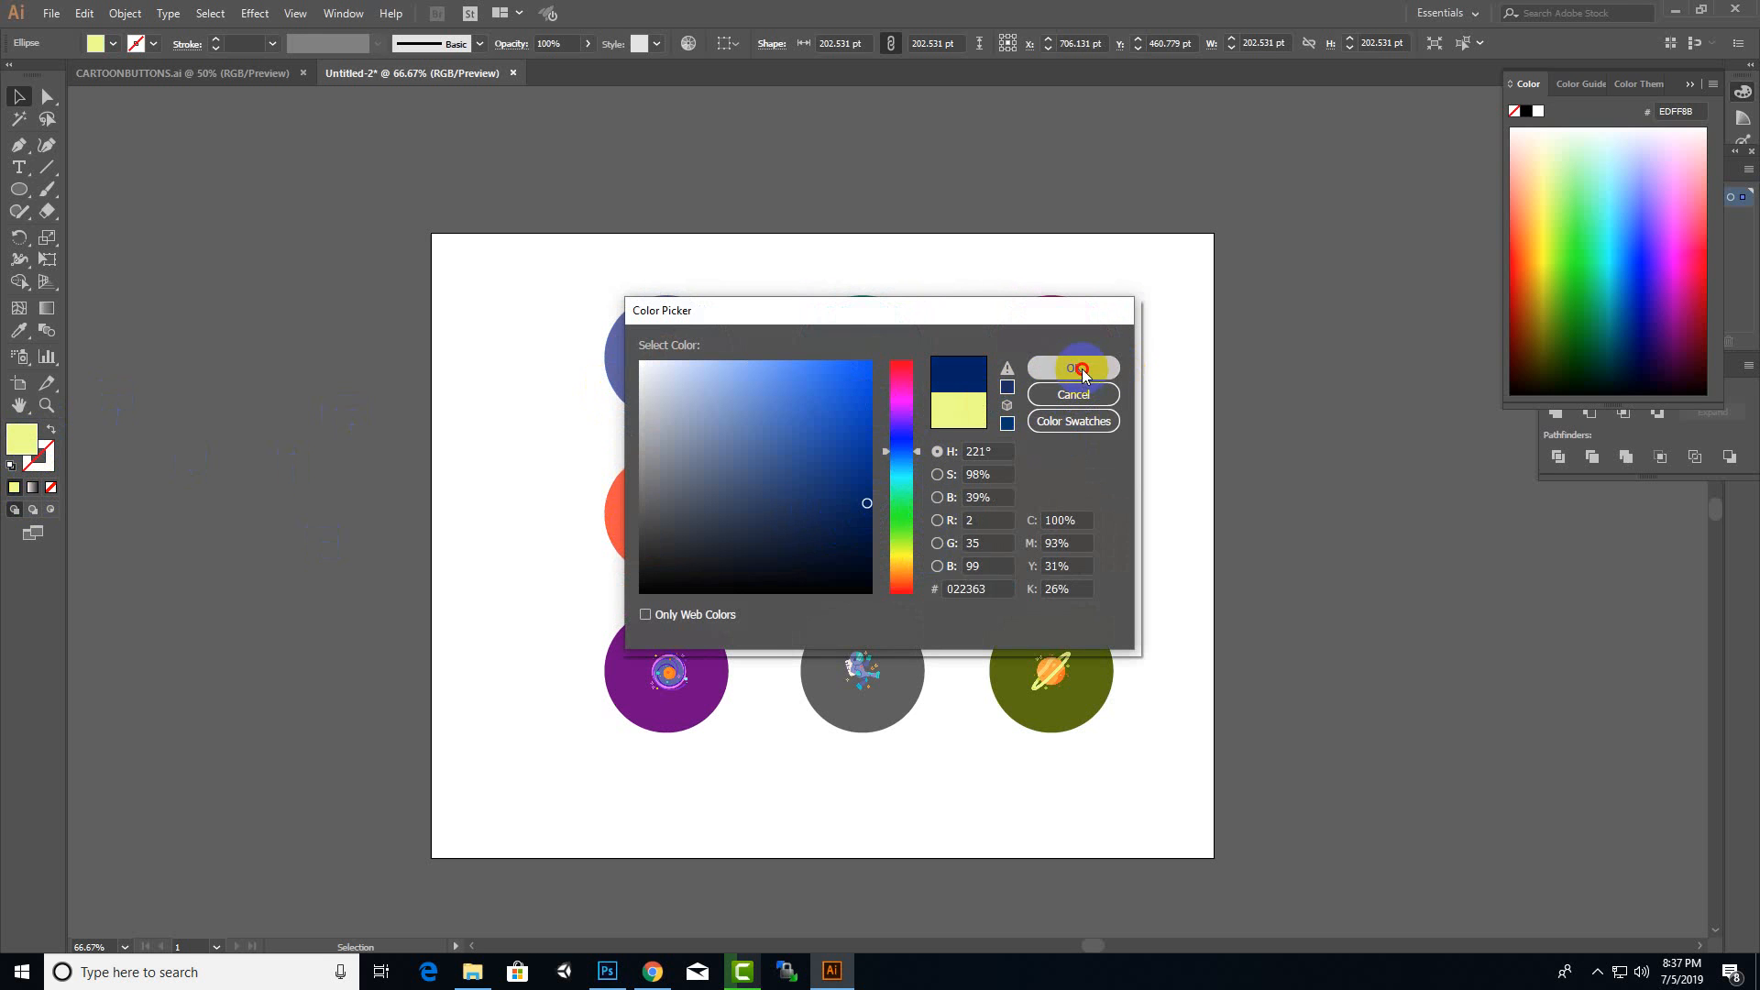
left_click(333, 556)
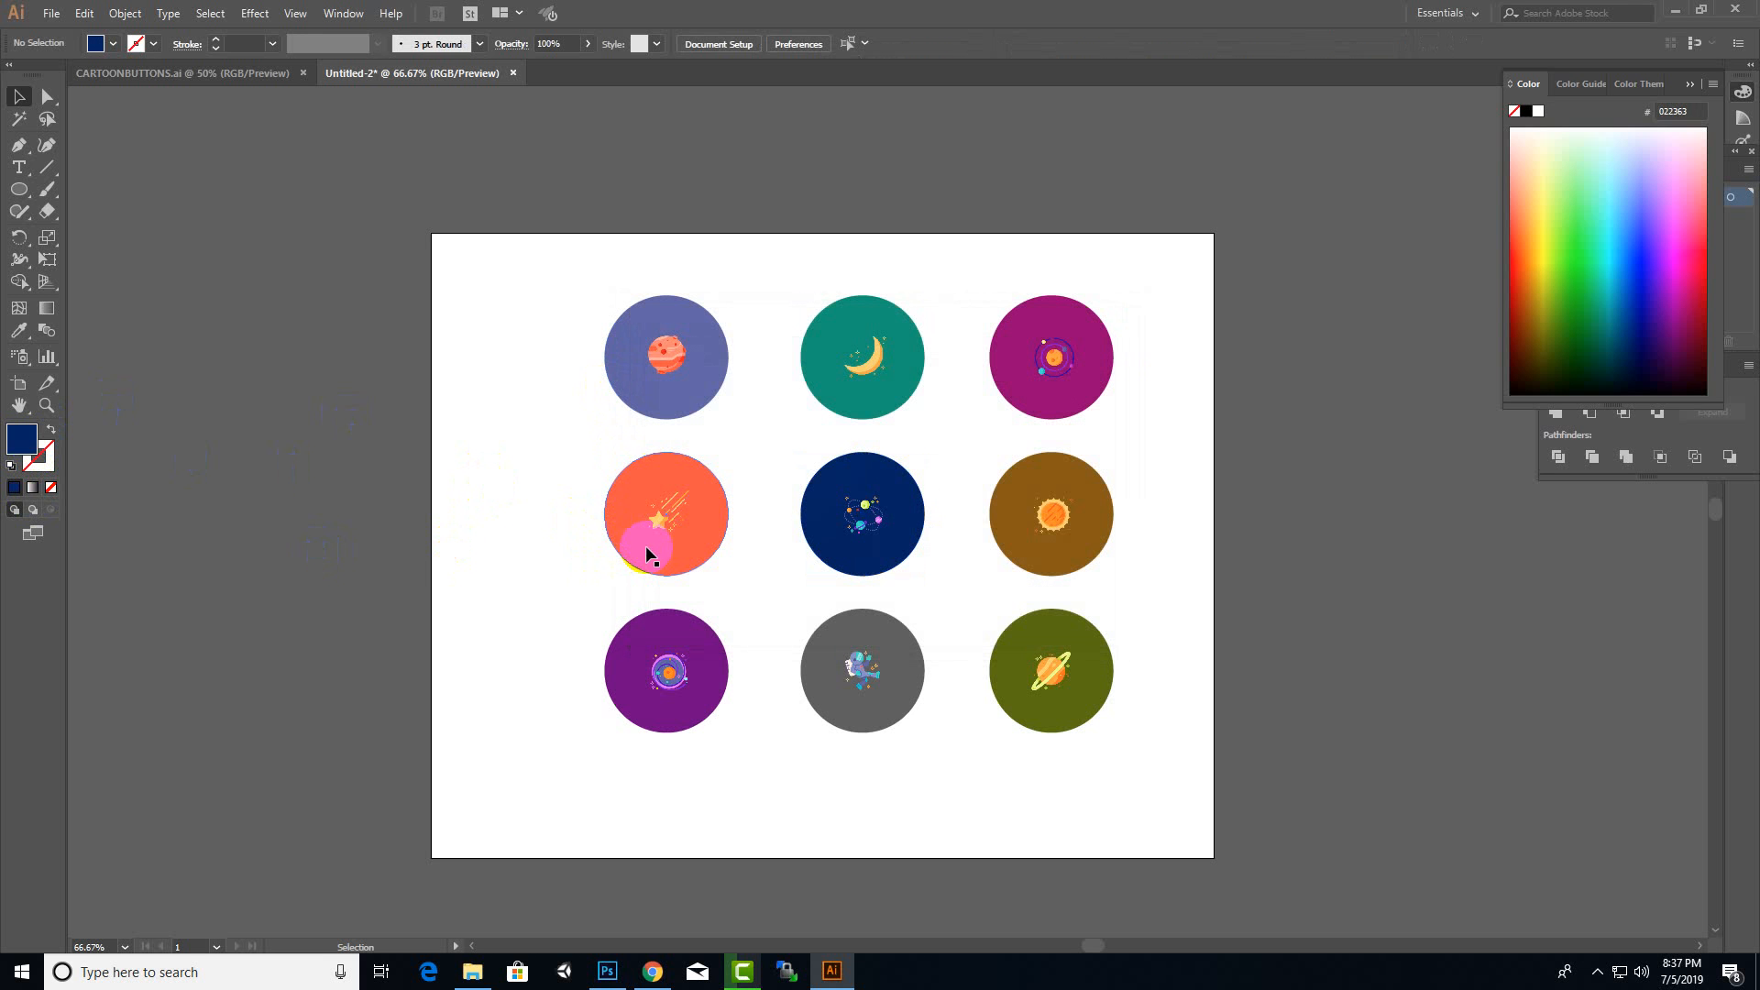
- Change the fill of the circle behind the shooting star to dark red AA2011
left_click(645, 546)
left_click(425, 480)
left_click(660, 527)
left_click(652, 569)
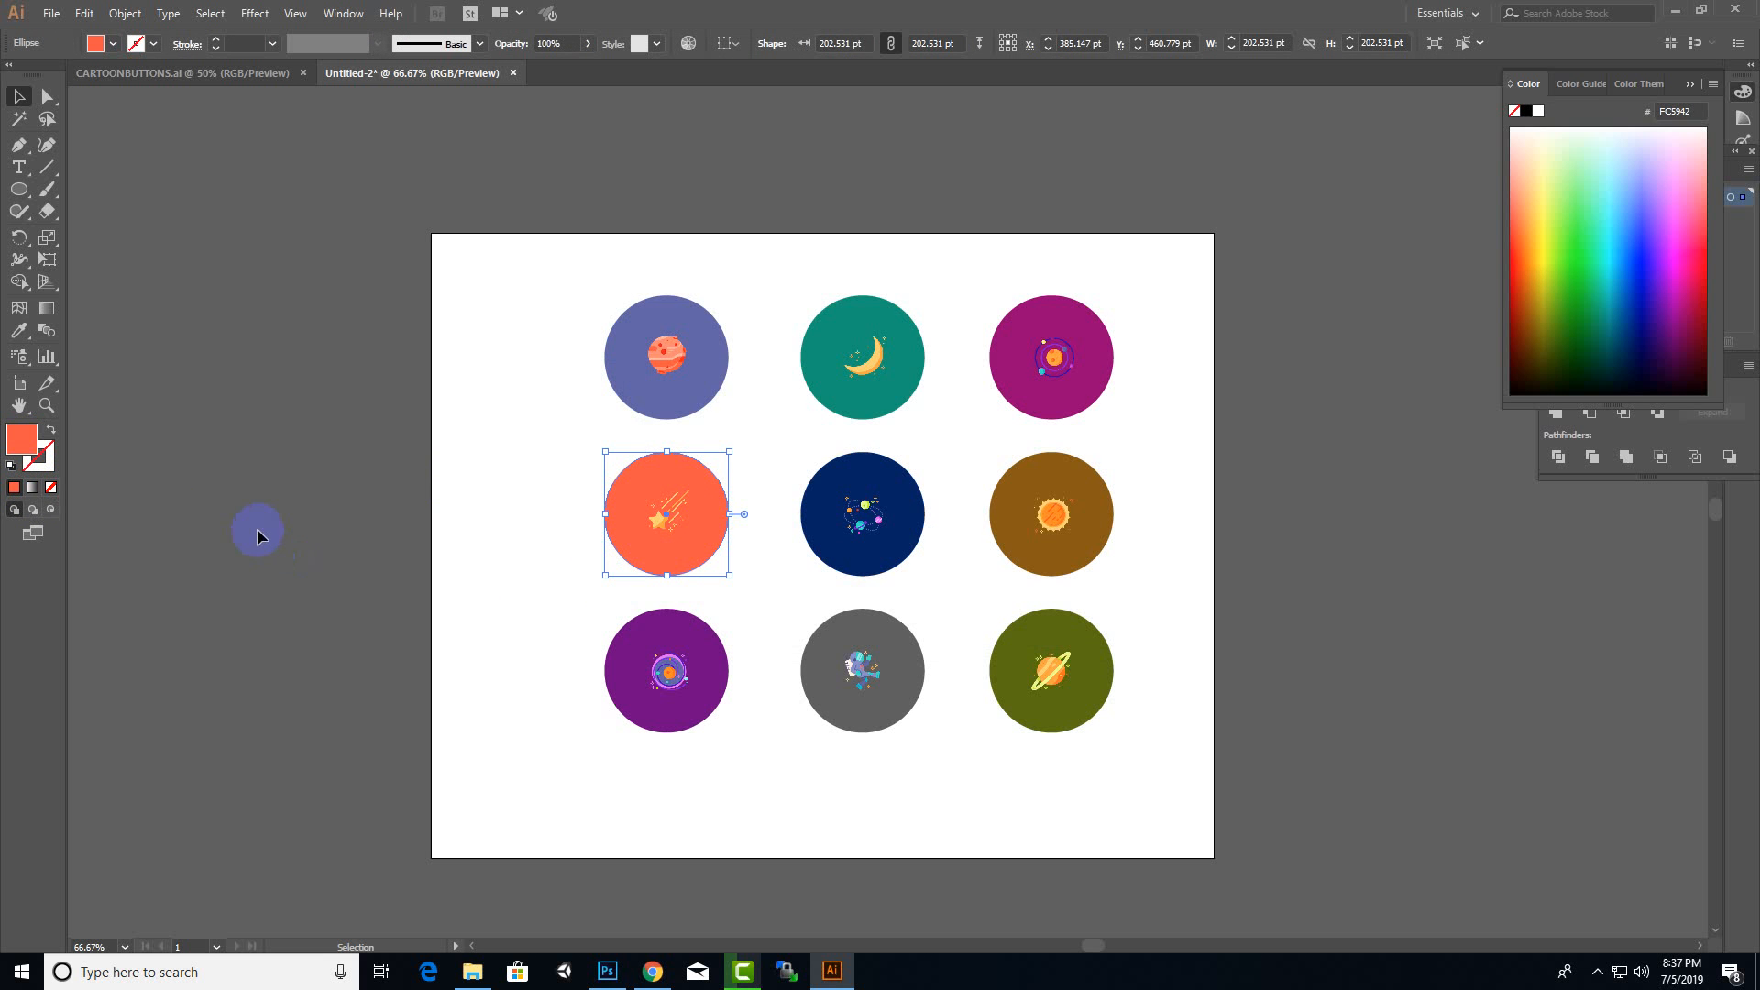
double_click(28, 438)
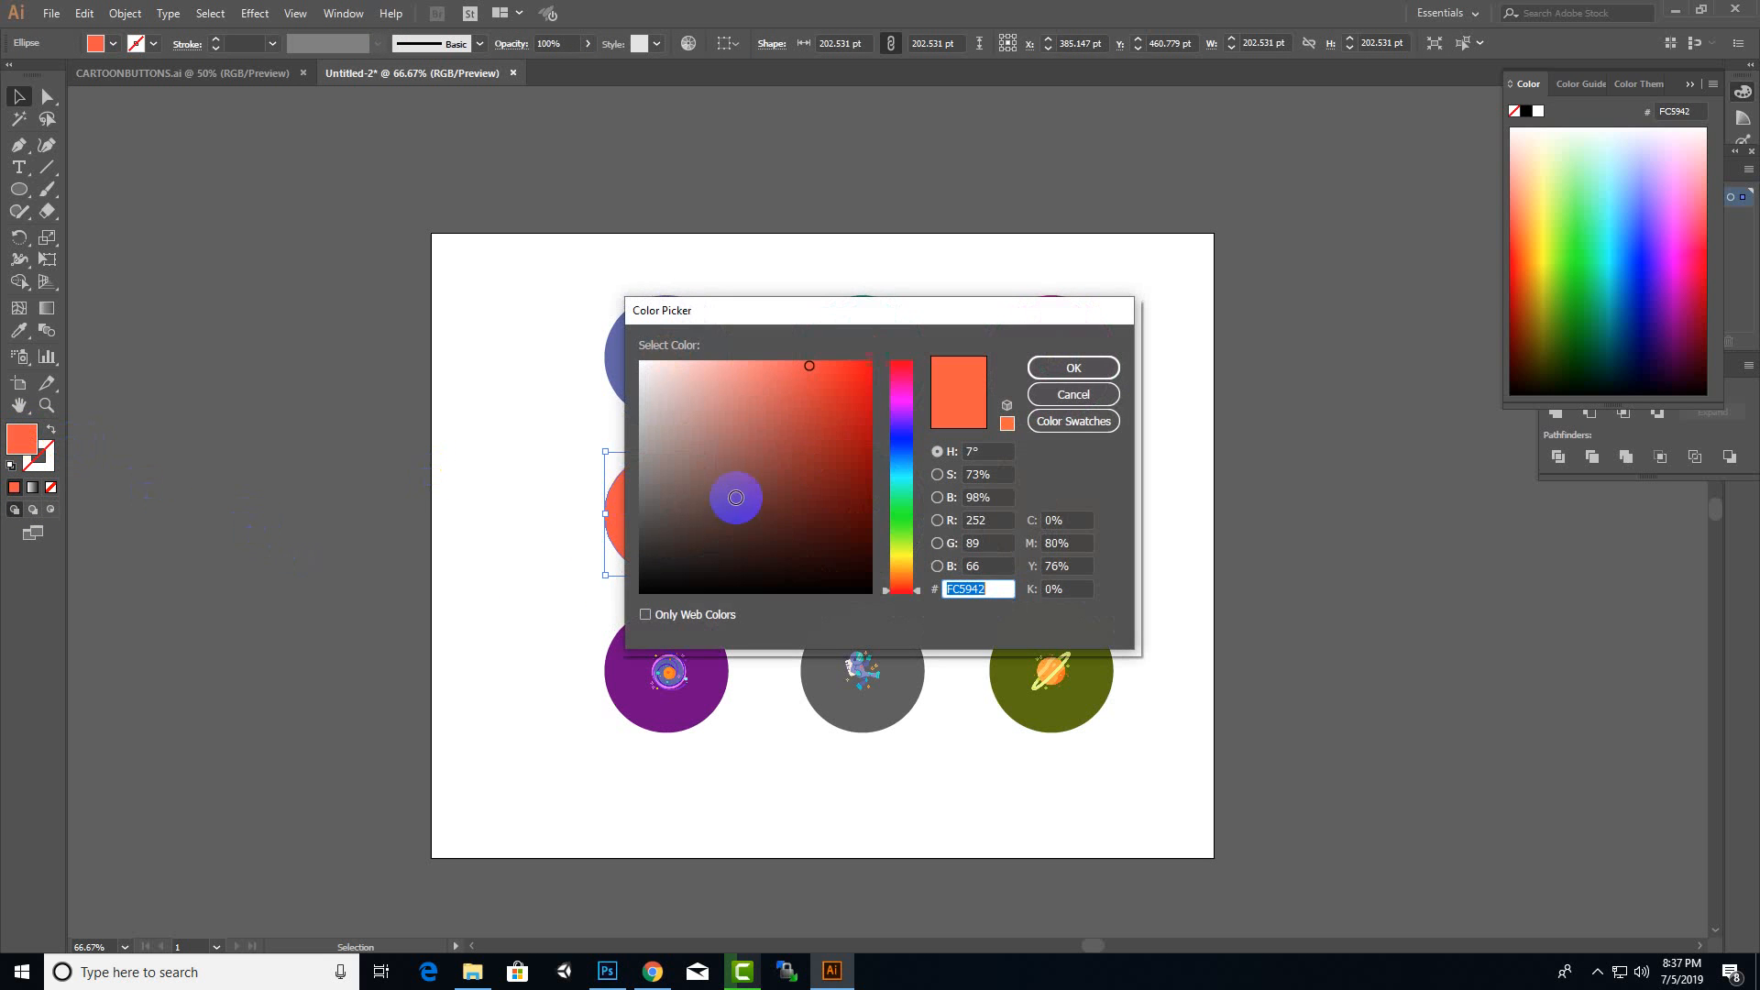
left_click(849, 438)
left_click(1073, 368)
left_click(252, 412)
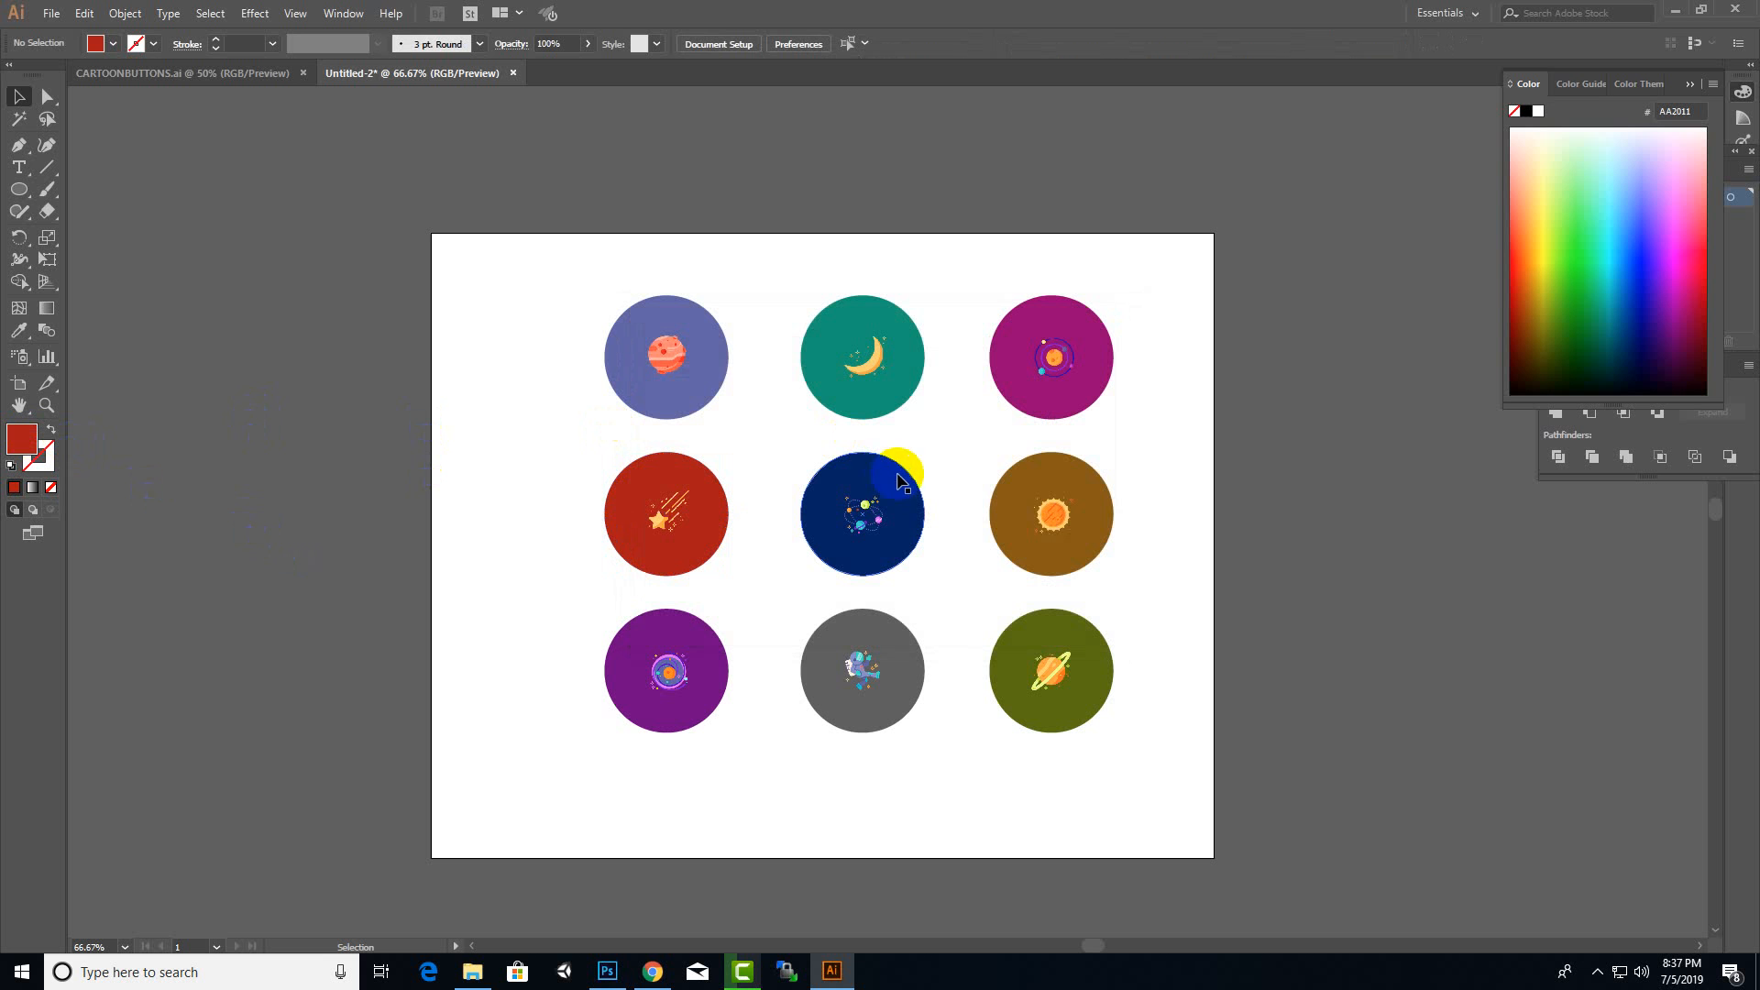
- Move all nine circles with their images together horizontally so the grid is centered across the artboard's width
left_click(683, 417)
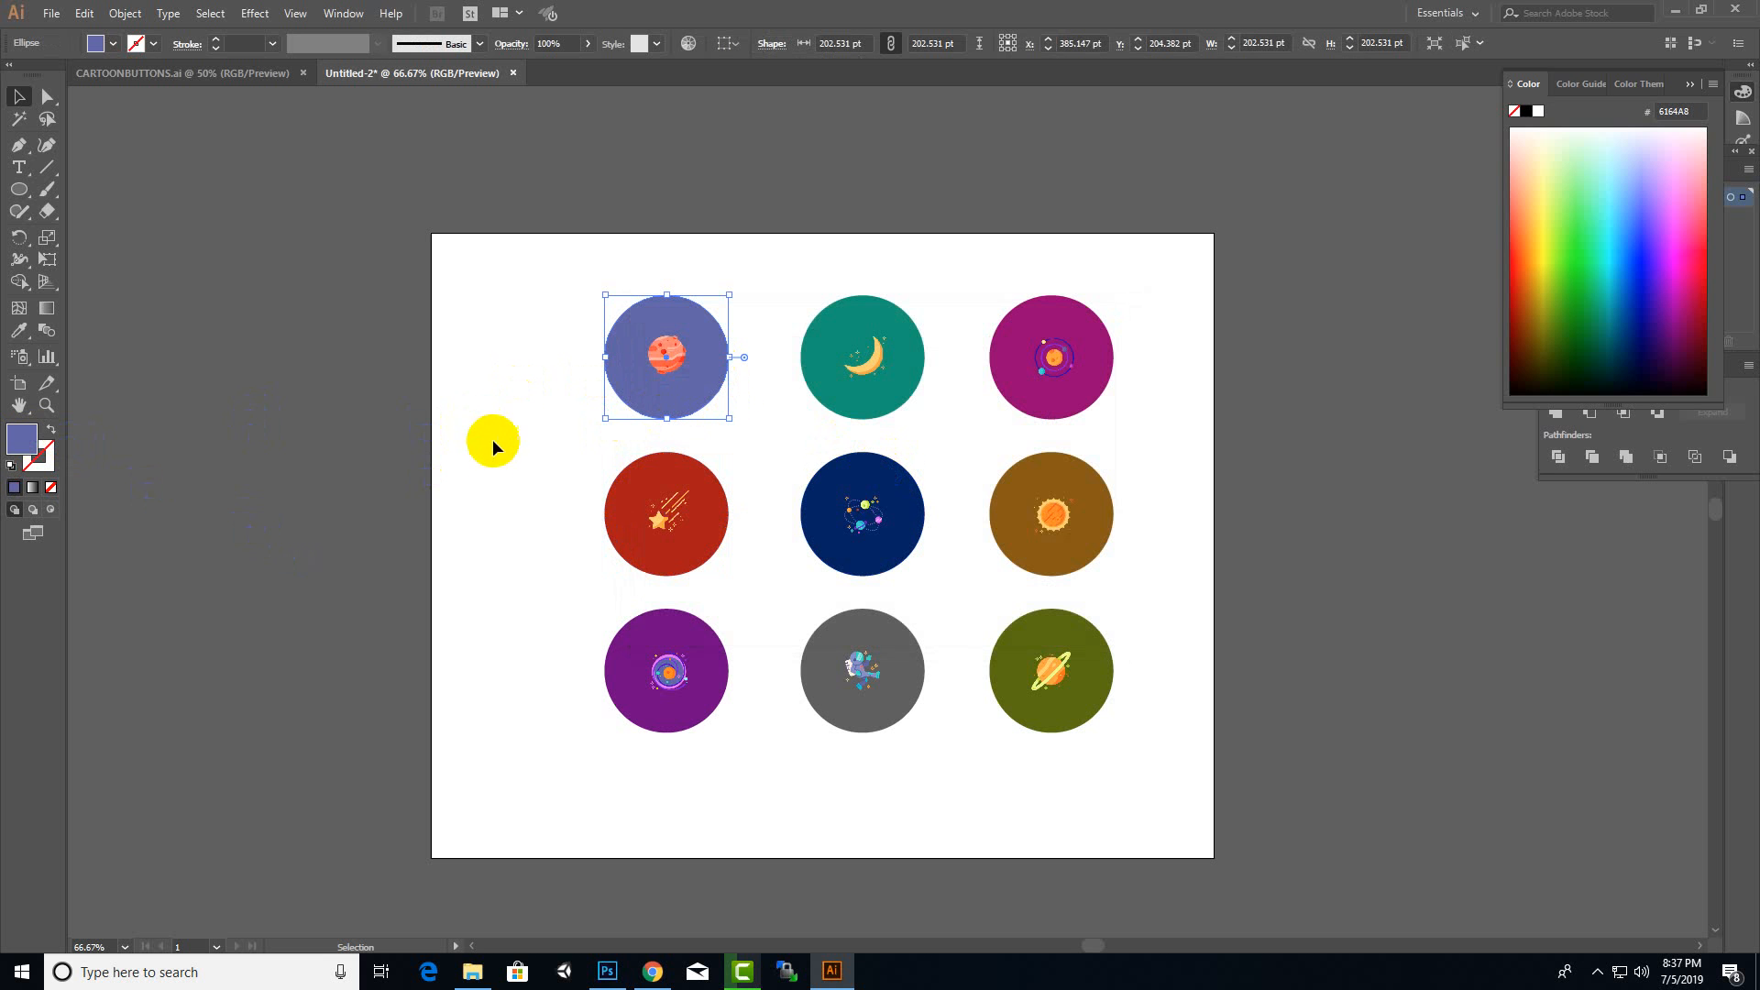
left_click(464, 463)
left_click_drag(1313, 231, 569, 799)
left_click_drag(911, 527, 880, 532)
left_click(1097, 717)
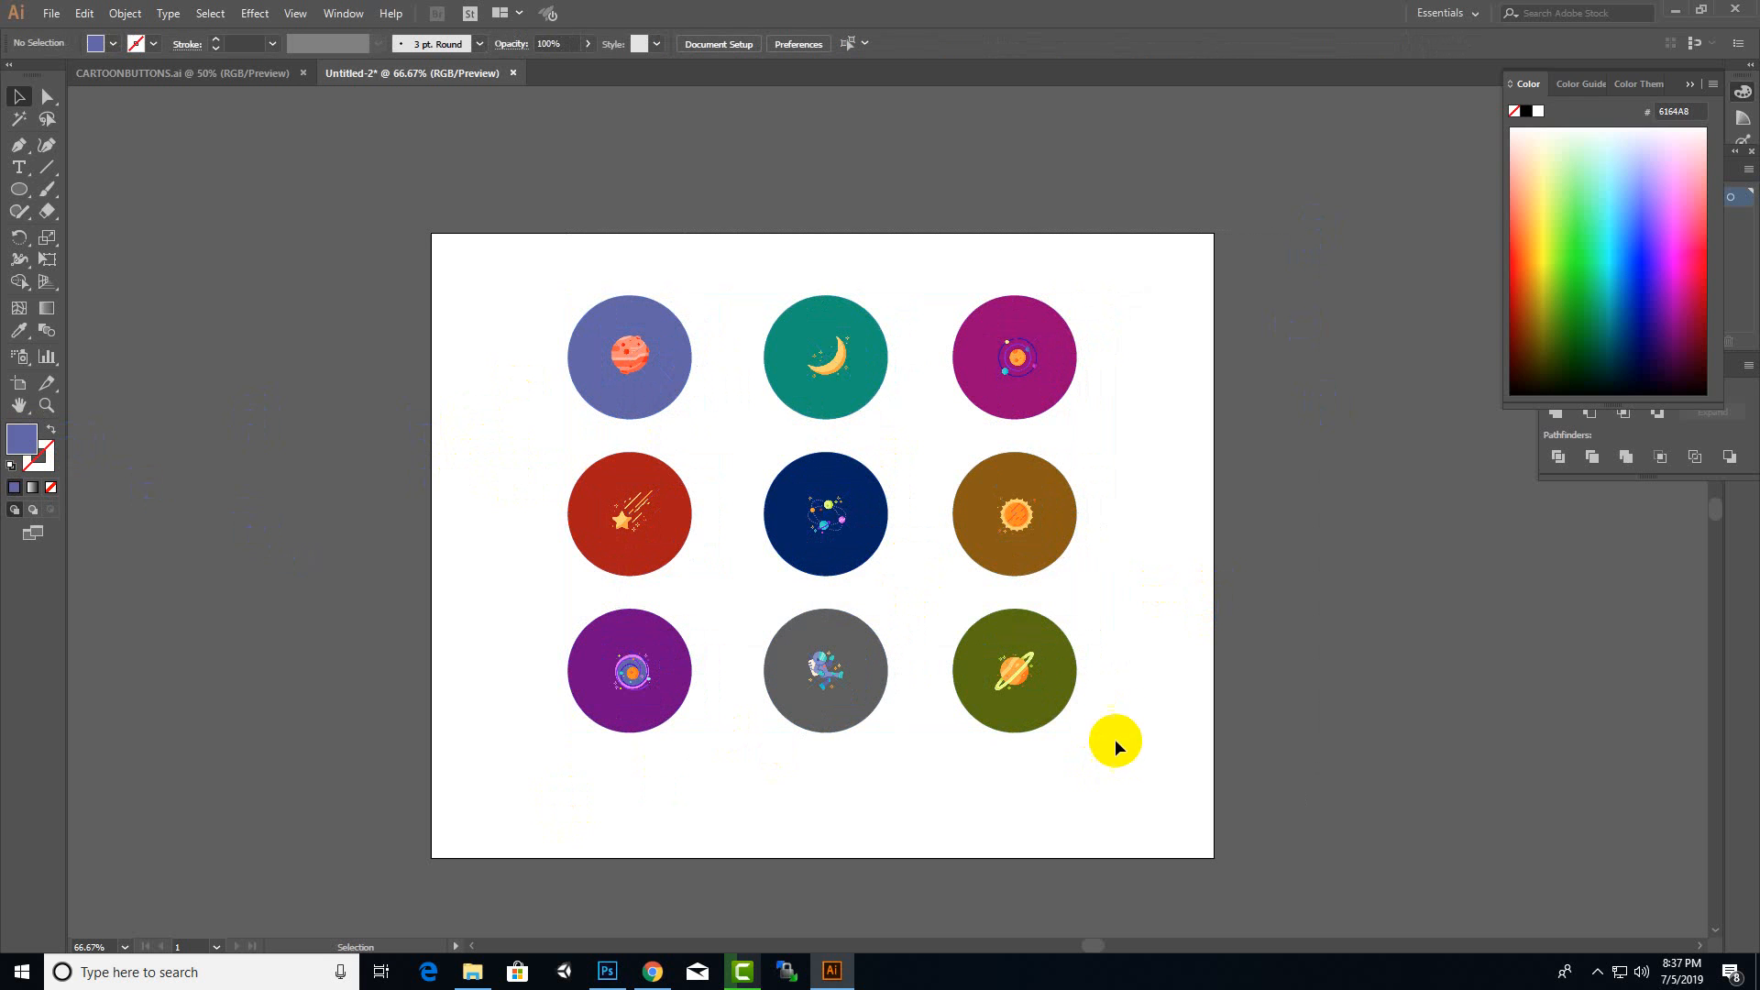
- Select all nine space images together, leaving the circles behind them out of the selection
left_click(974, 706)
left_click(1191, 275)
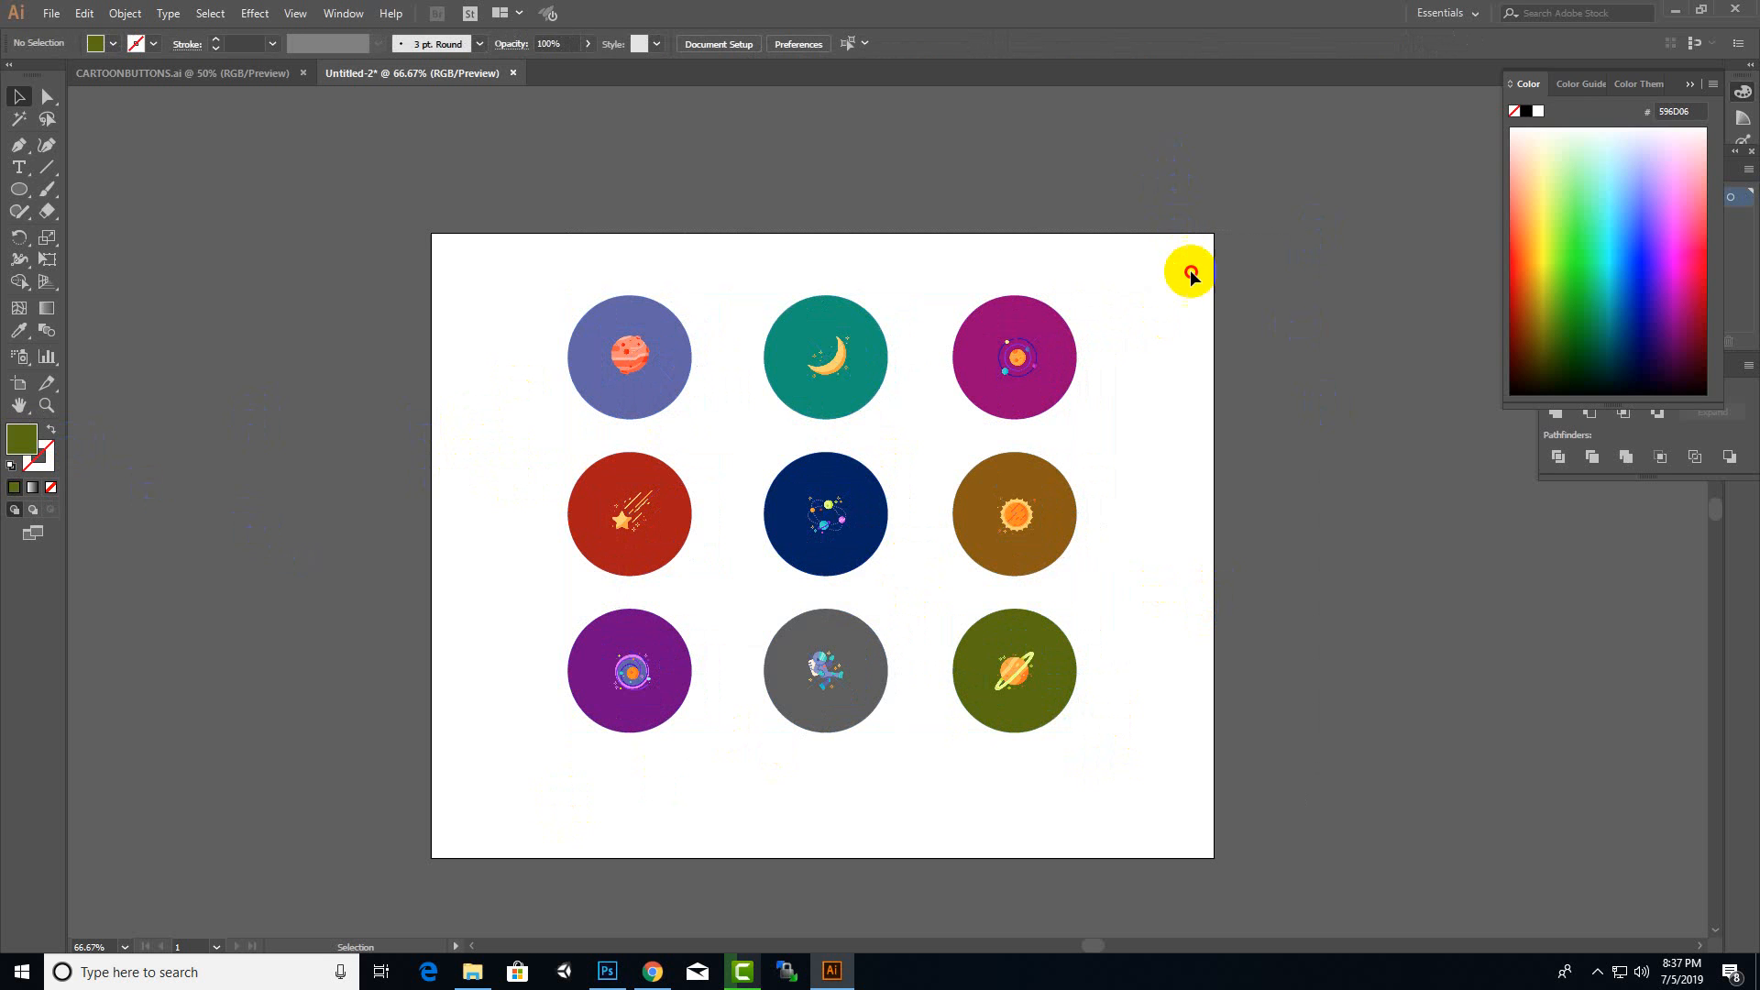
left_click(1041, 364)
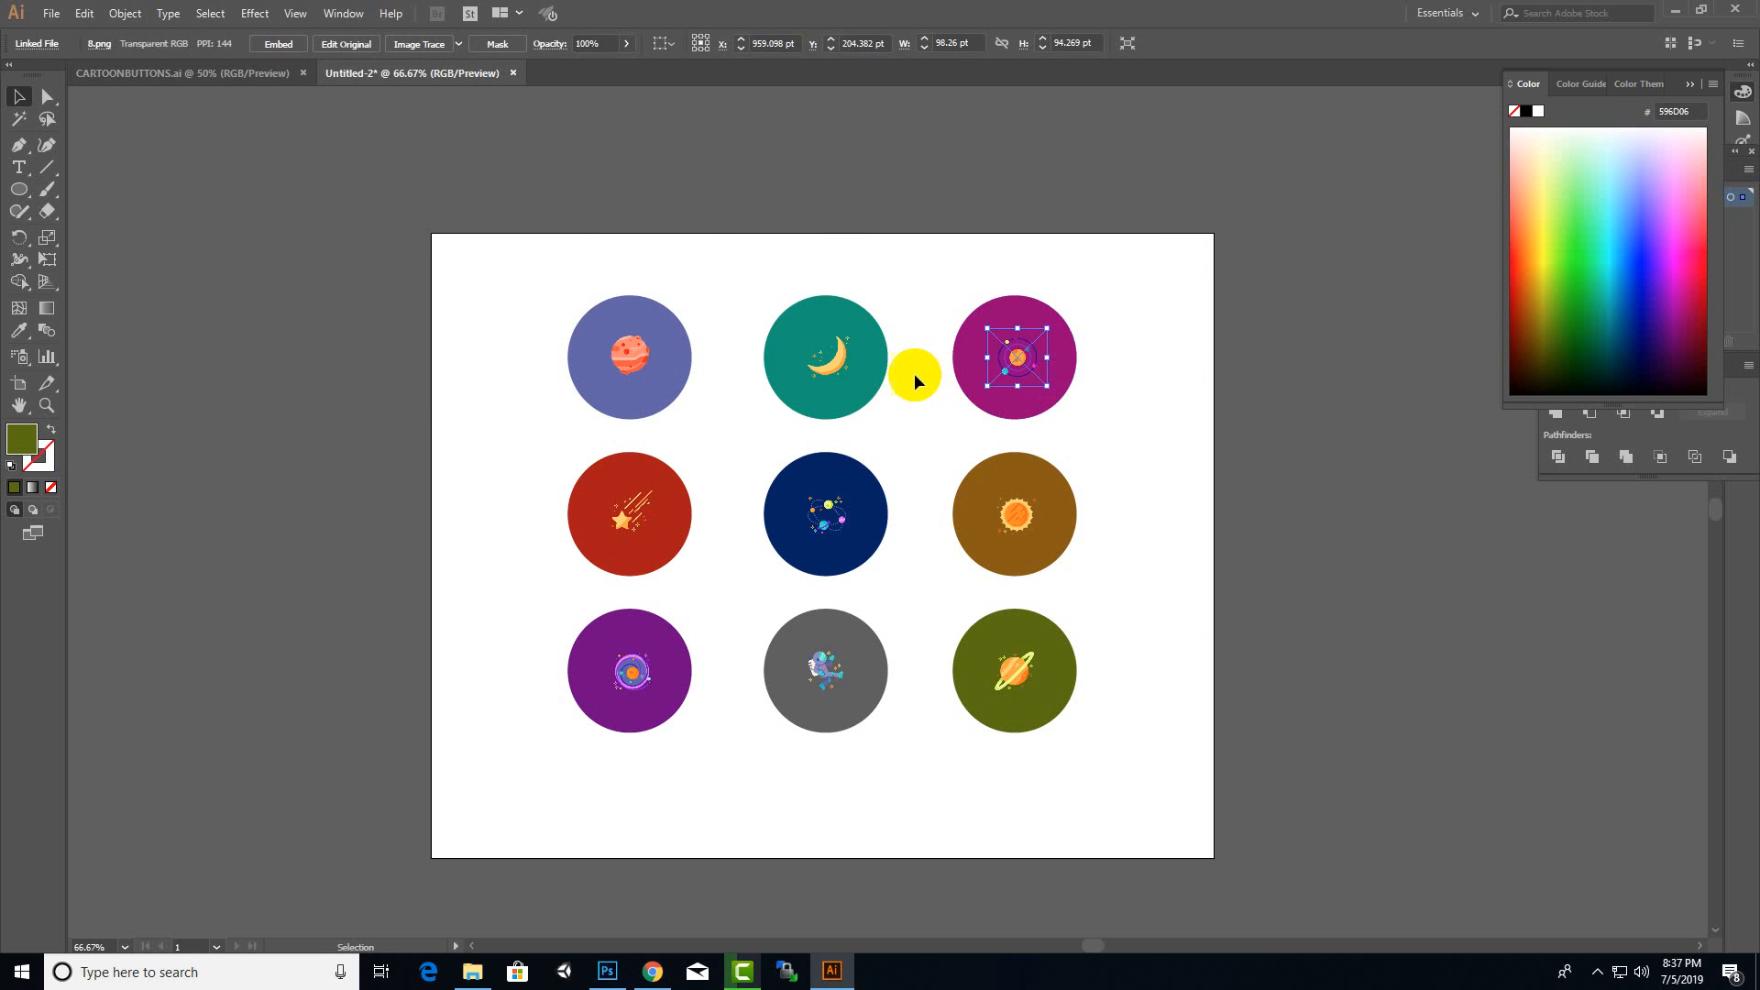
left_click(830, 379, "shift")
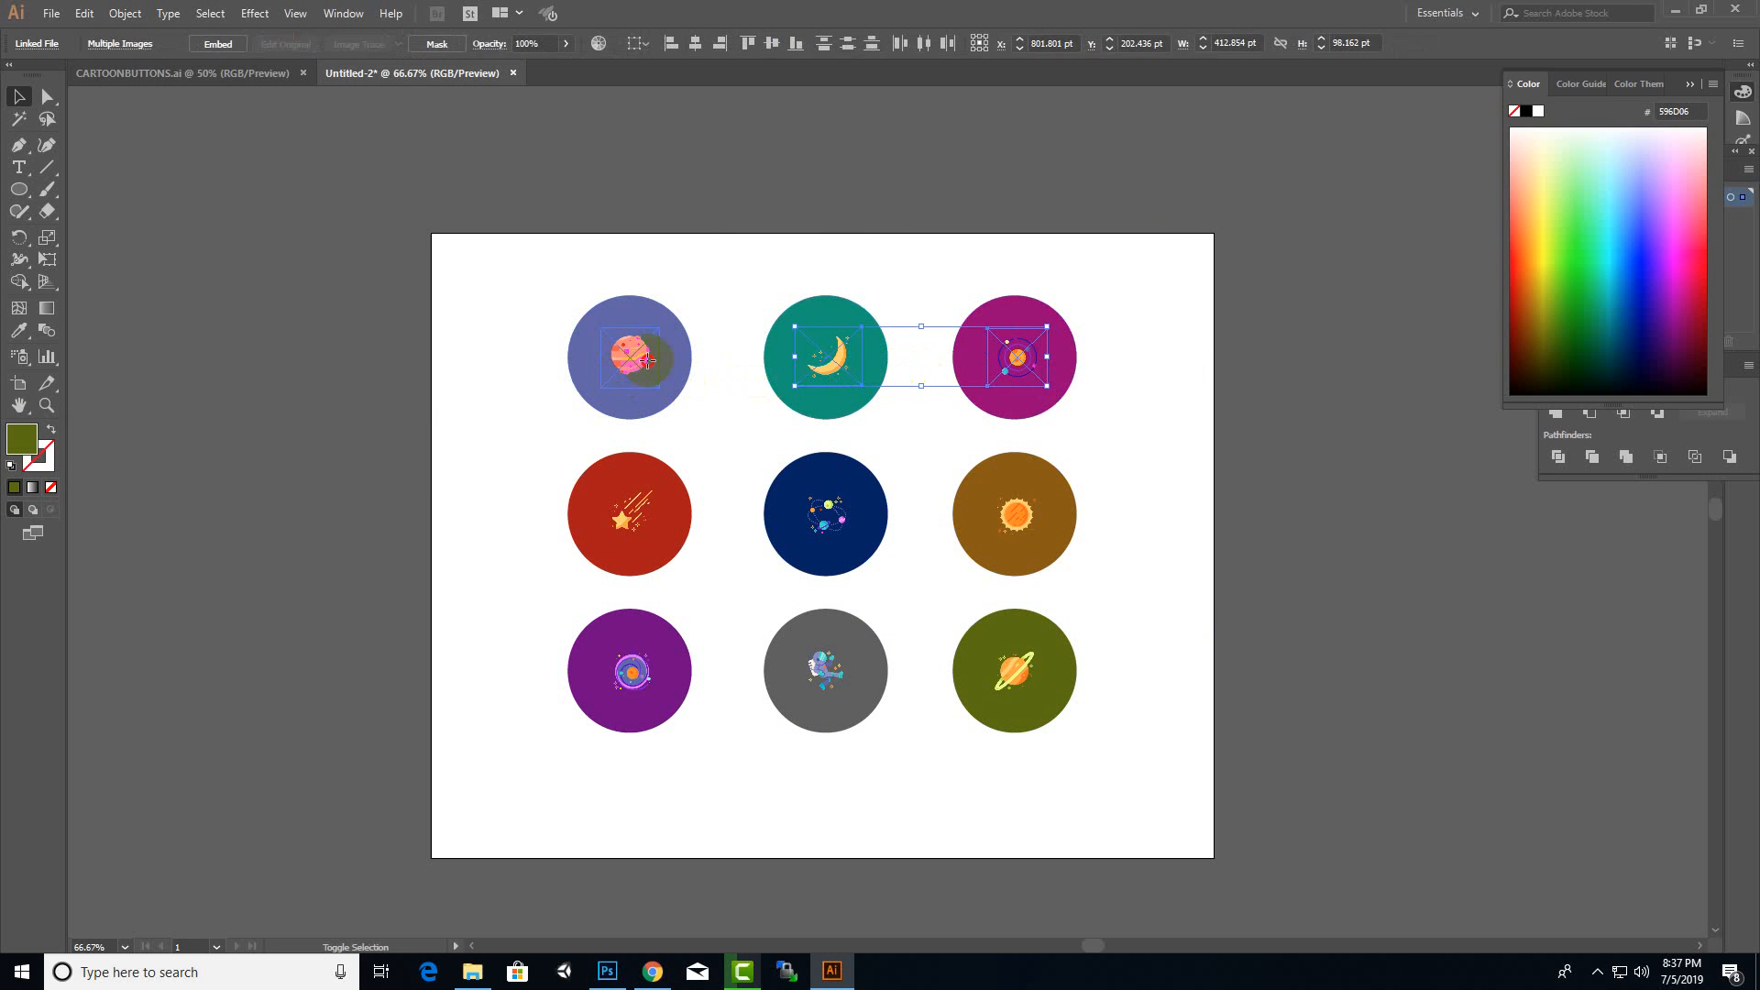
left_click(646, 360, "shift")
left_click(632, 518, "shift")
left_click(825, 513, "shift")
left_click(1020, 525, "shift")
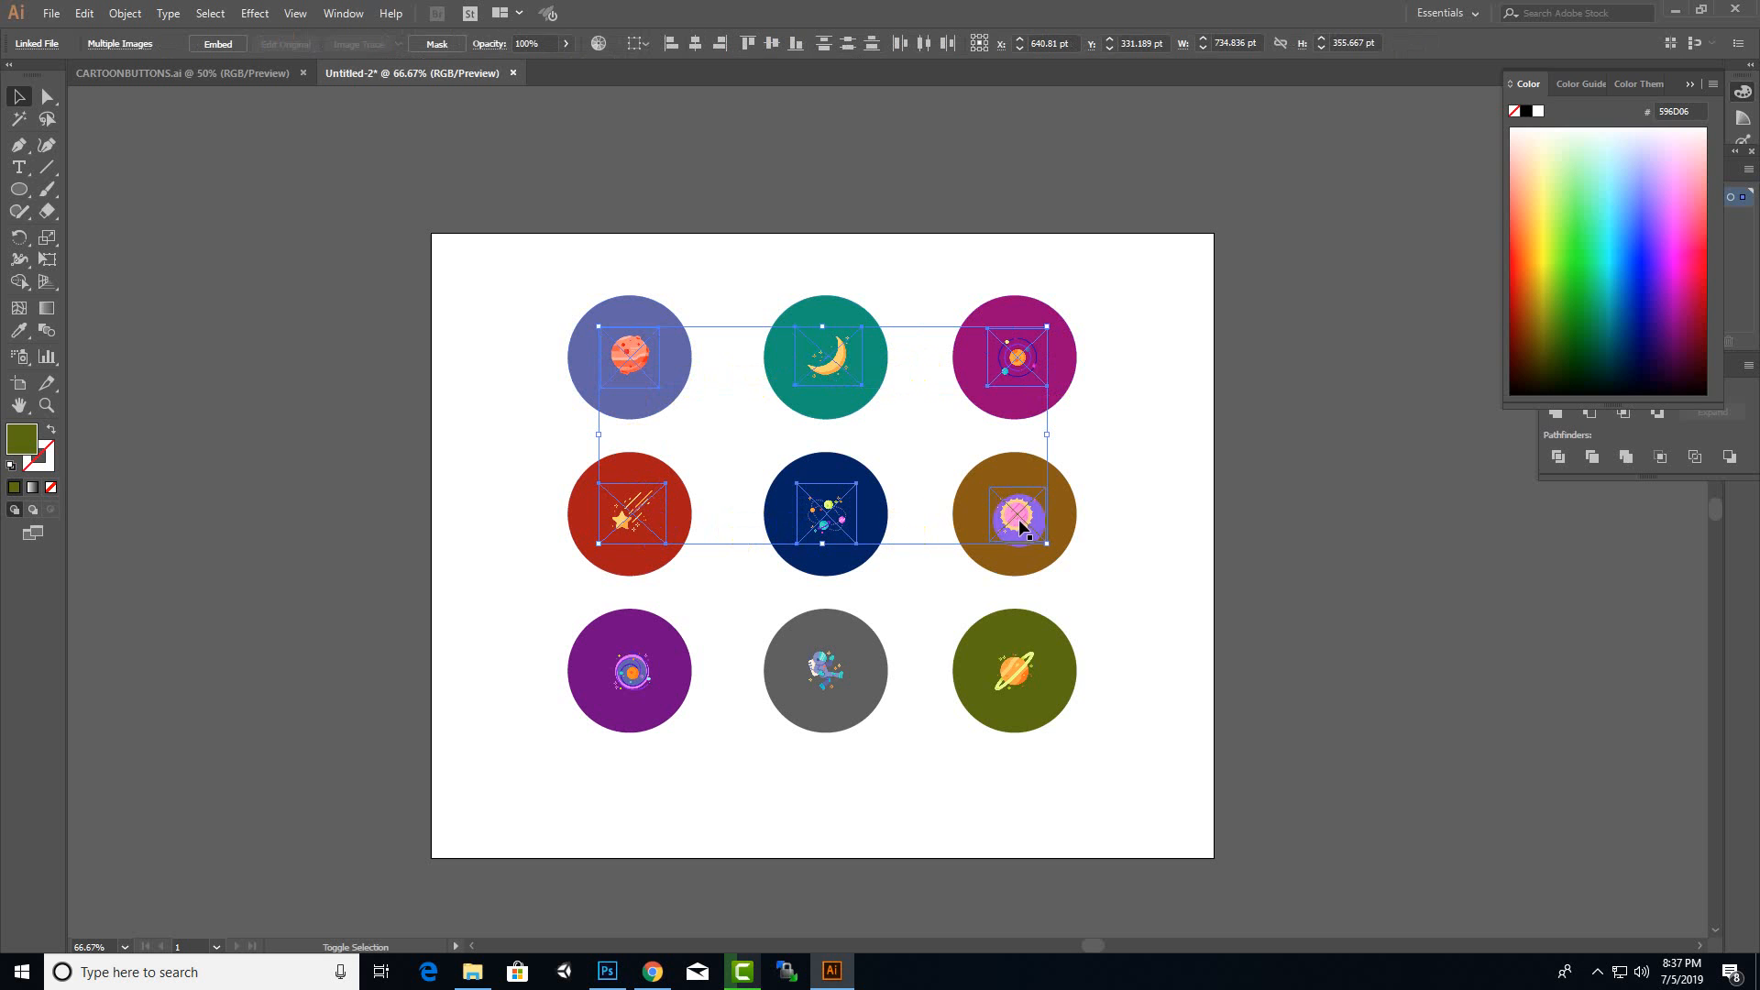
left_click(1027, 686, "shift")
left_click(834, 676, "shift")
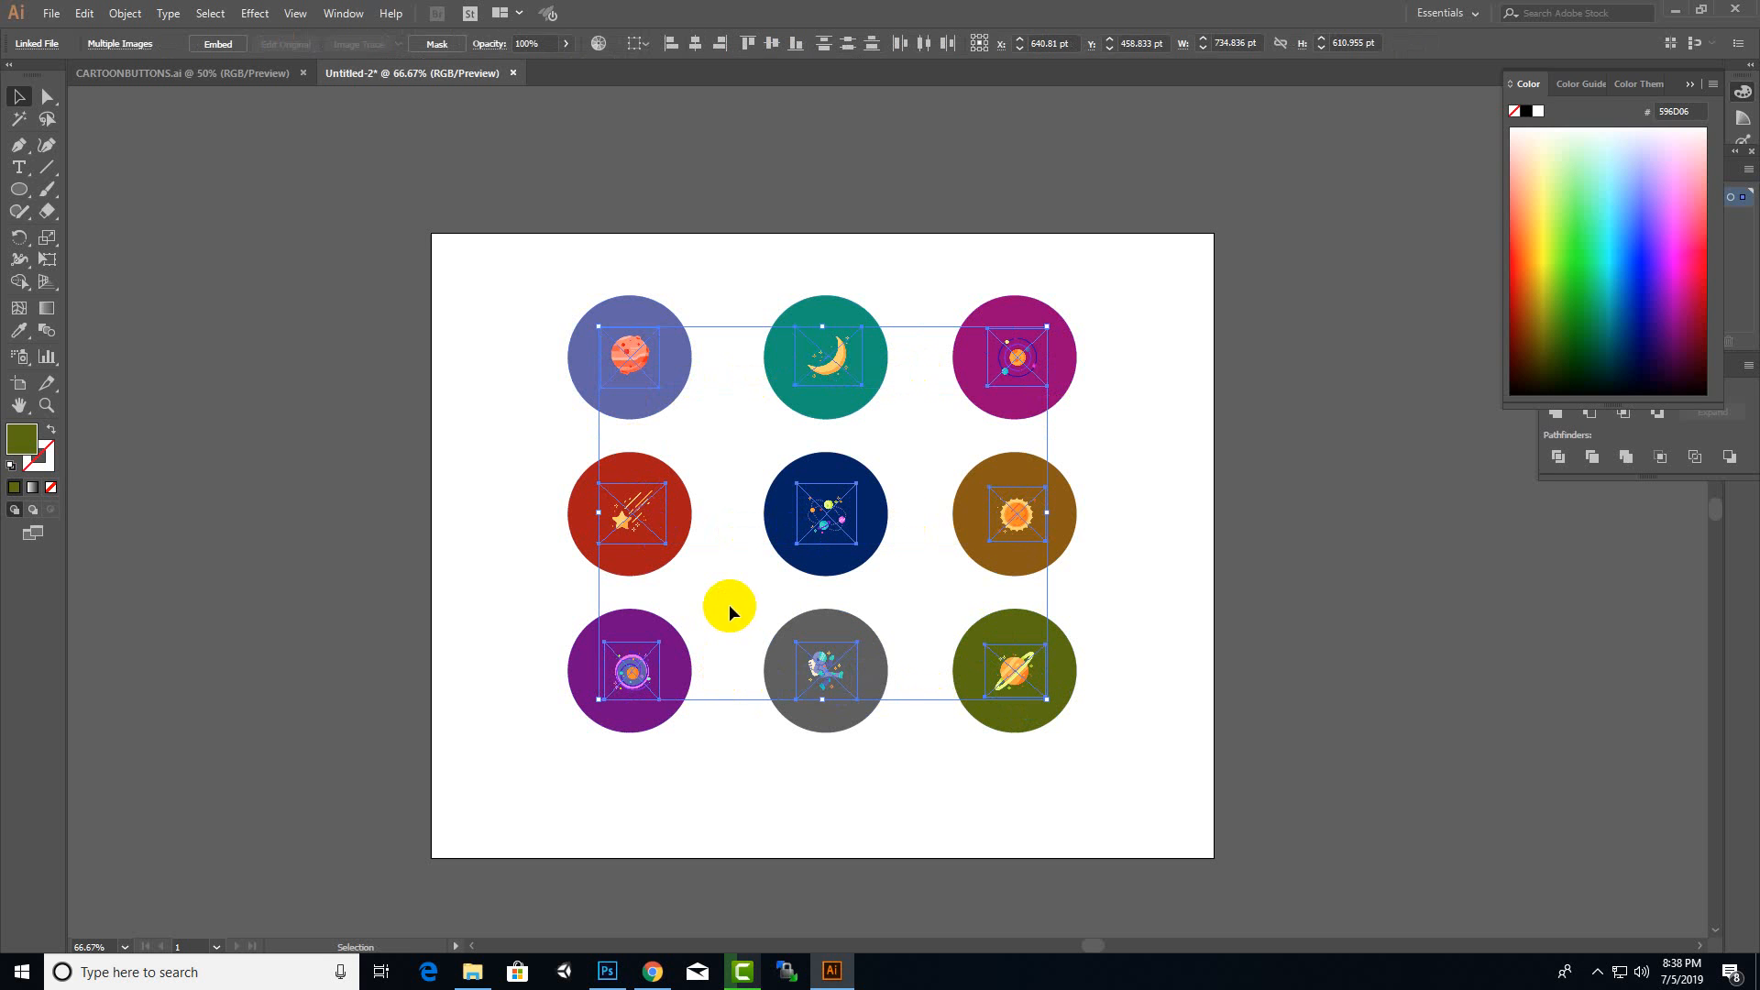
- Place a duplicate set of all nine space images beside the artboard as a spare copy
scroll(777, 420, "down", 2)
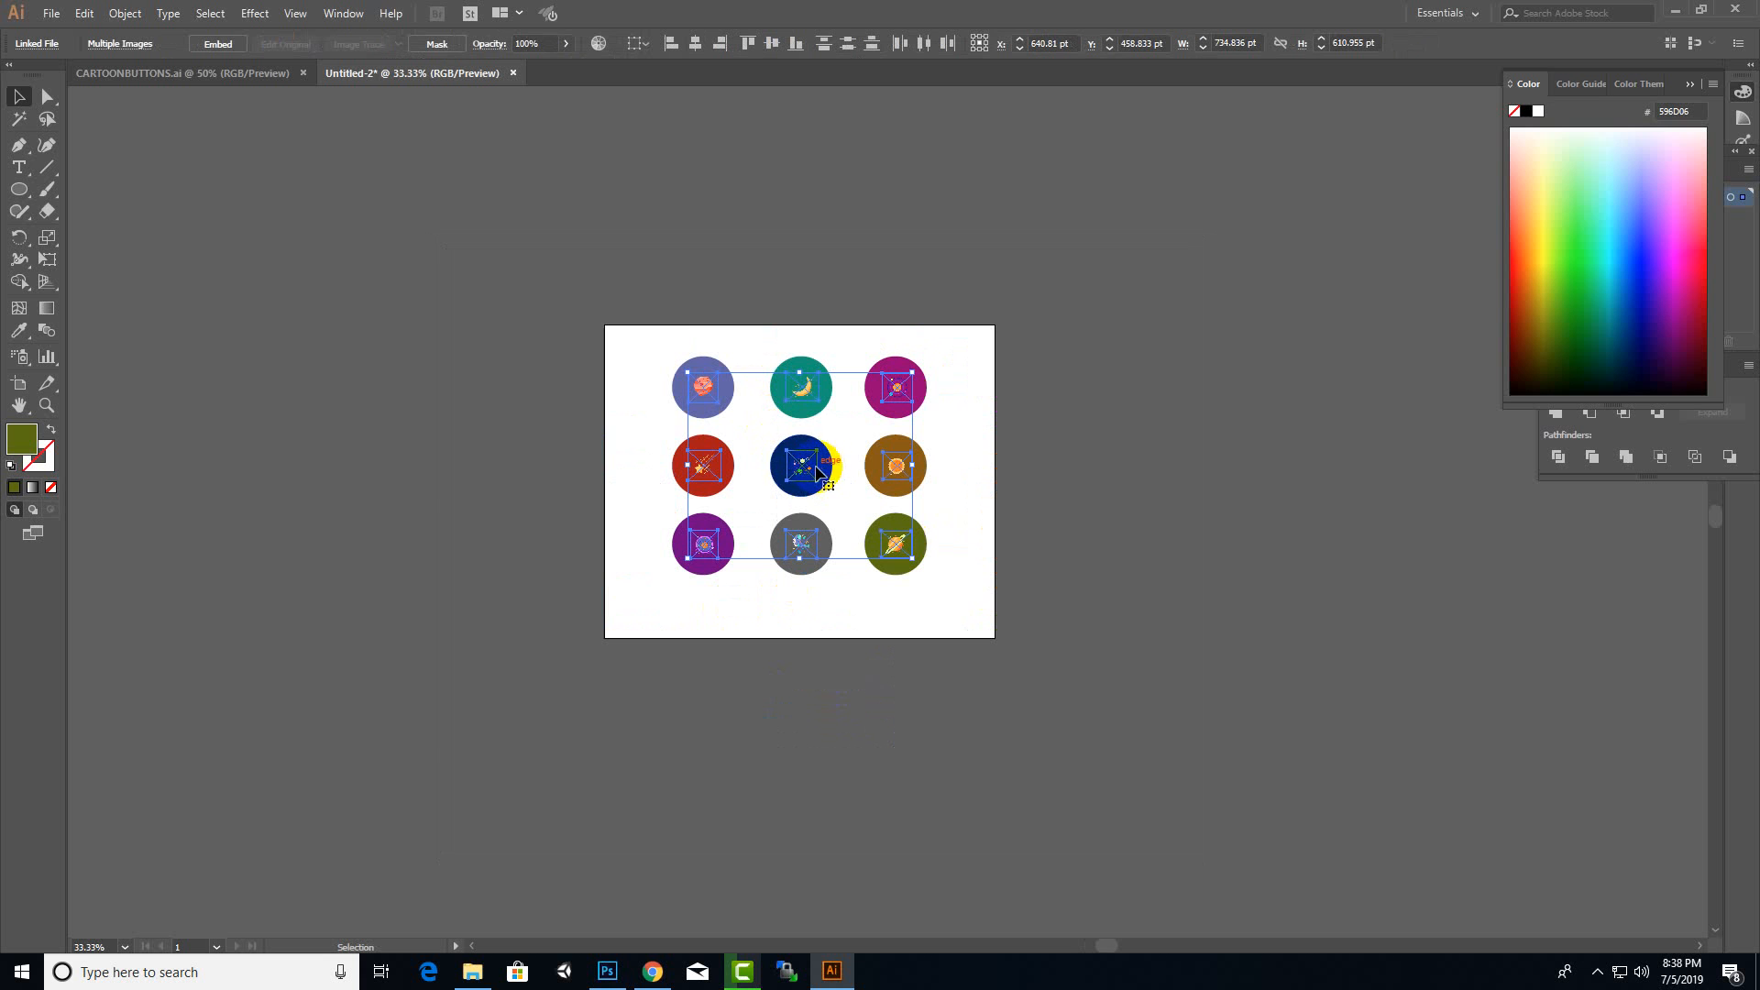
left_click_drag(804, 472, 1268, 469)
left_click(1002, 291)
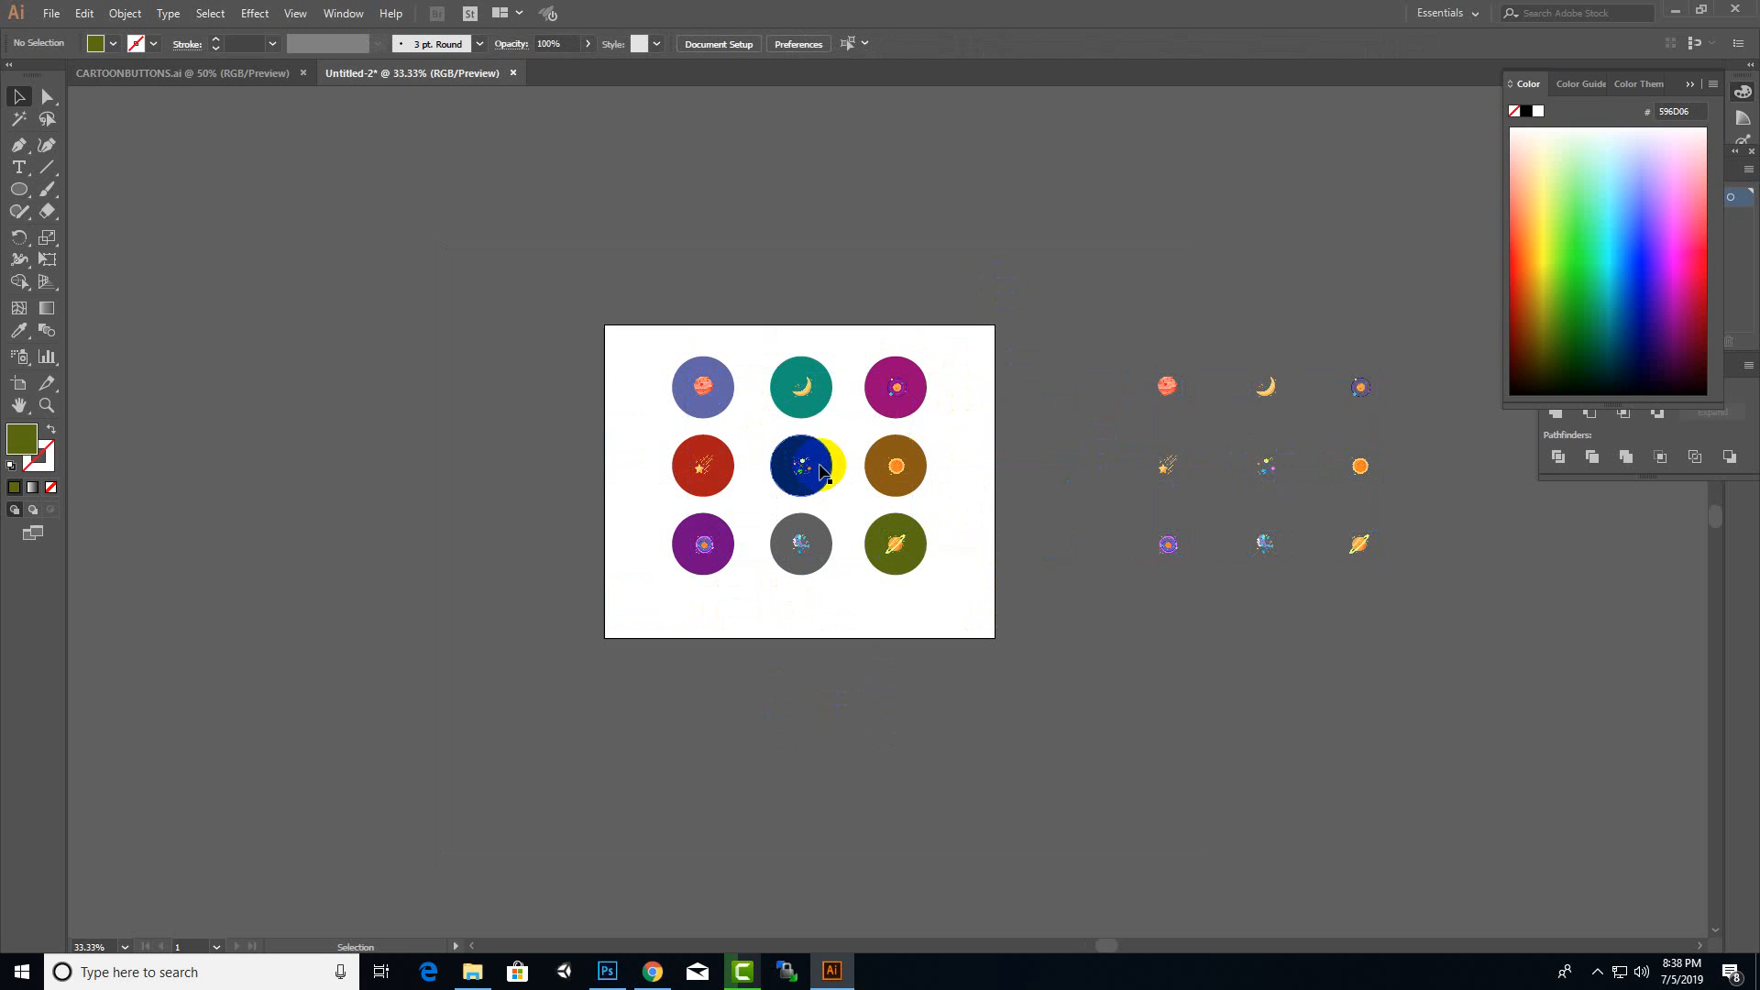
- Select all nine colored circles together, leaving the space images on them out of the selection
scroll(834, 459, "up", 2)
left_click(1003, 417)
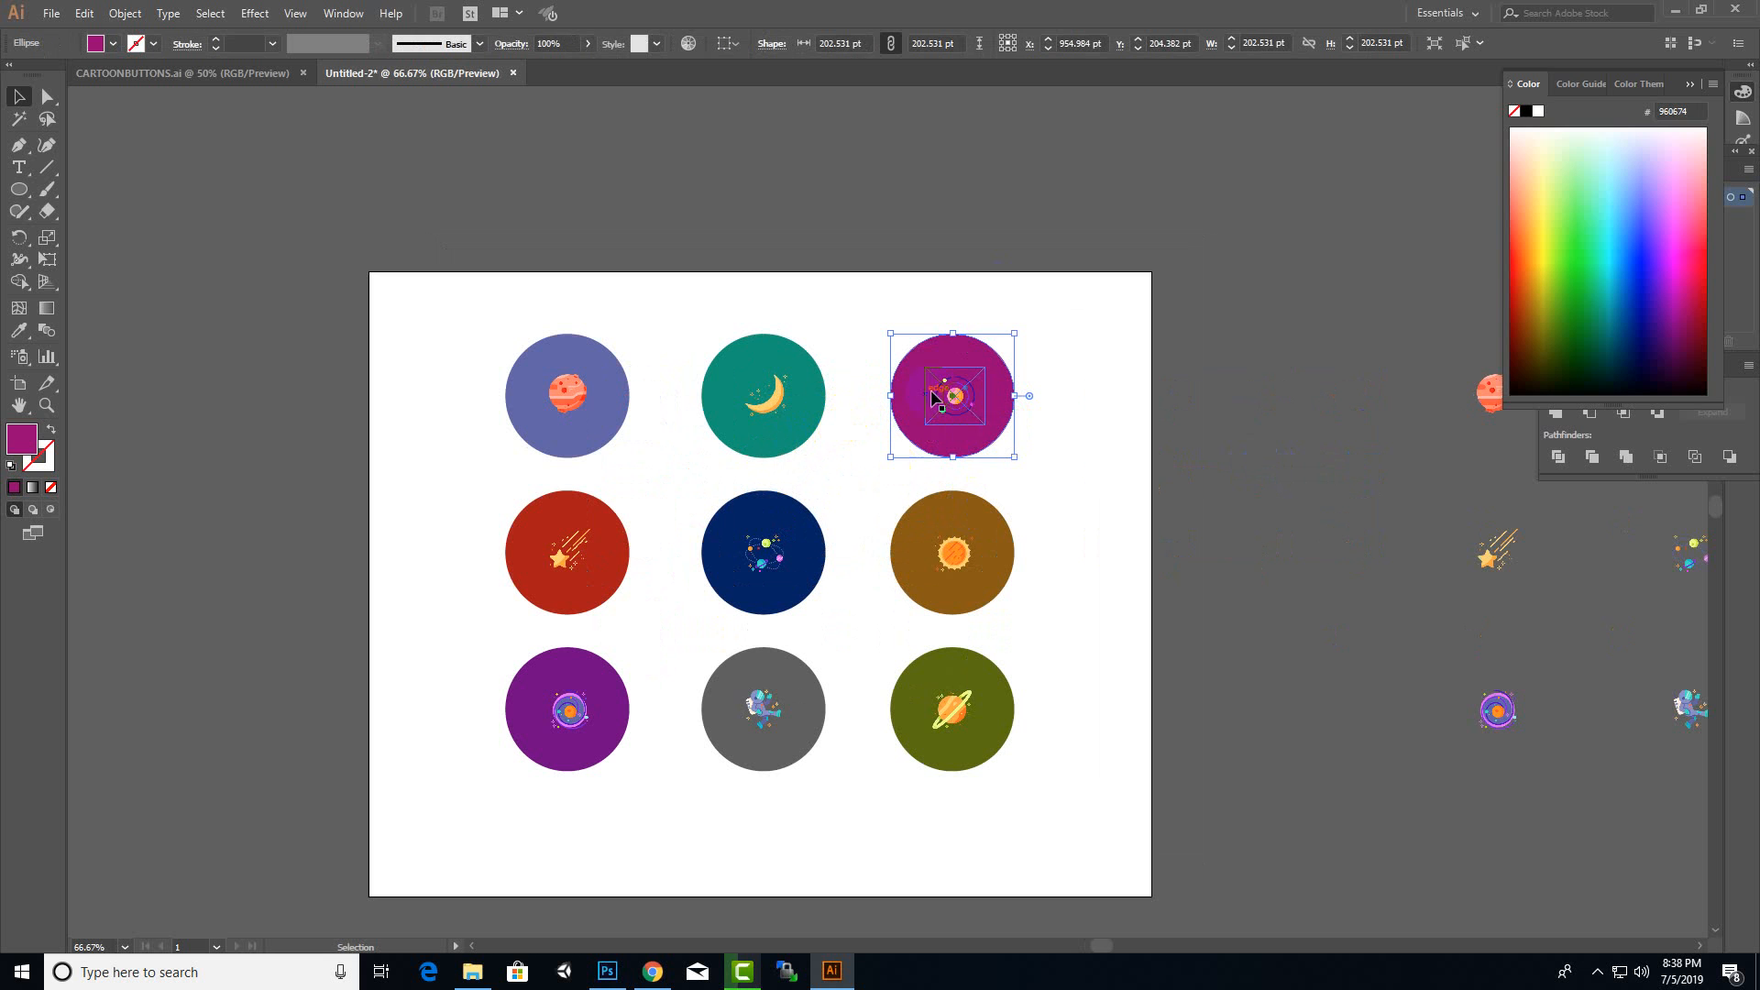
left_click(994, 527, "shift")
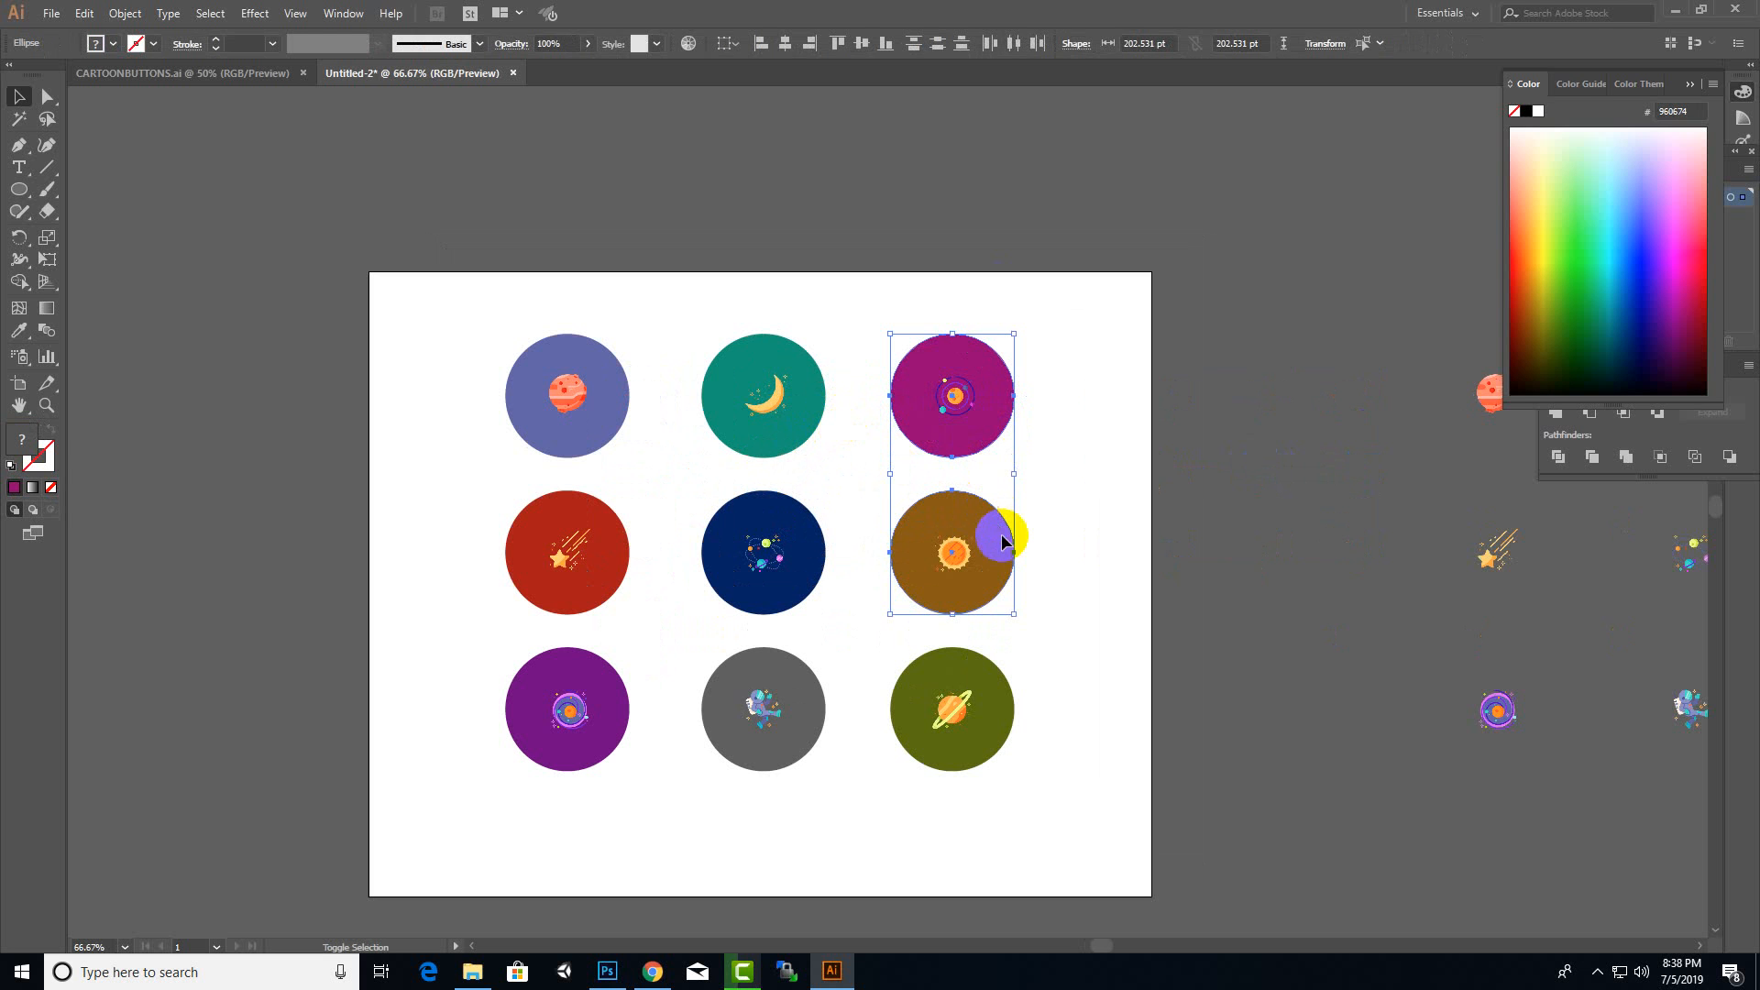
left_click(1001, 704, "shift")
left_click(813, 717, "shift")
left_click(820, 561, "shift")
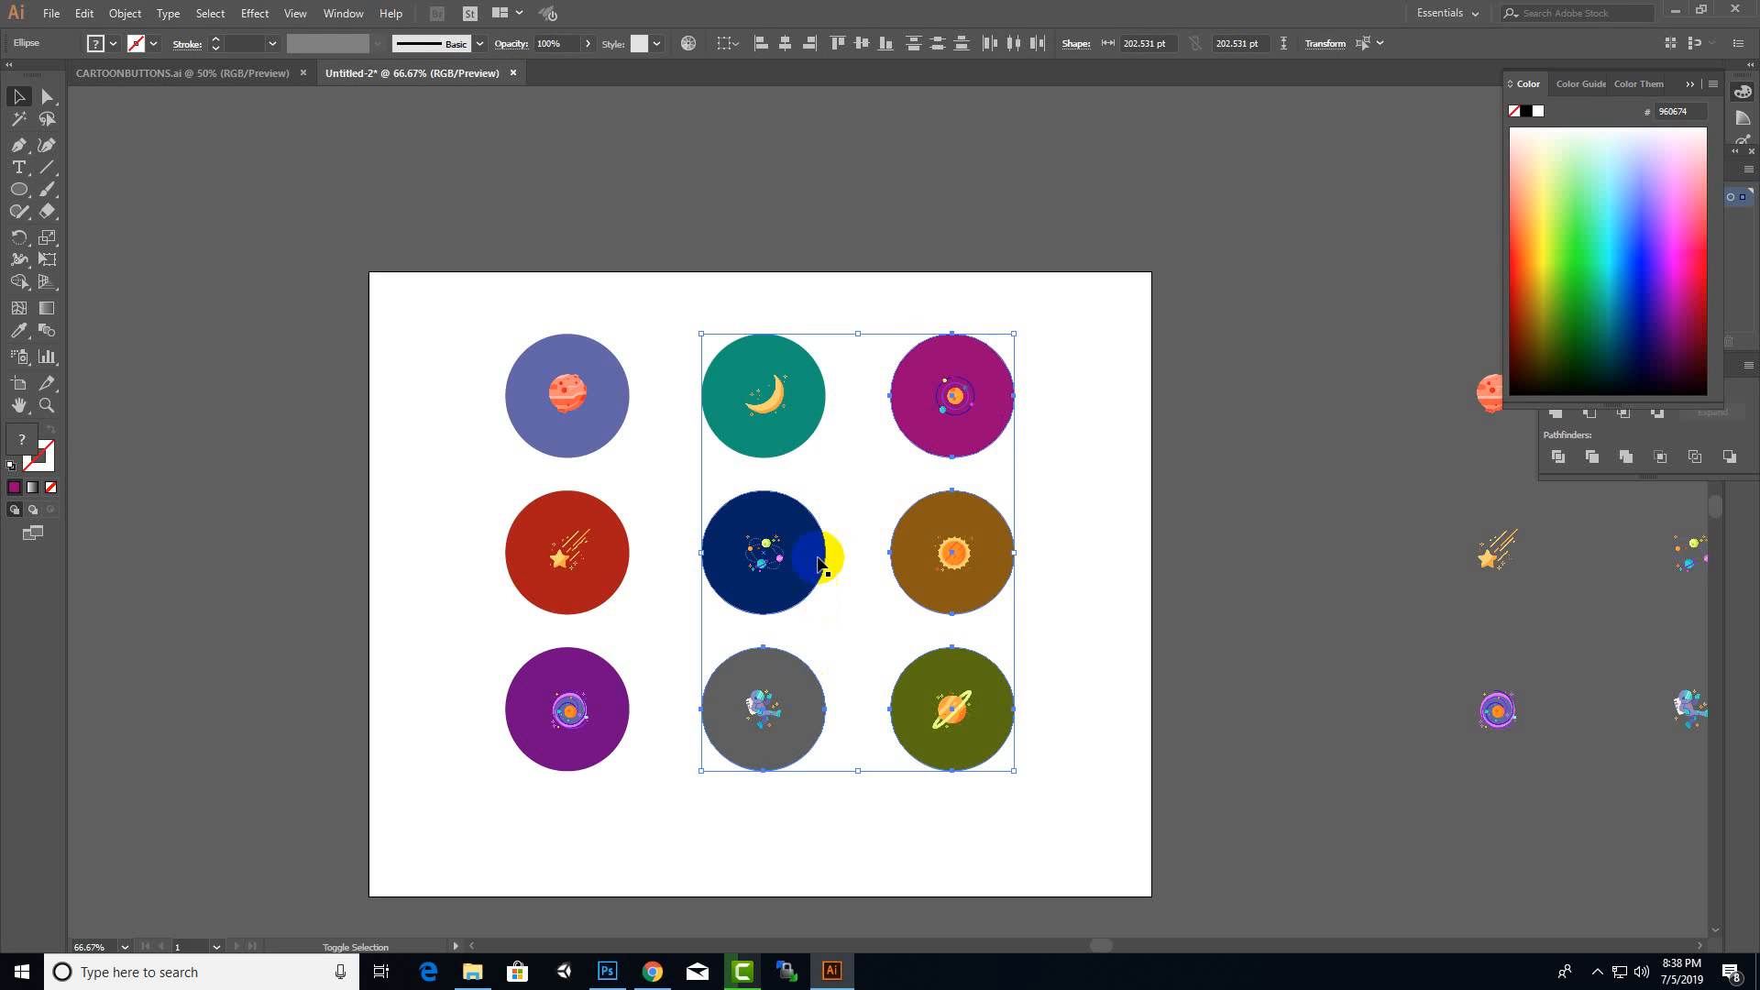
left_click(598, 428, "shift")
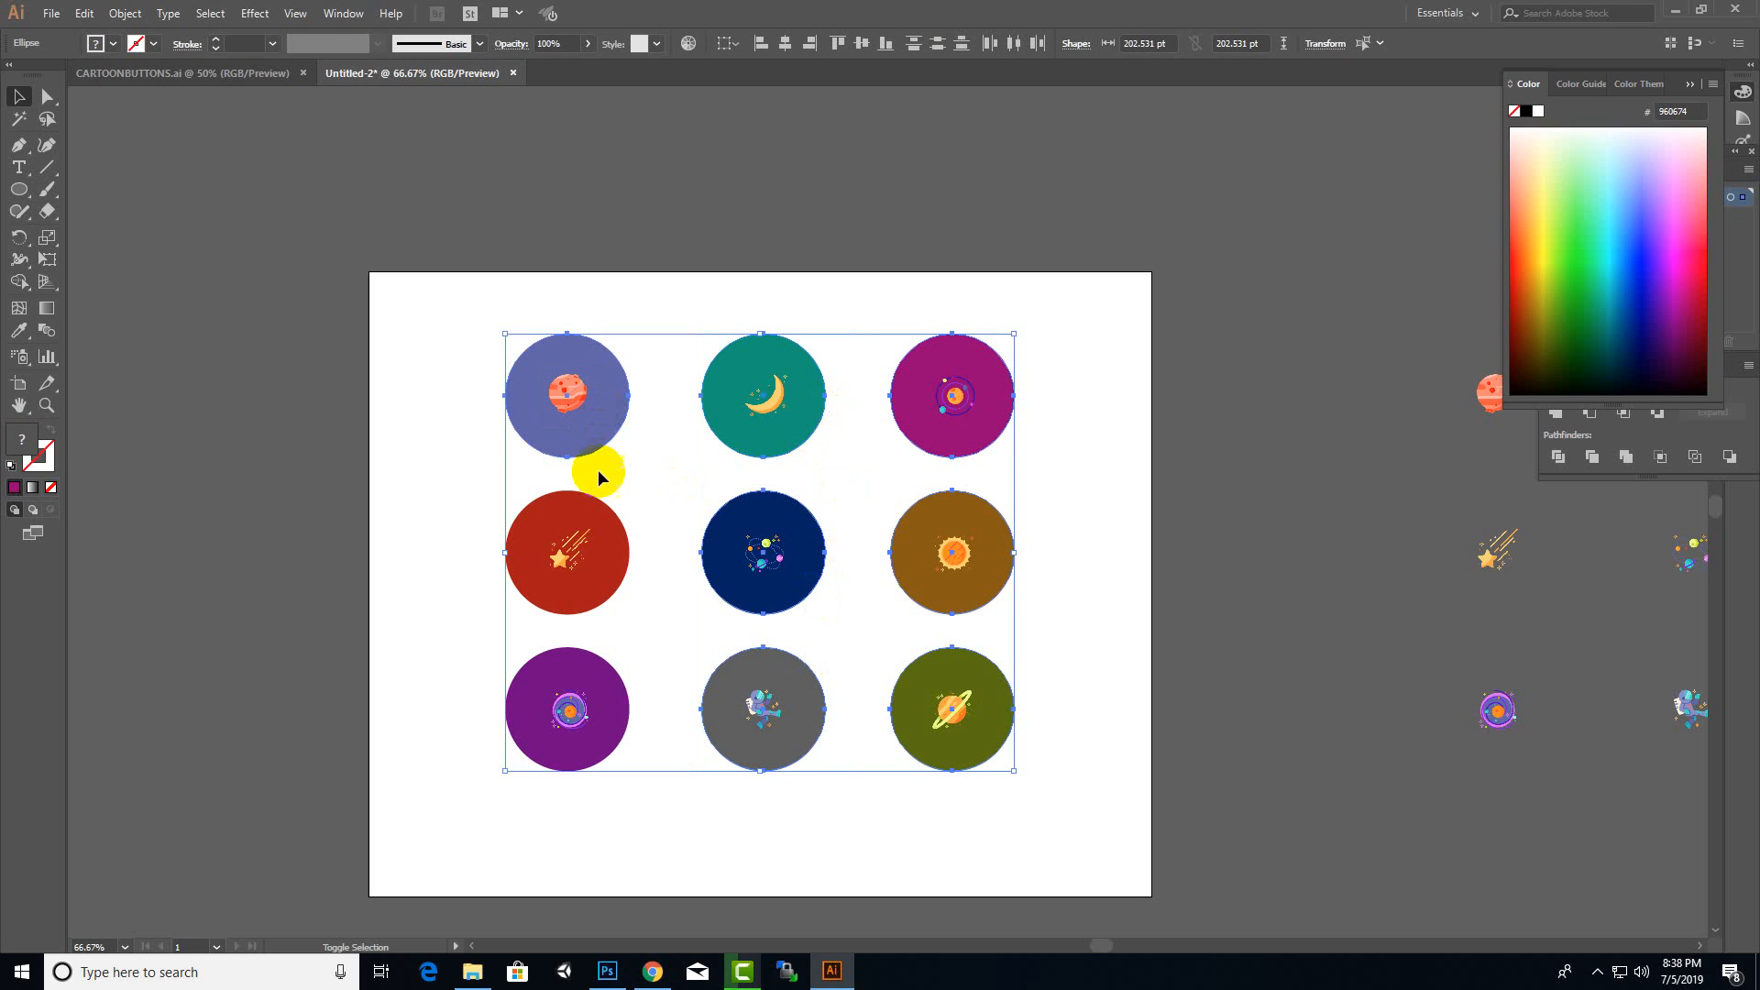
left_click(627, 573, "shift")
- Start a previewed 3D Extrude & Bevel effect on the nine circles and rotate them to 51°, -23° and -10°
left_click(256, 14)
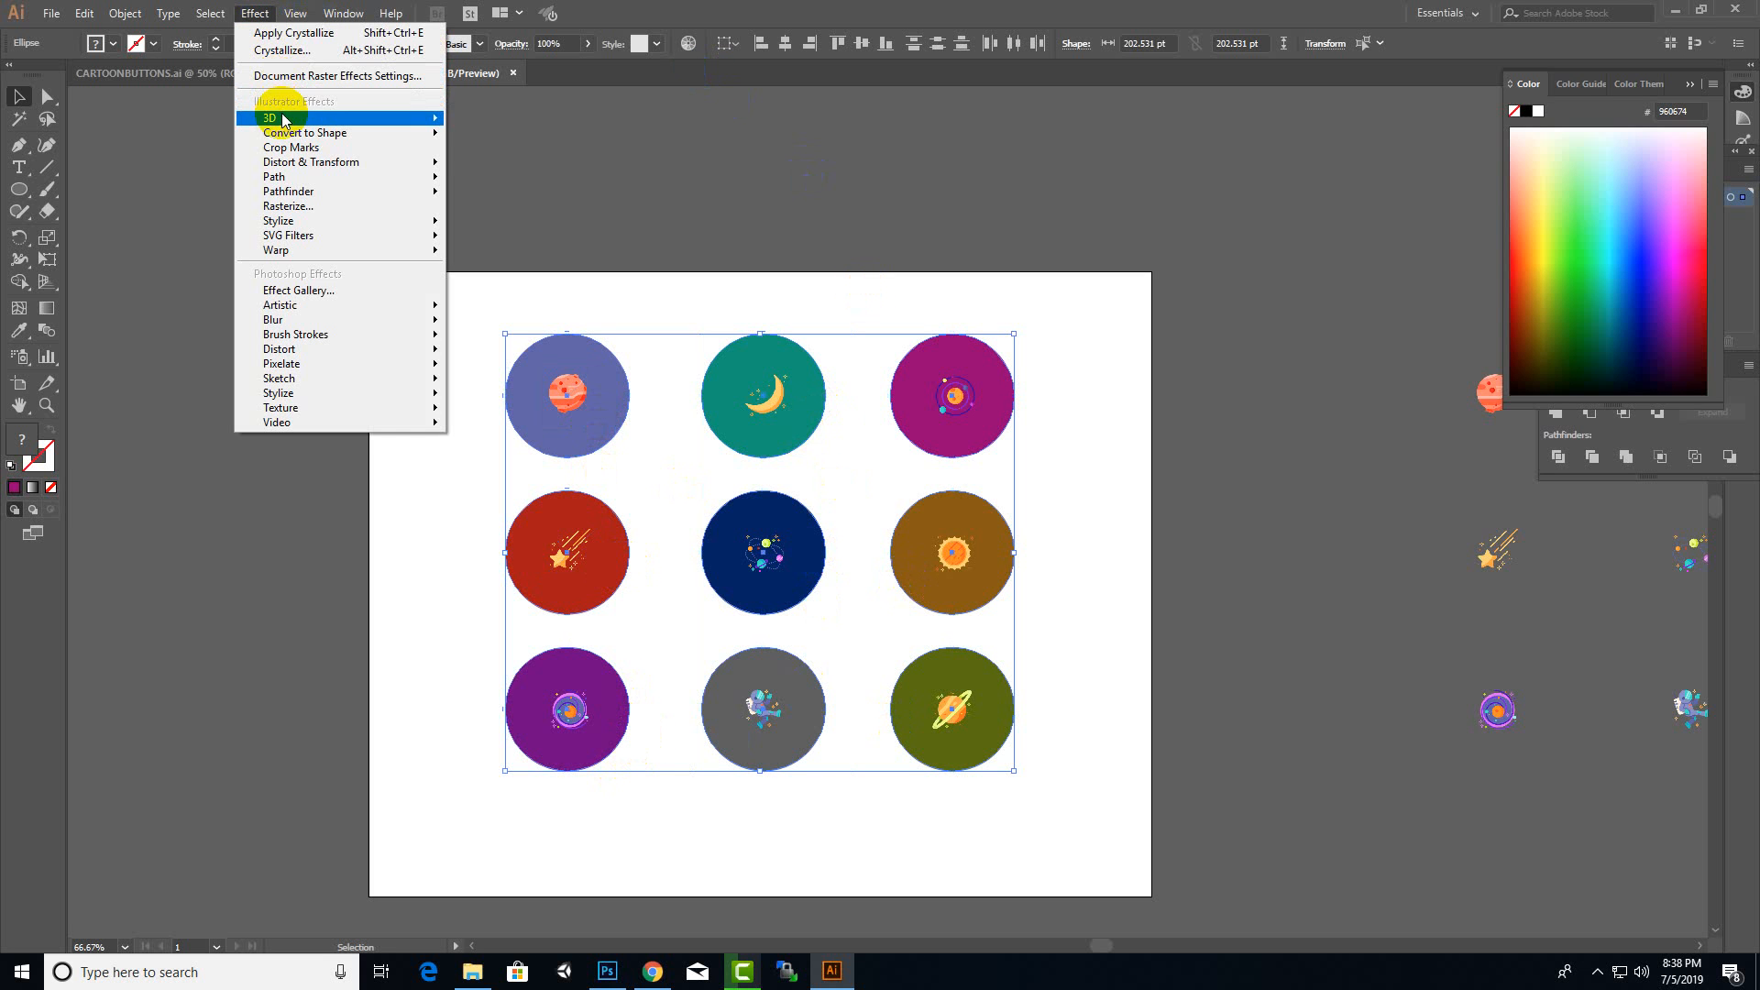
mouse_move(280, 117)
left_click(482, 121)
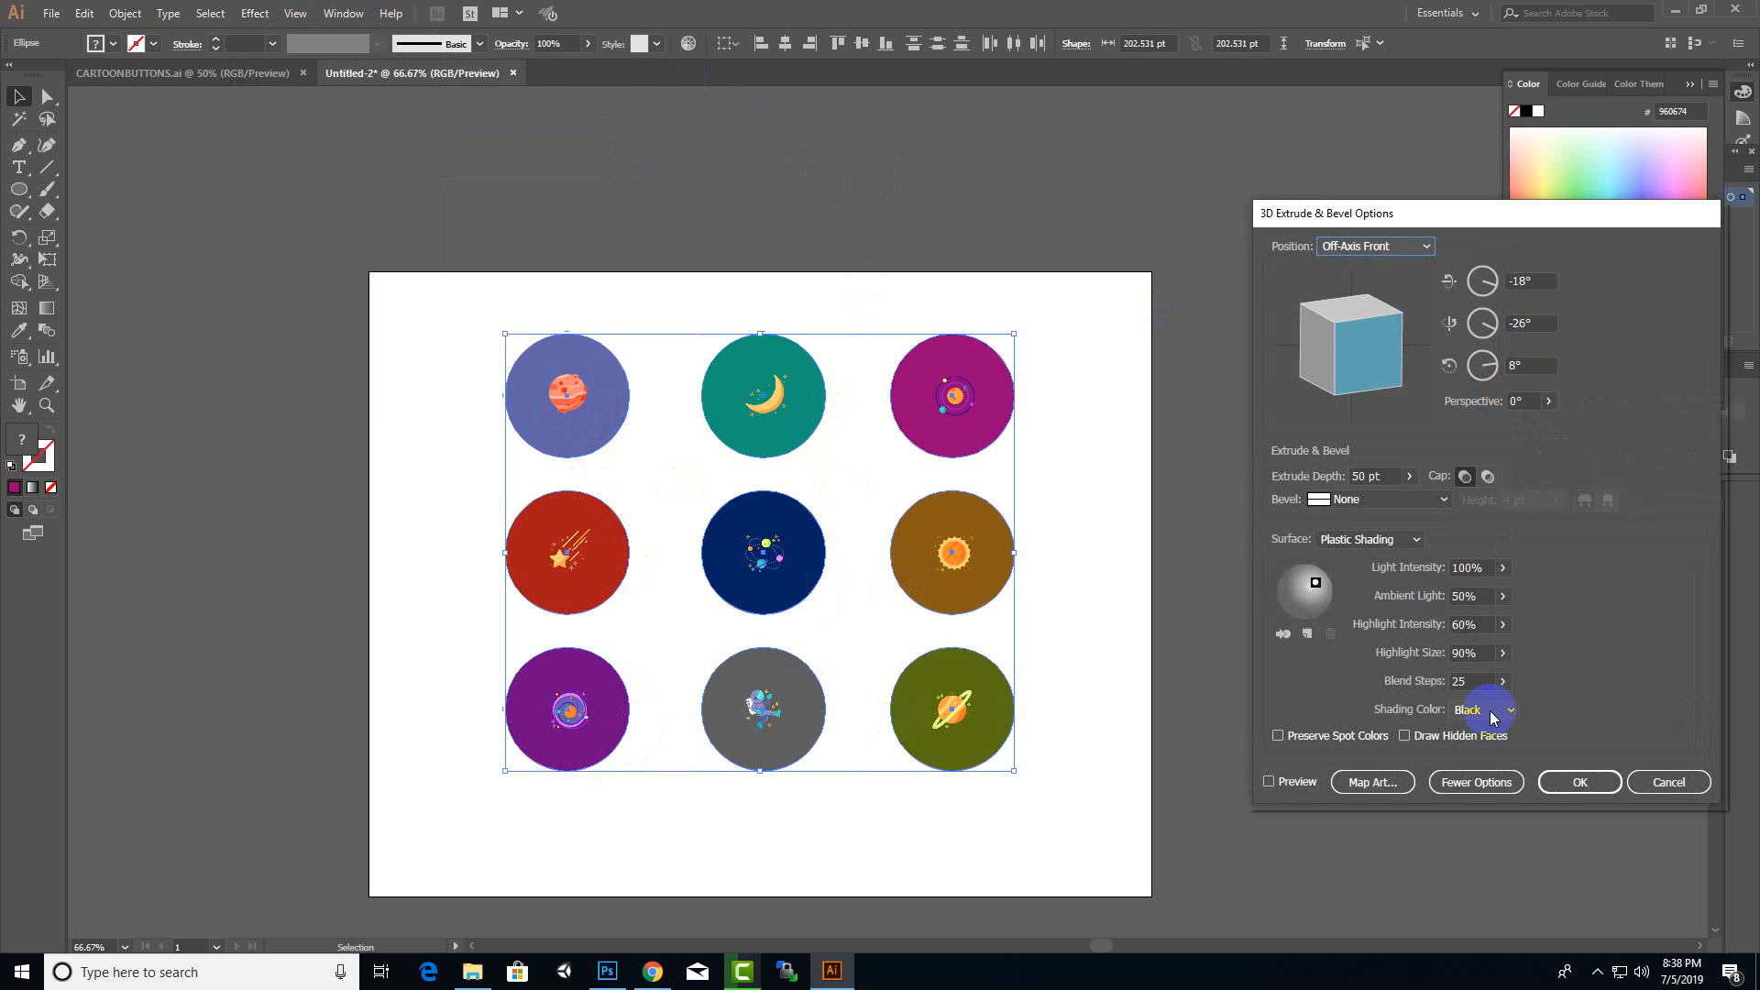
left_click(1269, 781)
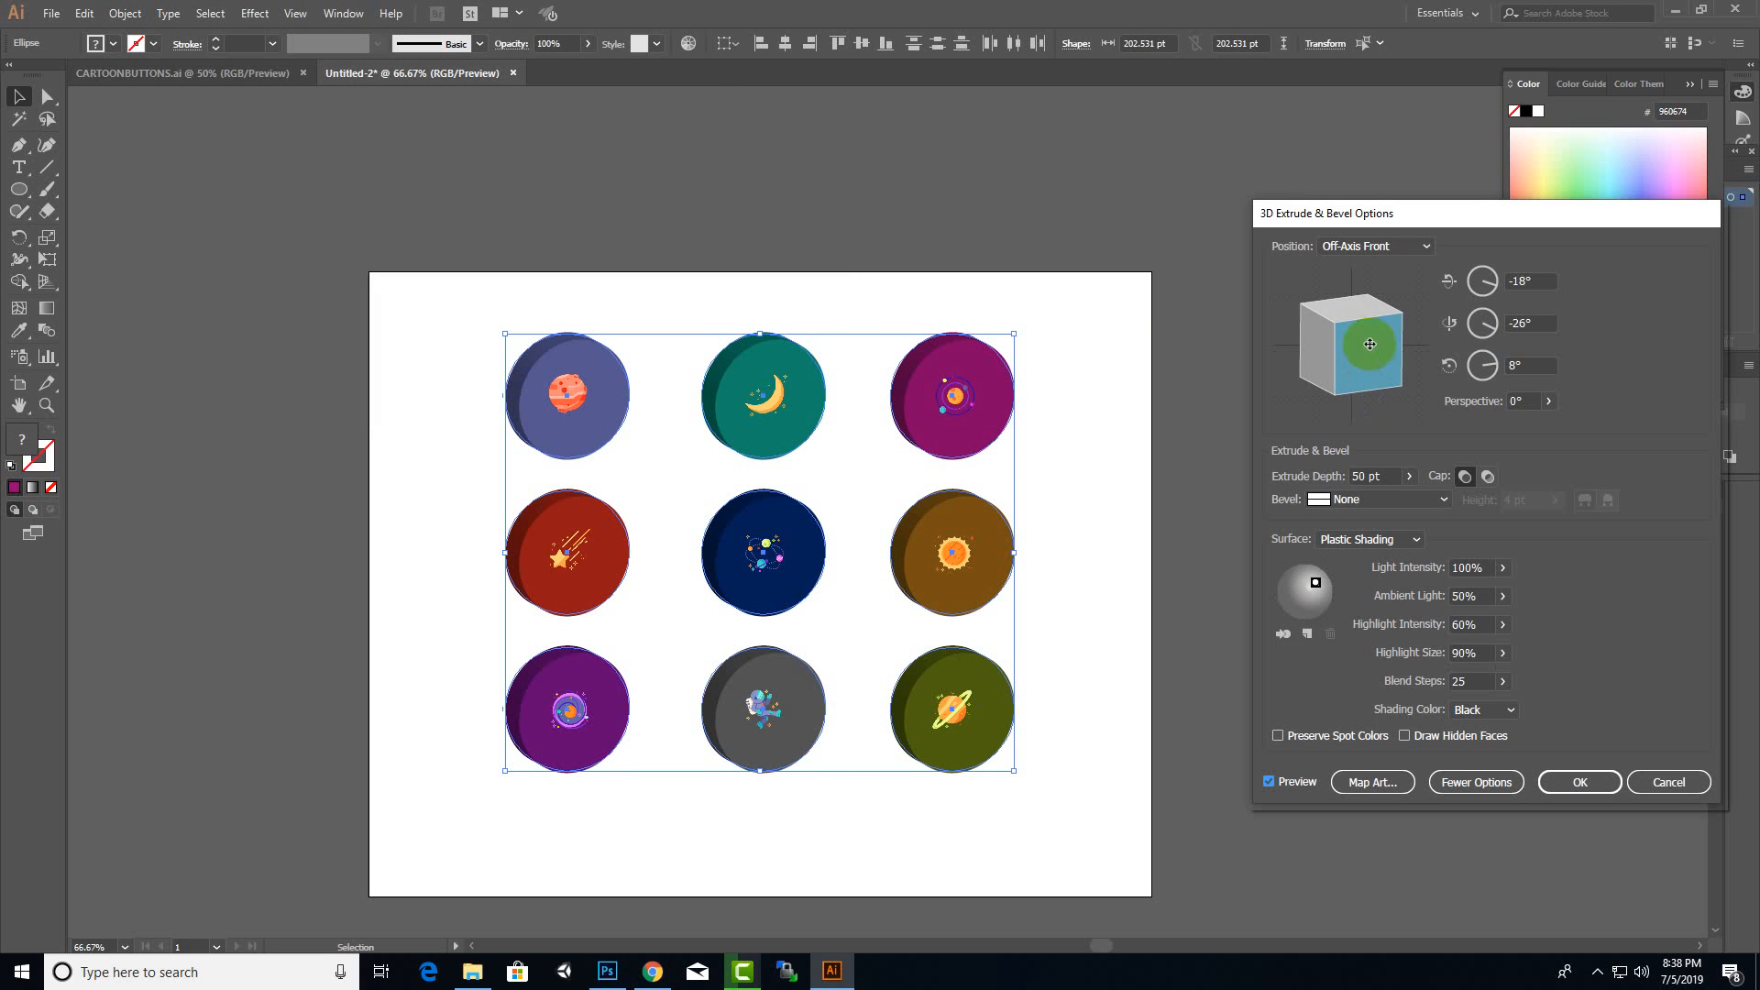
left_click_drag(1373, 355, 1406, 324)
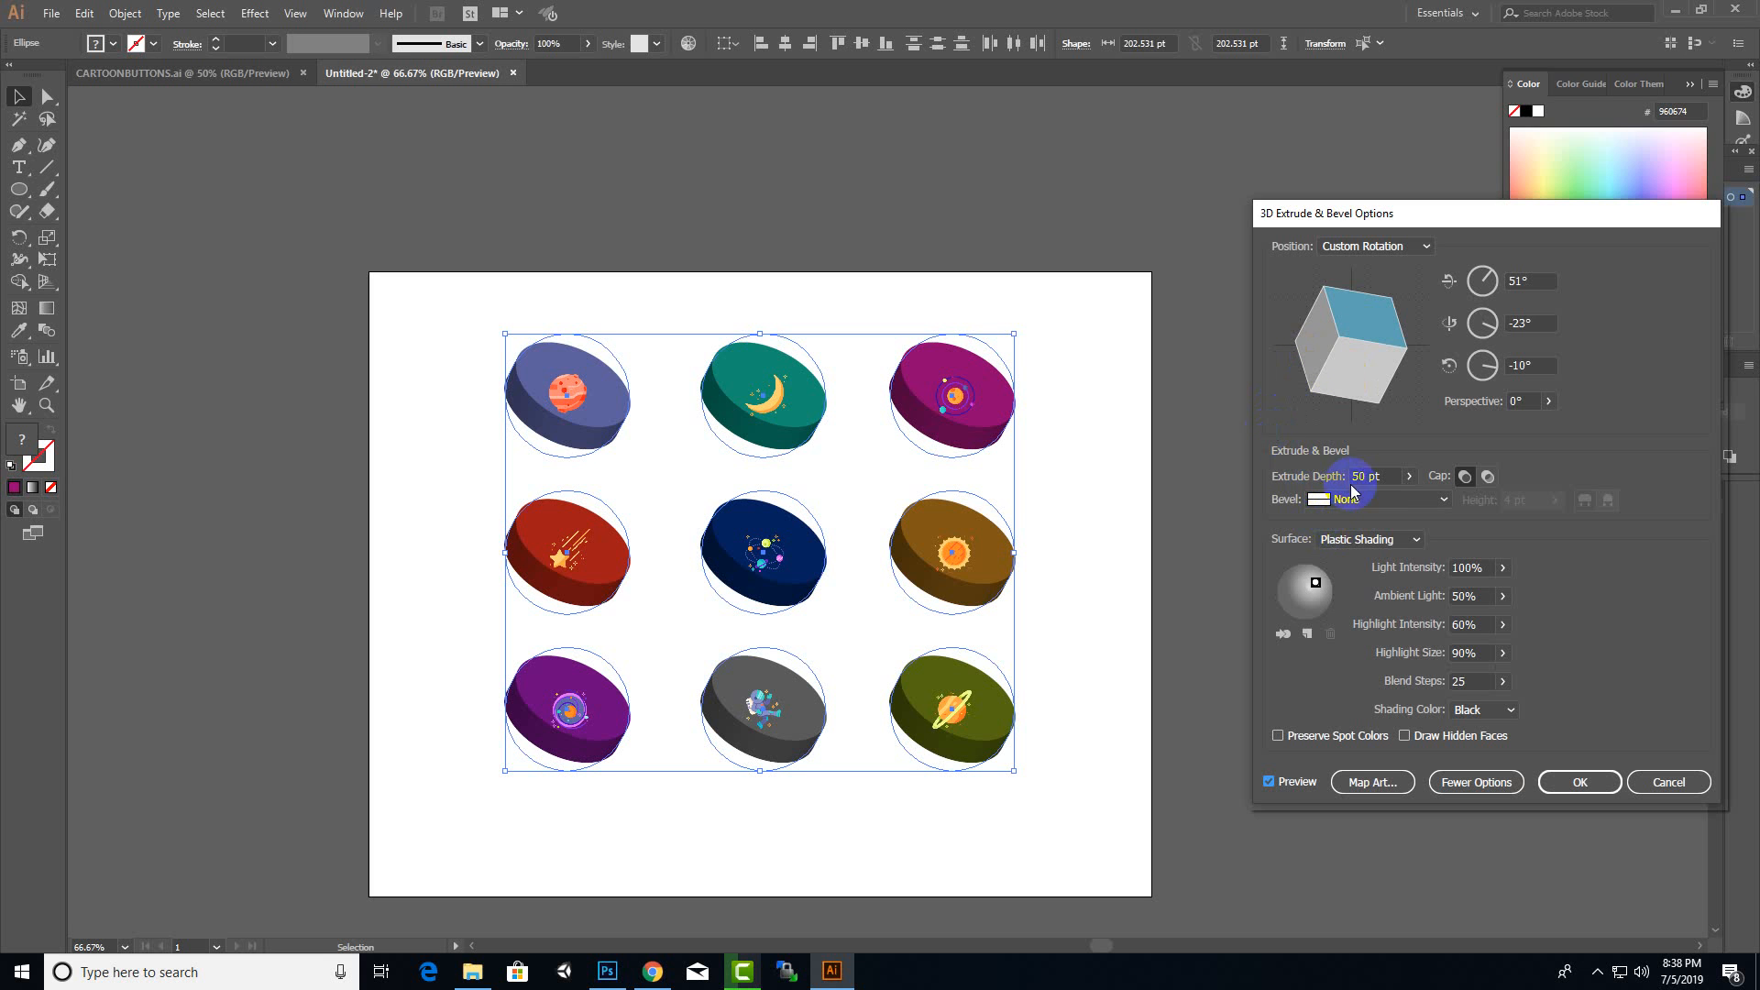
- Set the extrude depth to 22 pt, shift the surface light slightly lower, and apply the effect to the circles
left_click(1408, 476)
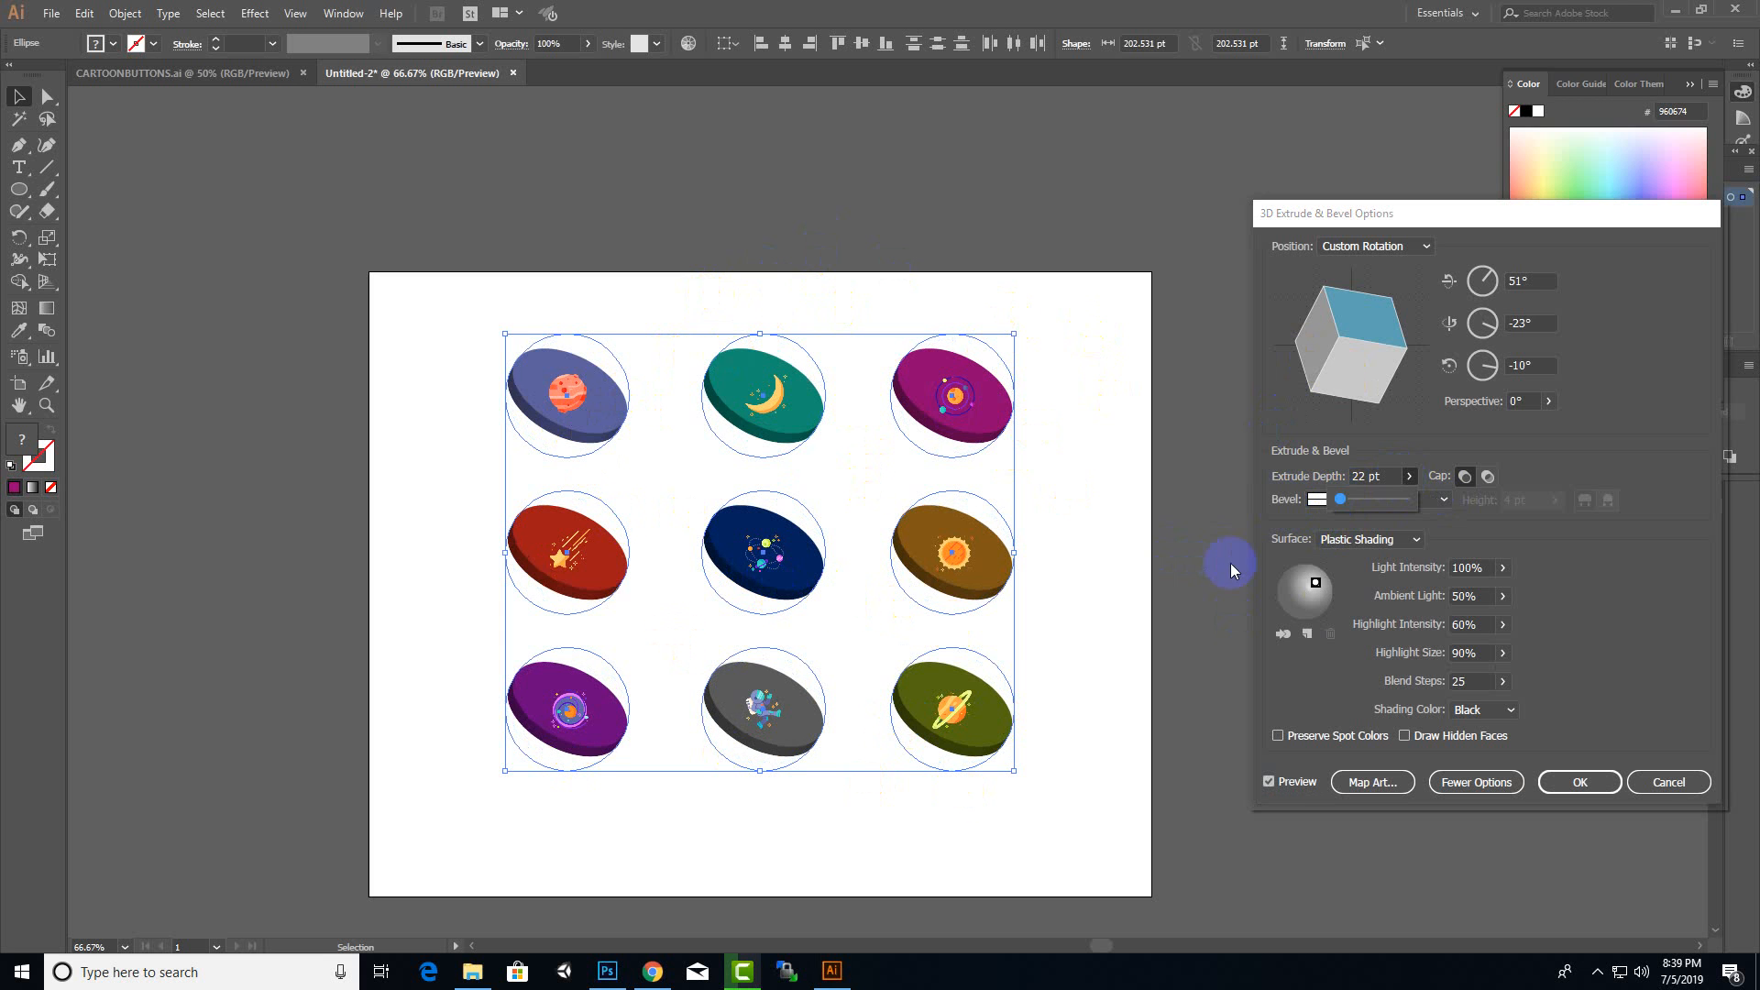
left_click(1311, 592)
mouse_move(1317, 591)
left_mouse_down()
mouse_move(1295, 598)
mouse_move(1337, 612)
mouse_move(1312, 568)
mouse_move(1298, 594)
mouse_move(1319, 596)
left_mouse_up()
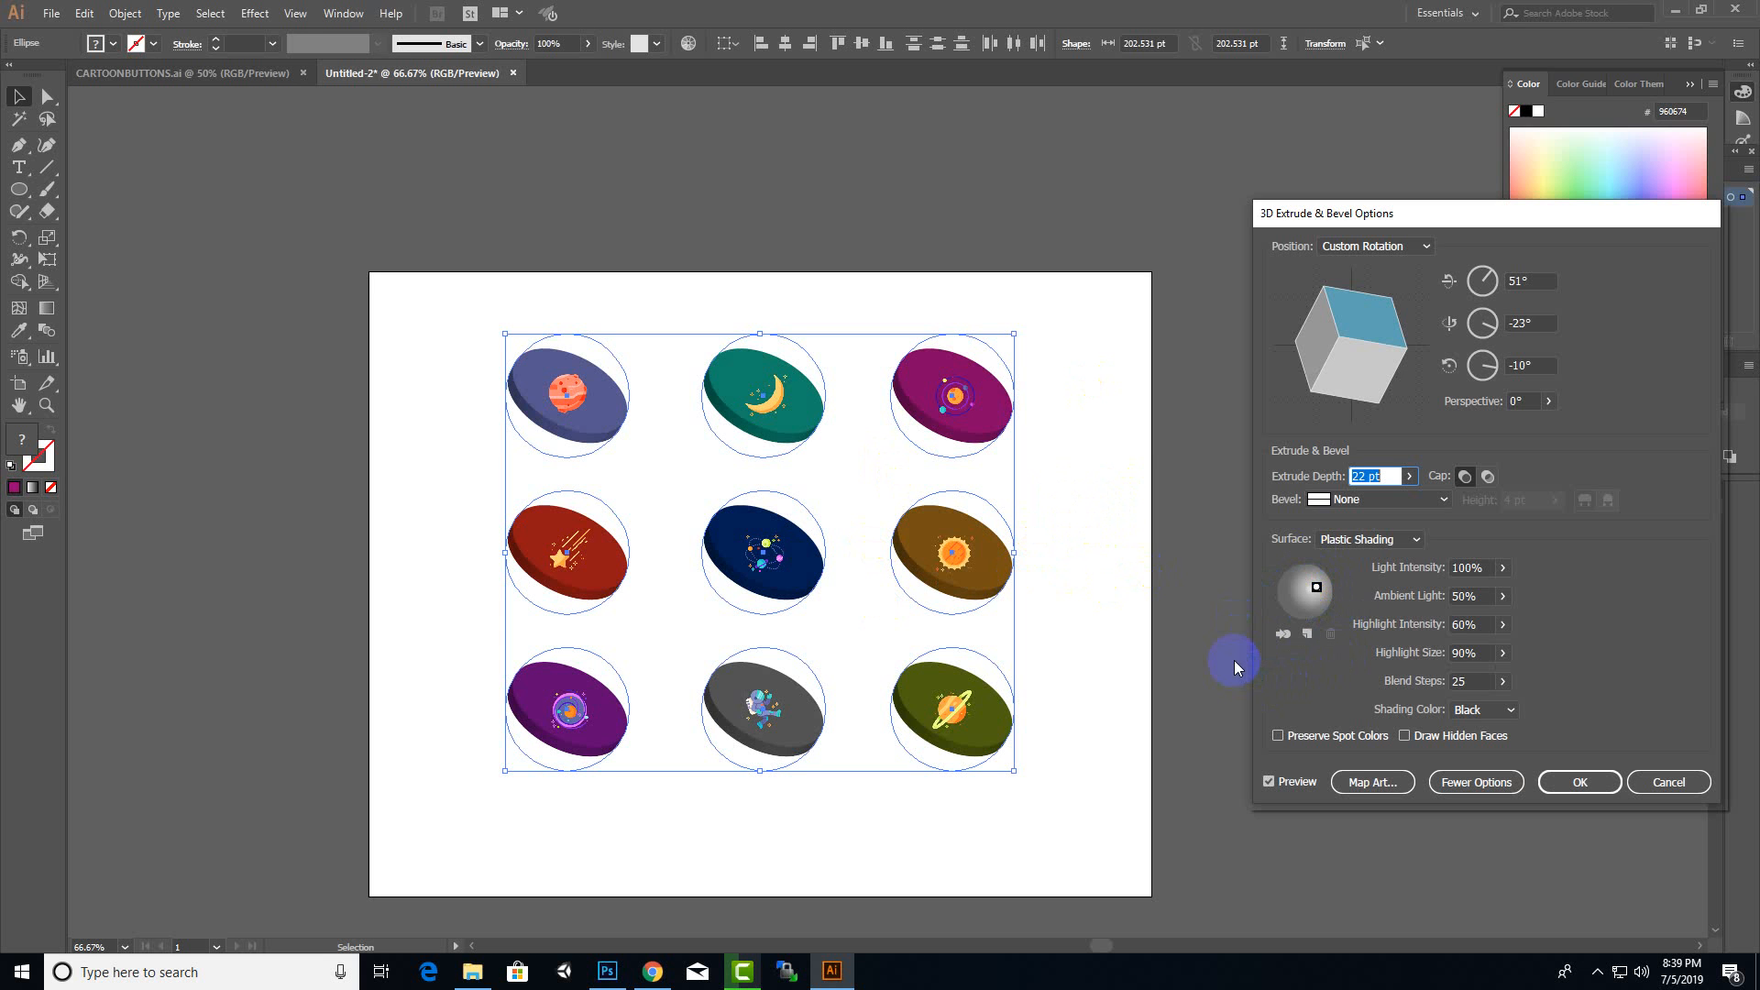
left_click(1536, 279)
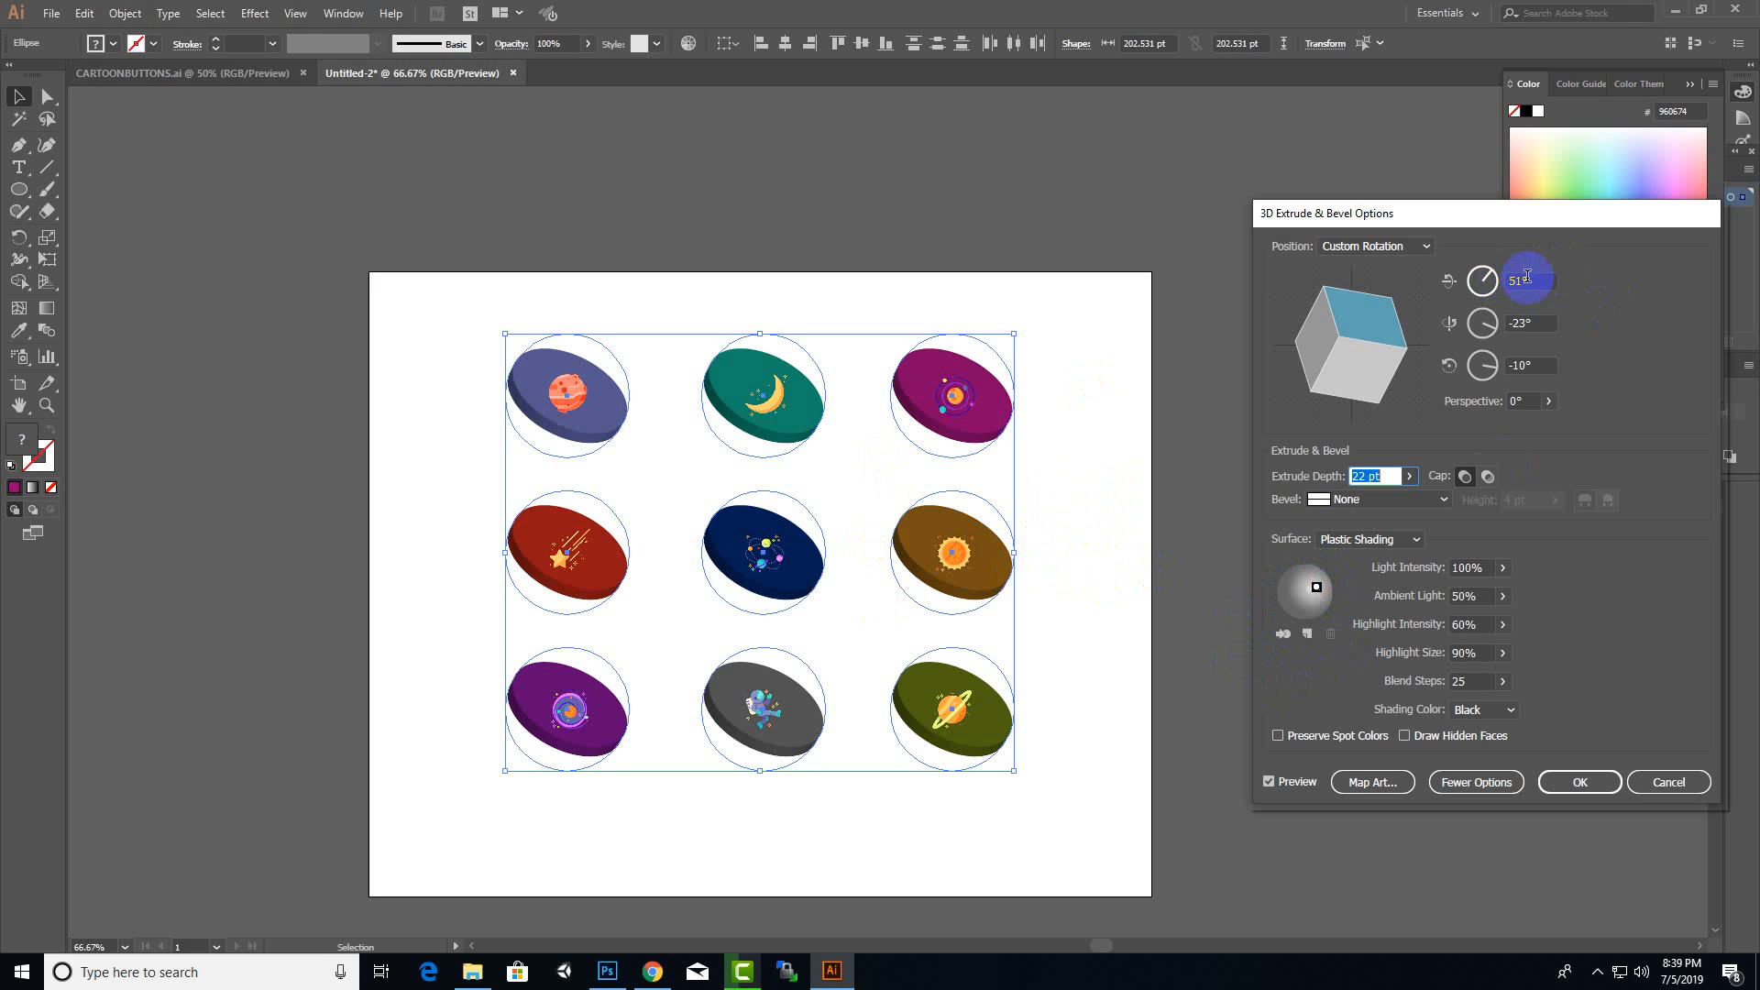
left_click_drag(1530, 280, 1517, 280)
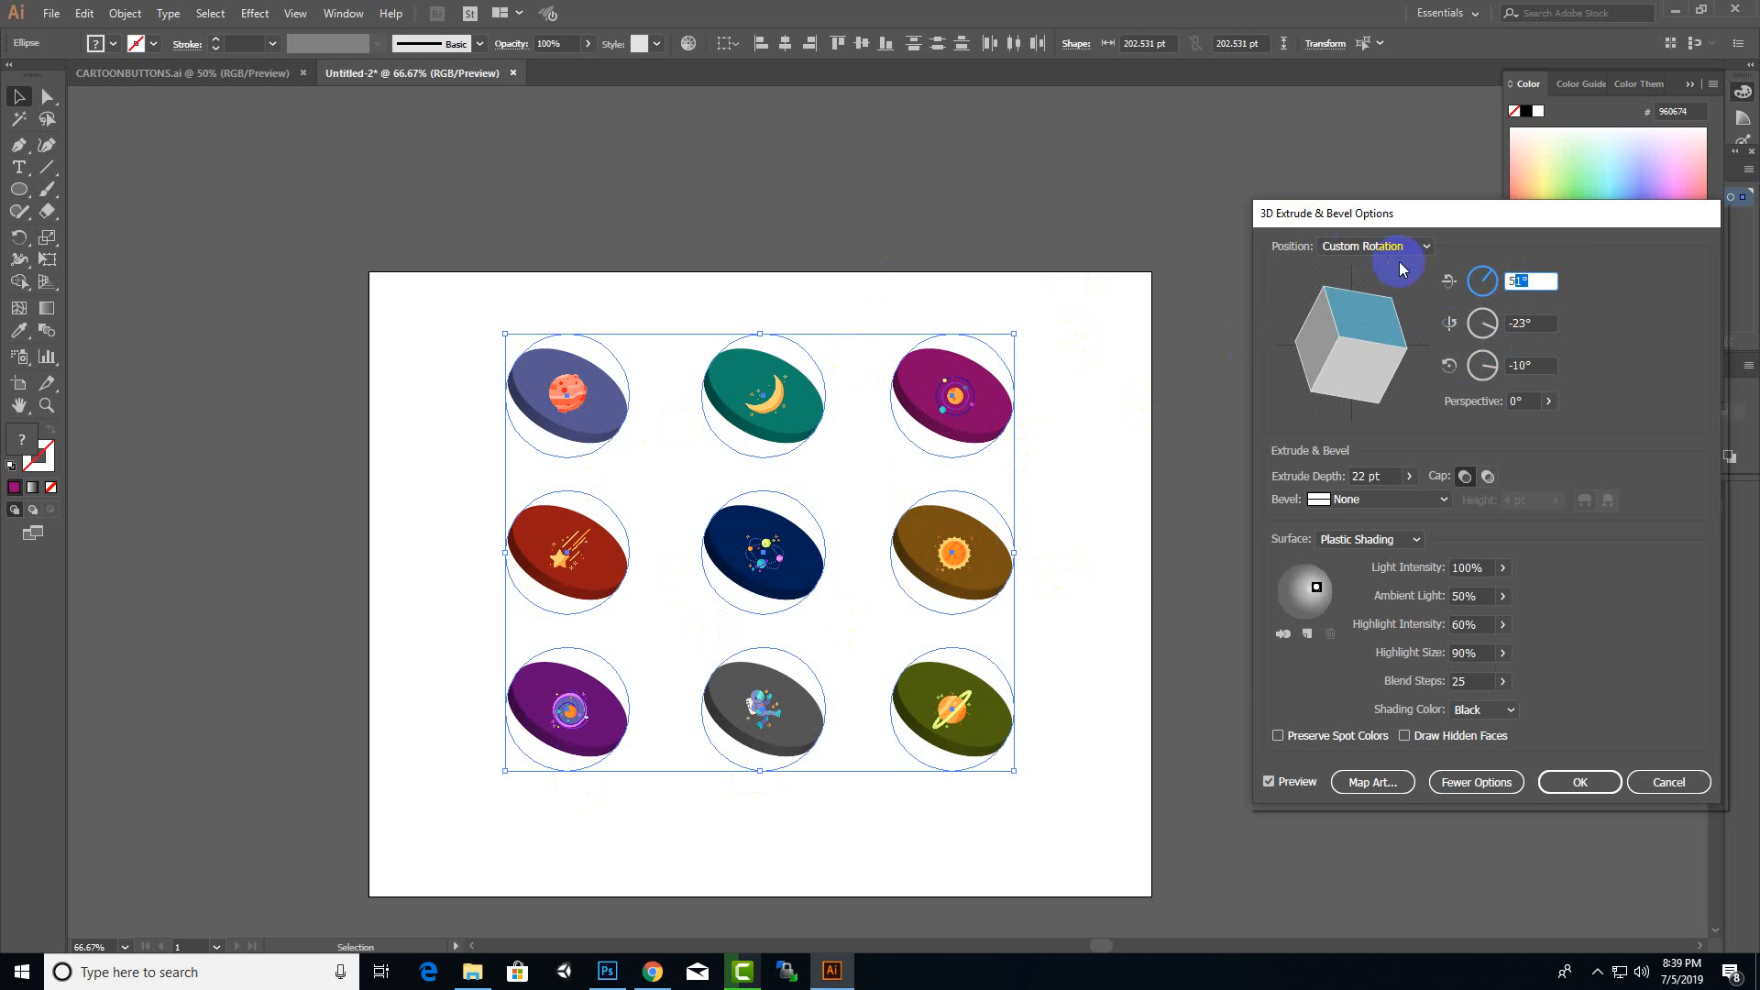
left_click(1531, 282)
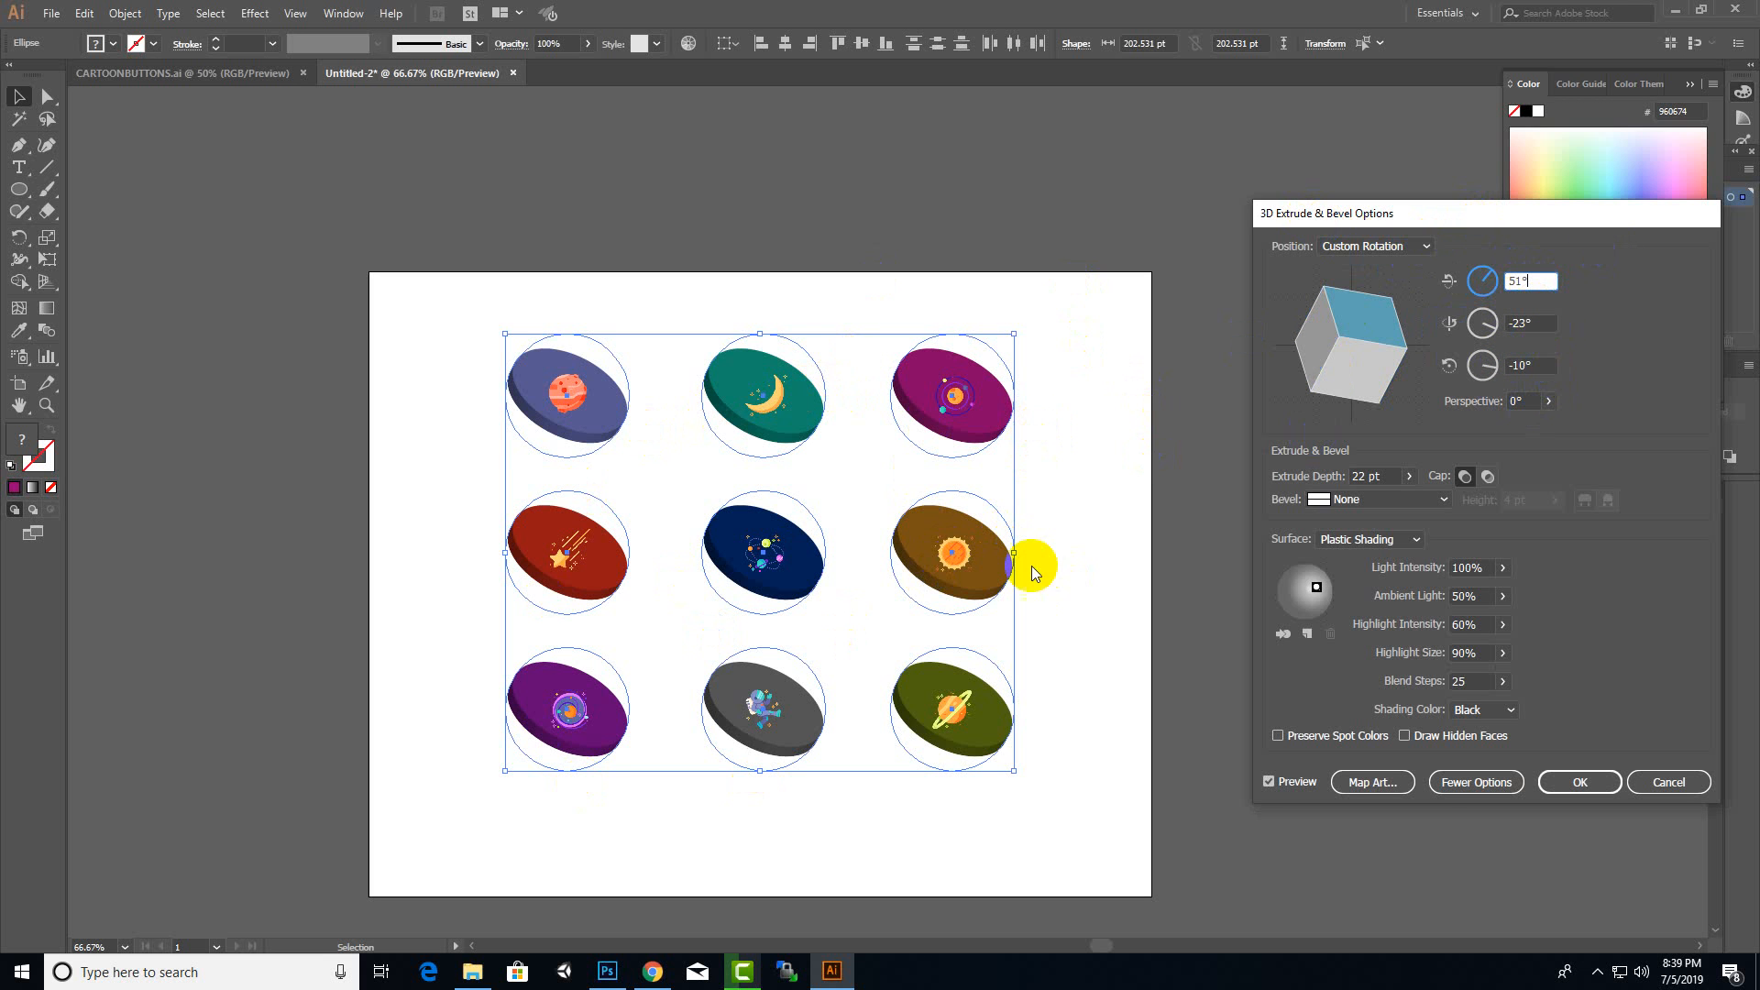
left_click(1570, 784)
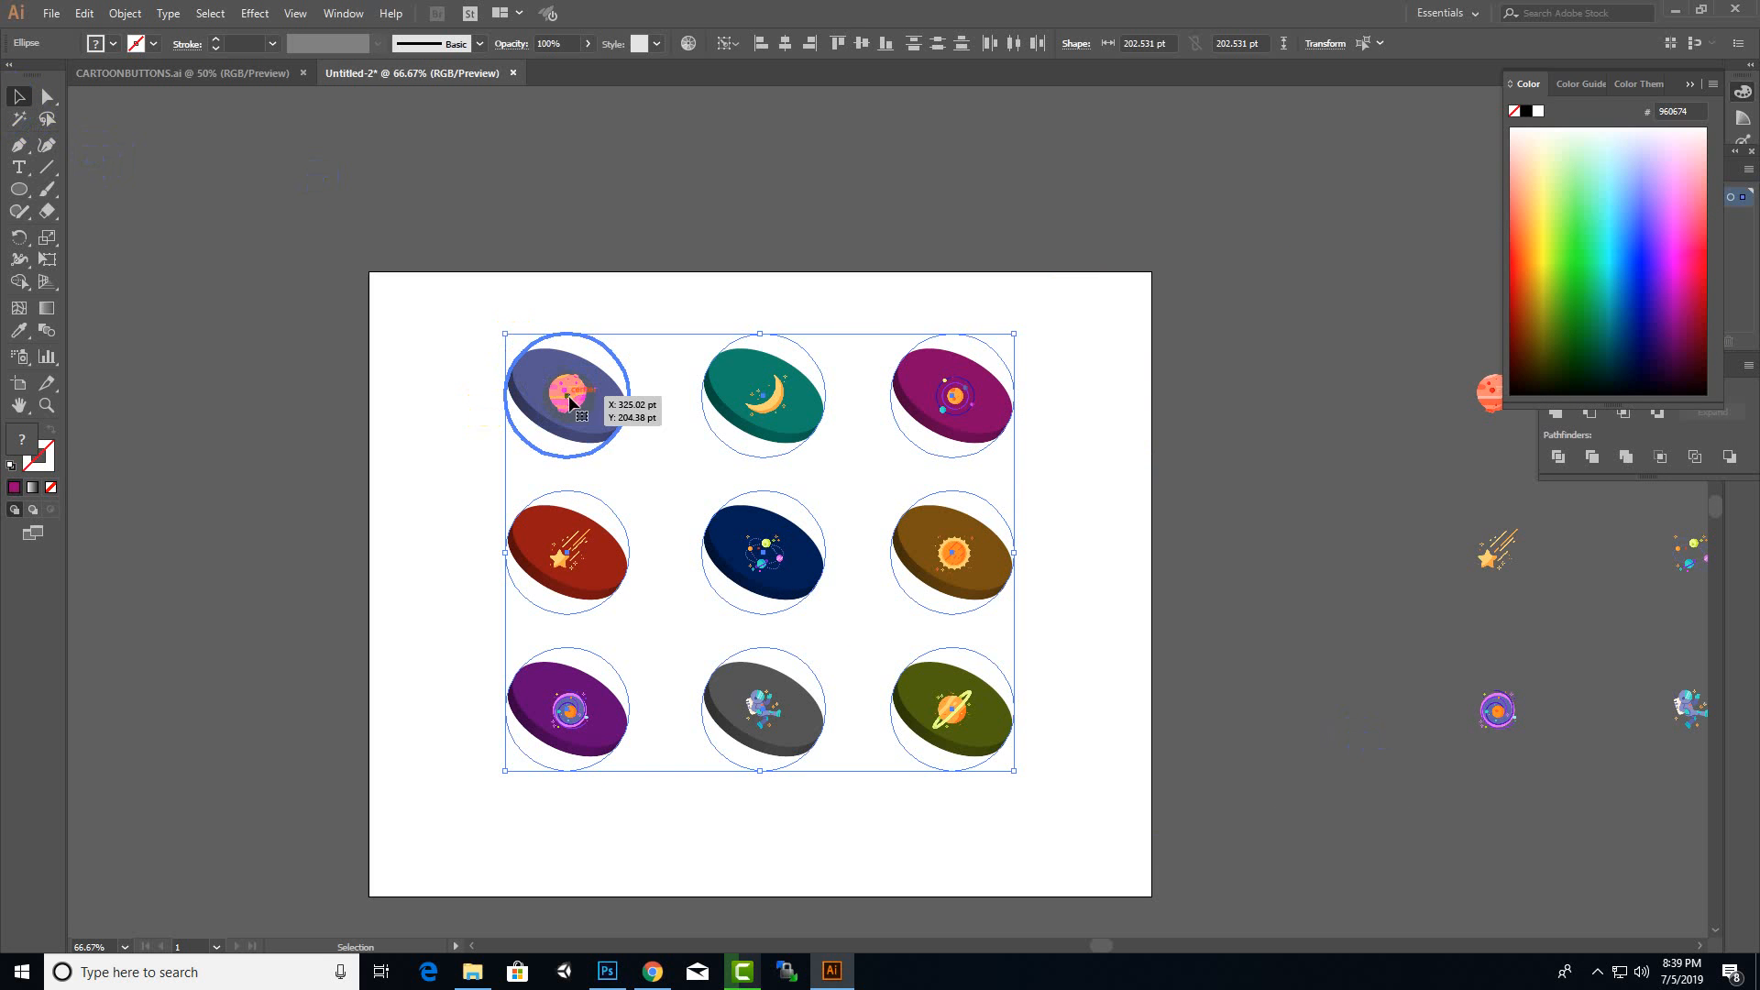
- Select the nine space images on the artboard together, leaving the extruded discs out of the selection
left_click(519, 342)
left_click(567, 392)
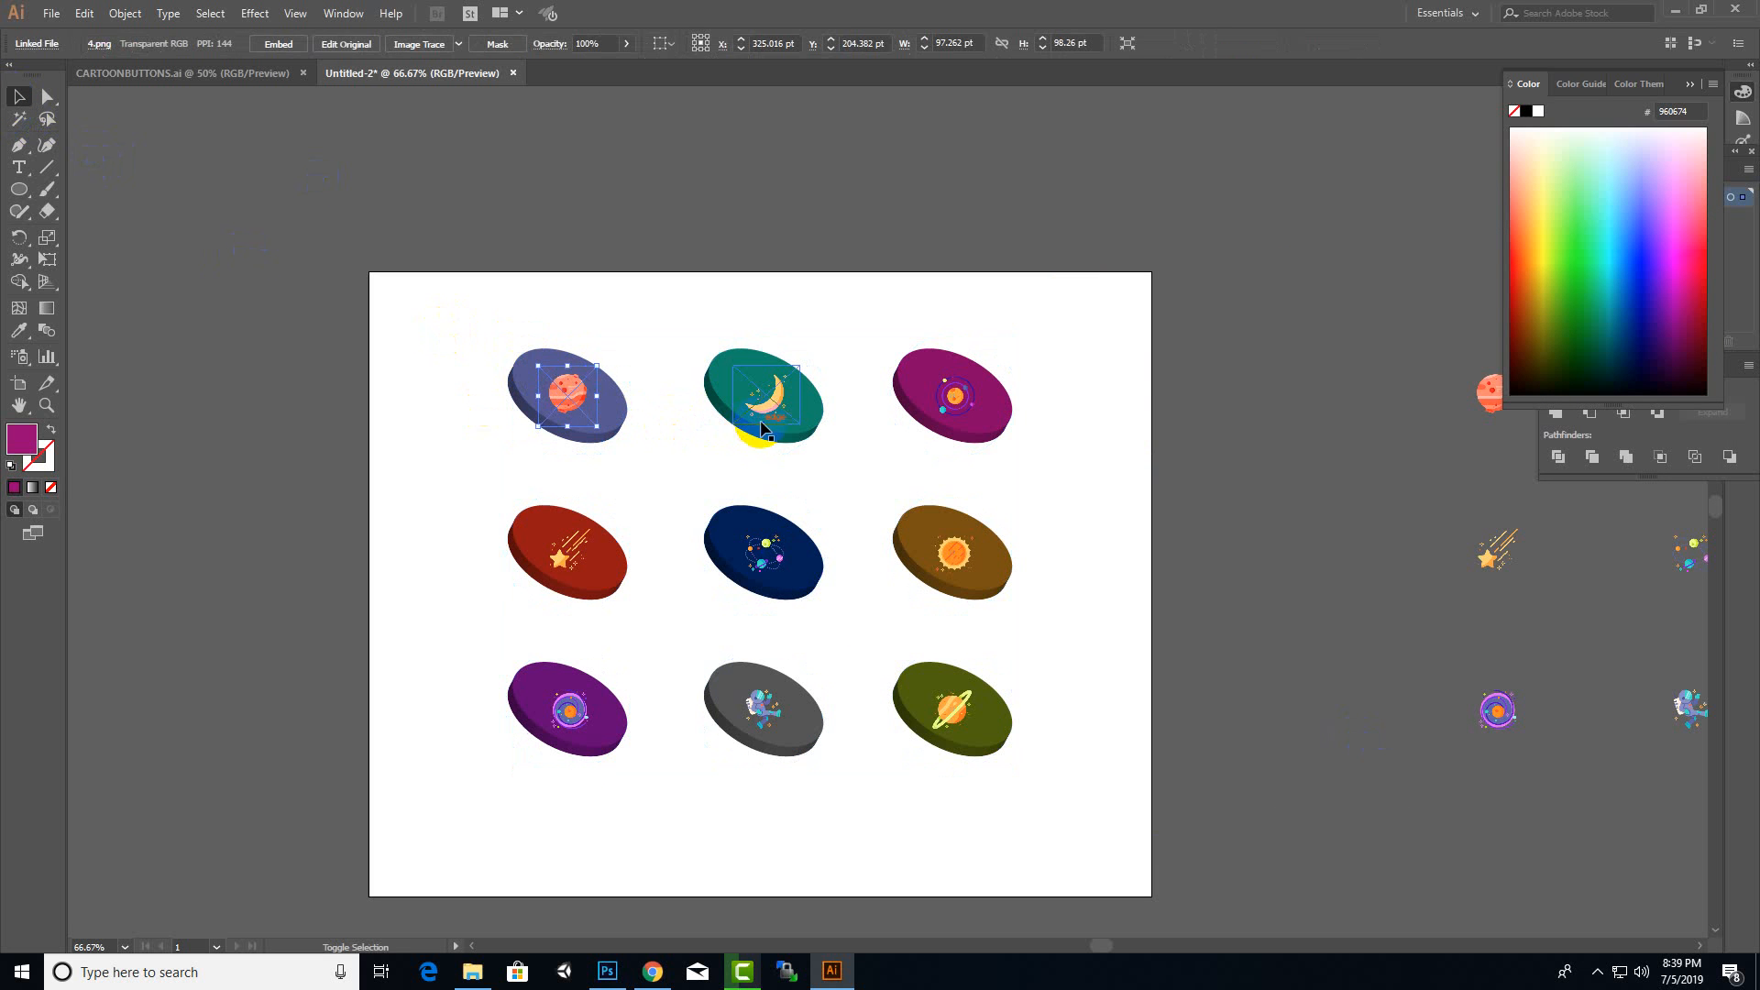
left_click(761, 428, "shift")
left_click(953, 417, "shift")
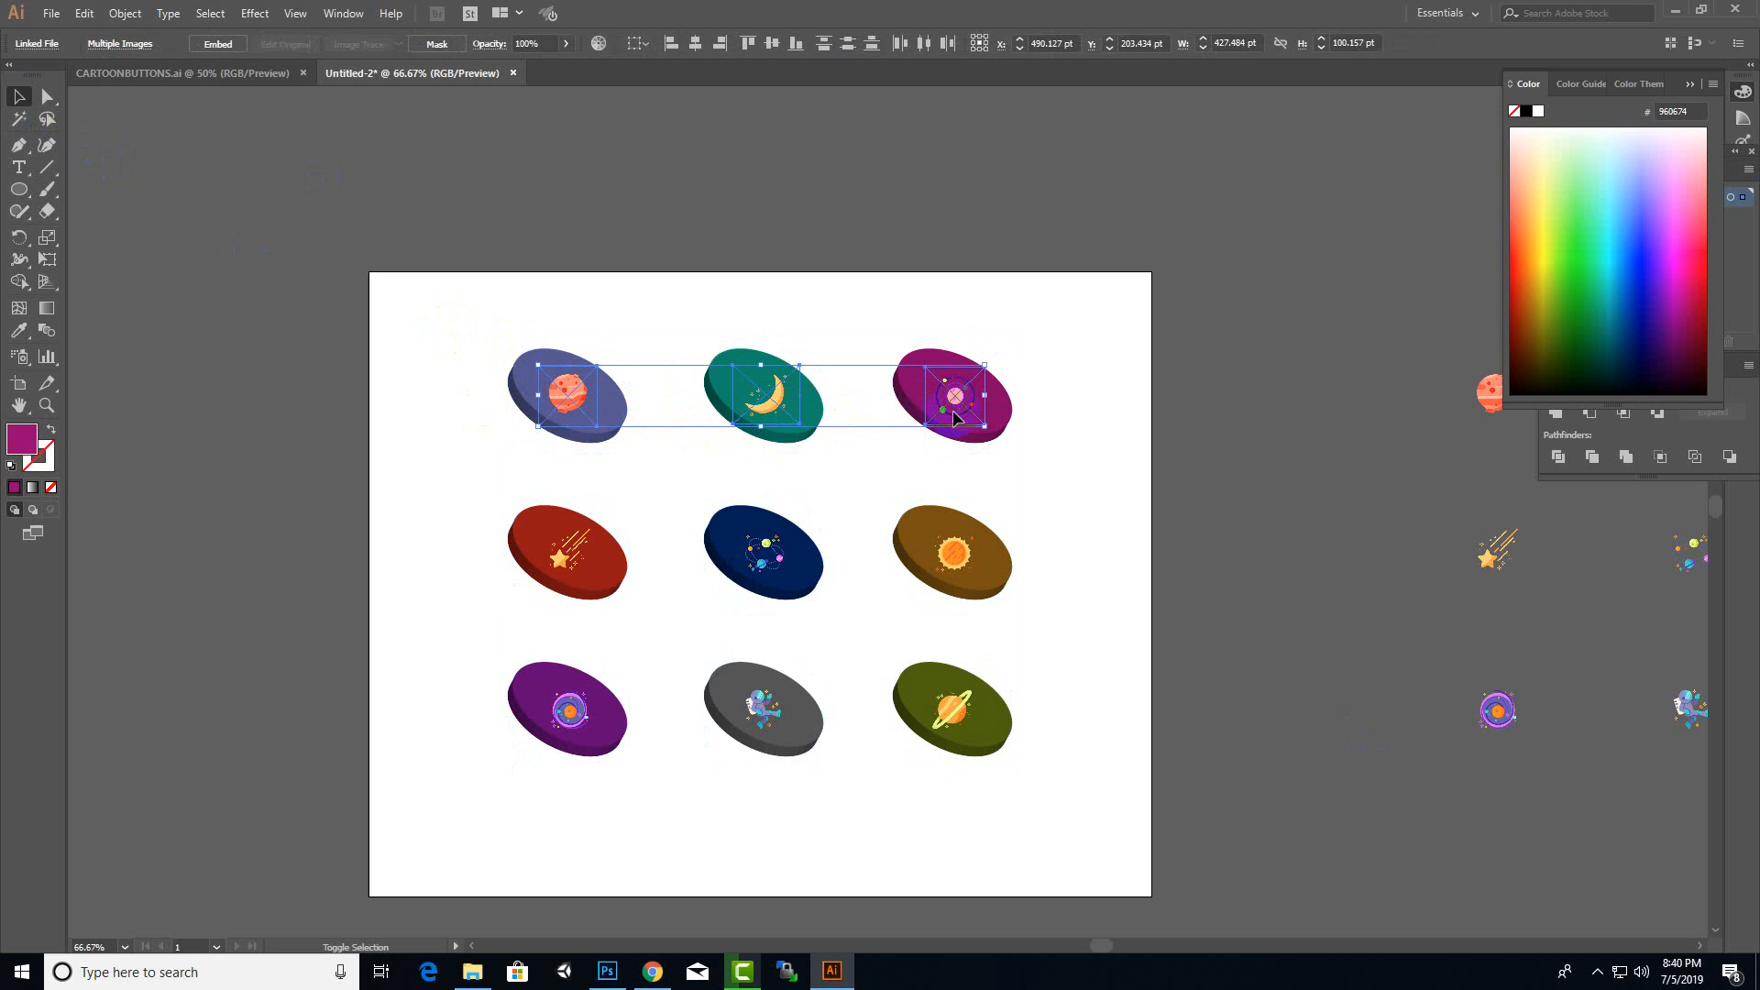
left_click(954, 553, "shift")
left_click(763, 556, "shift")
left_click(570, 559, "shift")
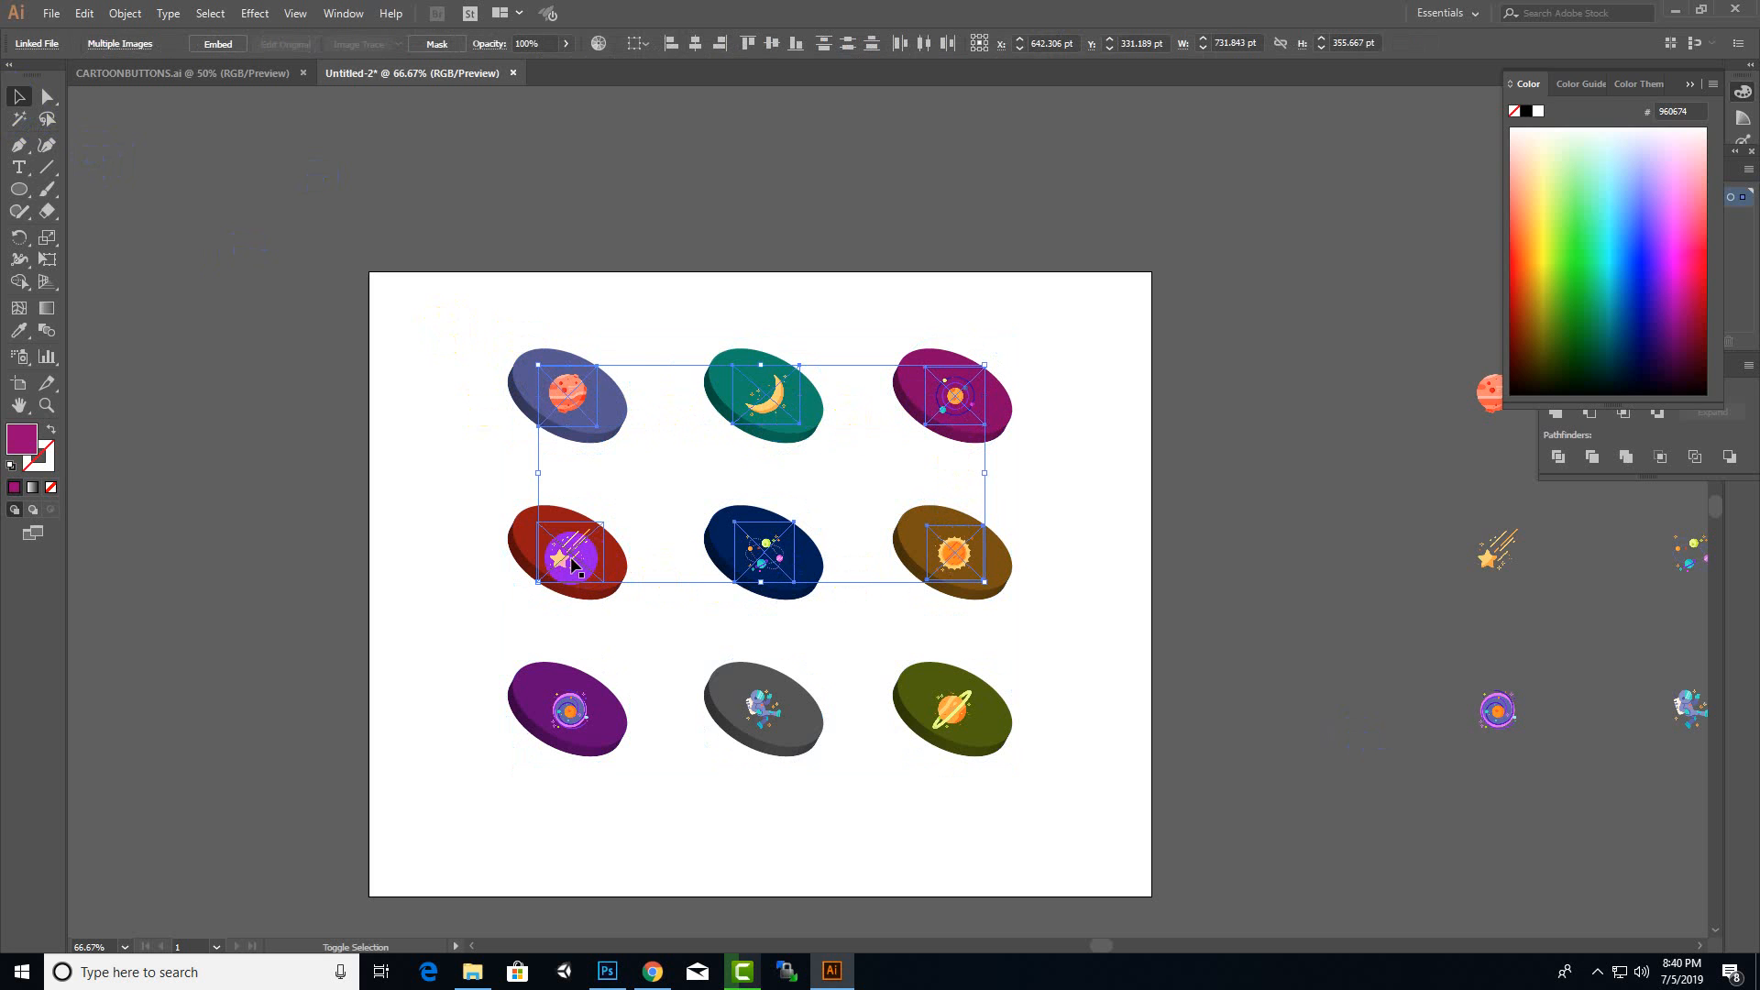
left_click(569, 711, "shift")
left_click(788, 722, "shift")
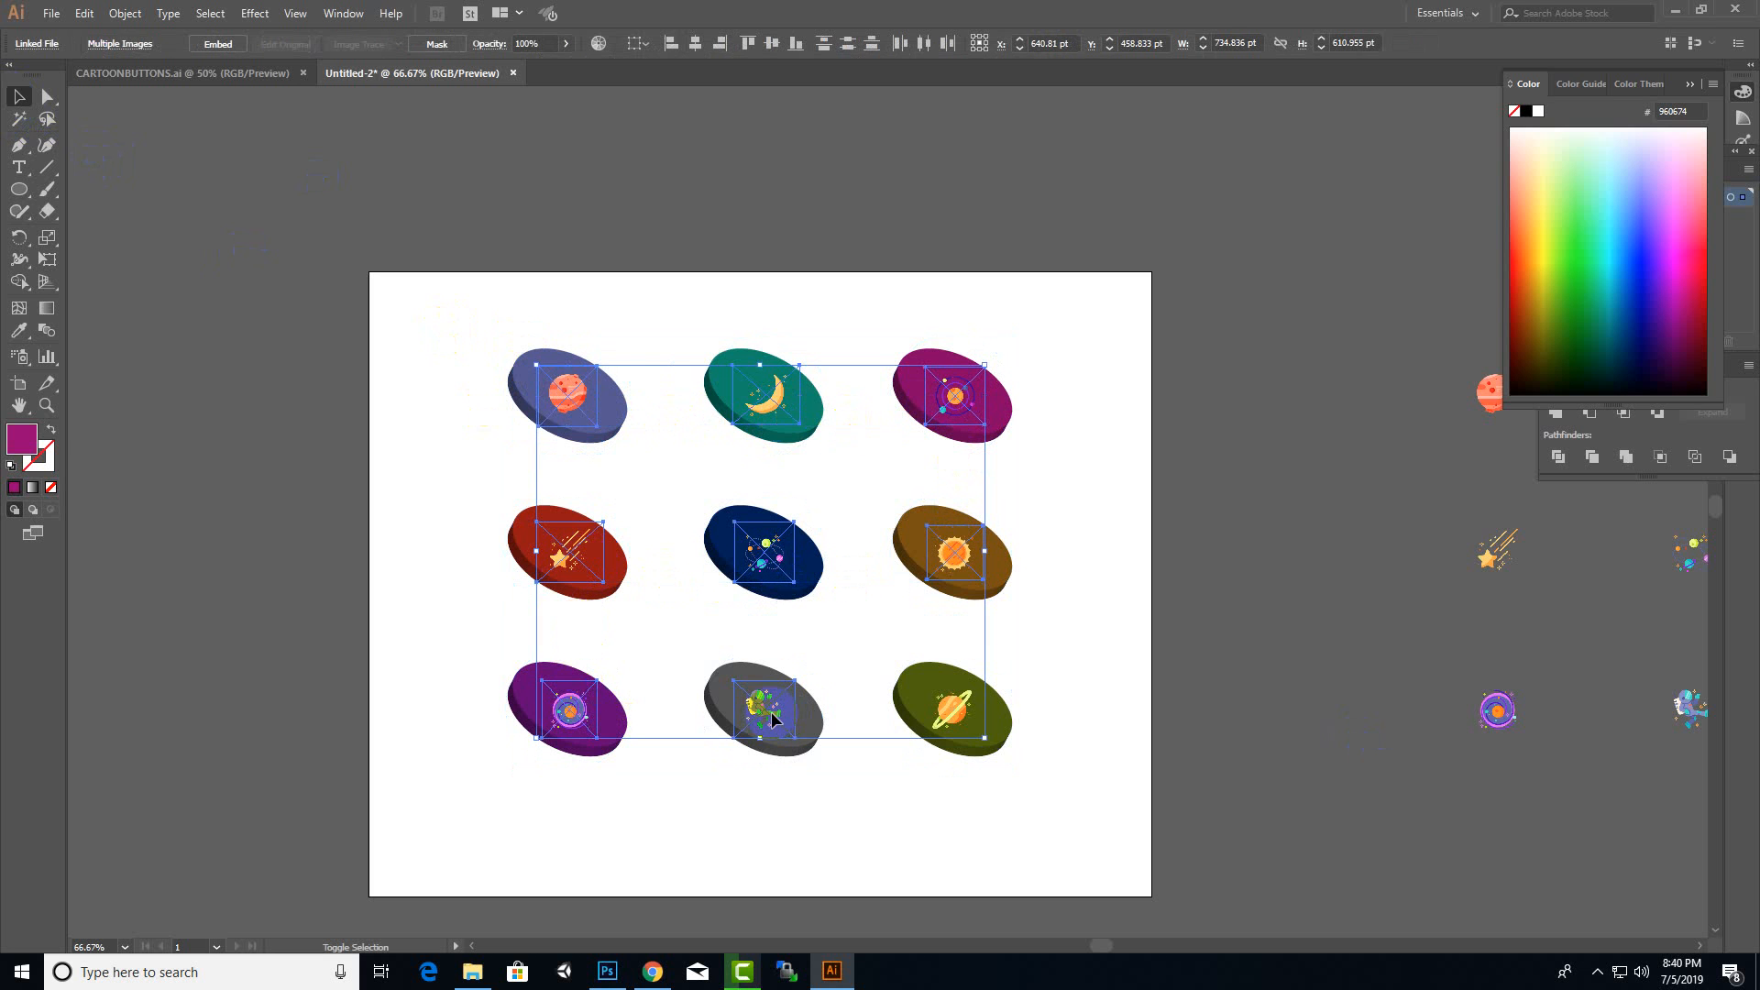
left_click(953, 708, "shift")
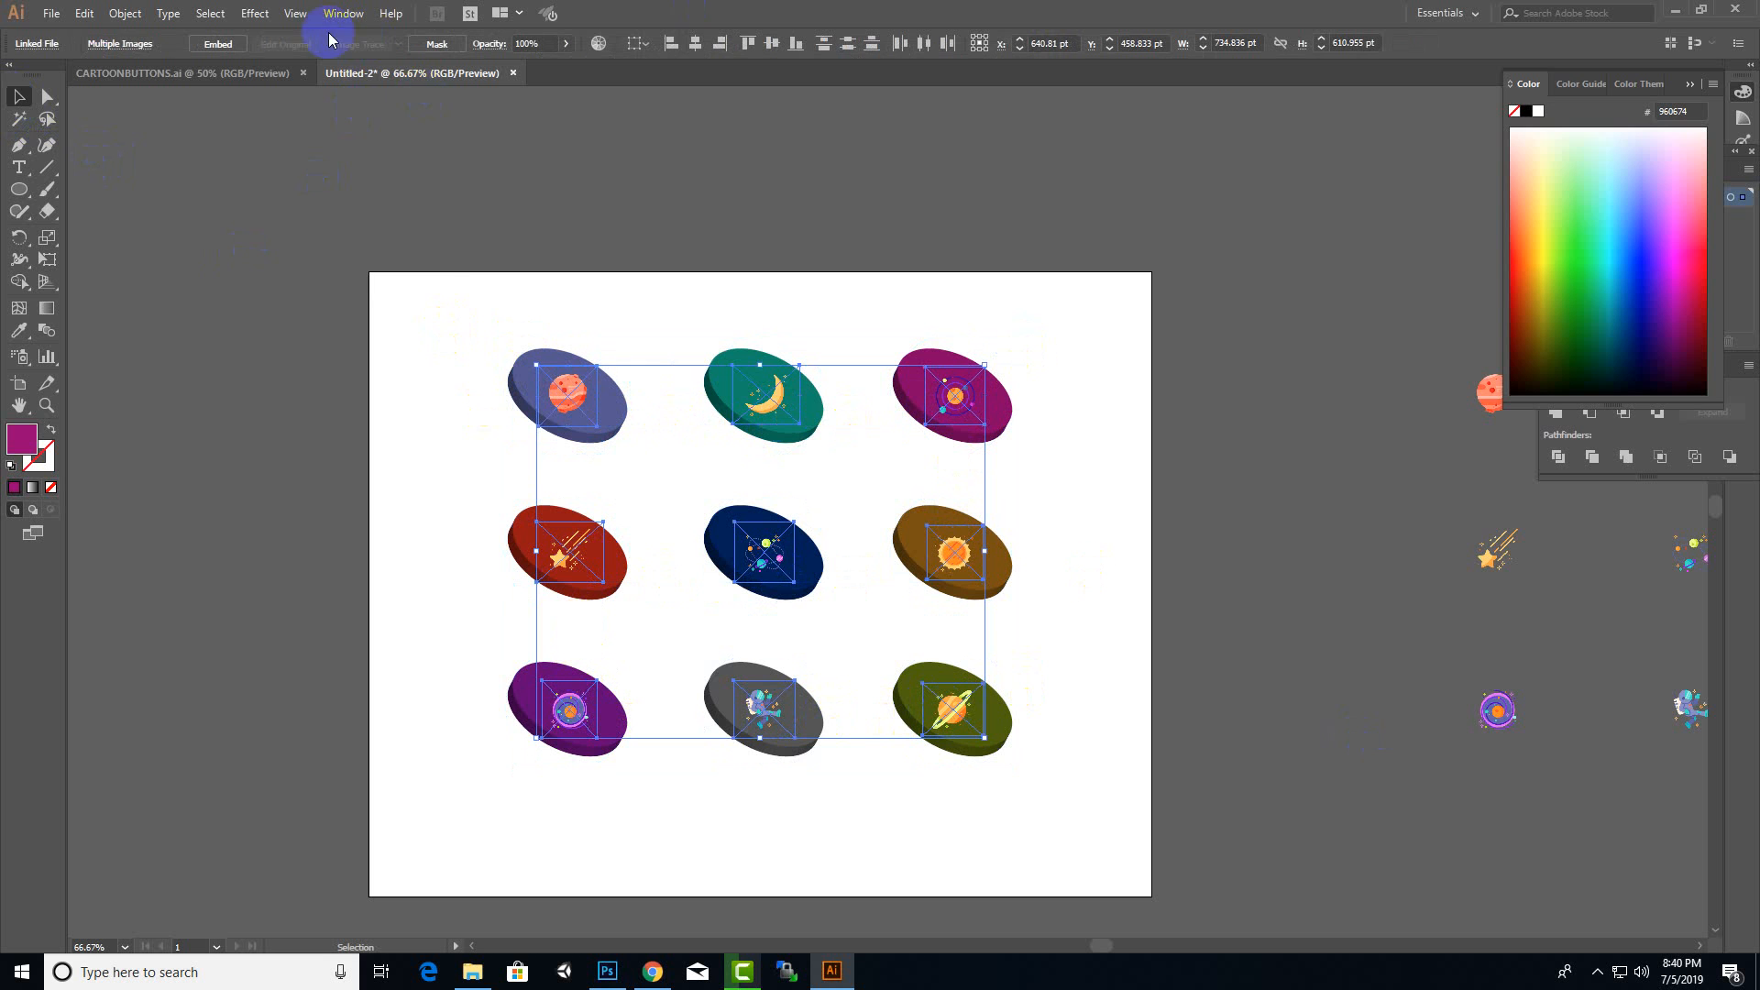
- Apply a 3D Rotate effect to the nine images with rotation angles of 51°, -23° and -10°
left_click(255, 13)
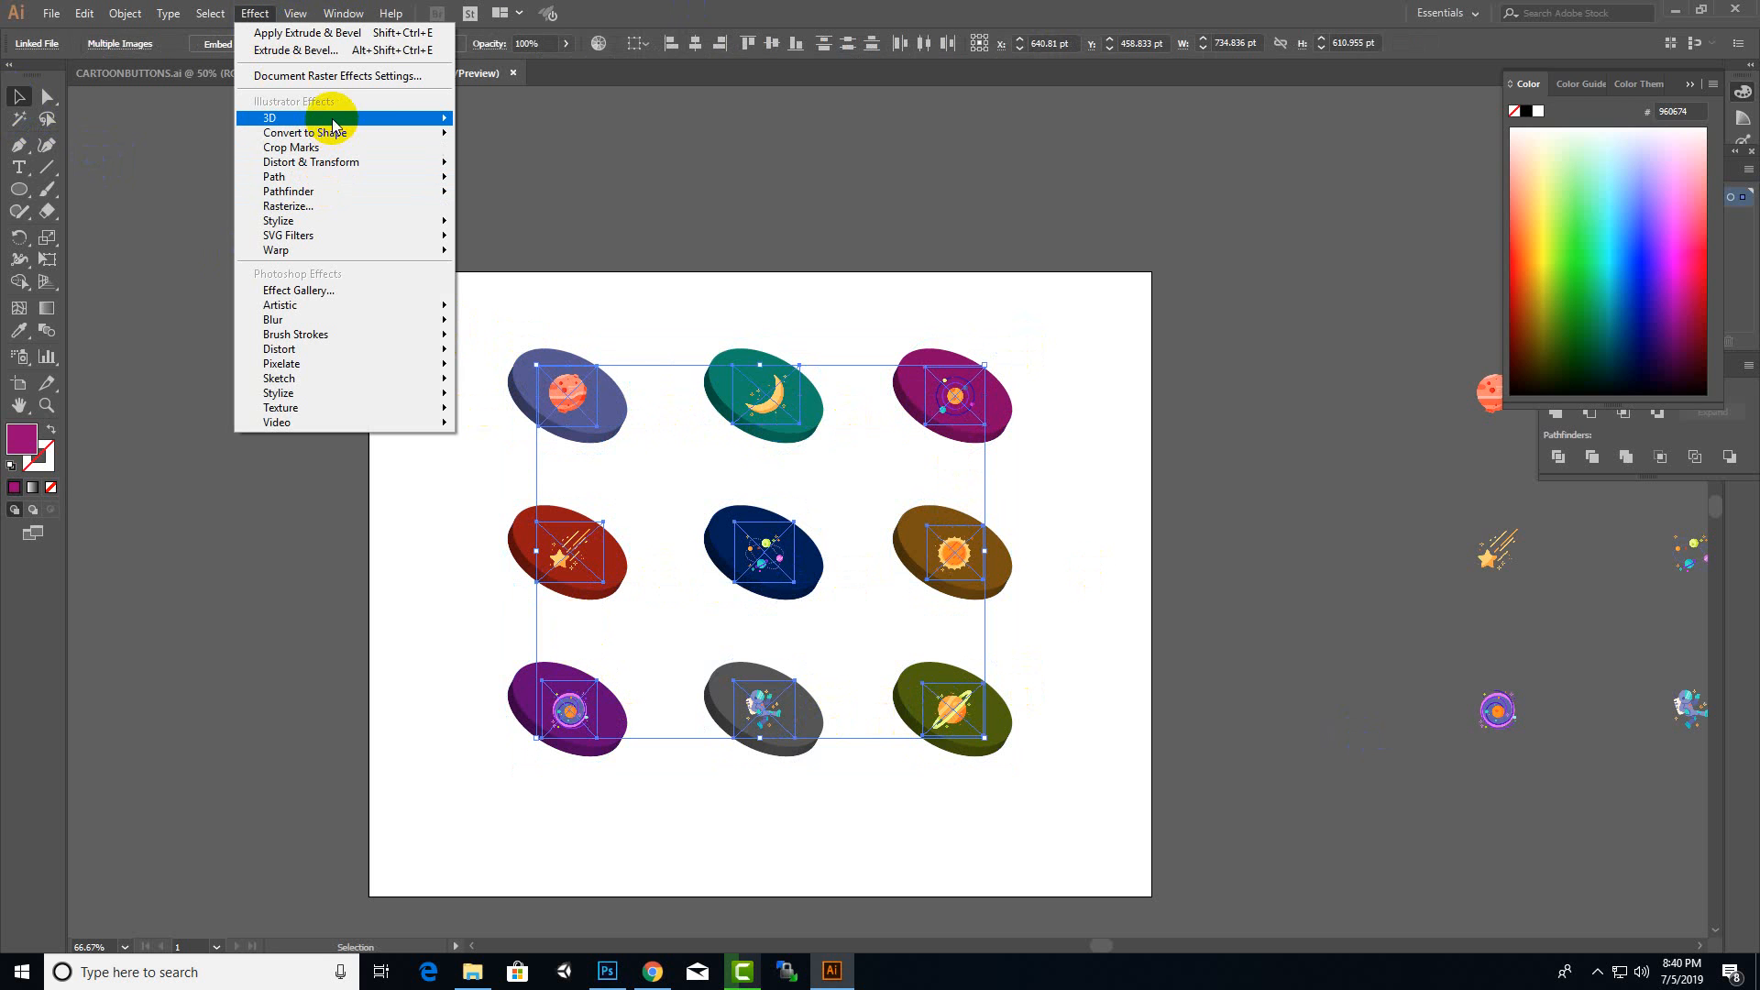
mouse_move(332, 119)
left_click(530, 161)
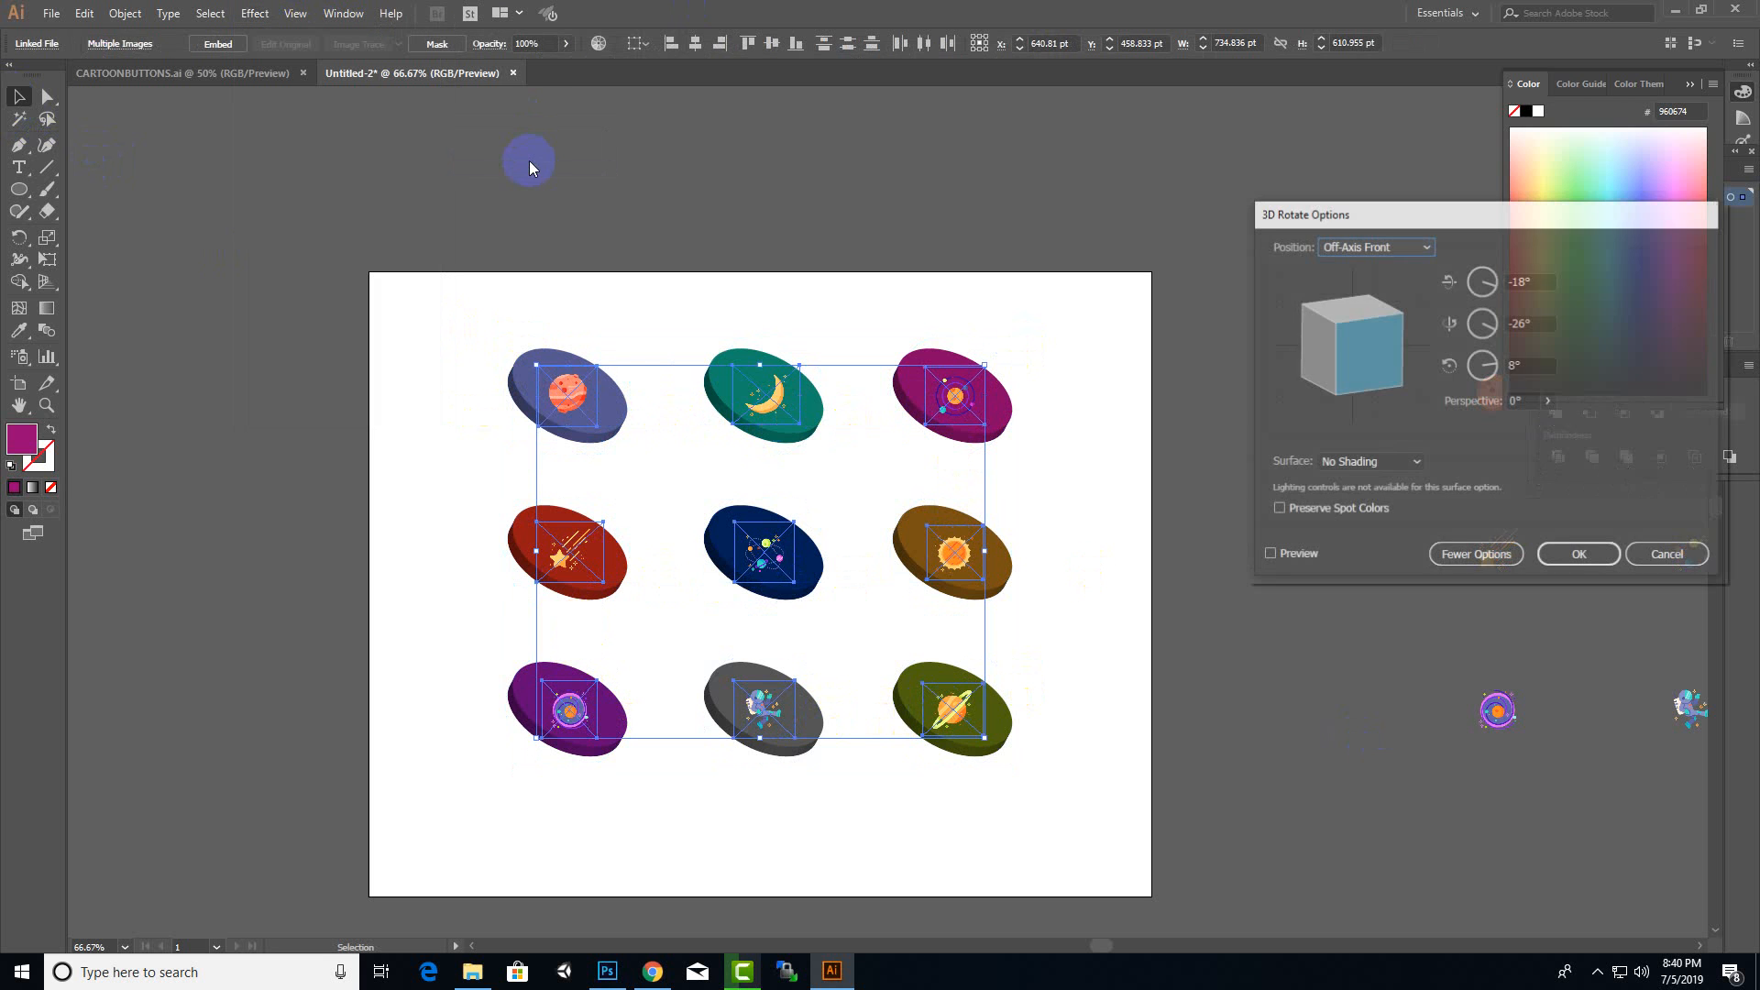
key("Tab")
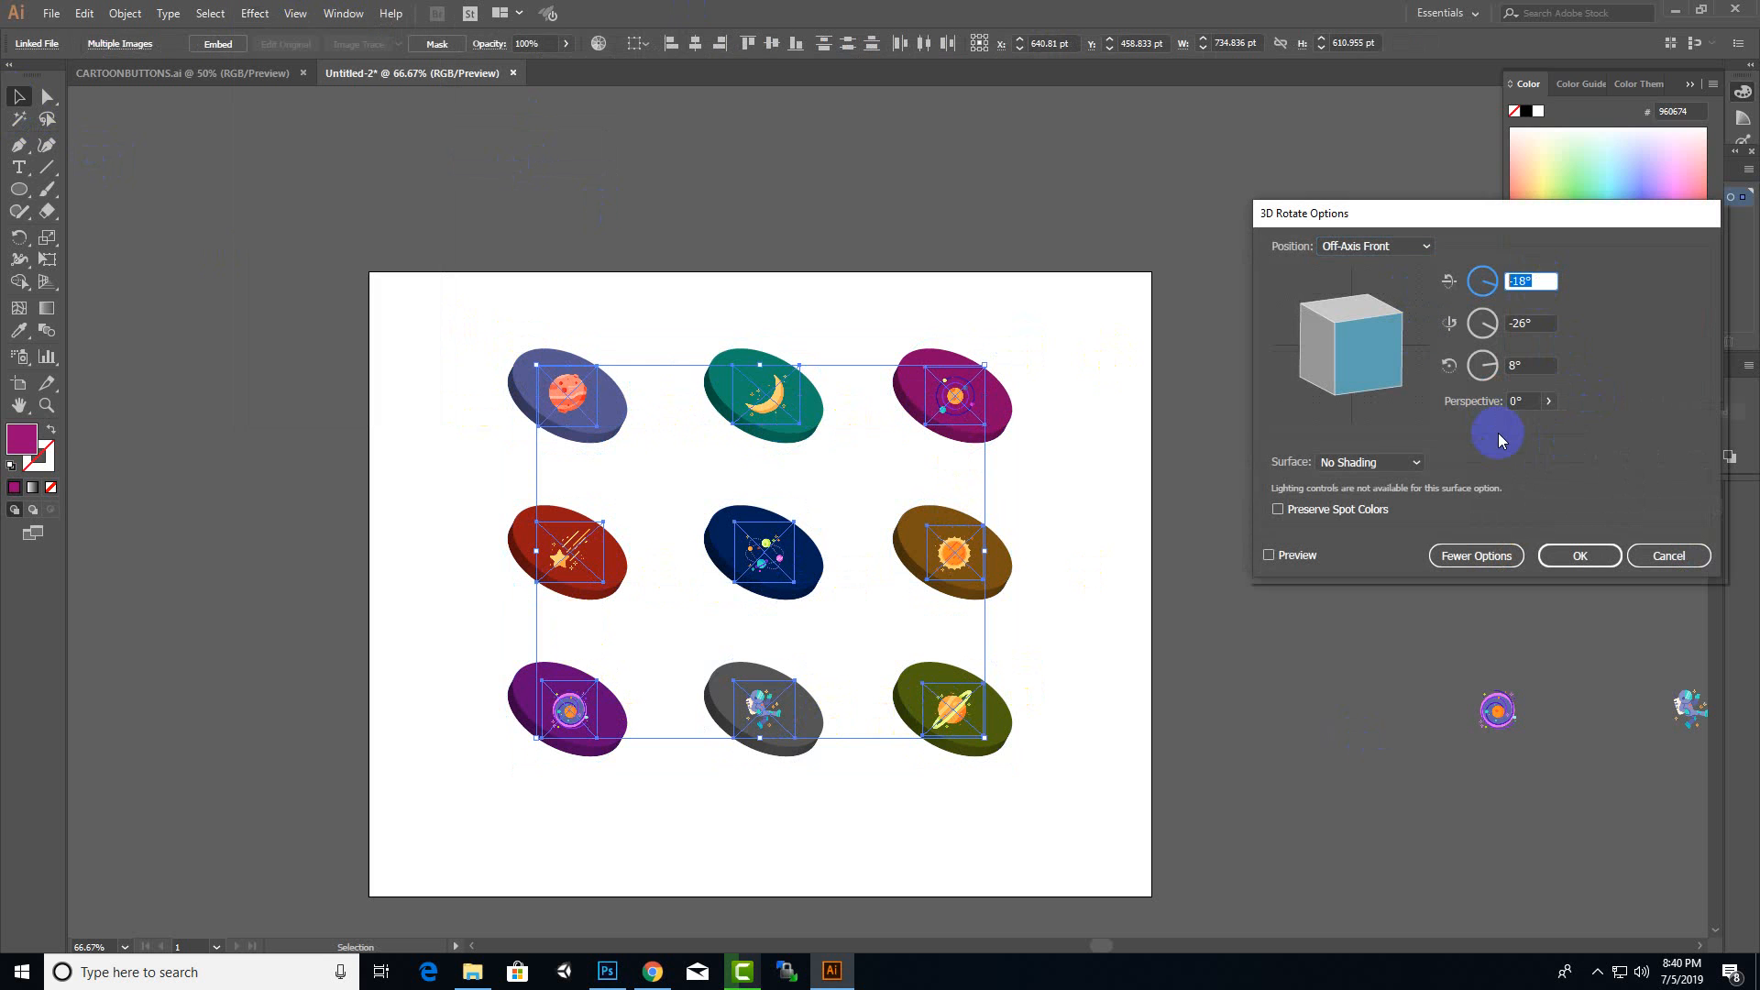
left_click(1525, 324)
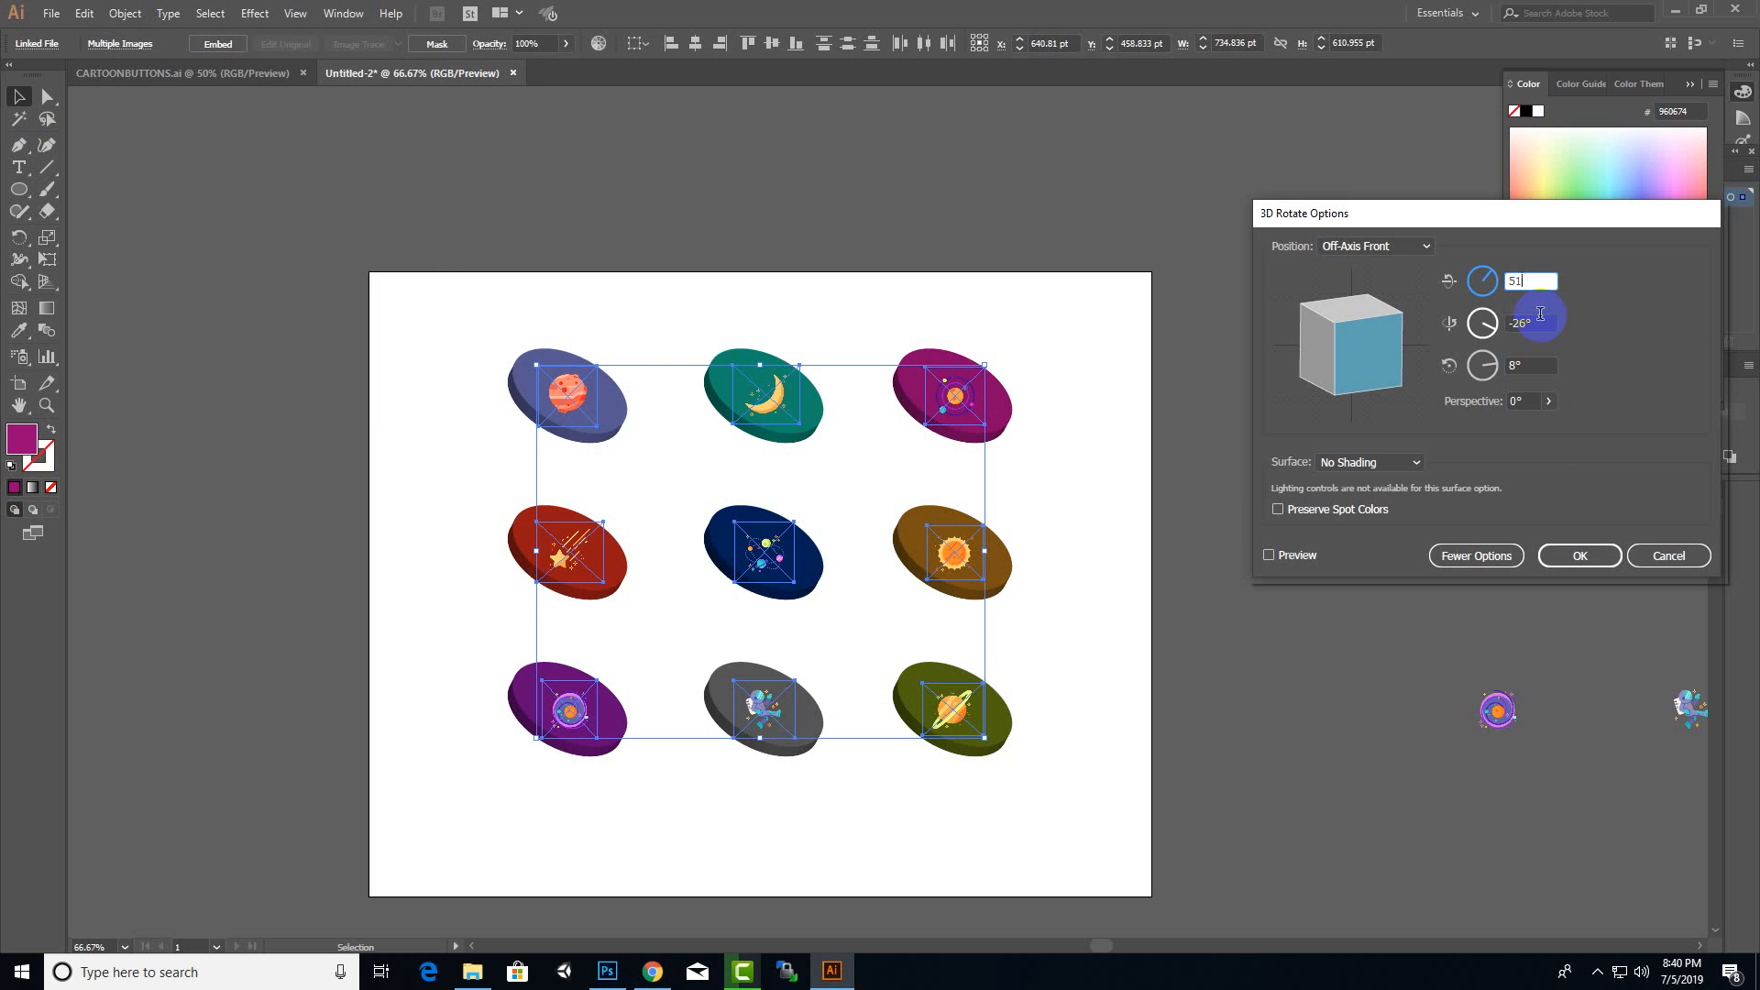
type("-23")
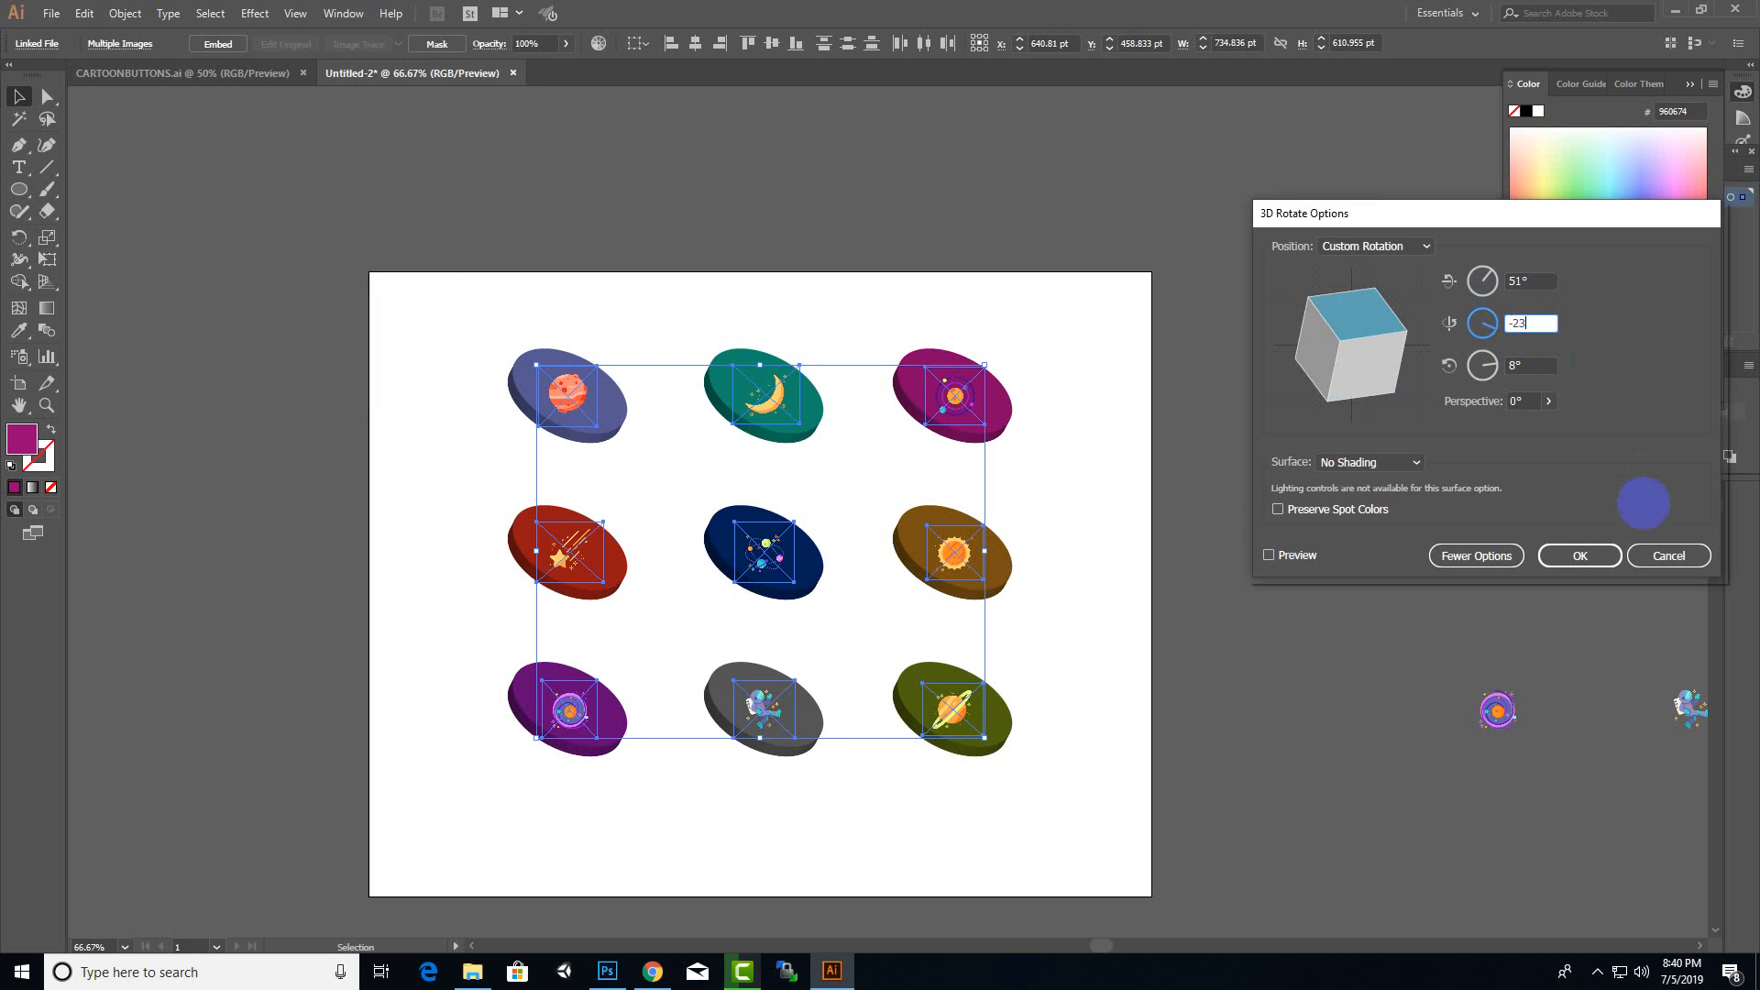
key("Tab")
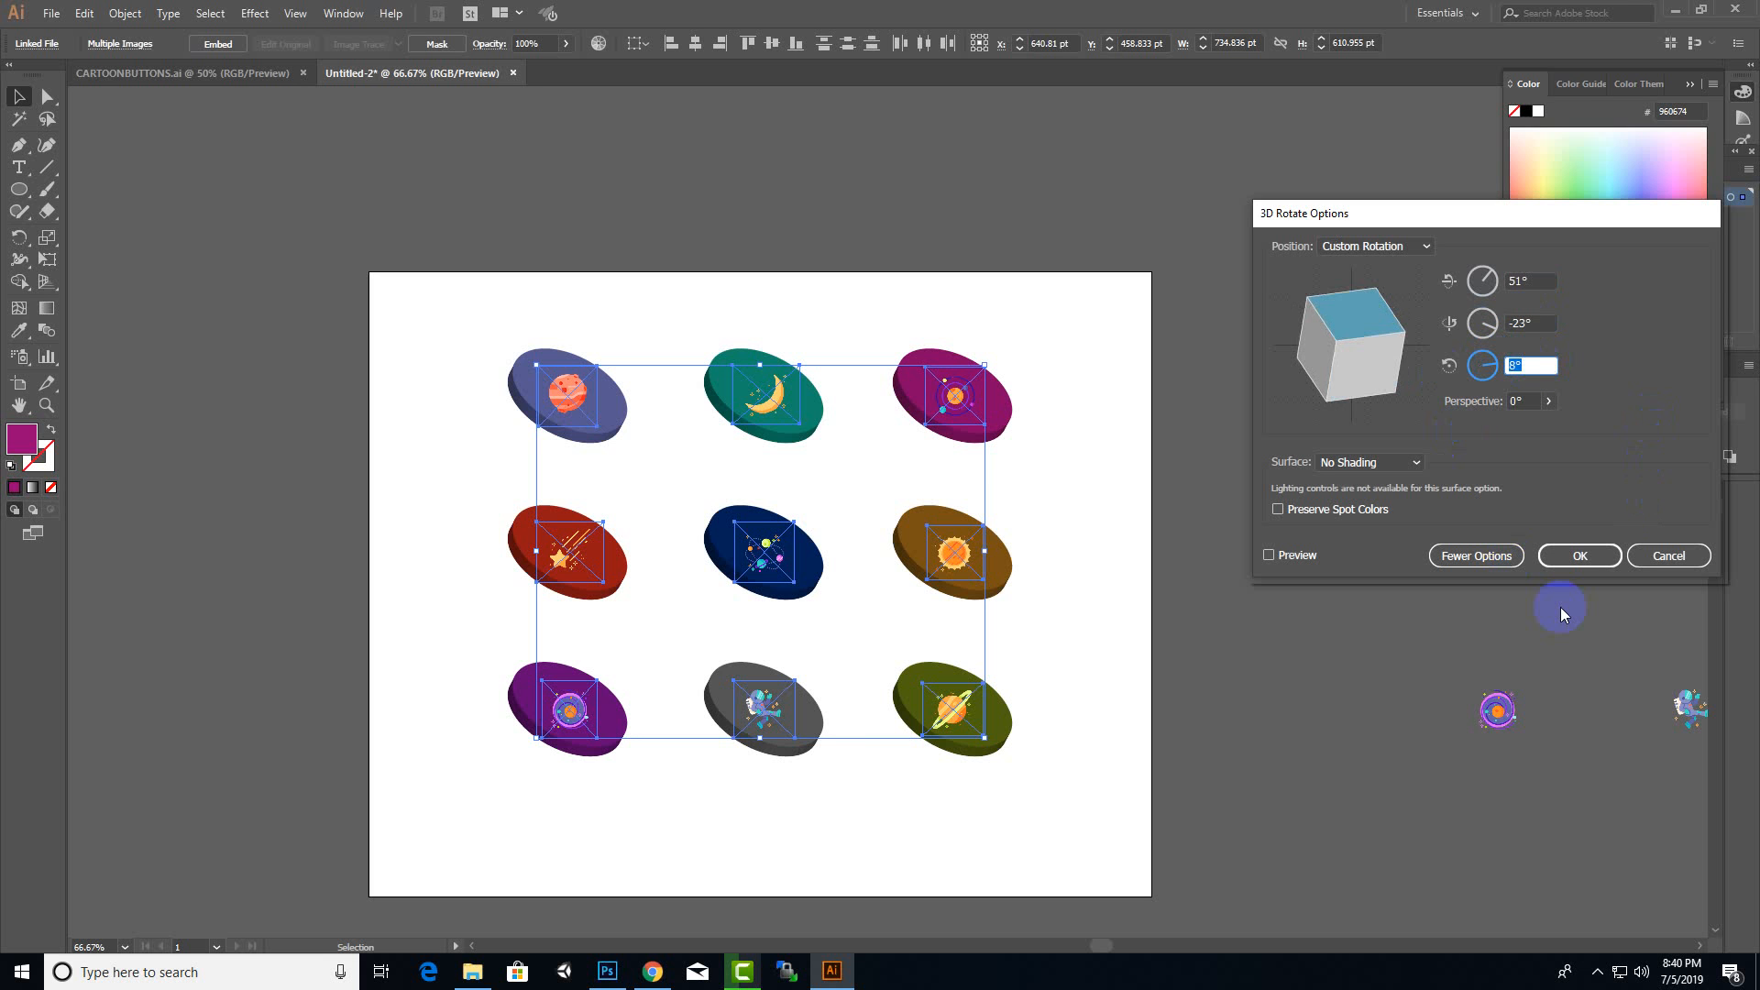
type("-10")
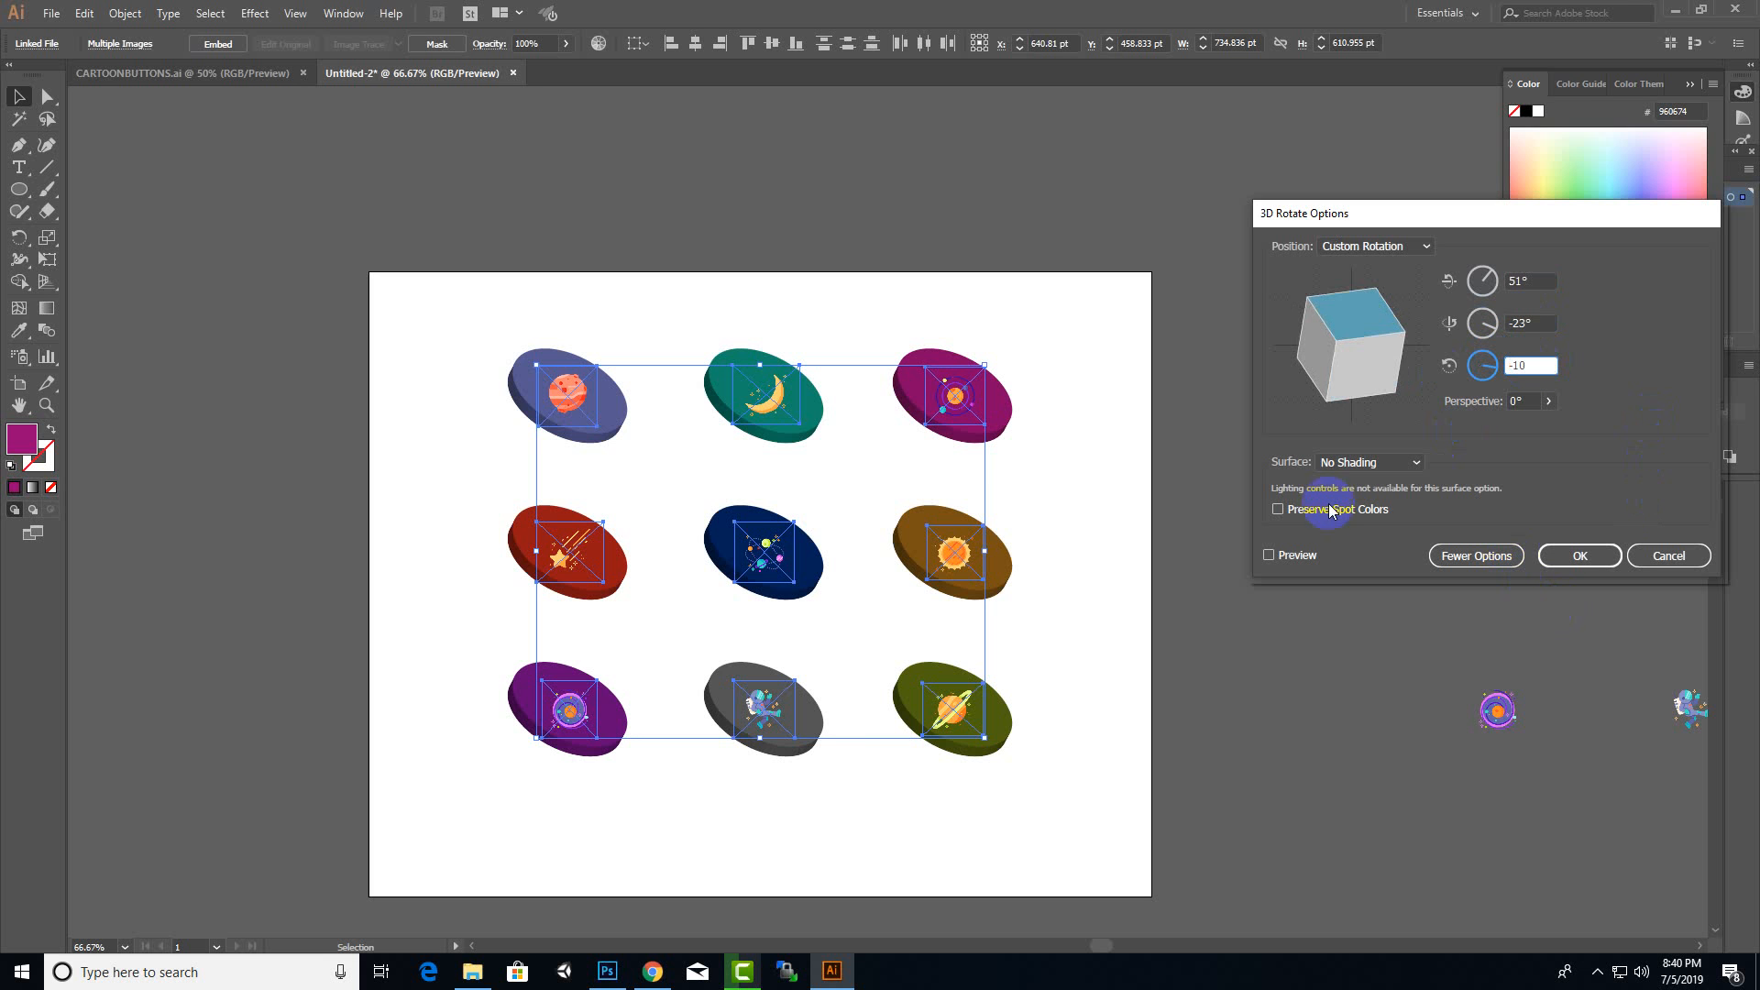
left_click(1269, 555)
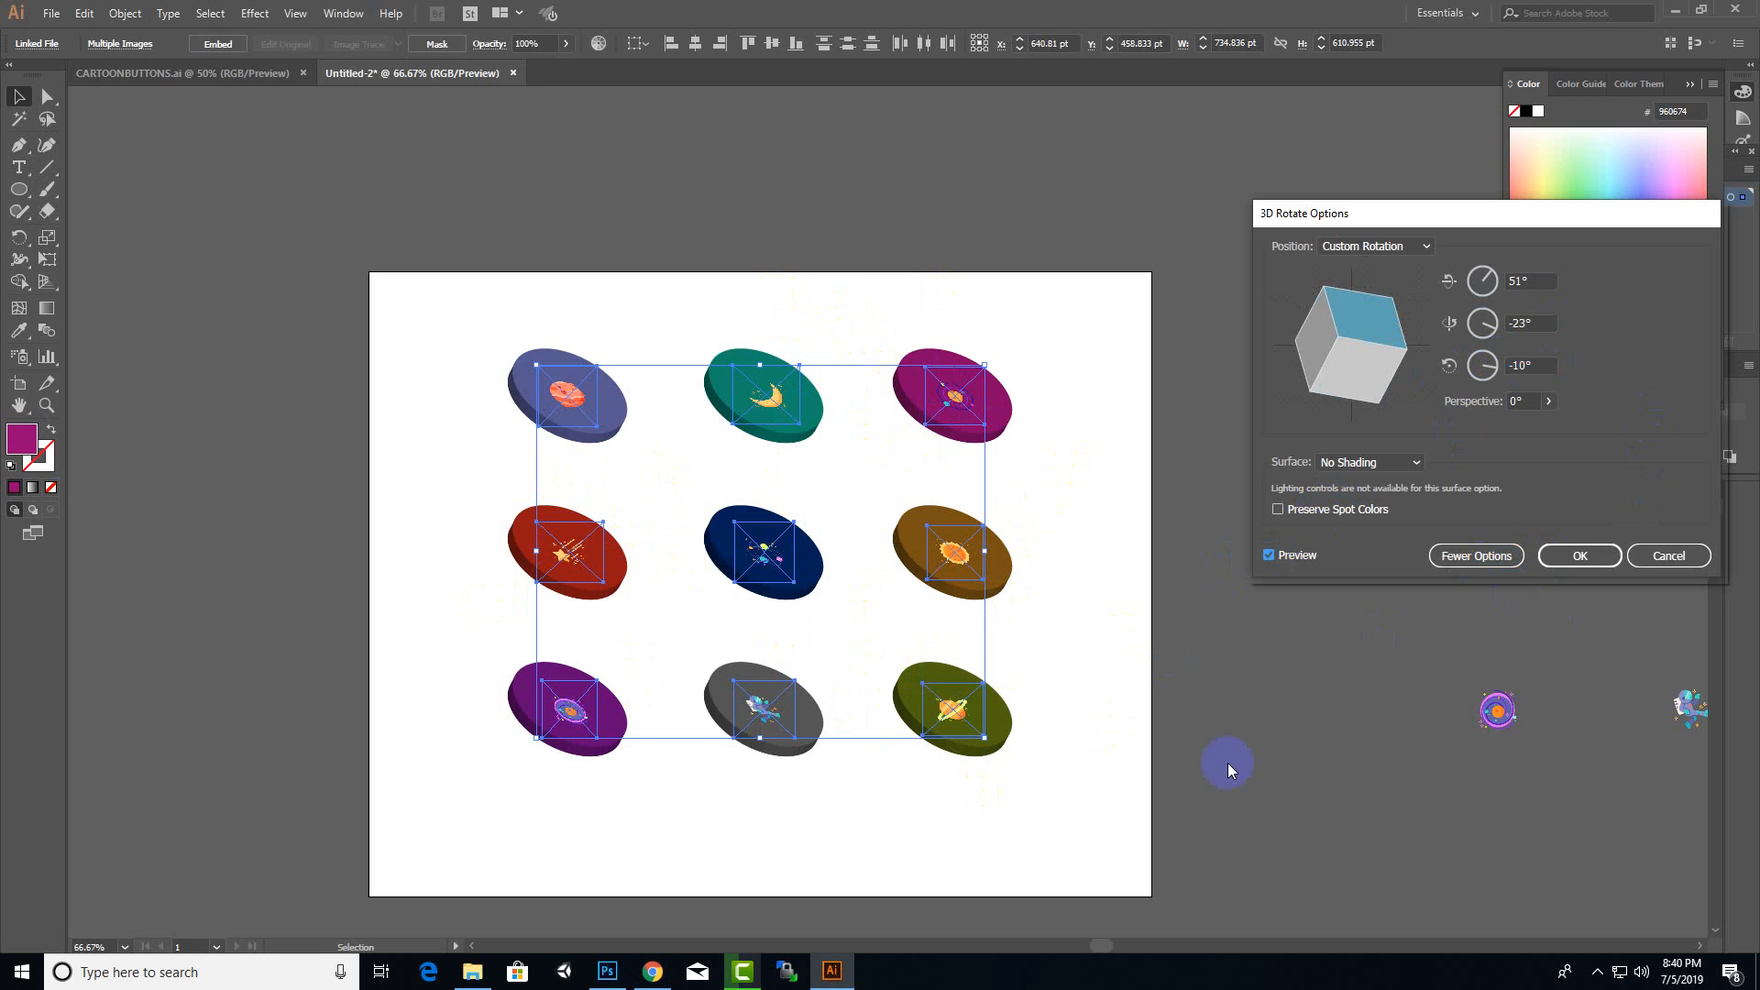
left_click(1586, 557)
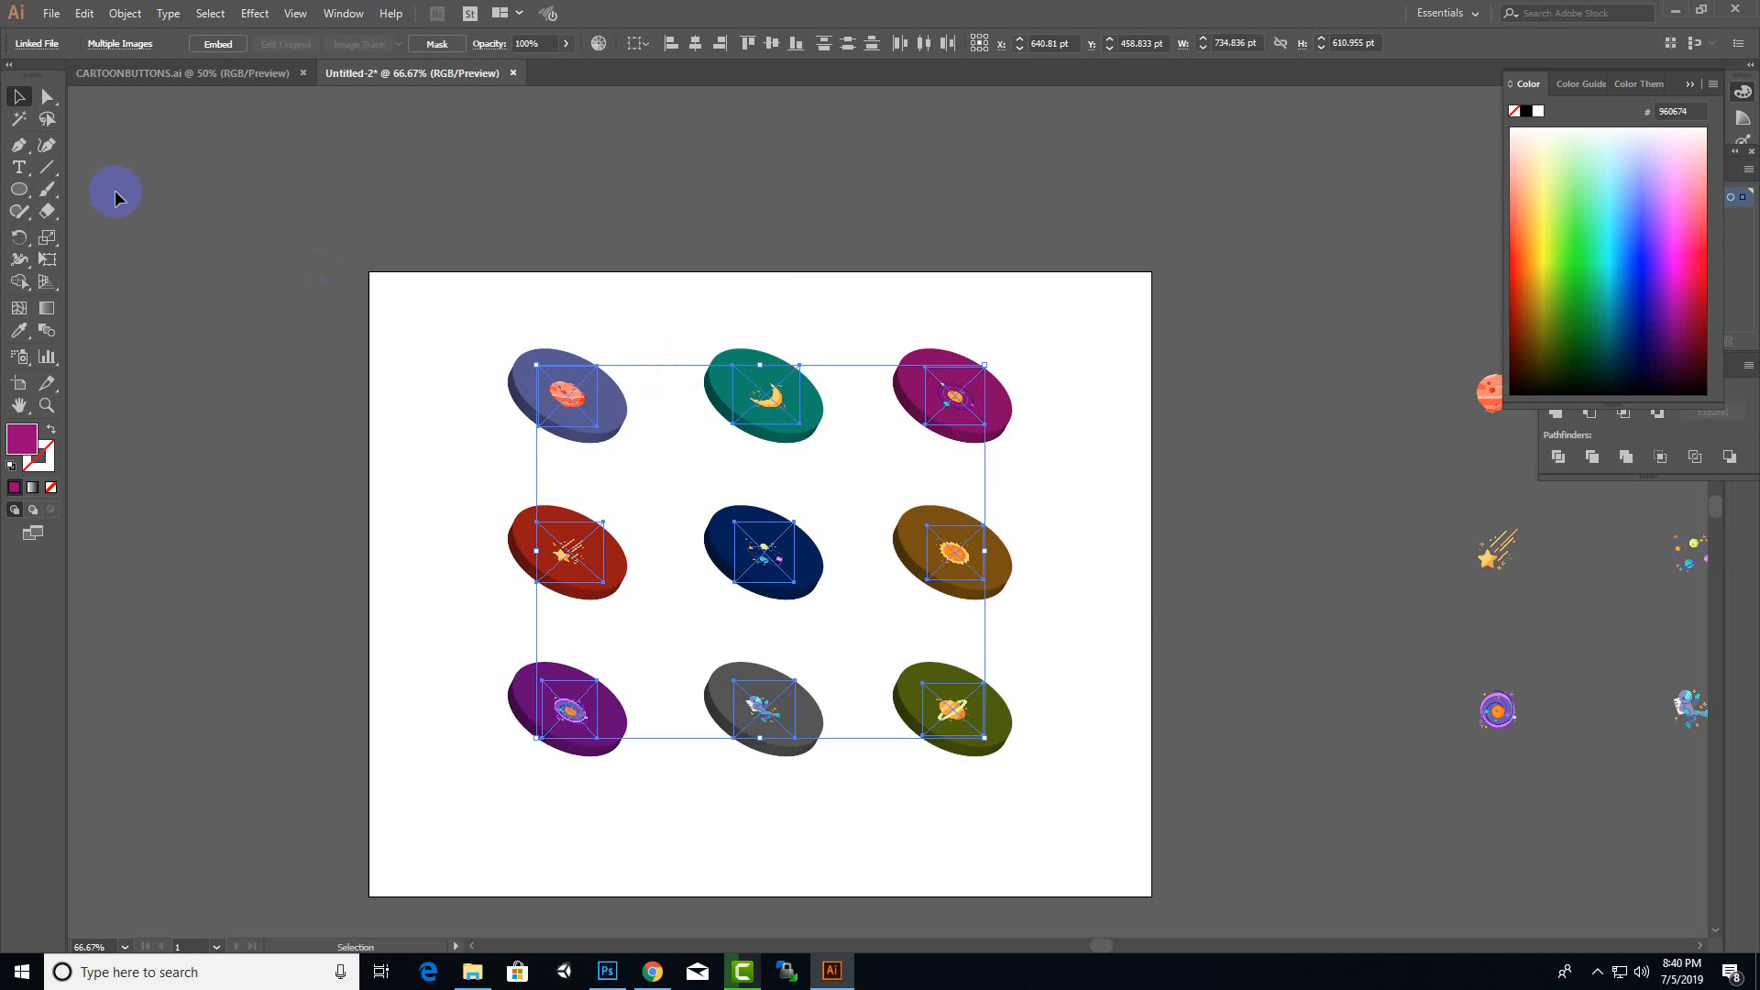
- Nudge the ringed planet image to center it on the top face of the olive green disc
left_click(1100, 366)
left_click(959, 718)
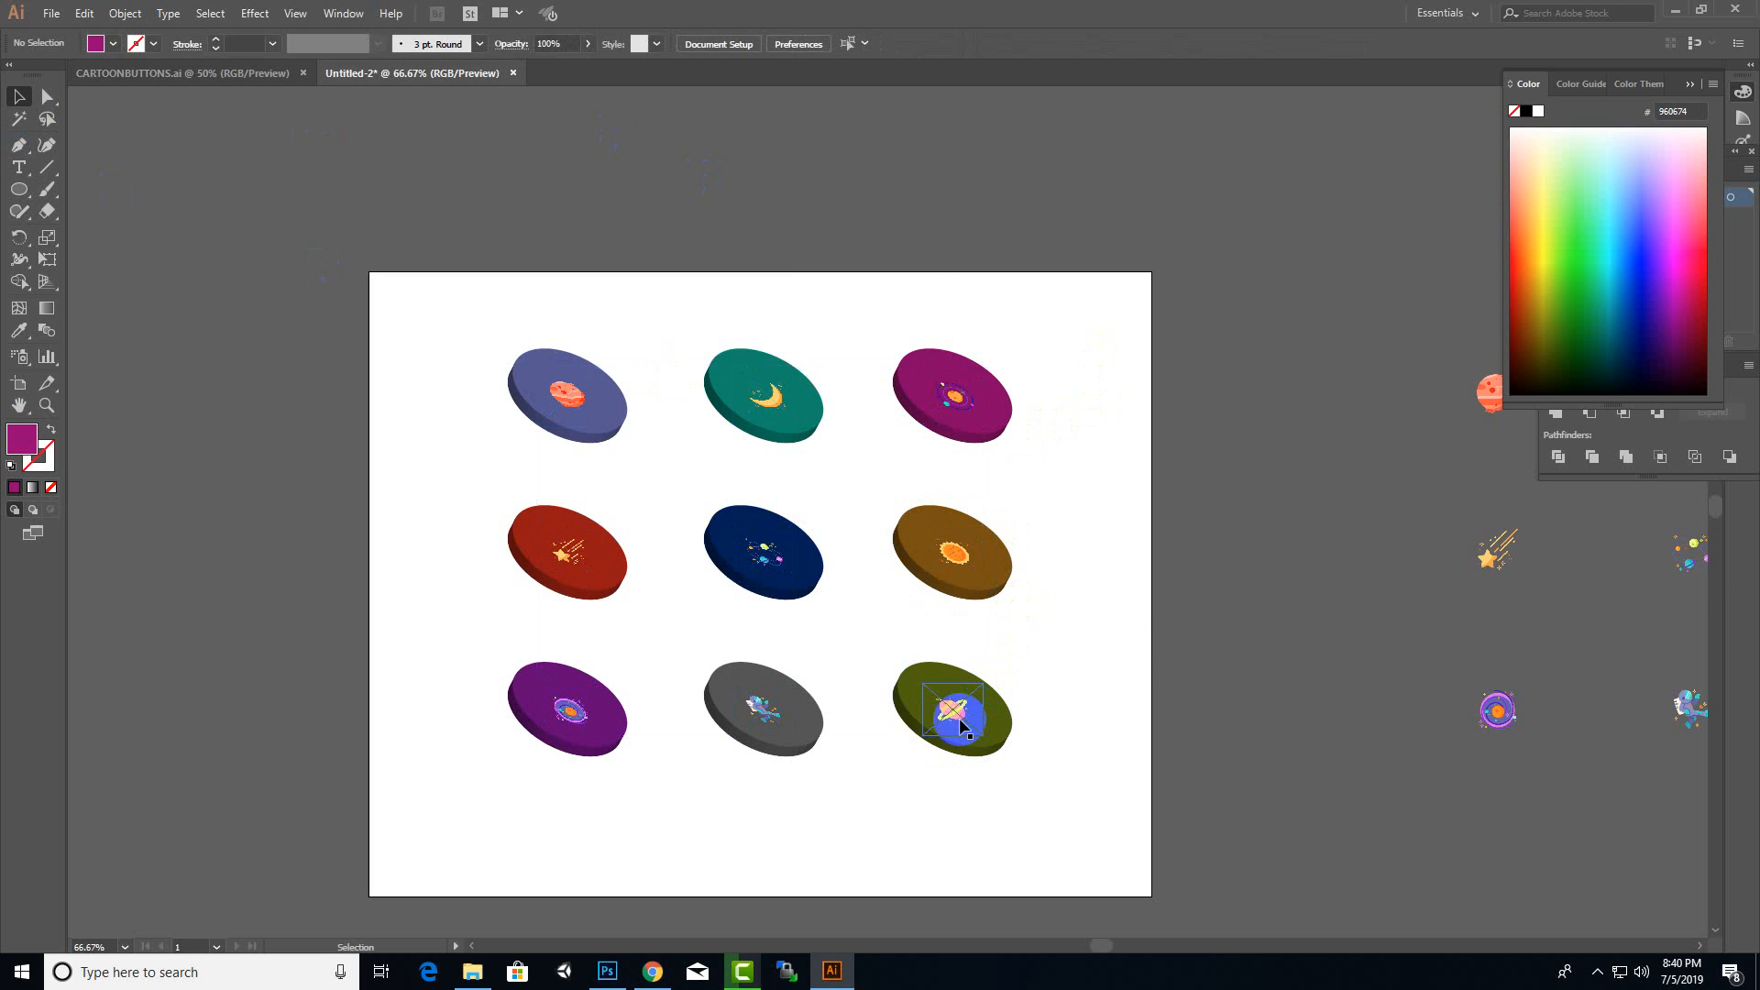
left_click_drag(958, 718, 960, 715)
left_click(1179, 620)
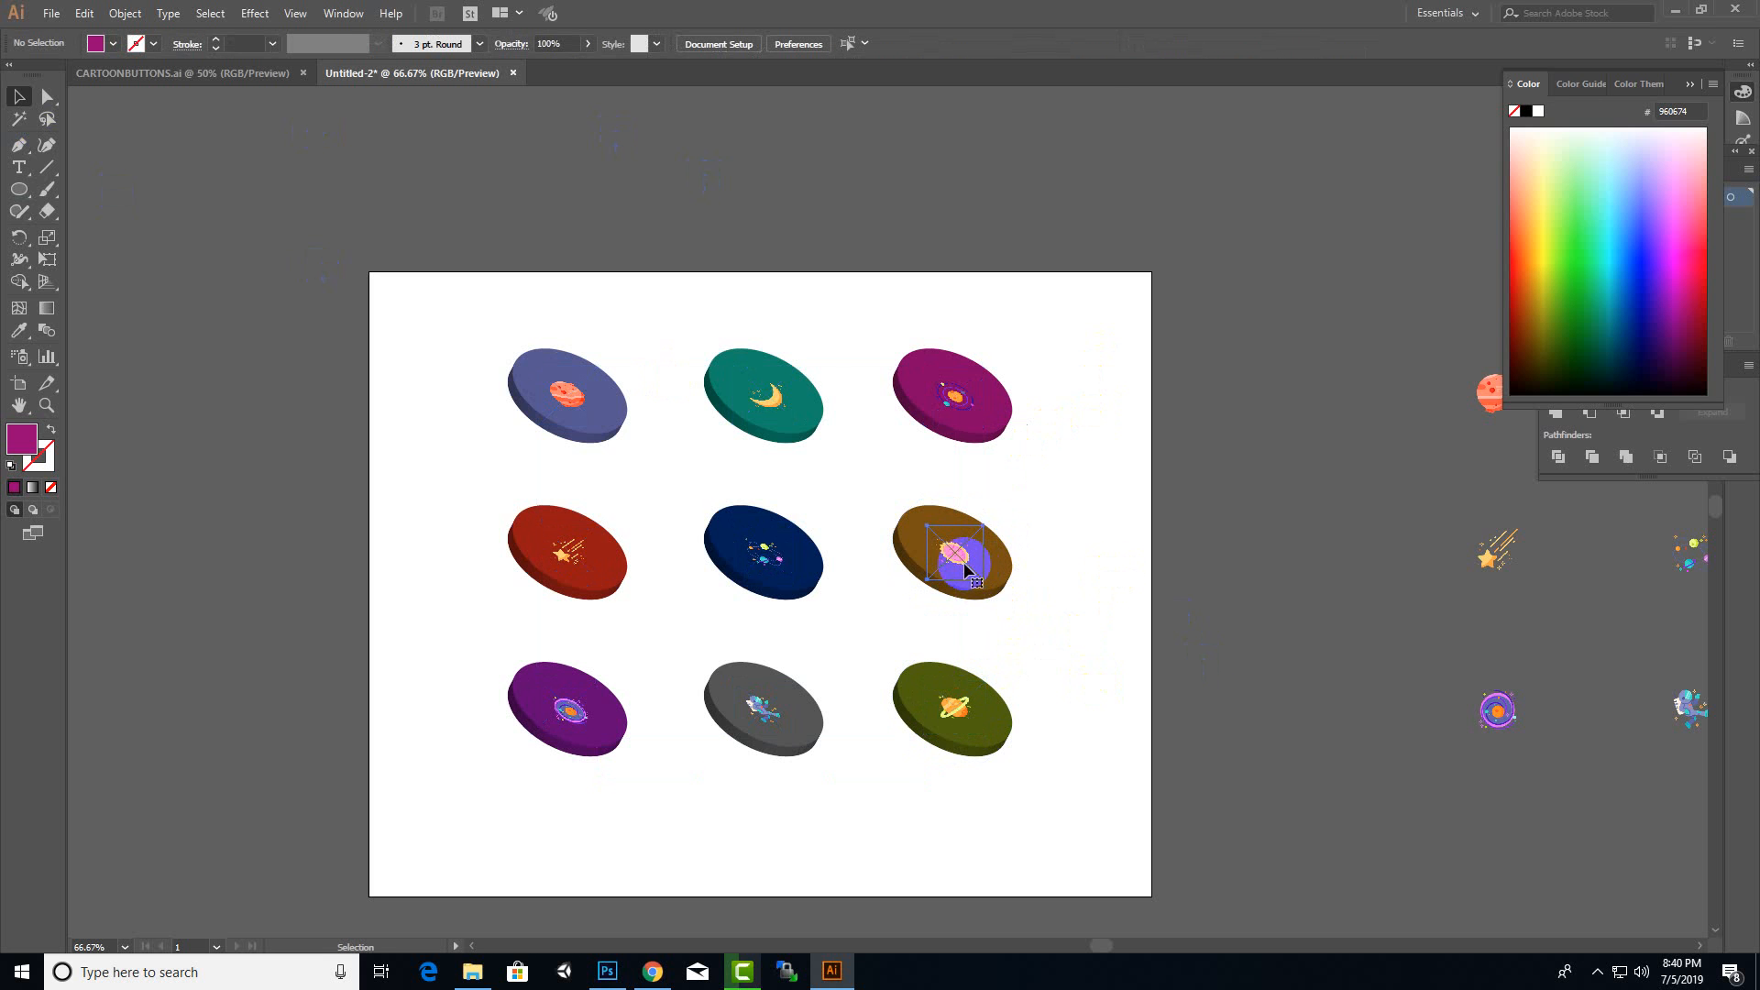
- Nudge the sun, solar system and astronaut images to center them on the top faces of their discs
left_click_drag(973, 566, 961, 553)
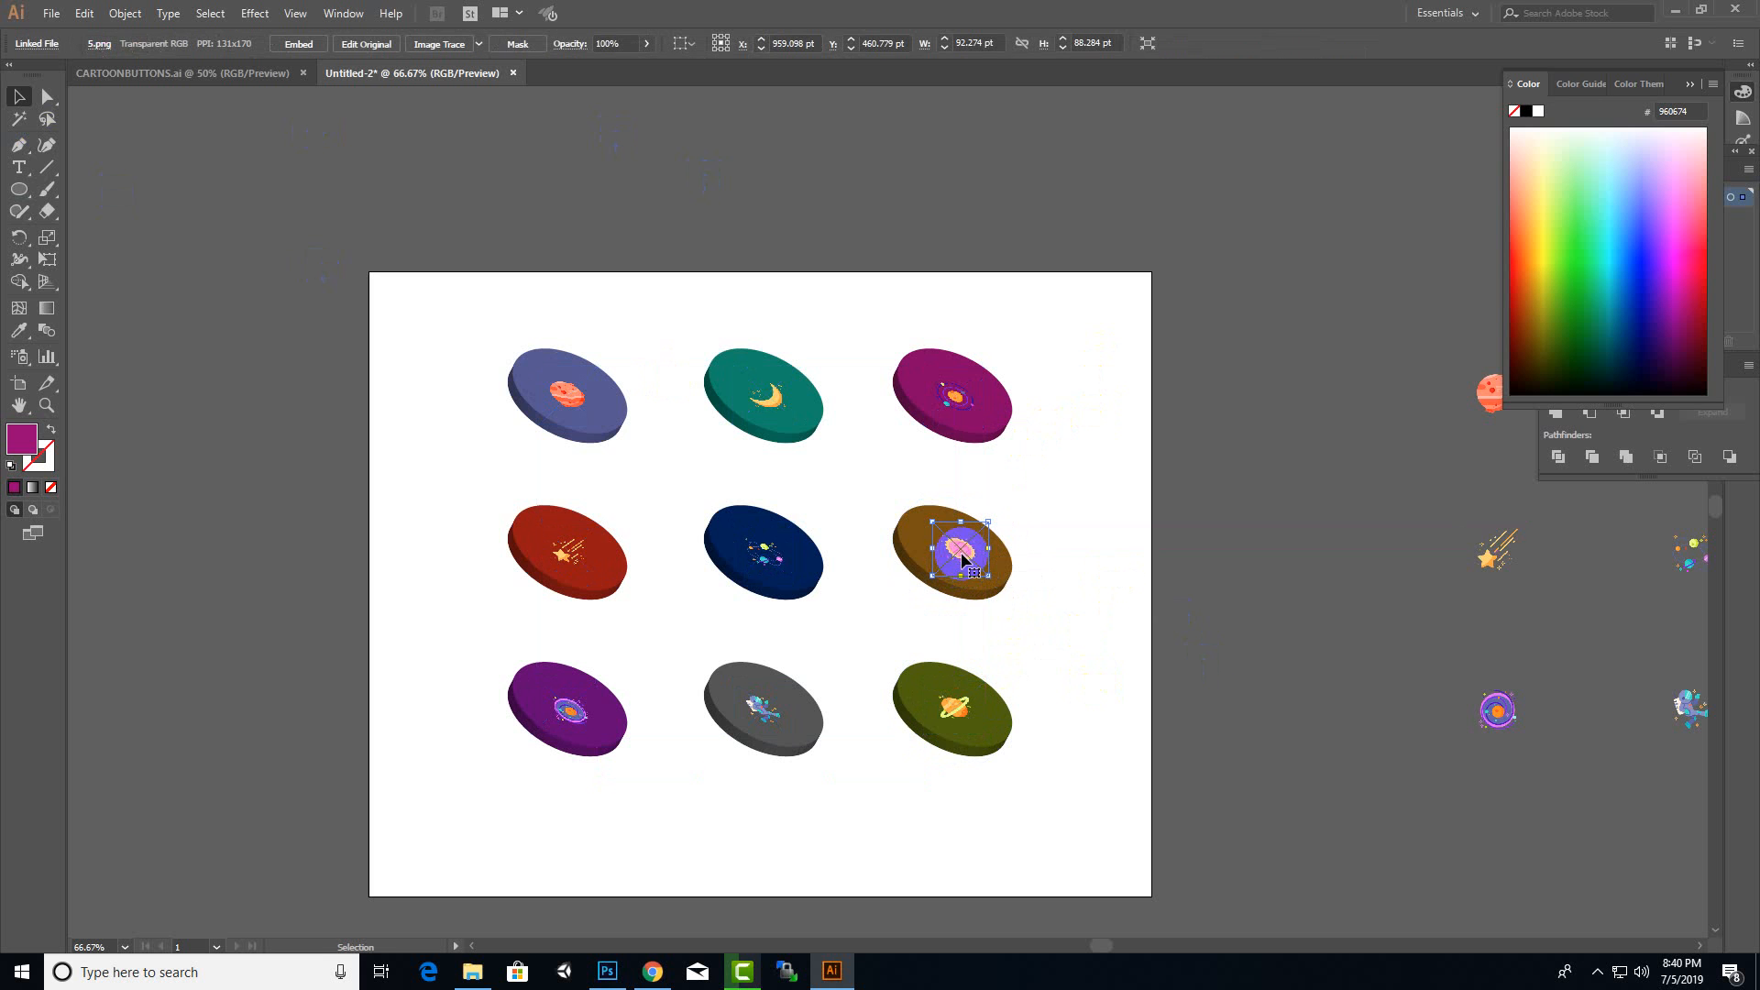
left_click(1057, 526)
left_click_drag(959, 401, 954, 556)
left_click(1123, 402)
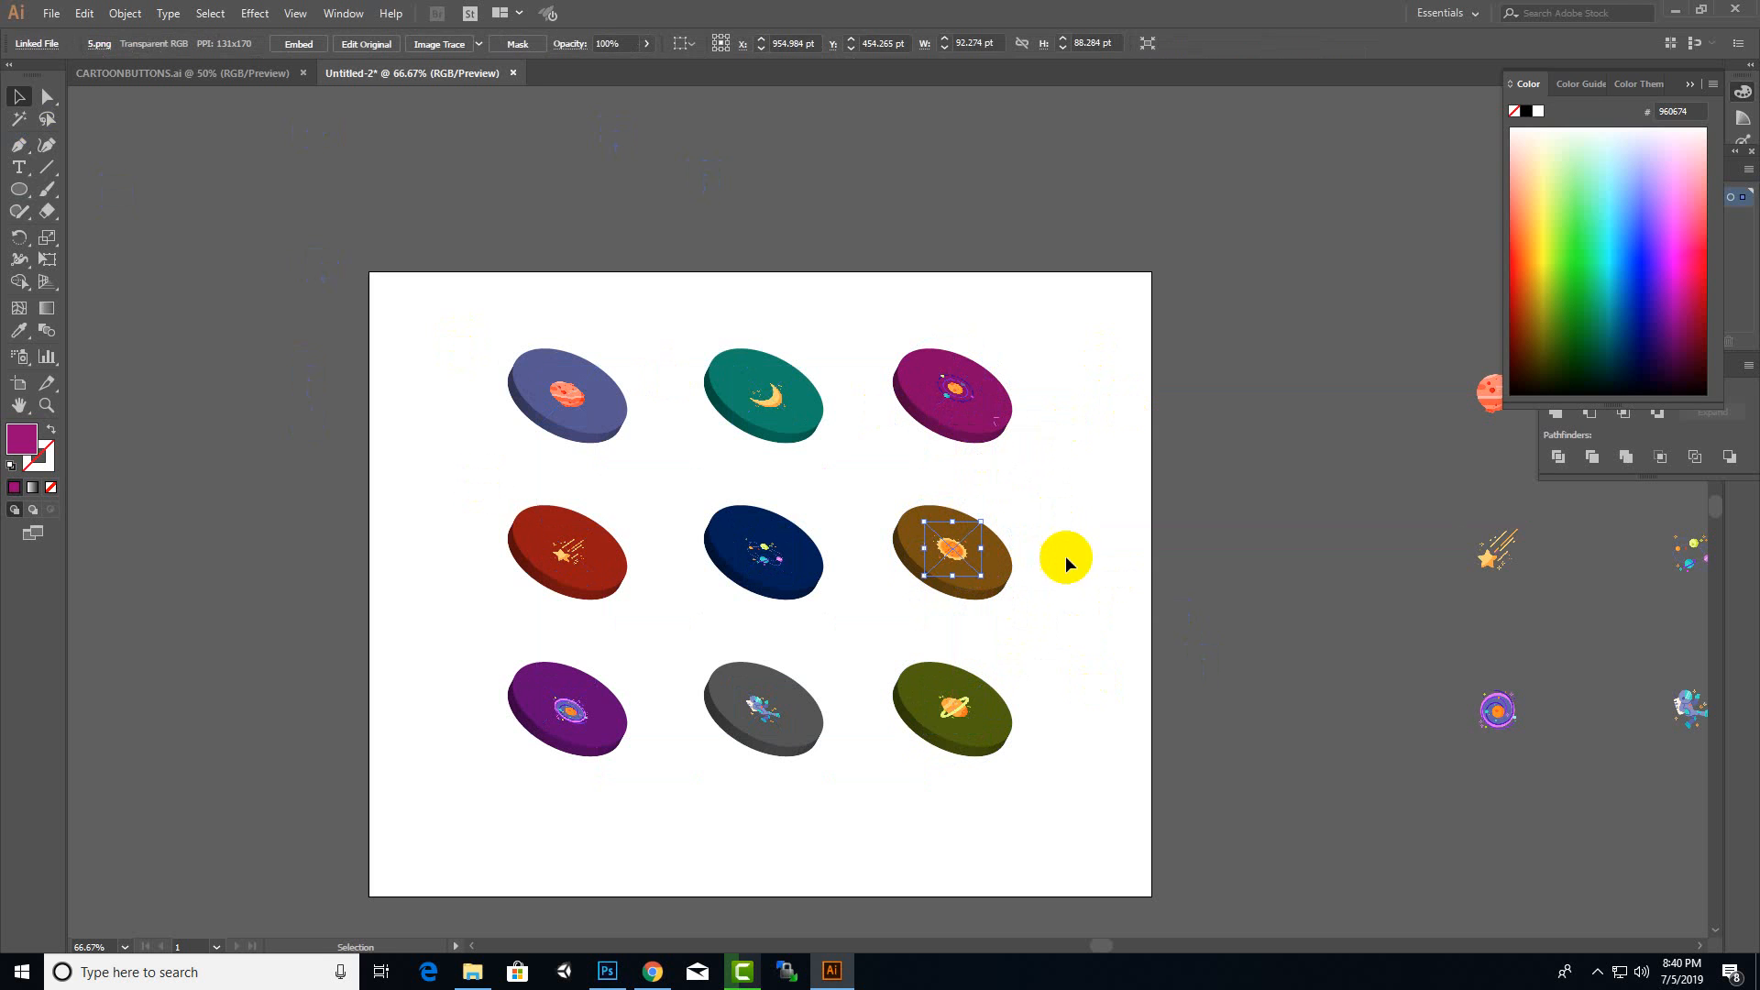
left_click(1065, 555)
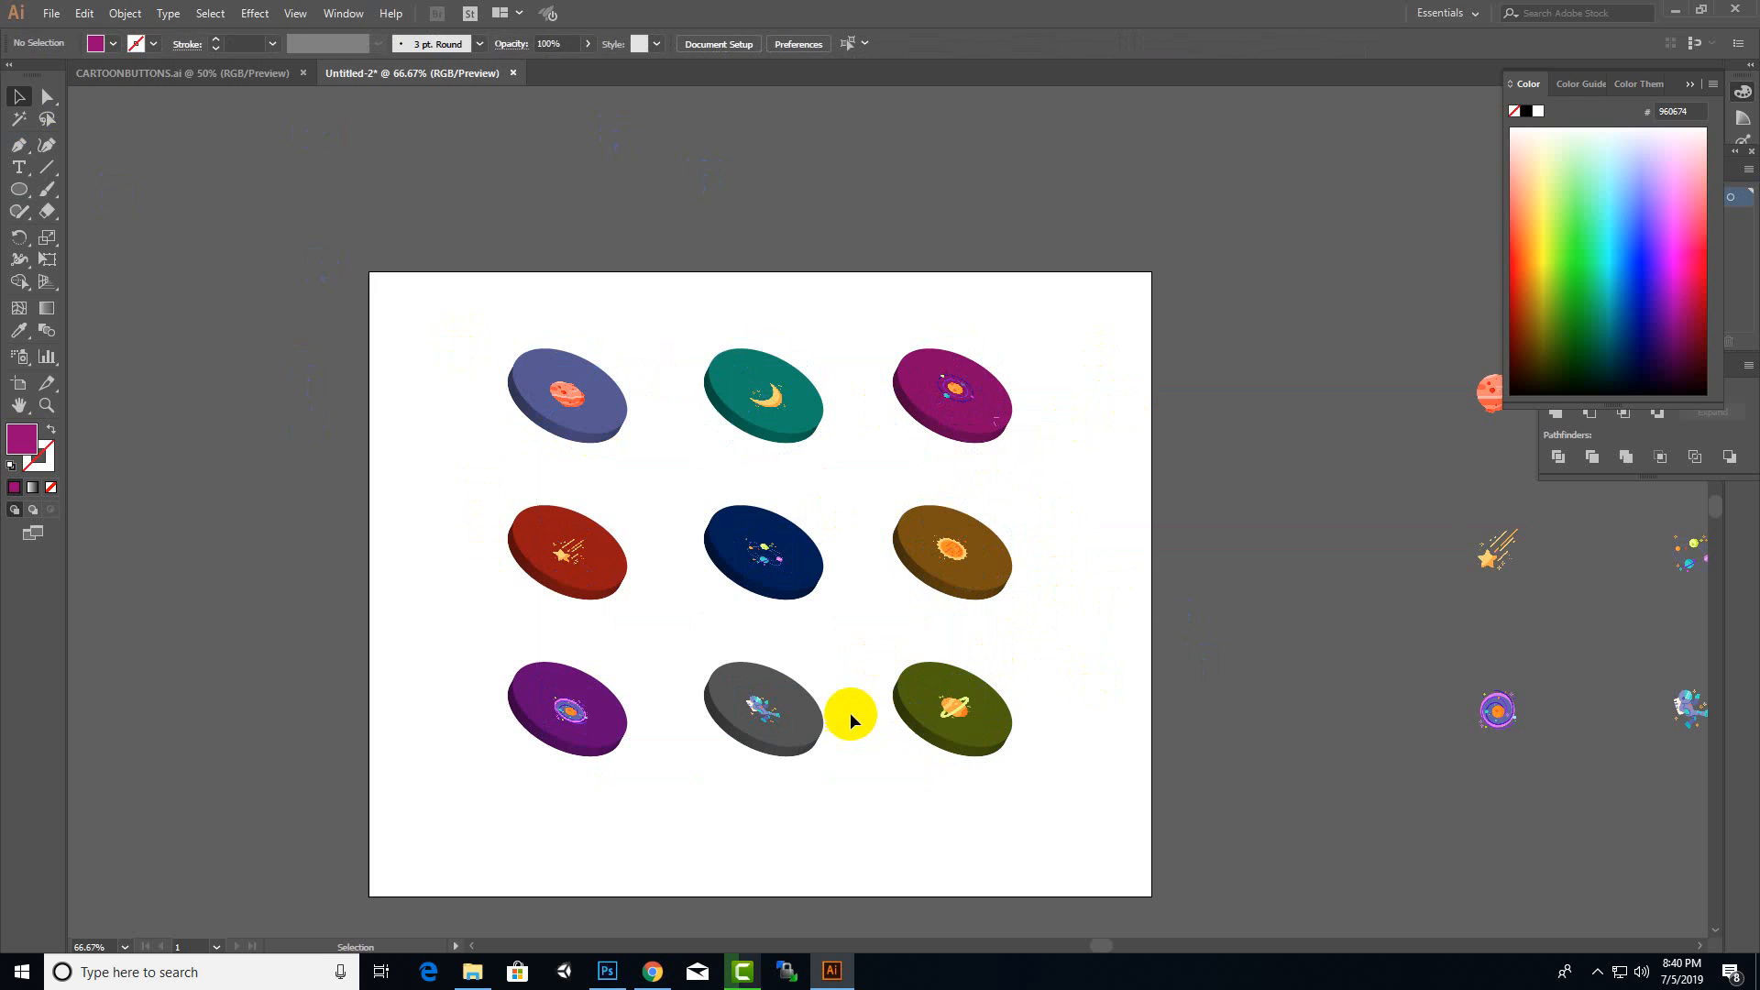
left_click_drag(759, 720, 767, 712)
left_click(413, 589)
- Delete the nine spare image copies lying beside the artboard
scroll(1115, 581, "down", 2, "alt")
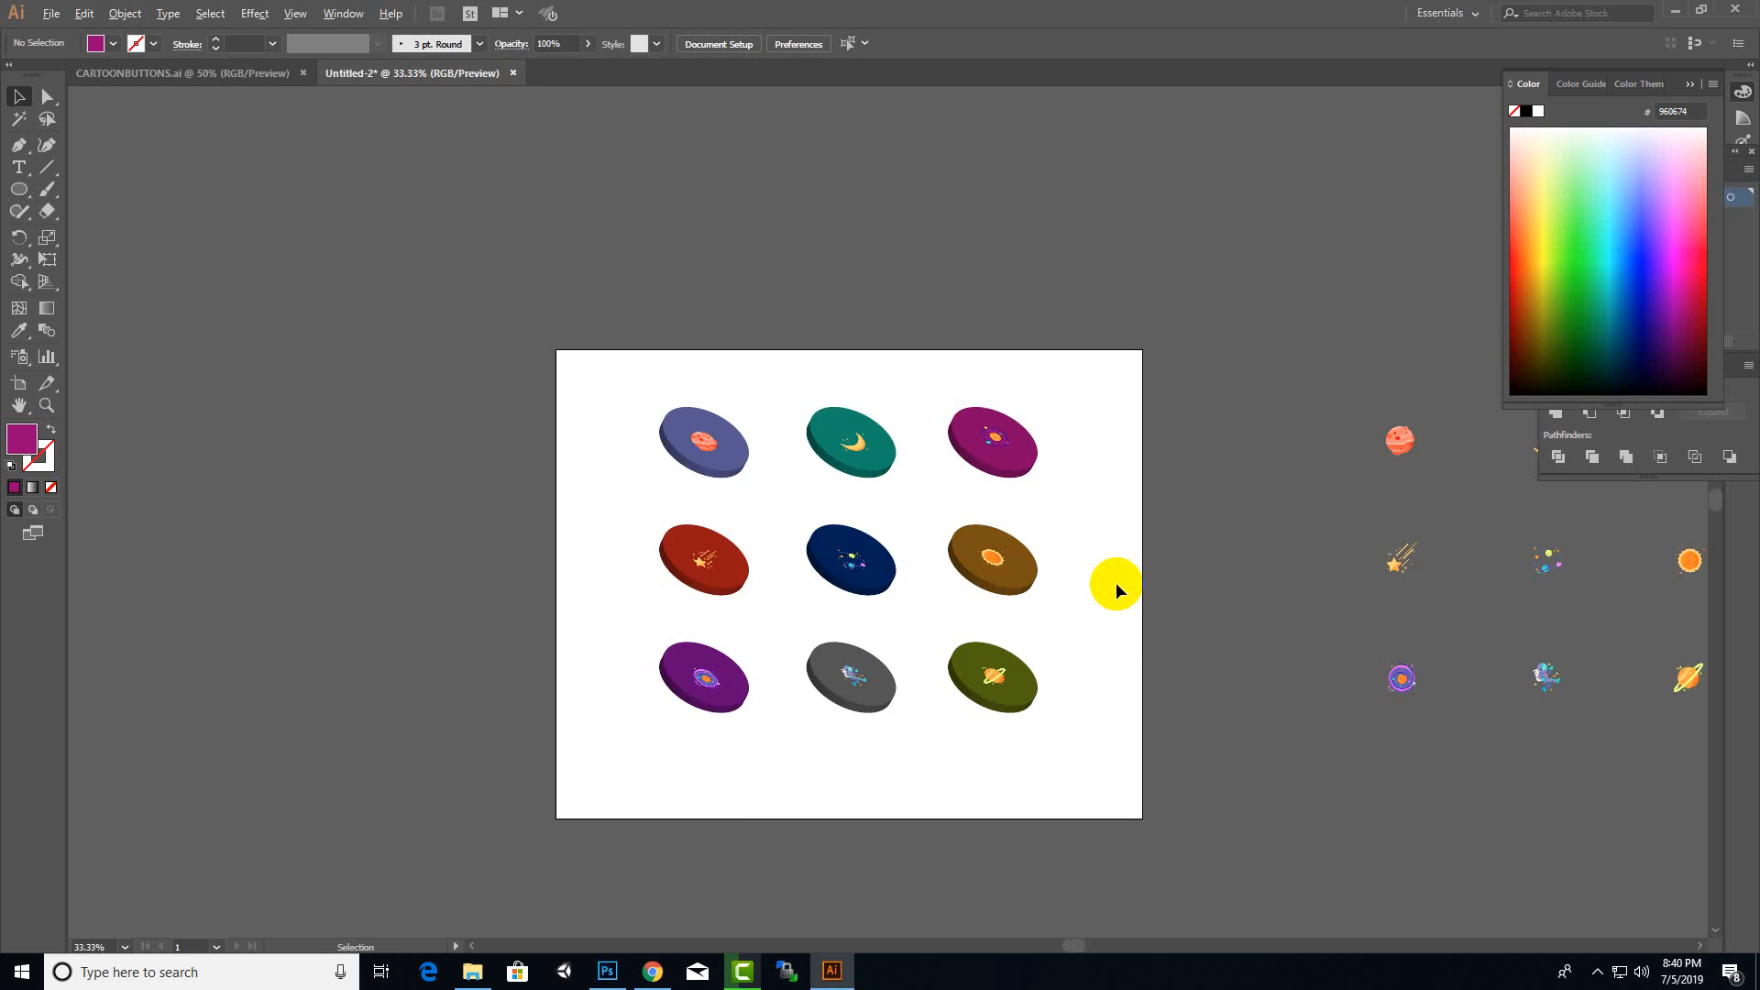
left_click_drag(1185, 399, 1322, 453)
left_click_drag(1566, 715, 1566, 716)
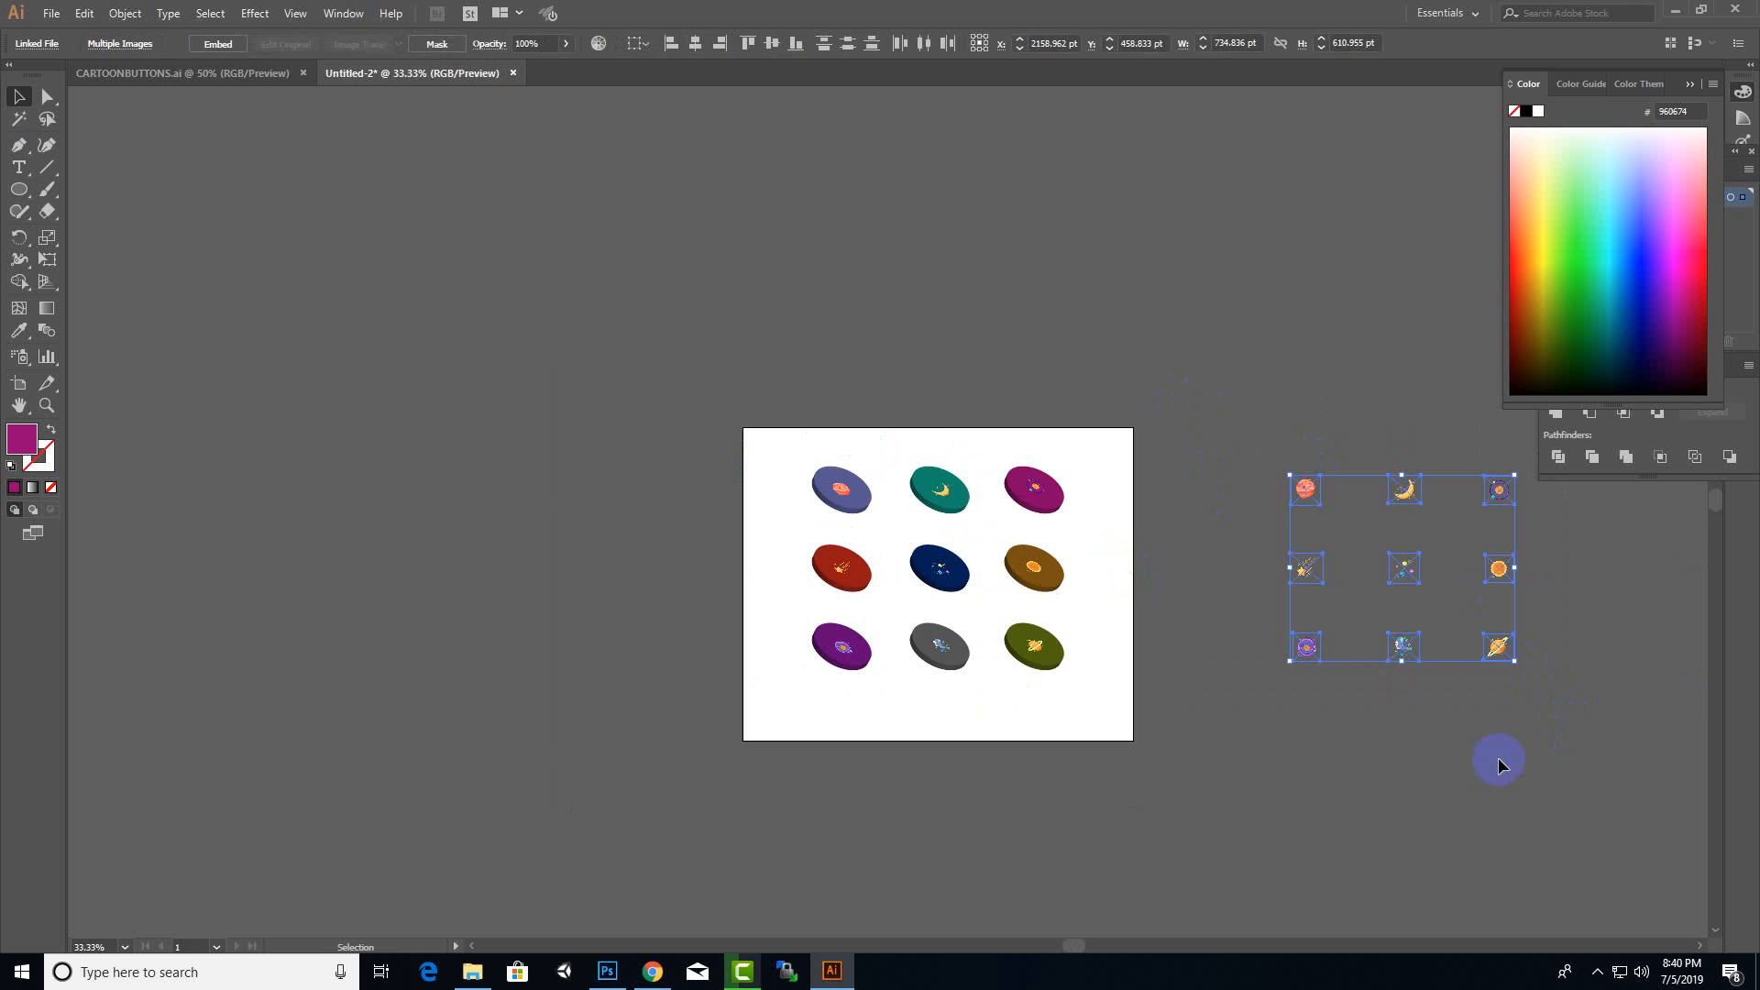
left_click(1501, 766)
- Move the lower two rows of discs with their images upward, and raise the bottom row further to tighten the row spacing
scroll(1076, 680, "up", 2, "alt")
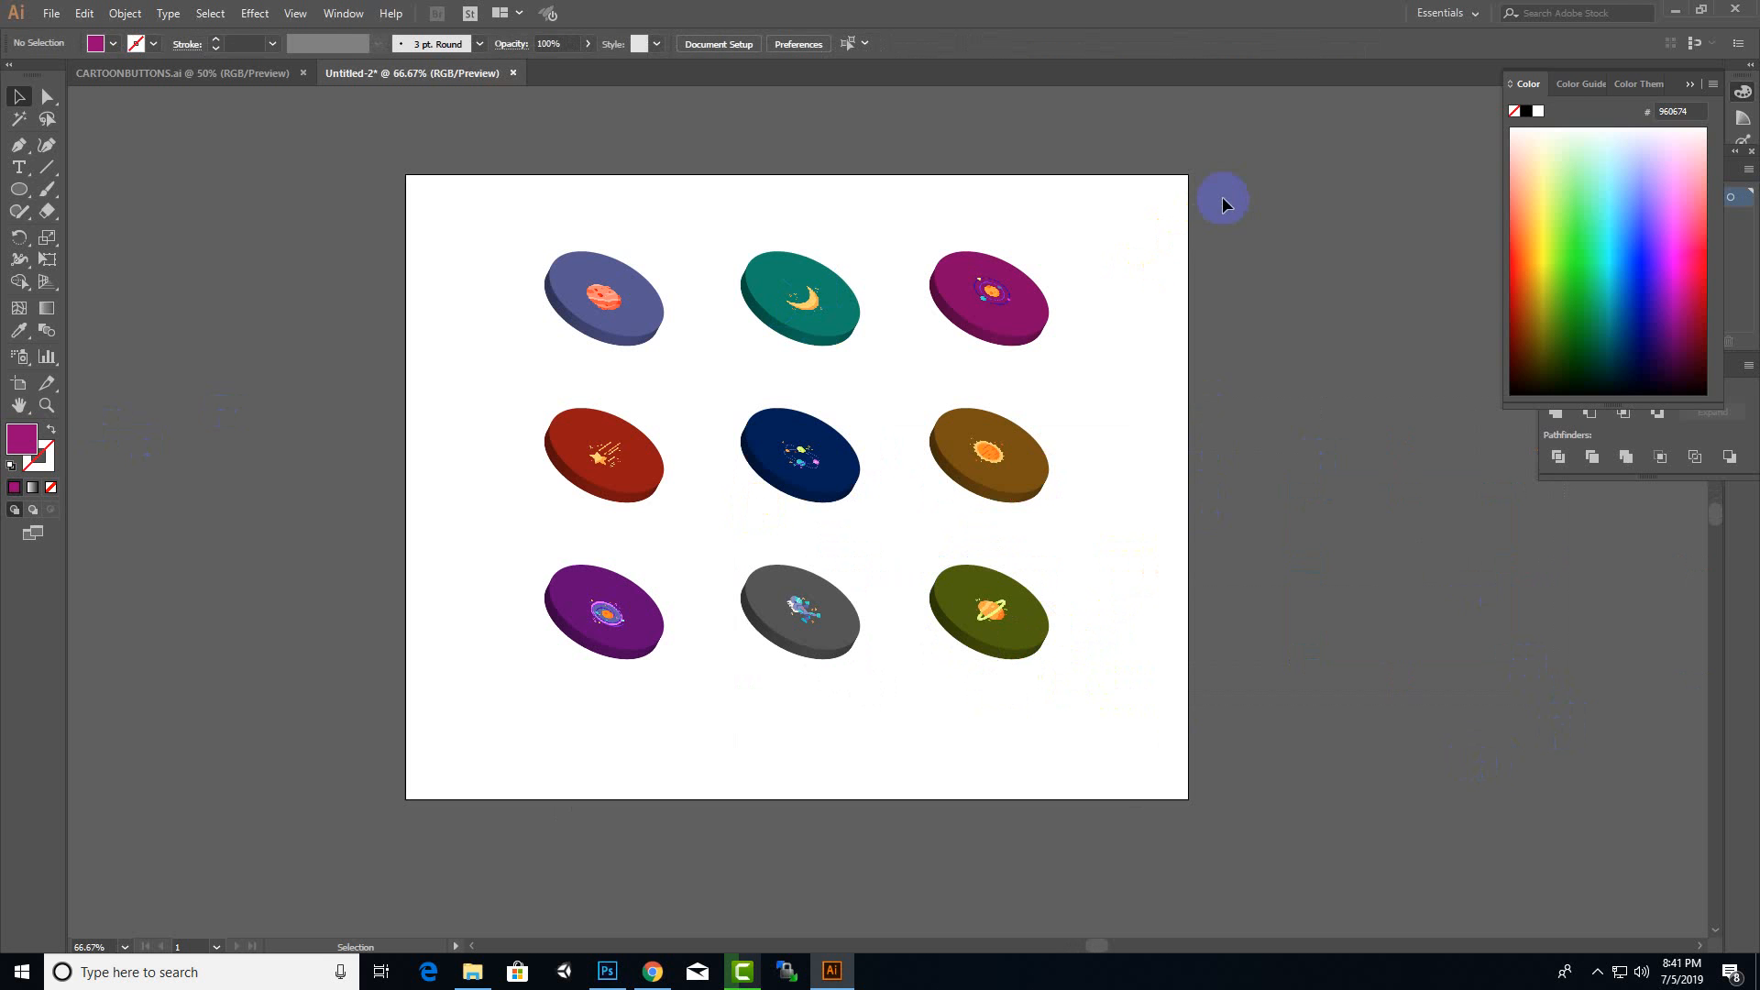
left_click_drag(423, 377, 1024, 602)
left_click_drag(1183, 503, 486, 720)
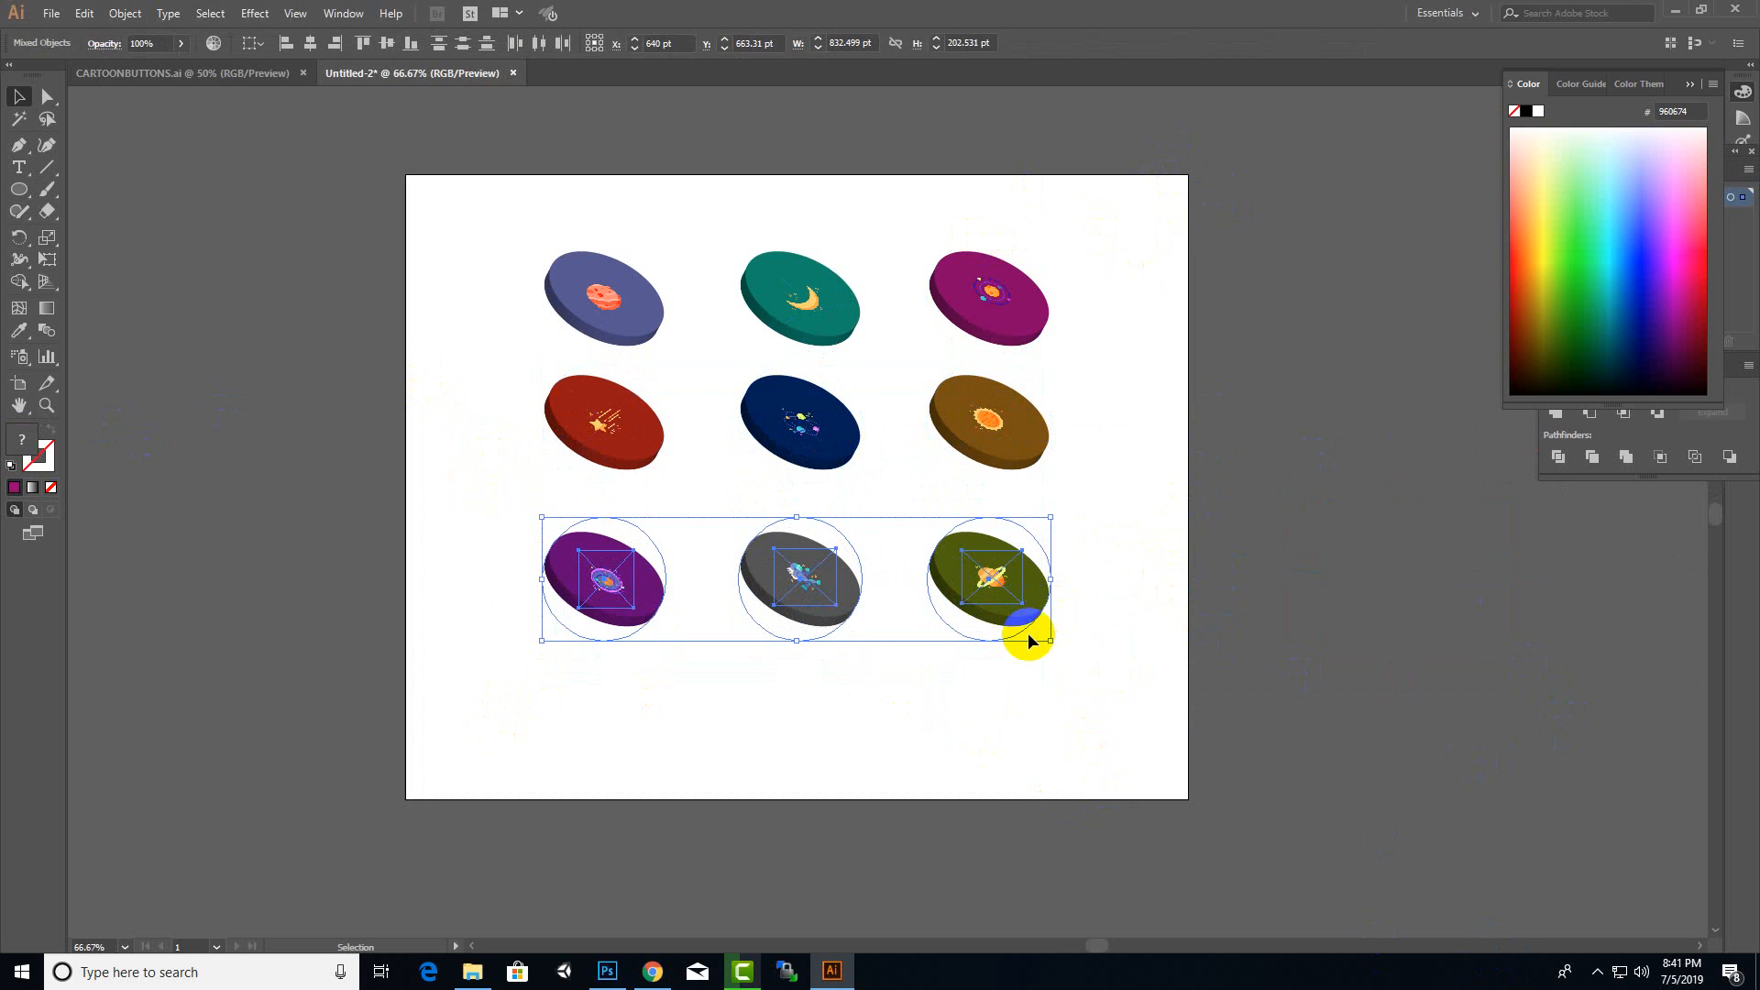
left_click_drag(1030, 617, 1027, 593)
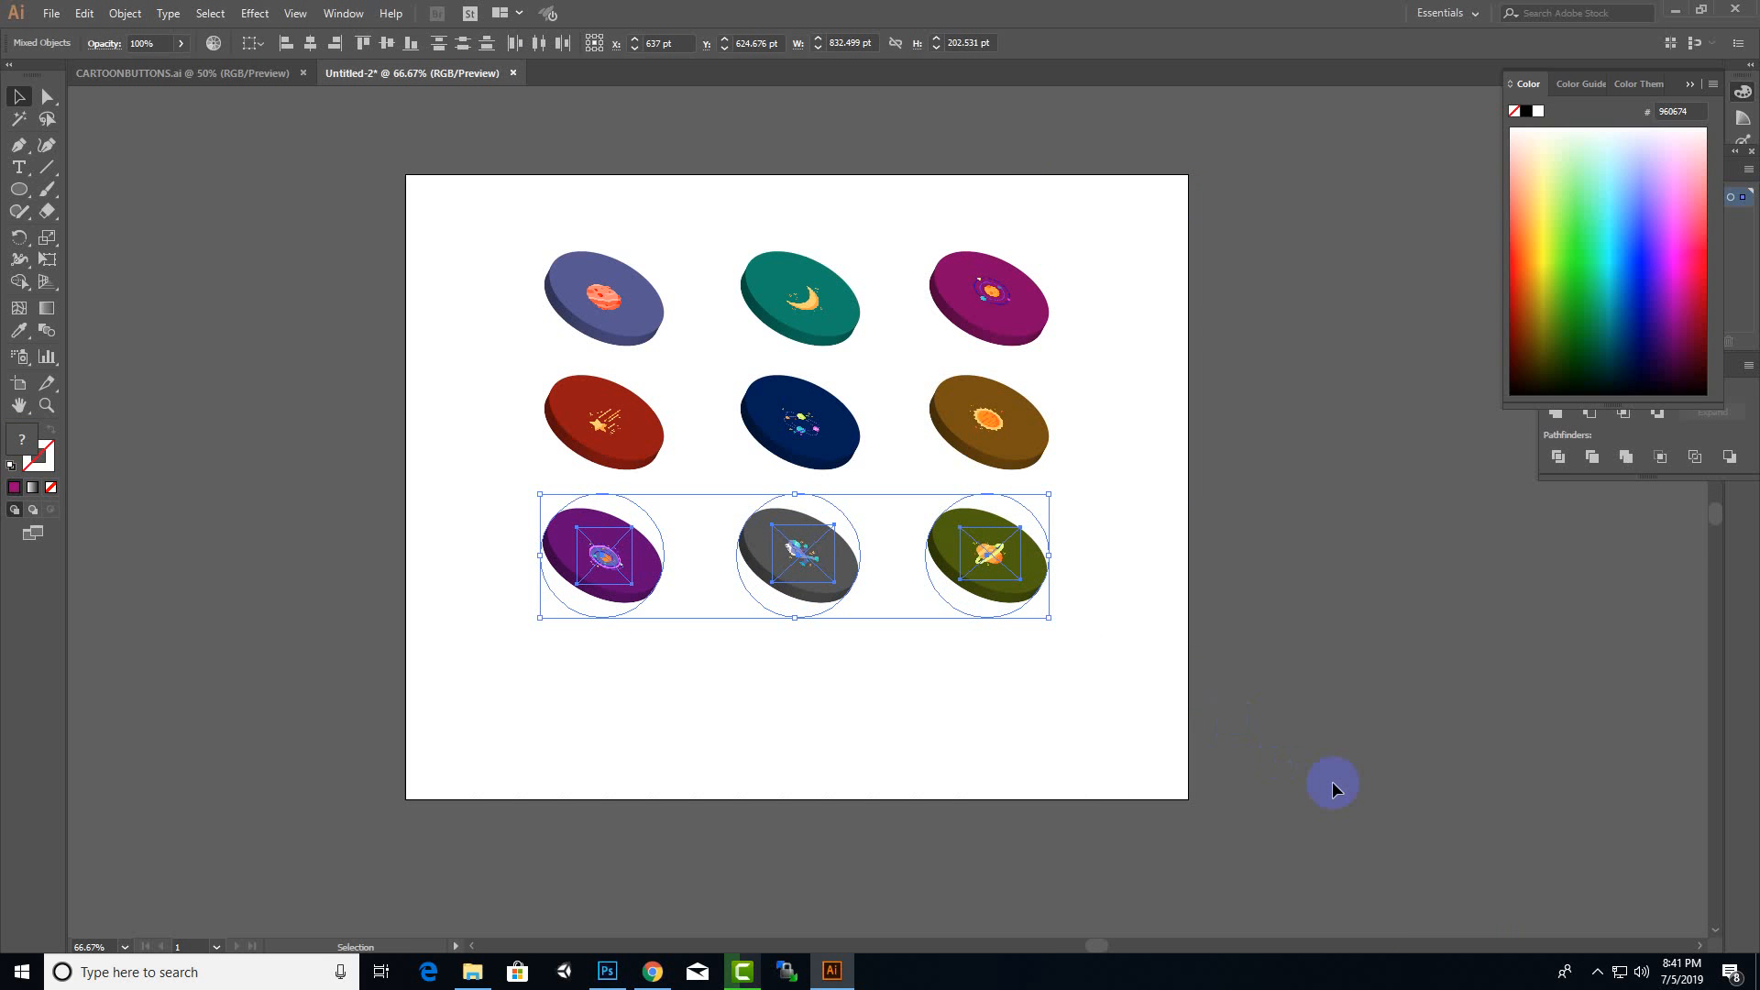